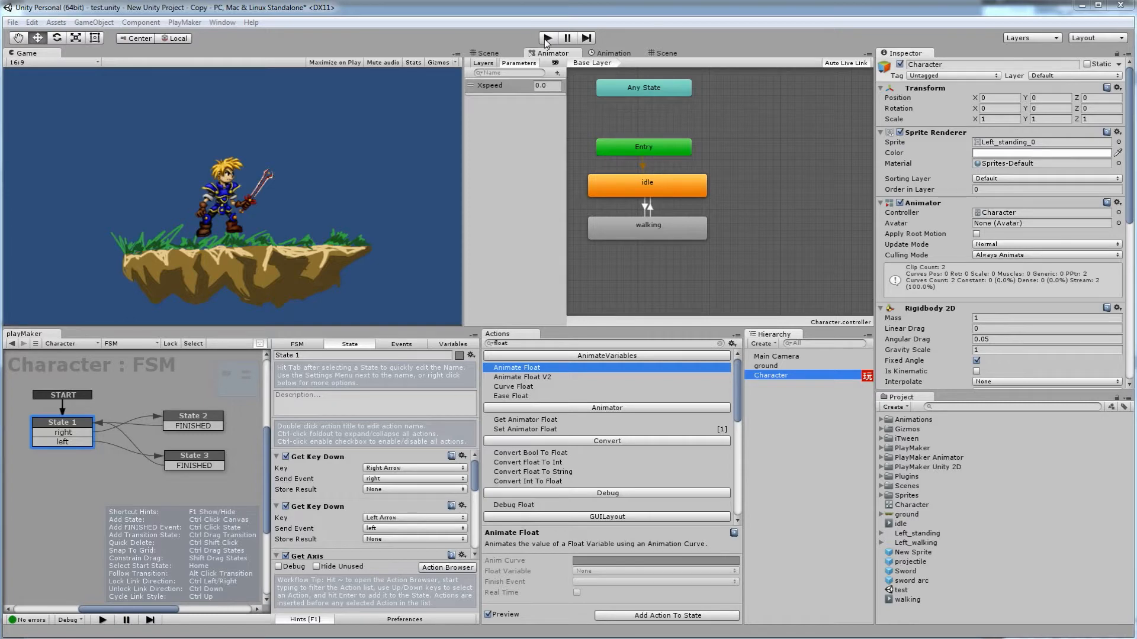
Step: Run the scene in play mode, walk the character right and left across the platform several times, and stop playback
click(546, 39)
click(546, 38)
key(Right)
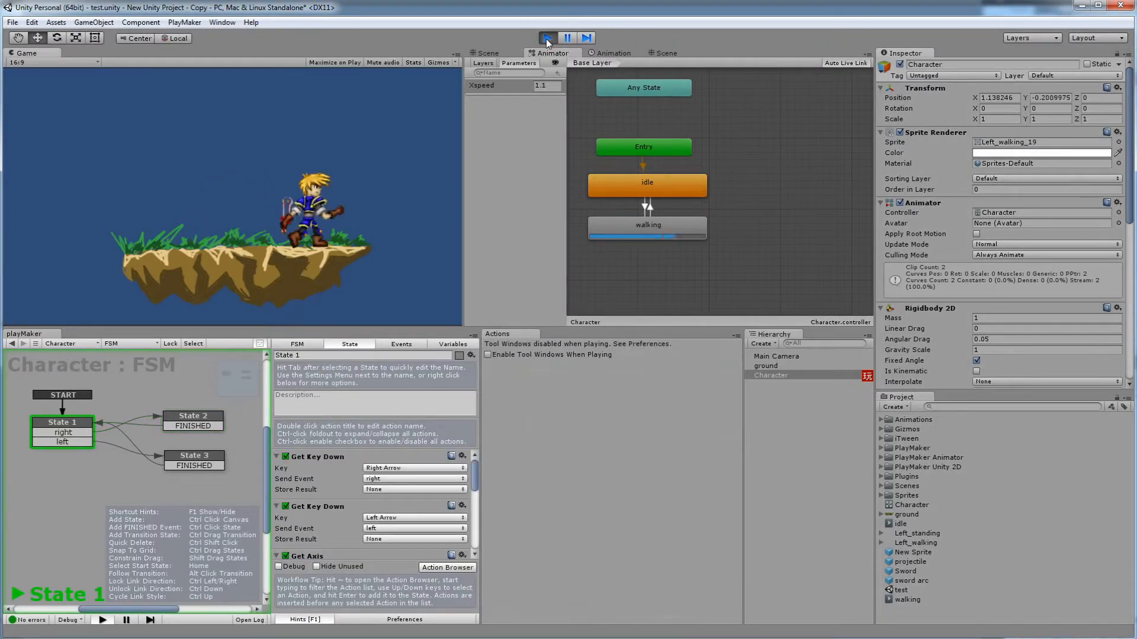
key(Left)
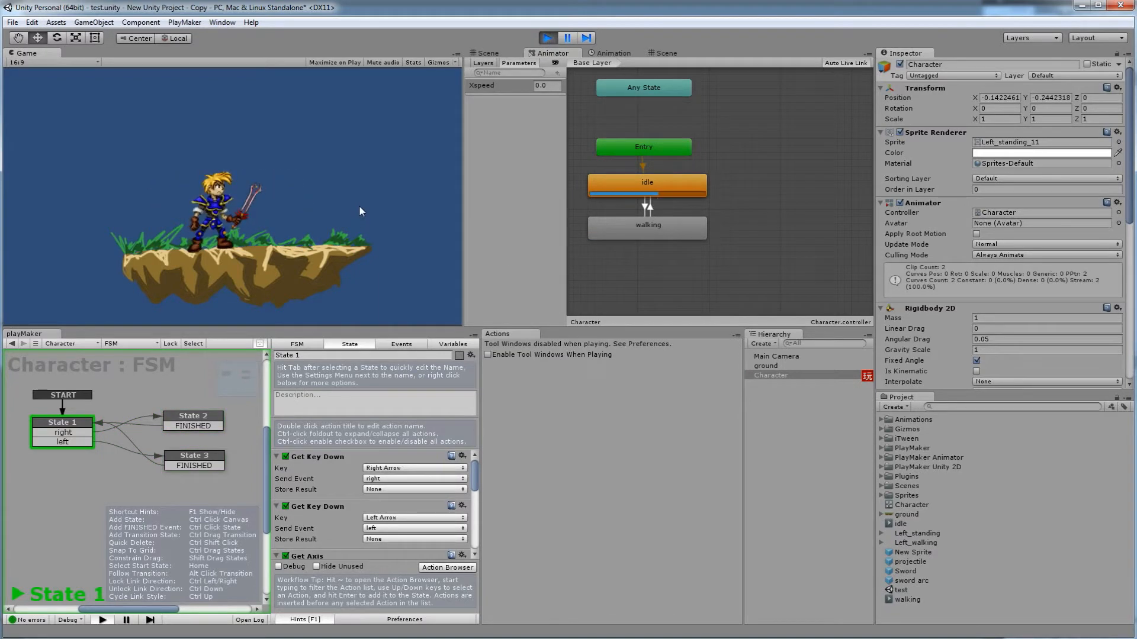
key(Right)
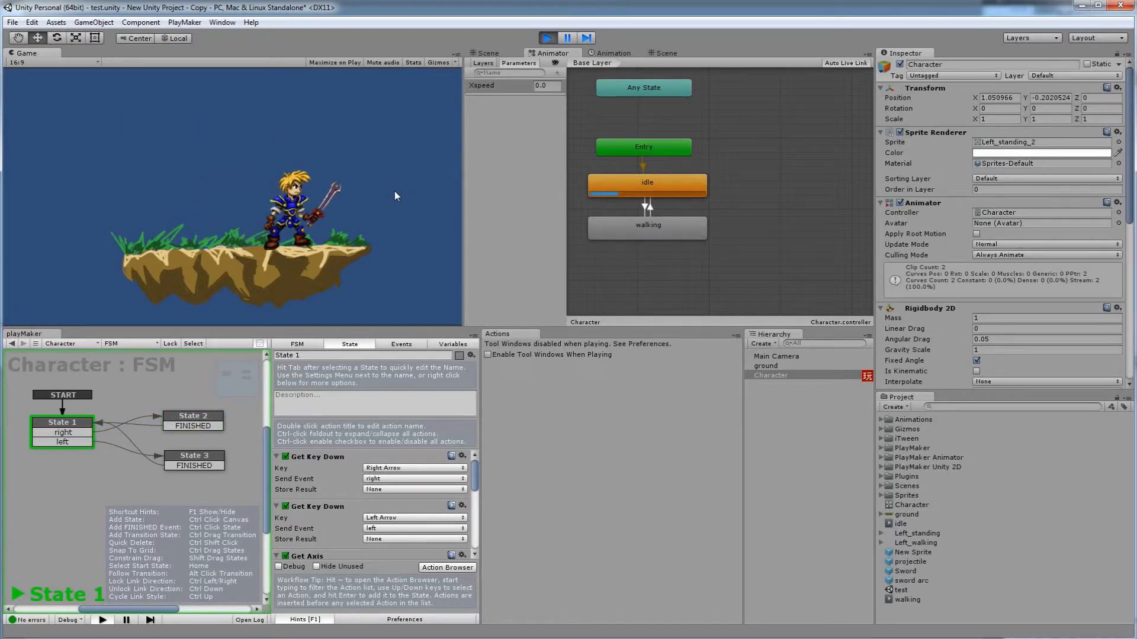
key(Left)
key(Right)
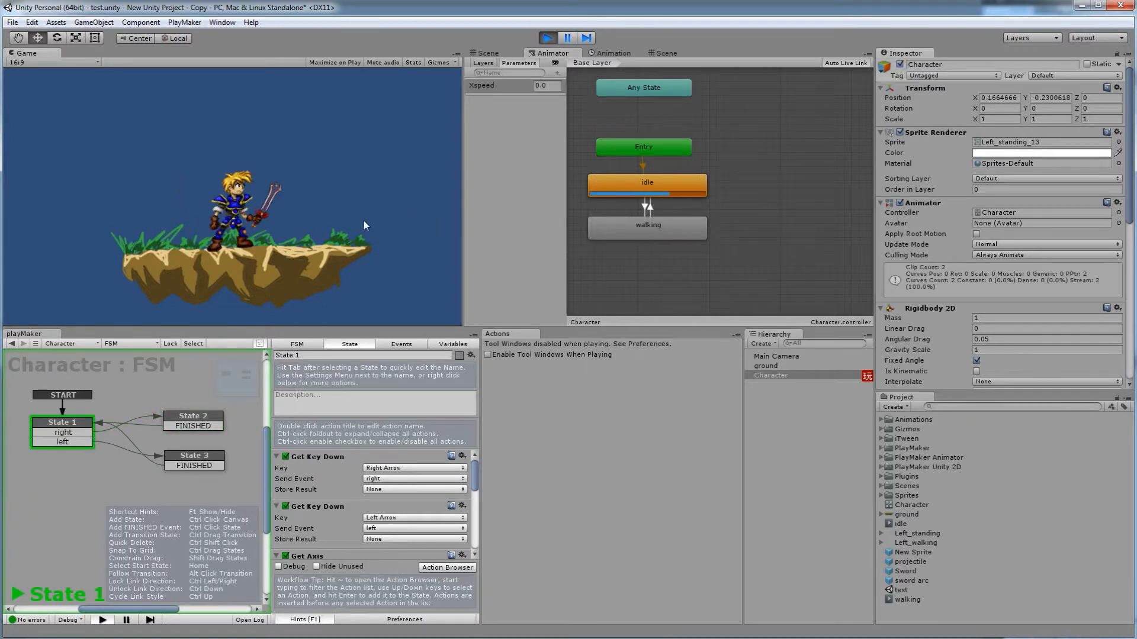
key(Right)
key(Left)
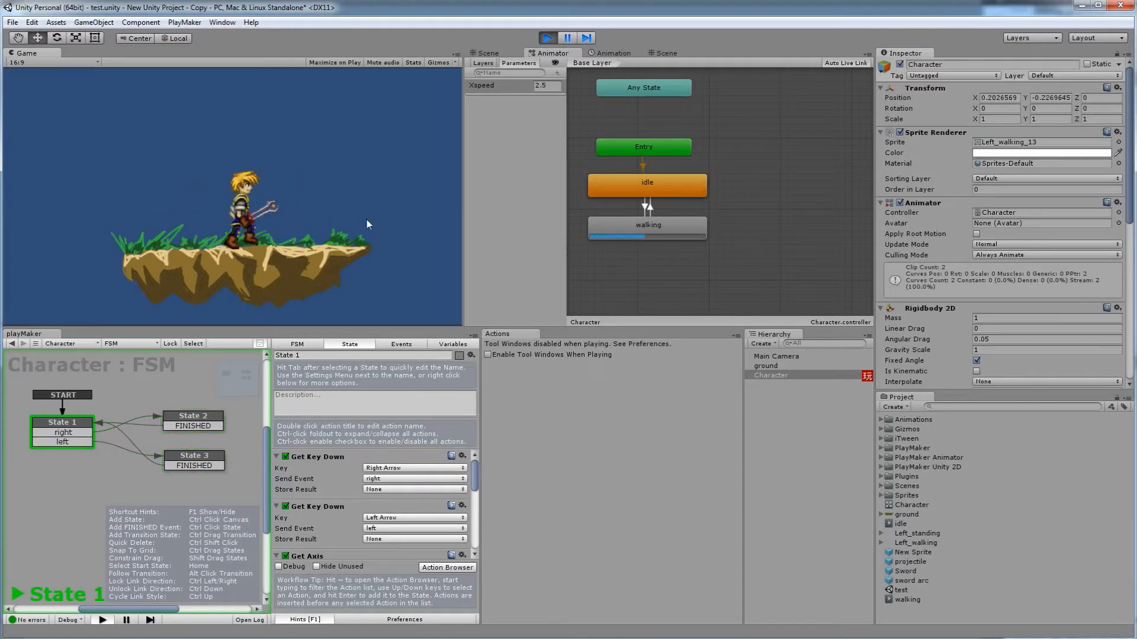
key(Right)
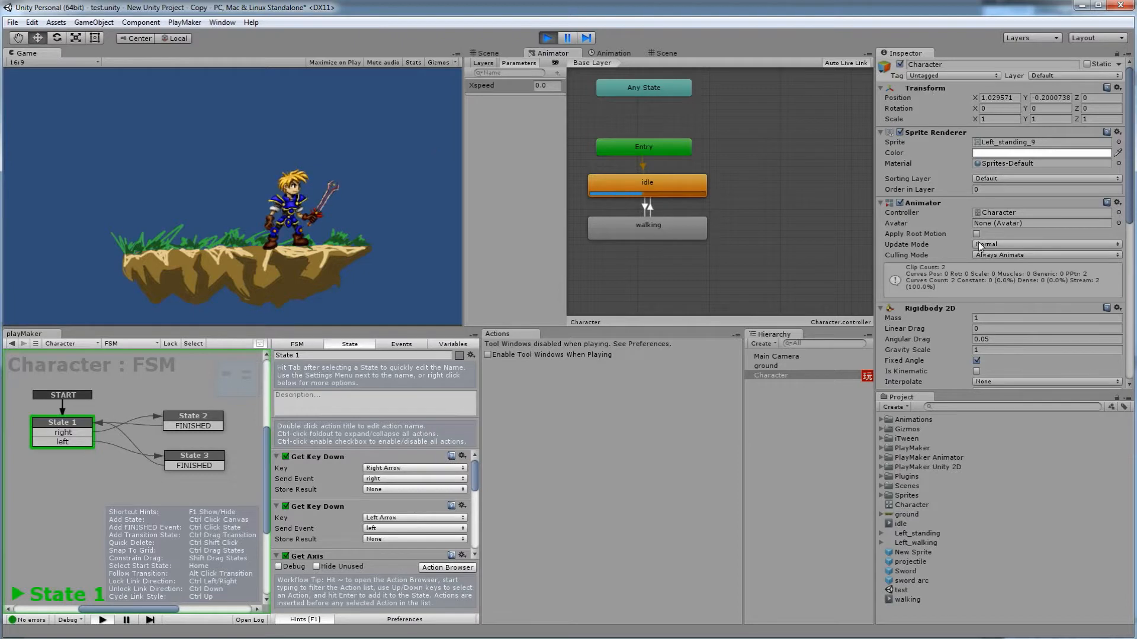
key(Left)
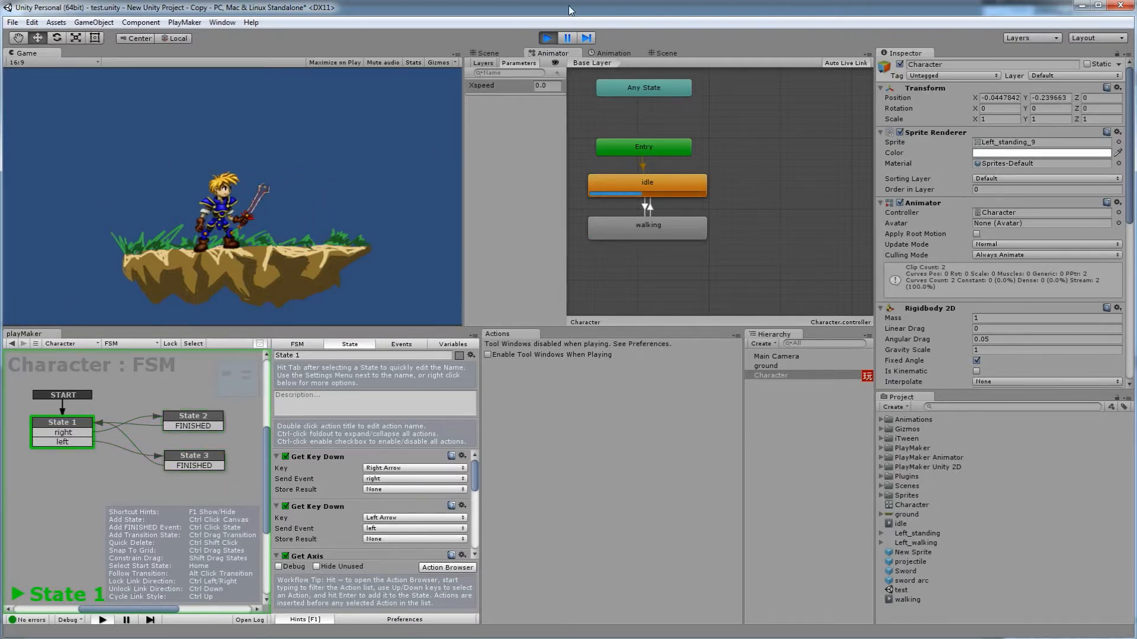
click(548, 37)
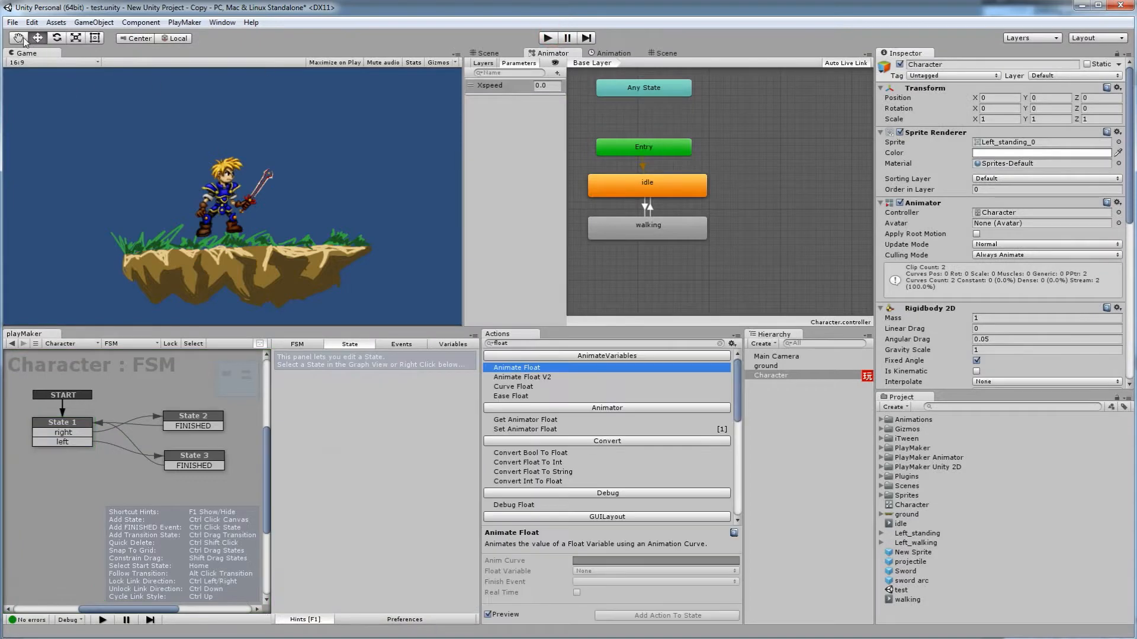
Step: Open the dialog for creating a new project
click(12, 23)
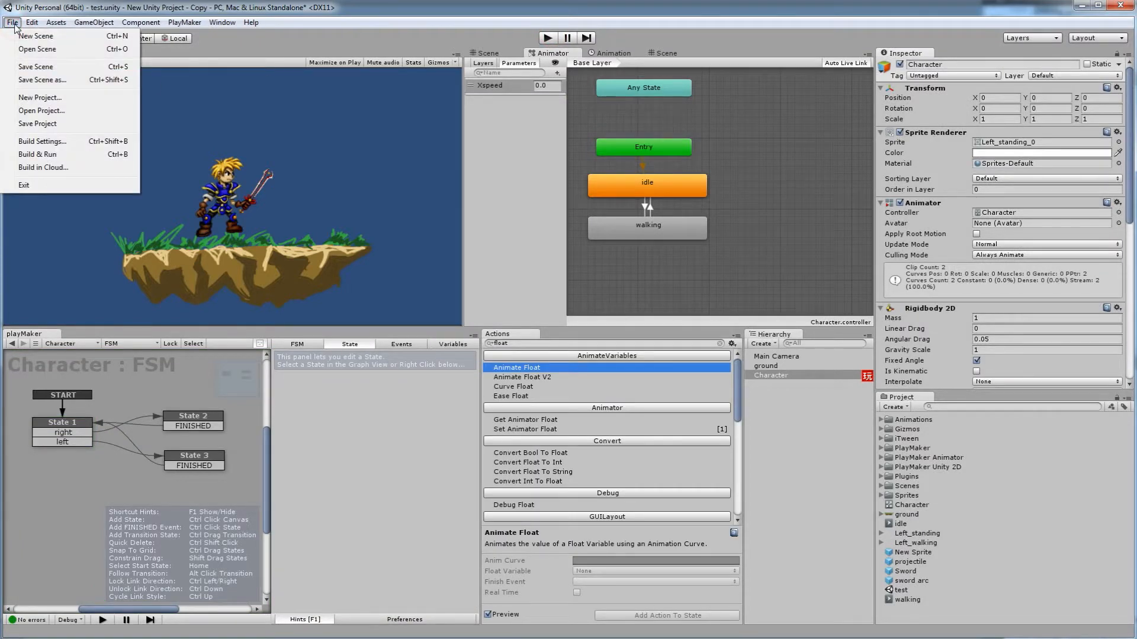
click(48, 100)
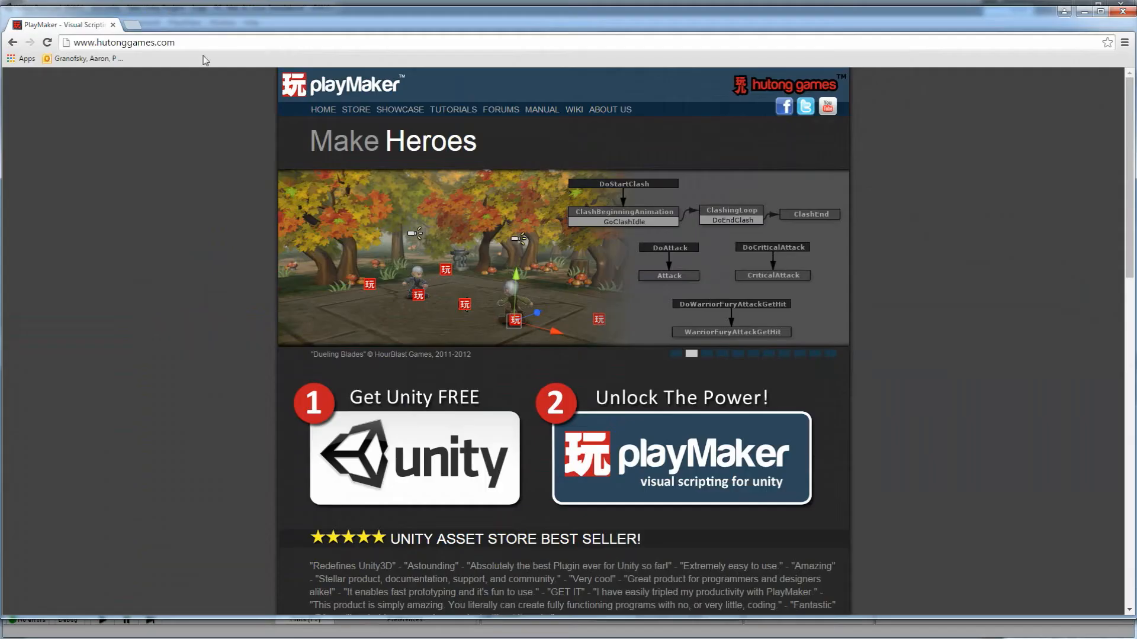
Step: In the web browser, open the Unity website in a new tab by searching for unity3d
click(135, 25)
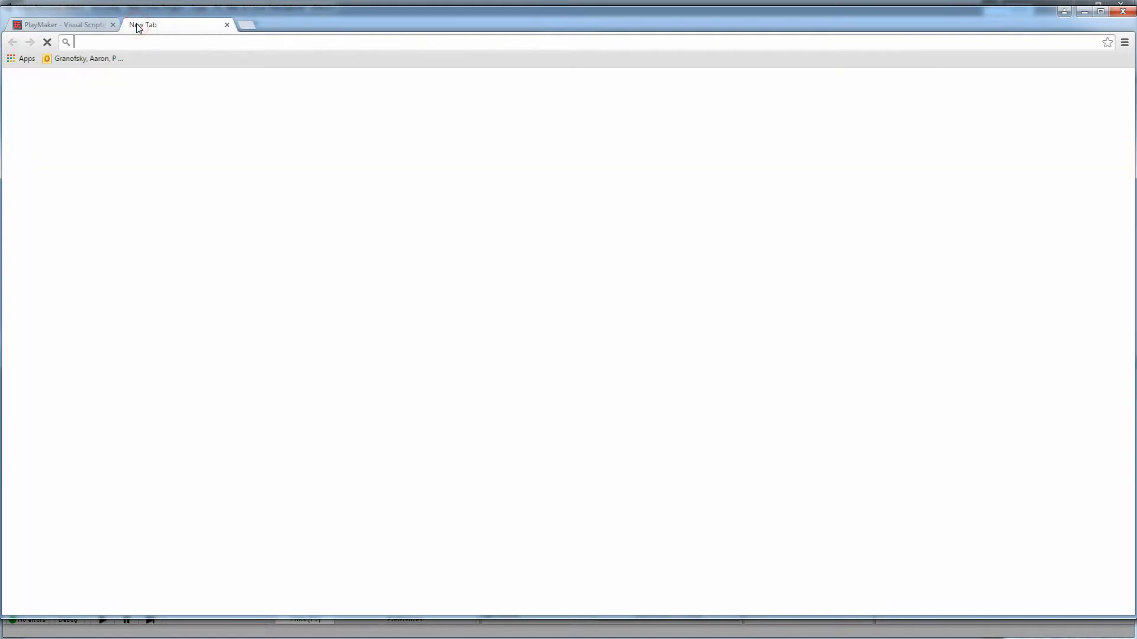
text(unity)
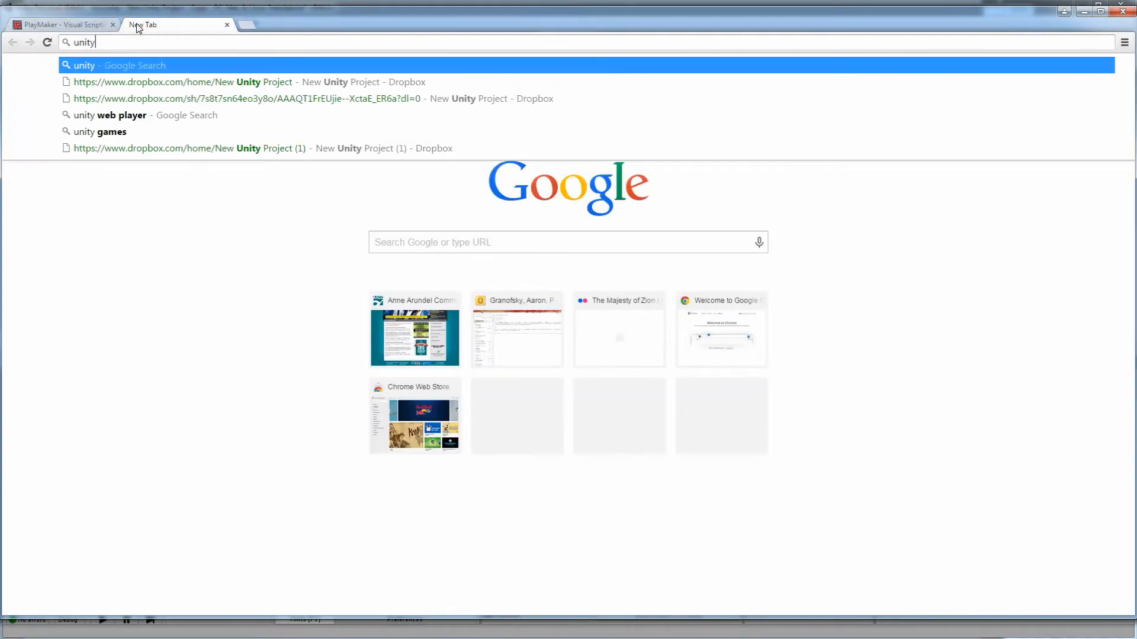
text(3d)
key(Return)
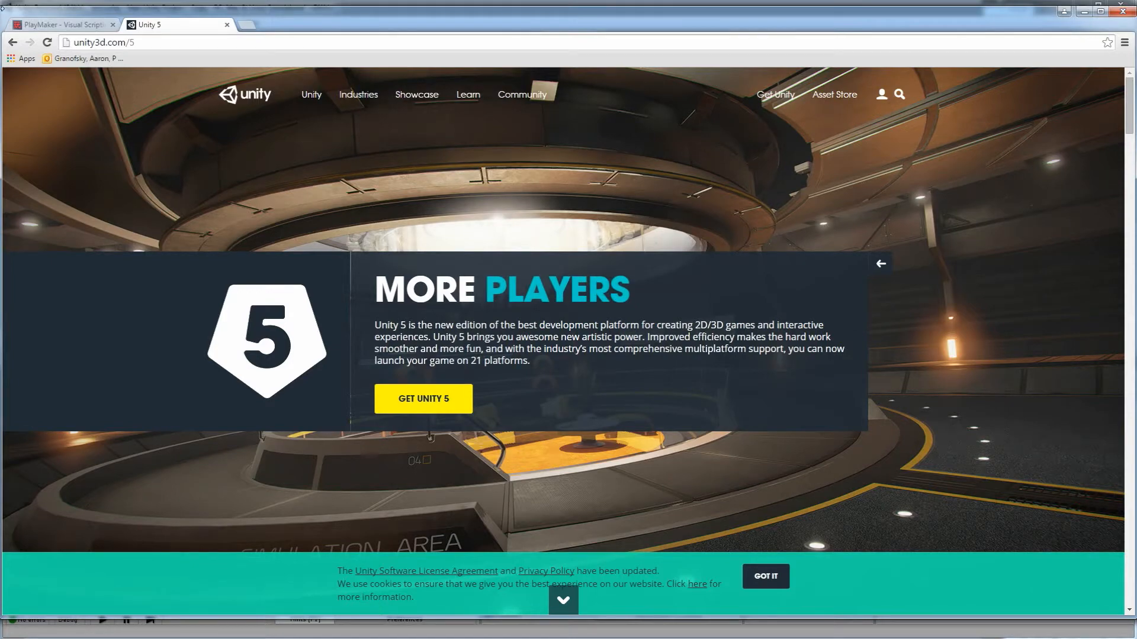
Step: Open the PlayMaker store, follow its purchase option to the product page, and examine the PlayMaker price
click(65, 25)
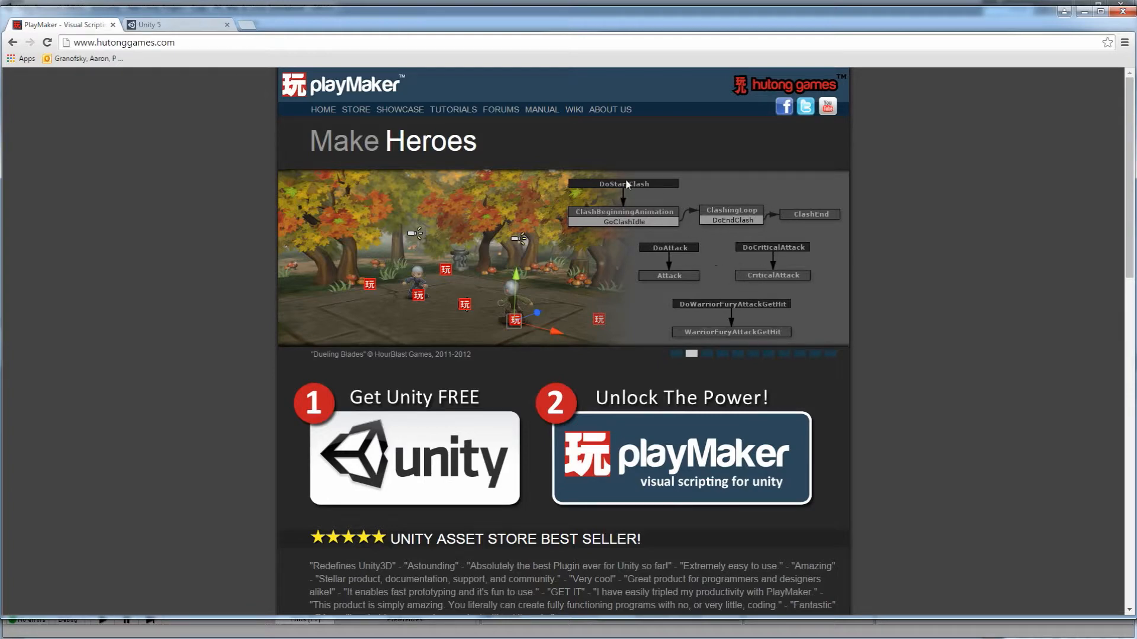
click(683, 441)
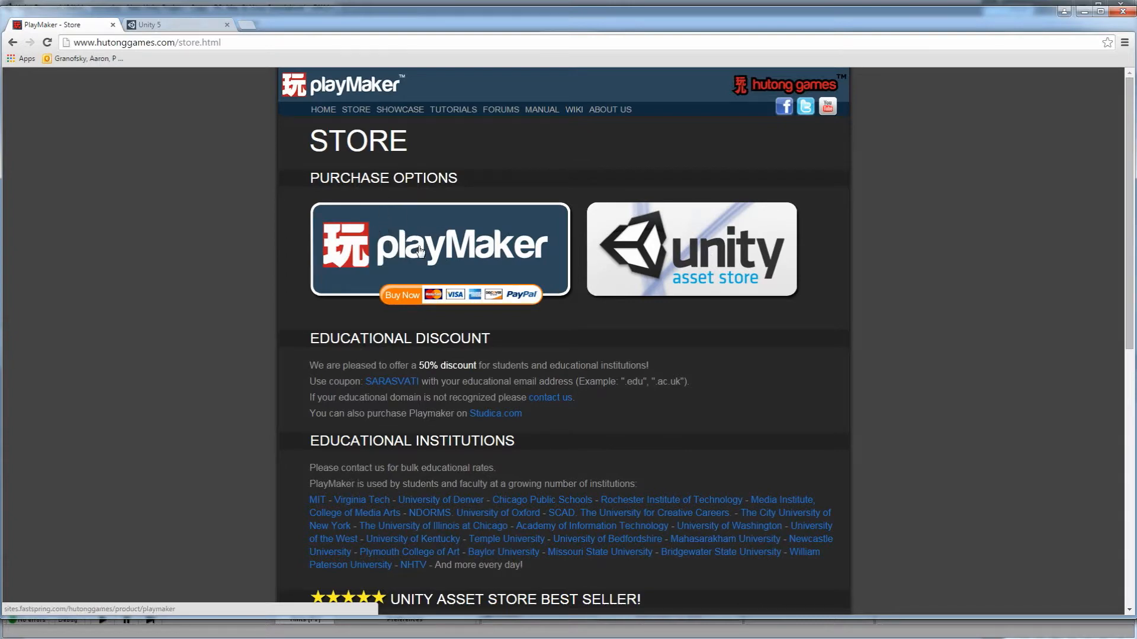
drag(416, 365, 527, 368)
click(444, 251)
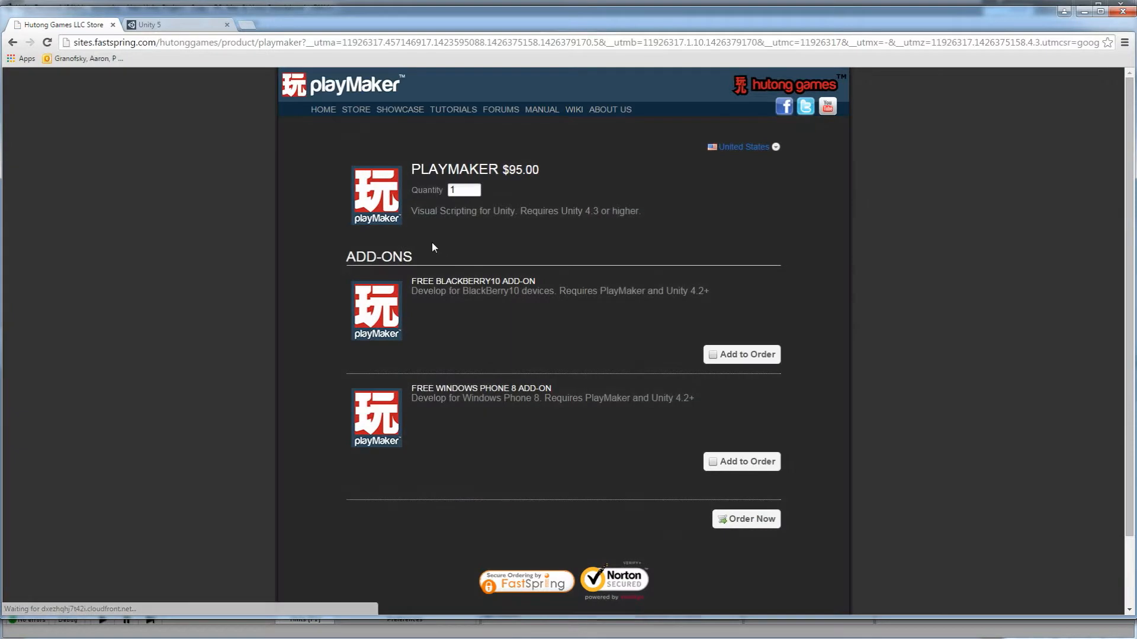
drag(504, 170, 550, 171)
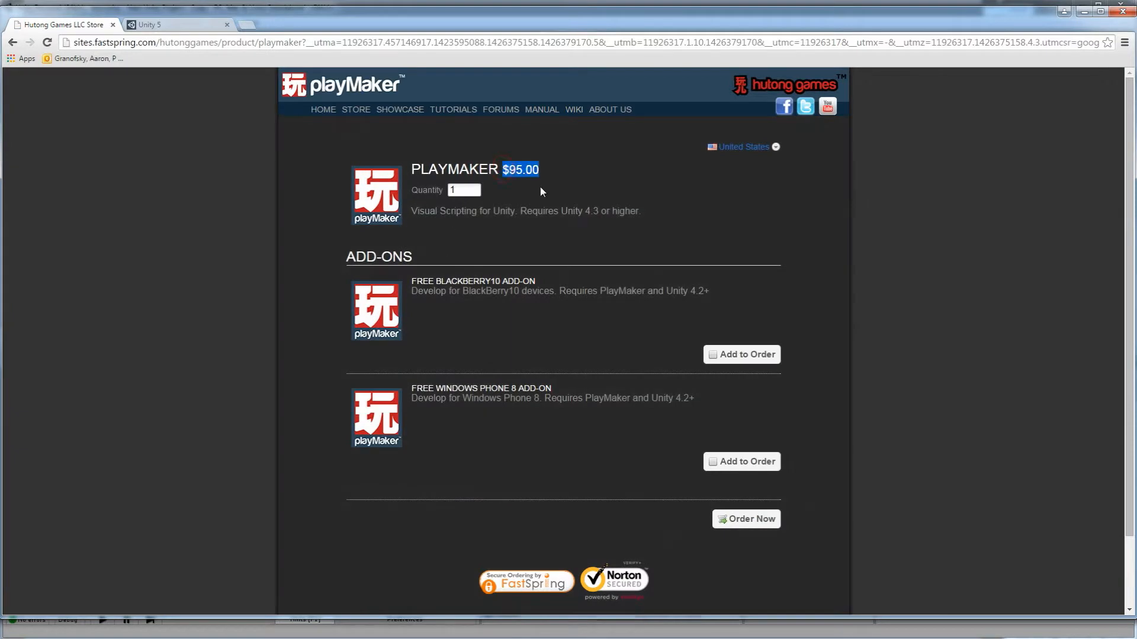
Step: Return to the PlayMaker store page and examine the educational discount and its coupon and e-mail conditions
key(alt+Left)
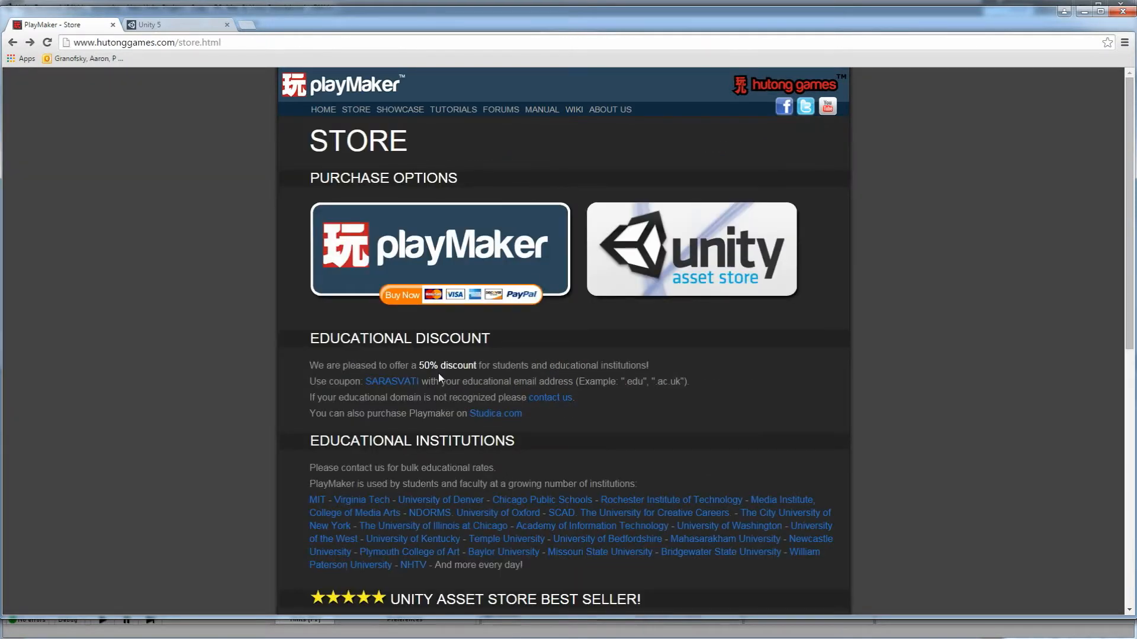
drag(418, 363, 617, 365)
drag(326, 382, 499, 381)
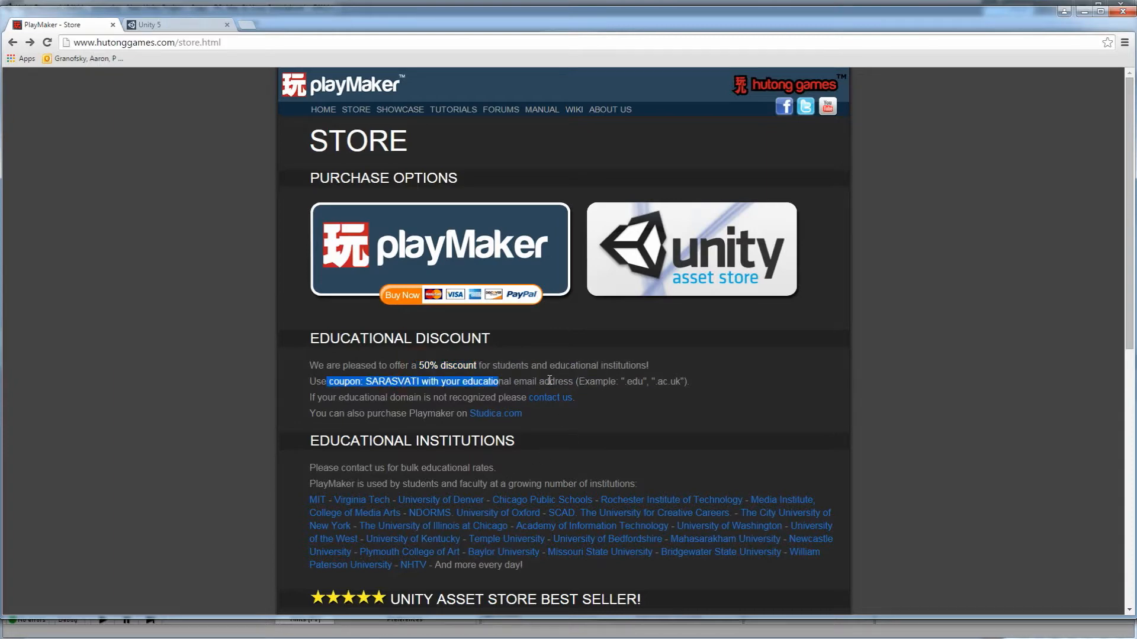
click(533, 370)
Step: Reopen the PlayMaker product page, examine which Unity version it requires, and return to the Unity 5 page
click(483, 243)
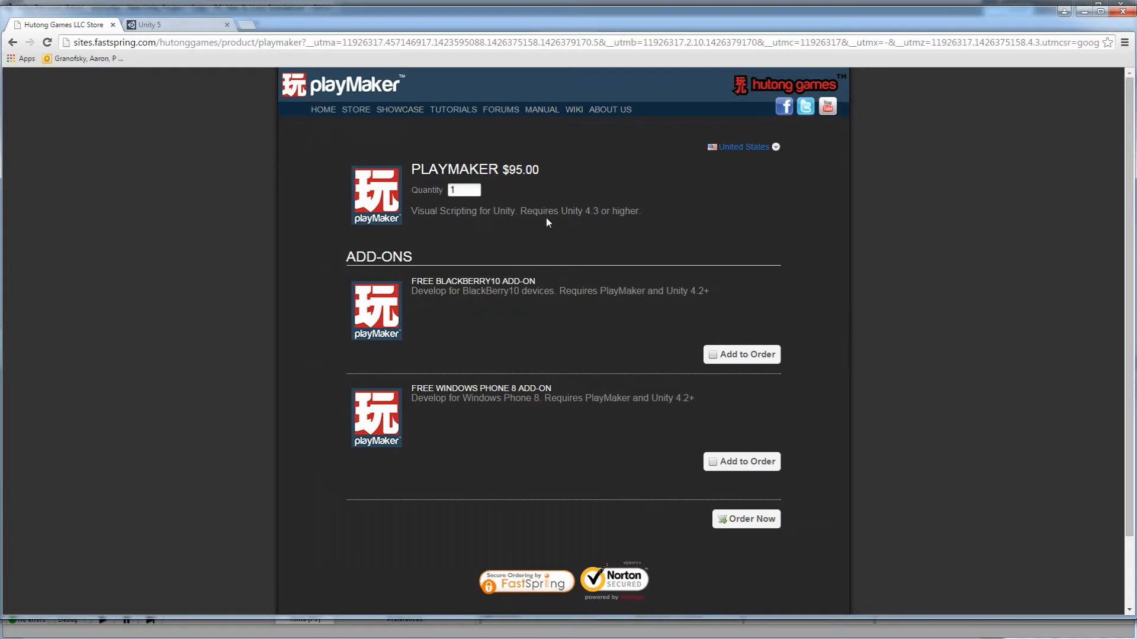
drag(519, 211, 635, 203)
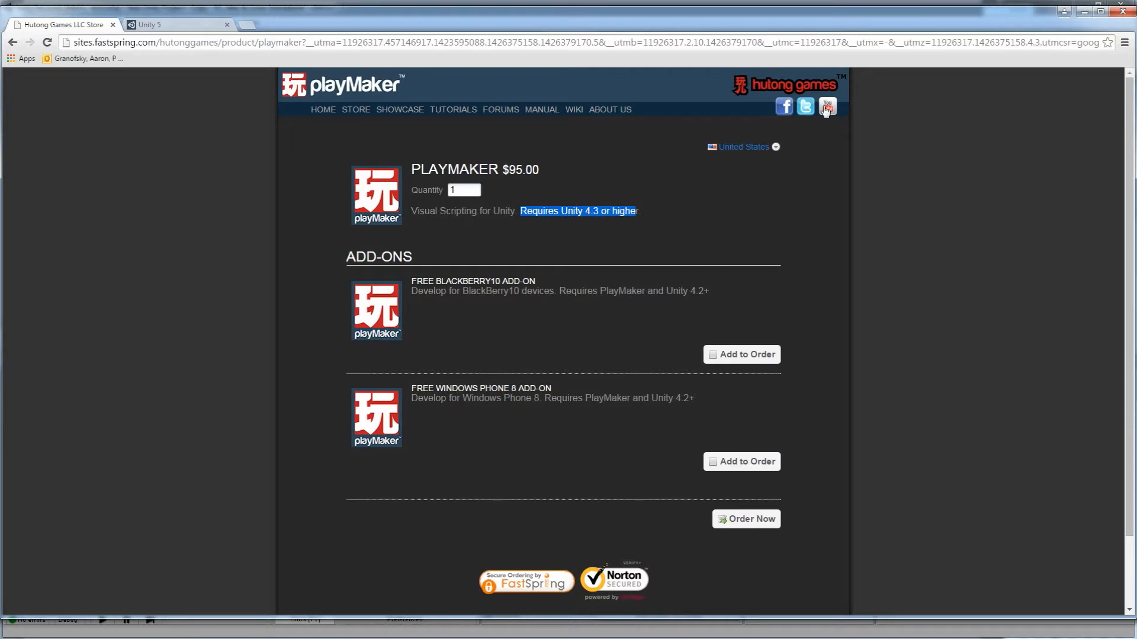
click(163, 25)
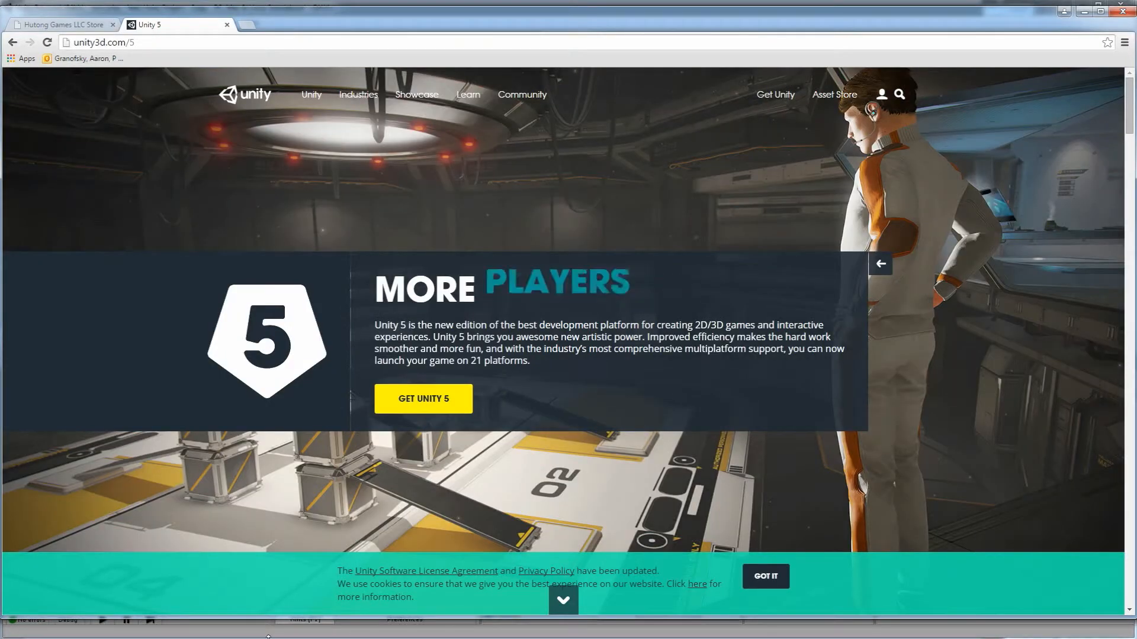
Step: Switch back to Unity and create a 2D project called New Unity Project on the Desktop, discarding the changes in test.unity
mouse_move(198, 631)
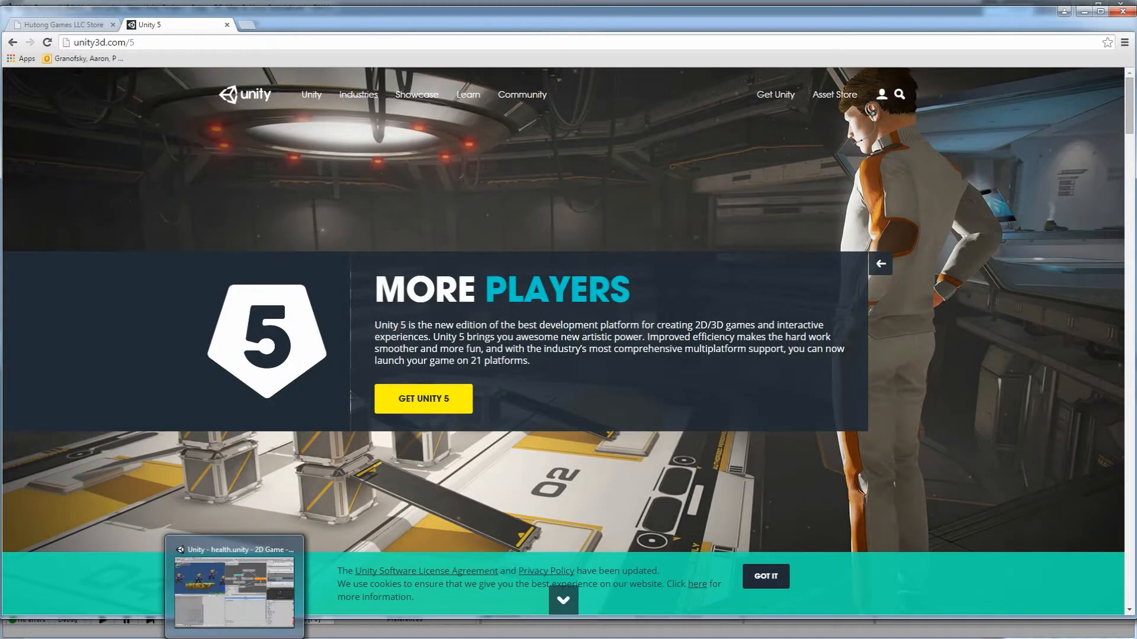
click(197, 592)
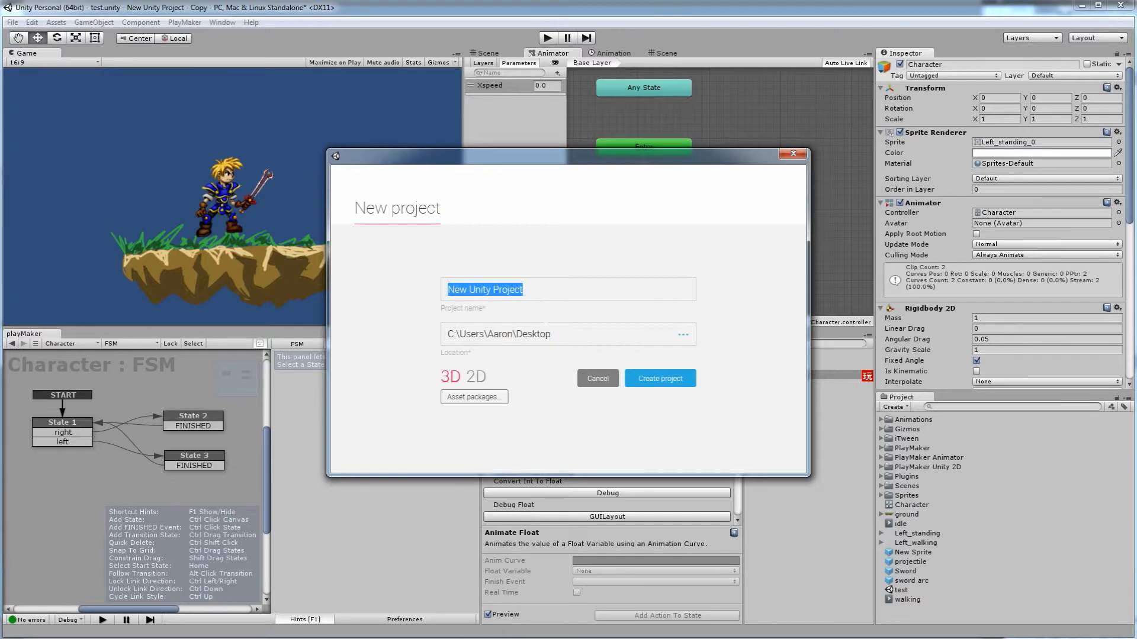
click(477, 377)
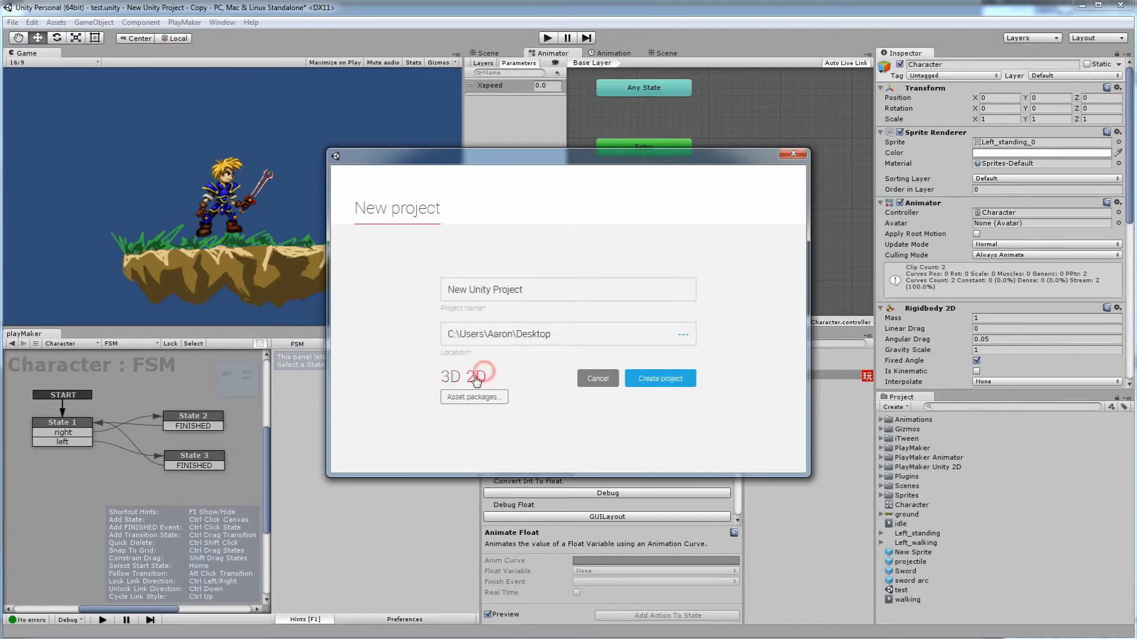
click(659, 384)
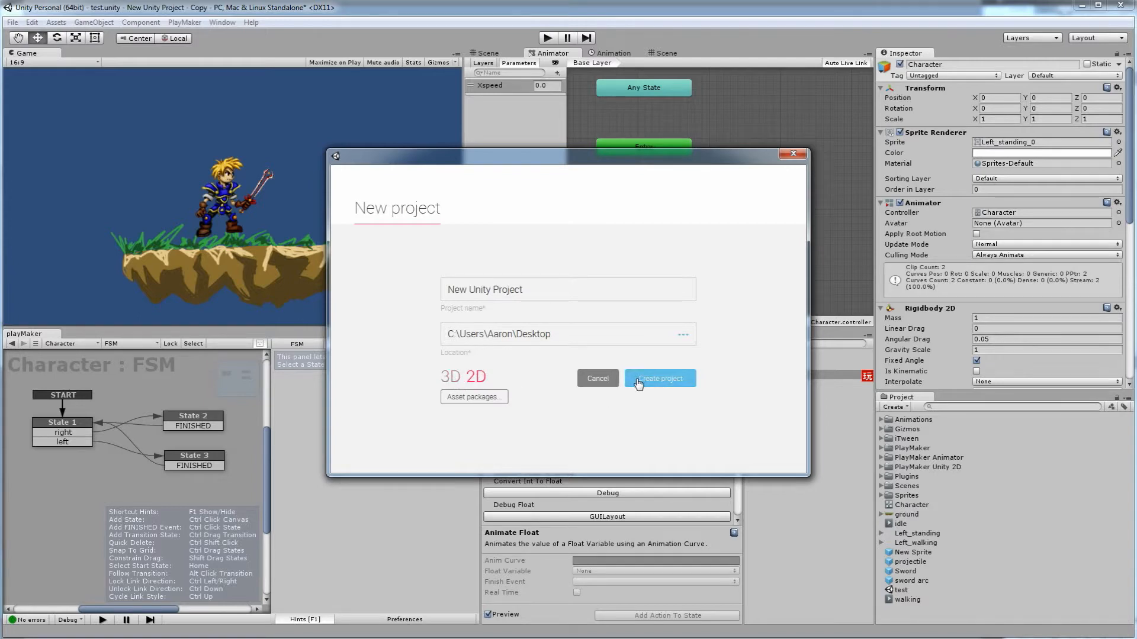
click(655, 389)
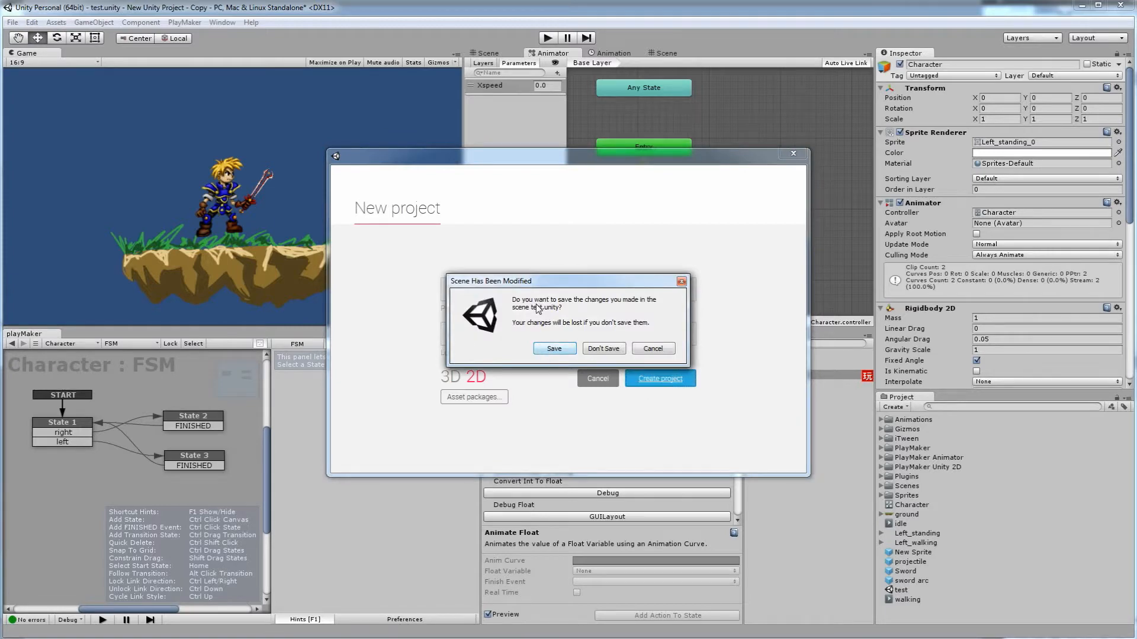
click(603, 349)
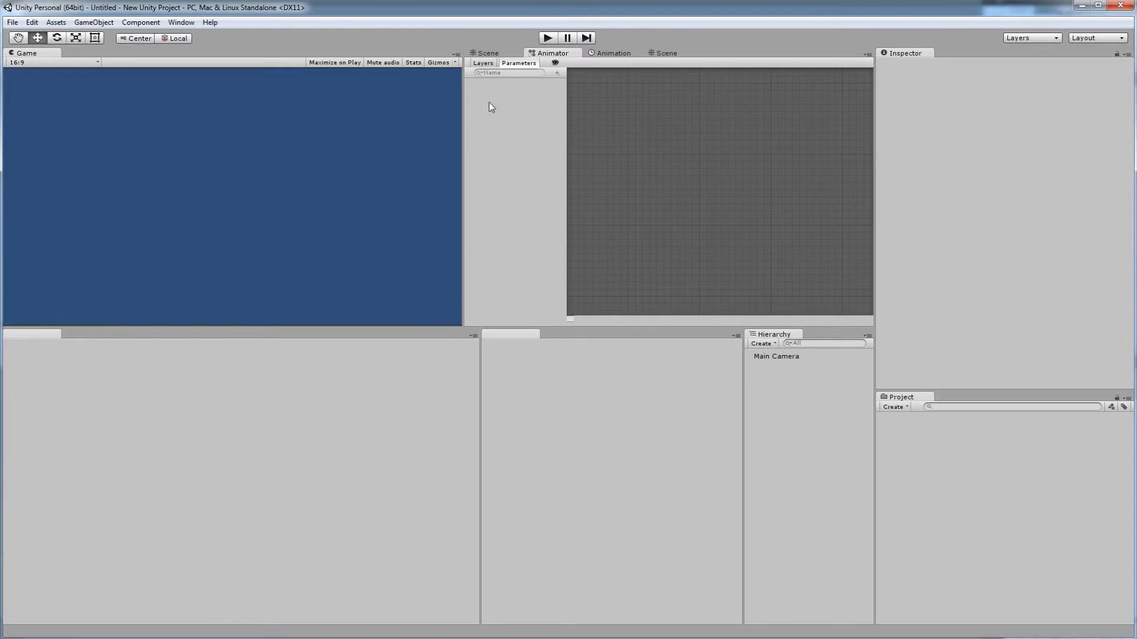
Step: Run the empty new project in play mode and stop it again
click(548, 38)
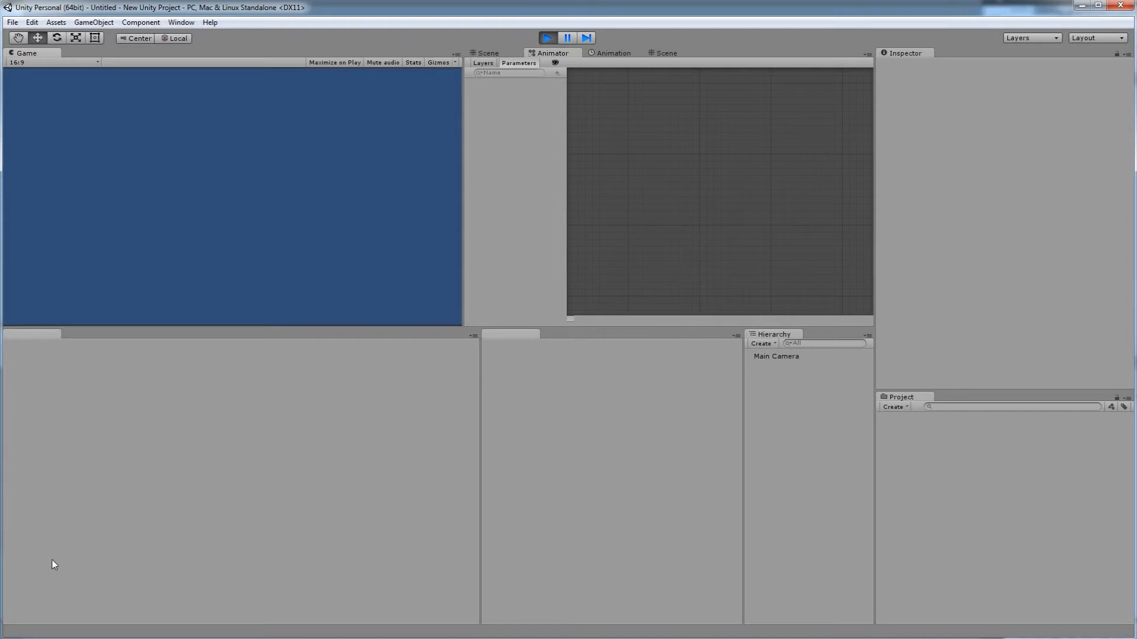
click(547, 39)
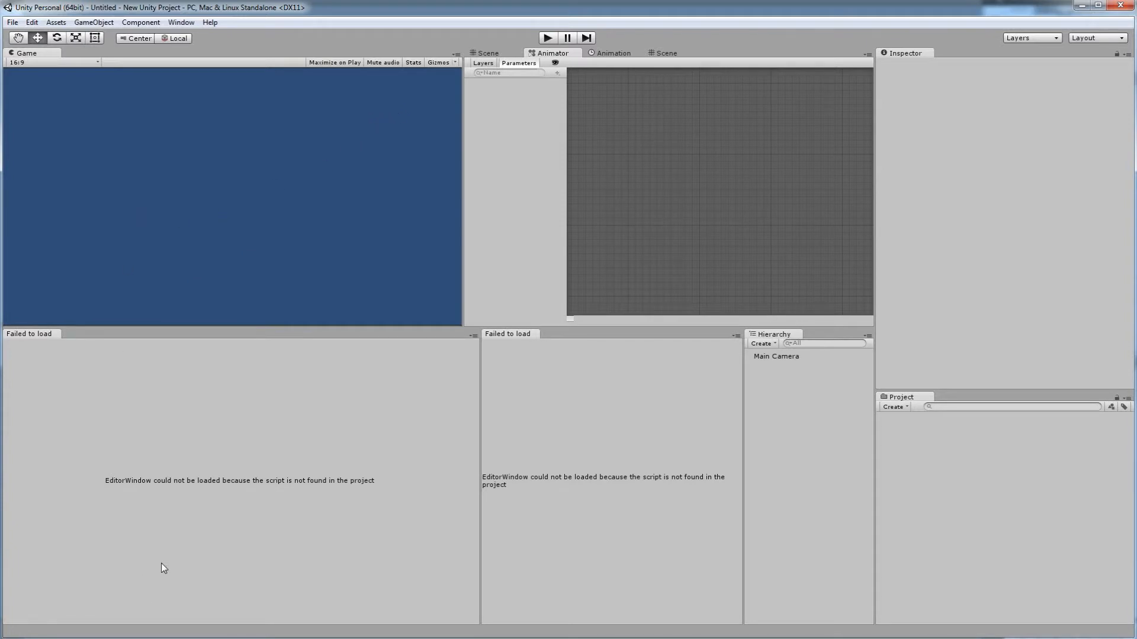
Step: Switch to Windows Explorer and open Local Disk (C:)
key(super)
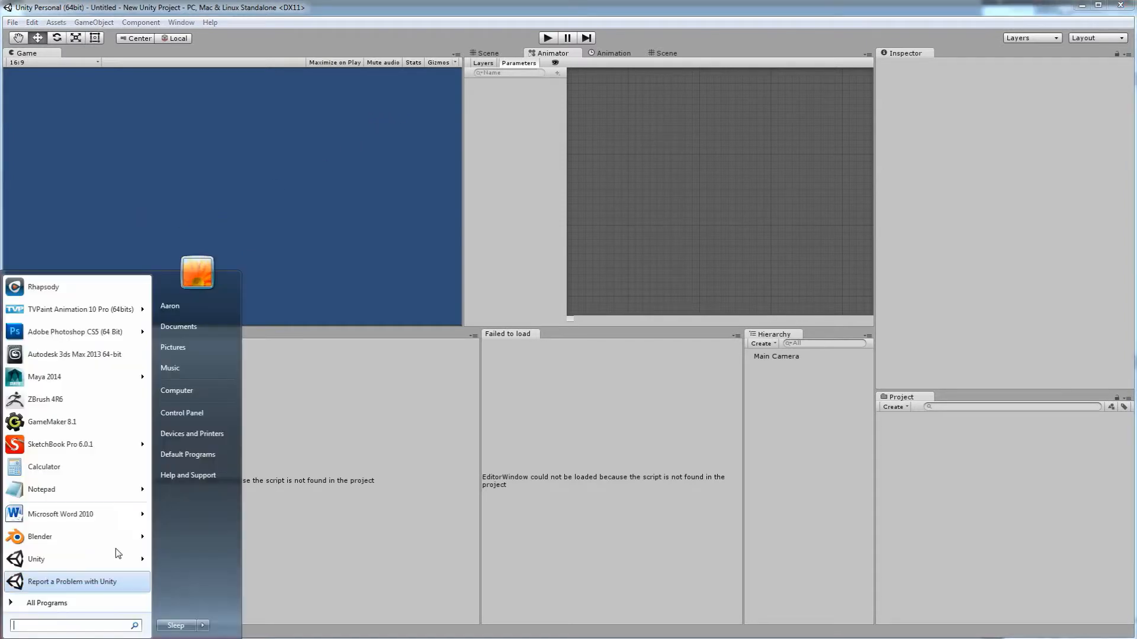
click(181, 391)
double_click(646, 132)
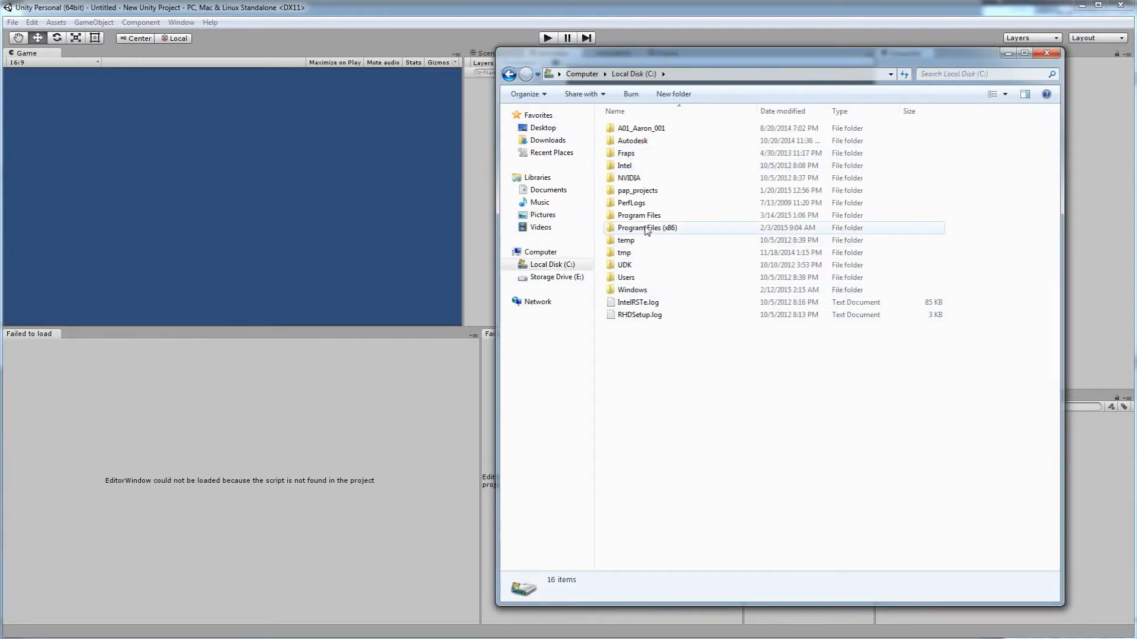
double_click(646, 229)
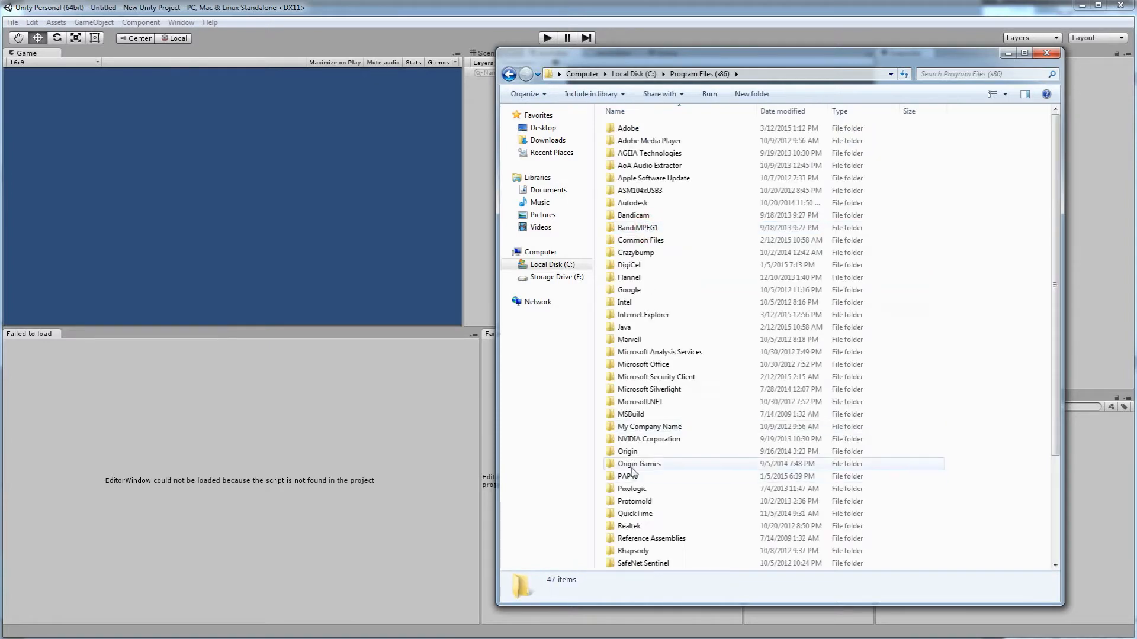
scroll(633, 470, down, 4)
double_click(631, 466)
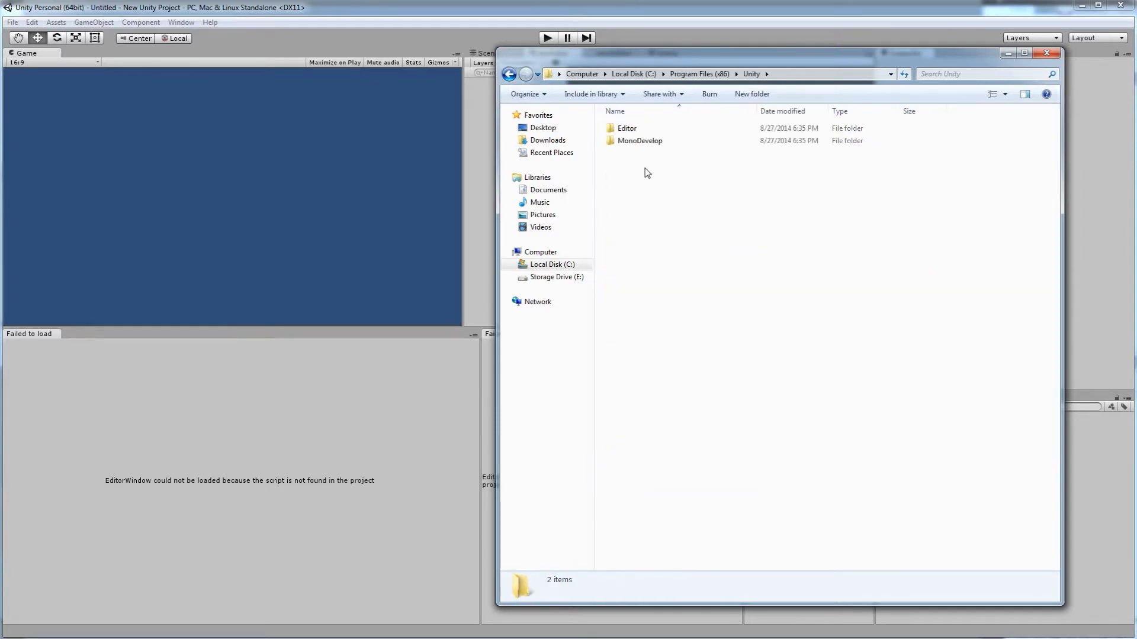
key(BackSpace)
key(BackSpace)
Step: Browse to C:\Program Files\Unity\Editor\Standard Packages in the file explorer
click(638, 217)
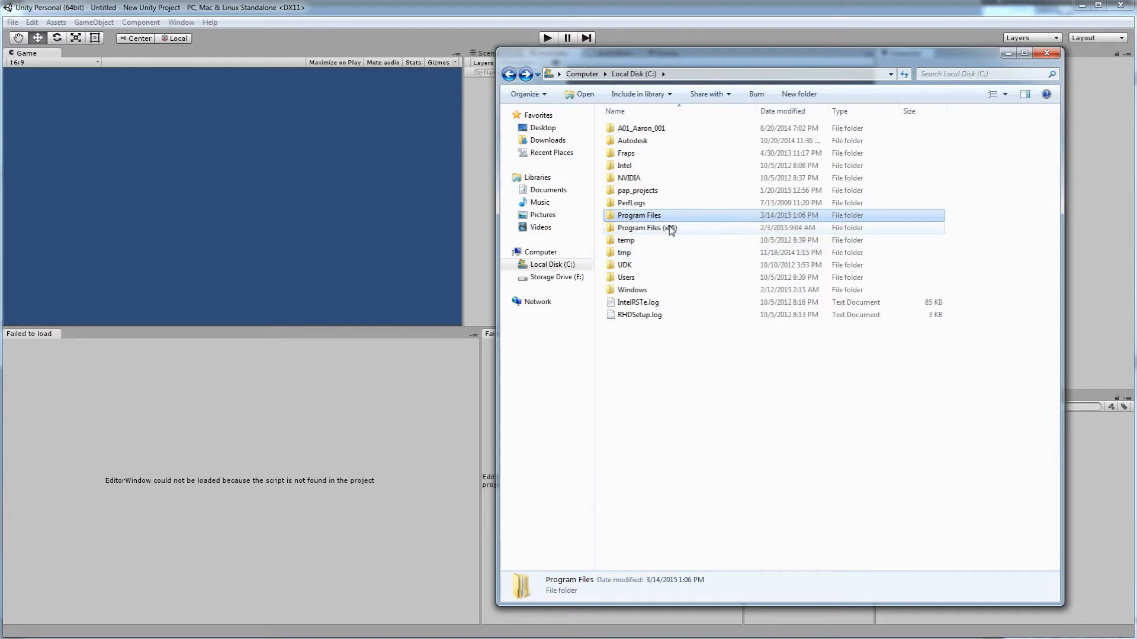
double_click(639, 217)
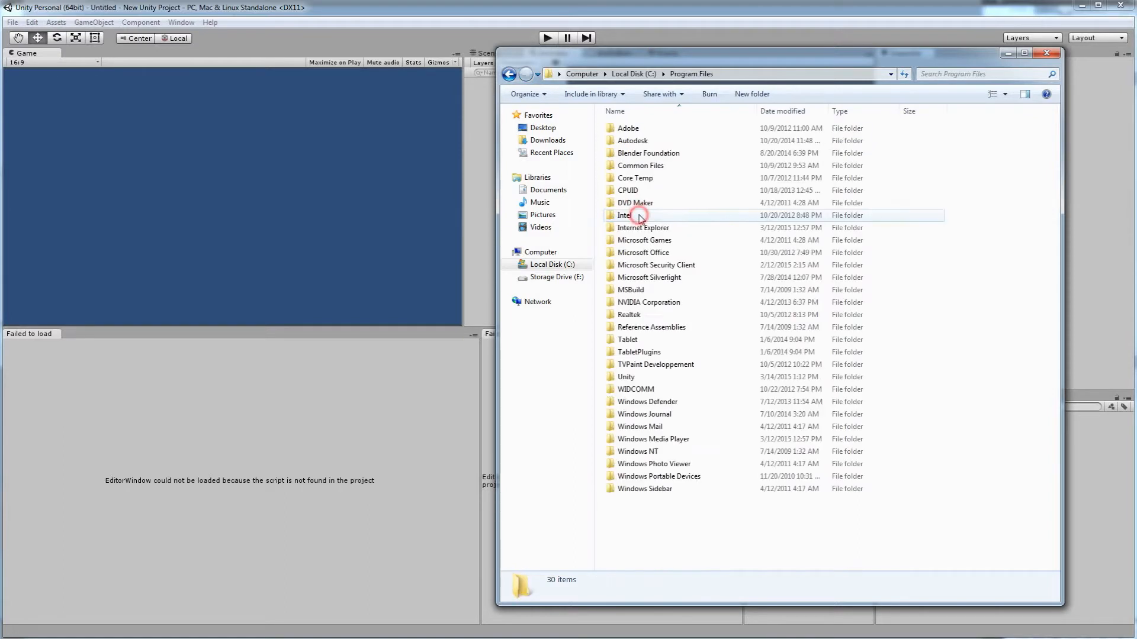
double_click(625, 379)
double_click(628, 128)
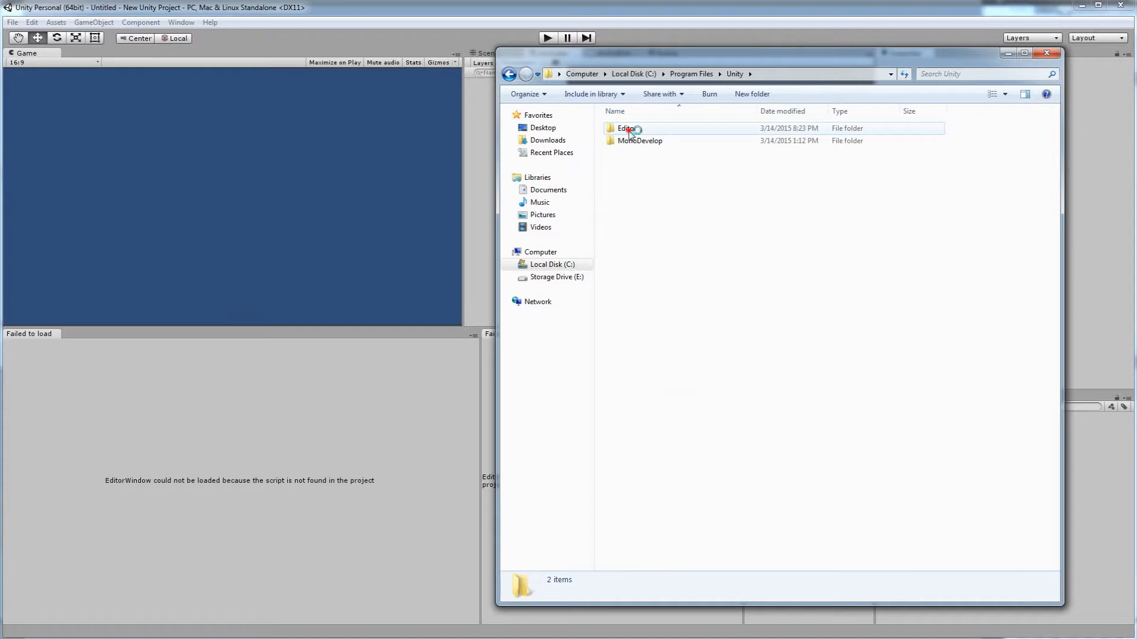
click(635, 165)
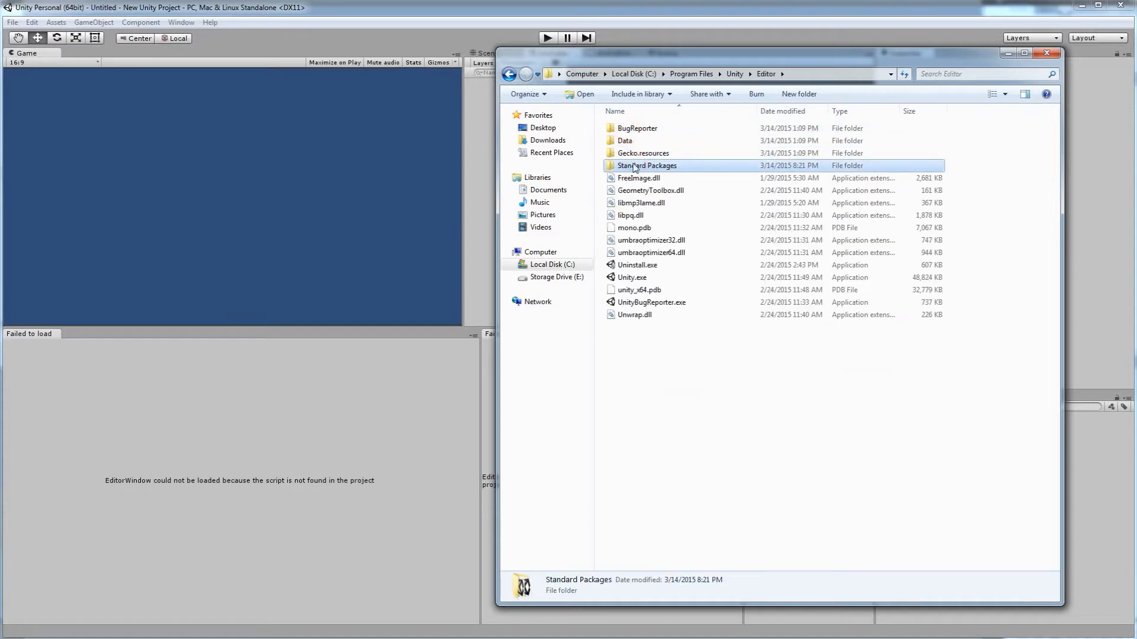
double_click(635, 166)
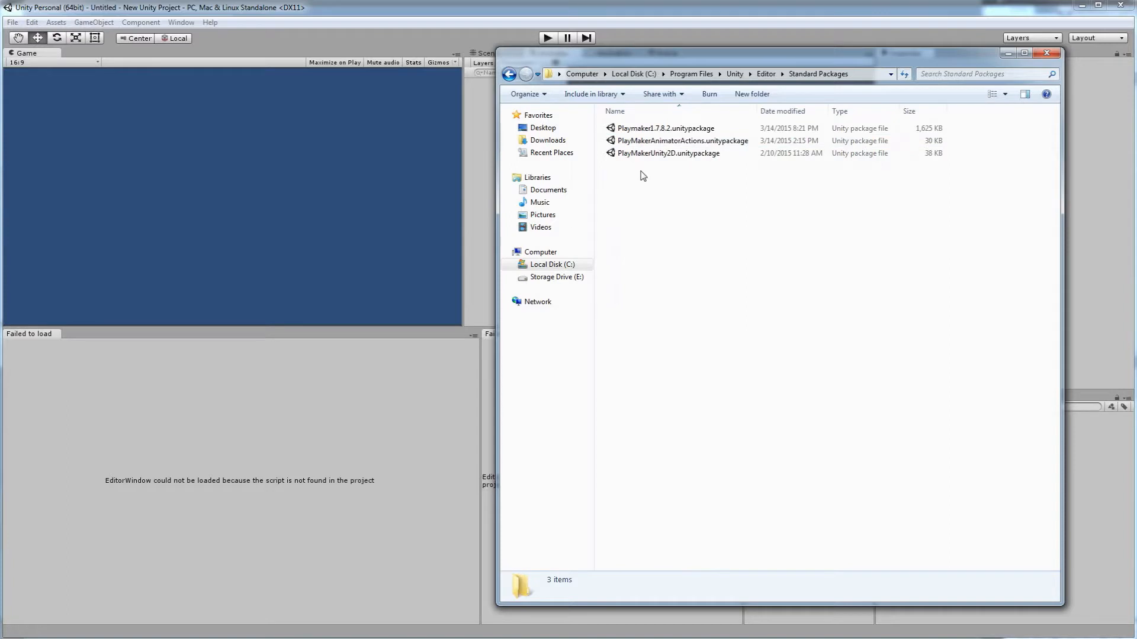
Step: Look over the Playmaker1.7.8.2, PlayMakerAnimatorActions and PlayMakerUnity2D package files in the Standard Packages folder
click(658, 129)
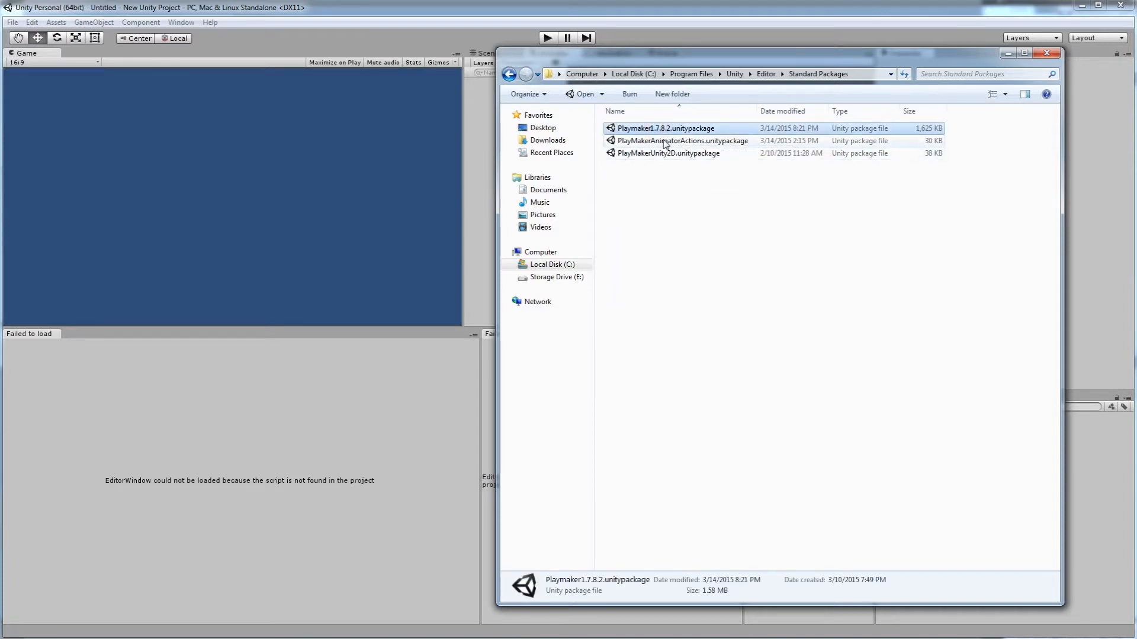
click(669, 141)
click(668, 153)
click(670, 142)
click(667, 153)
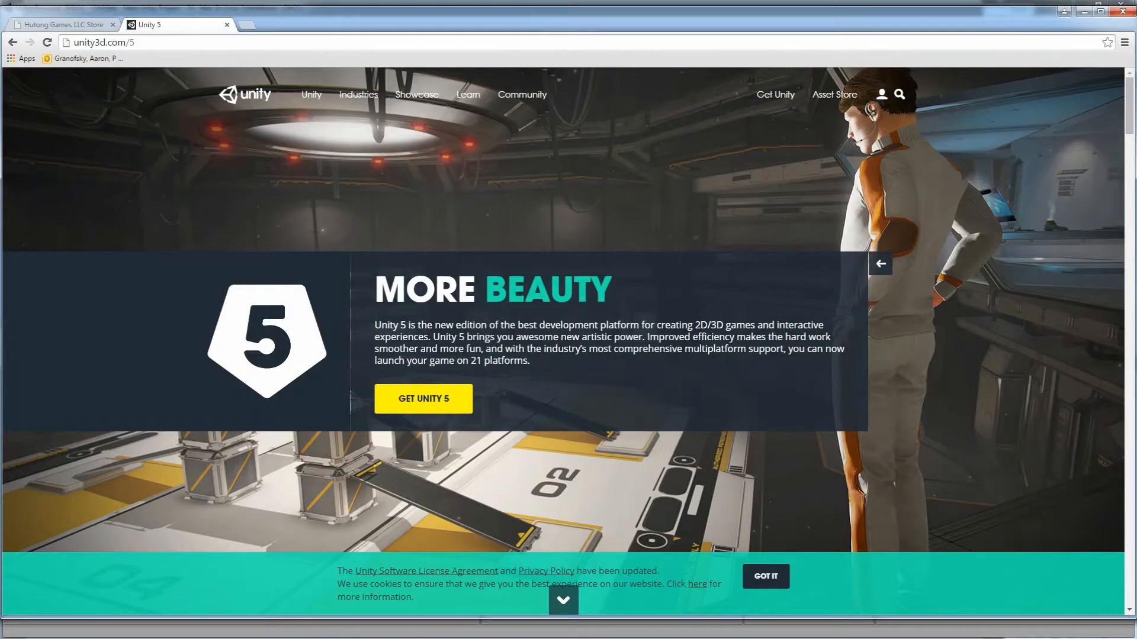
Step: Switch to the browser's PlayMaker store page and open the Add-ons page of the PlayMaker manual
click(67, 24)
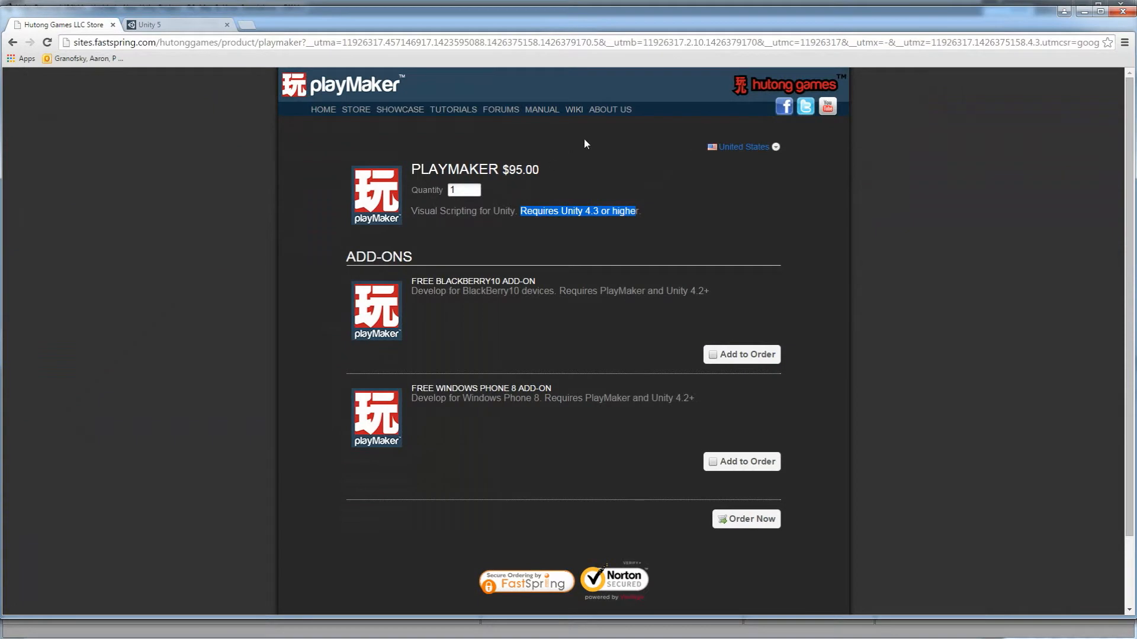
click(551, 111)
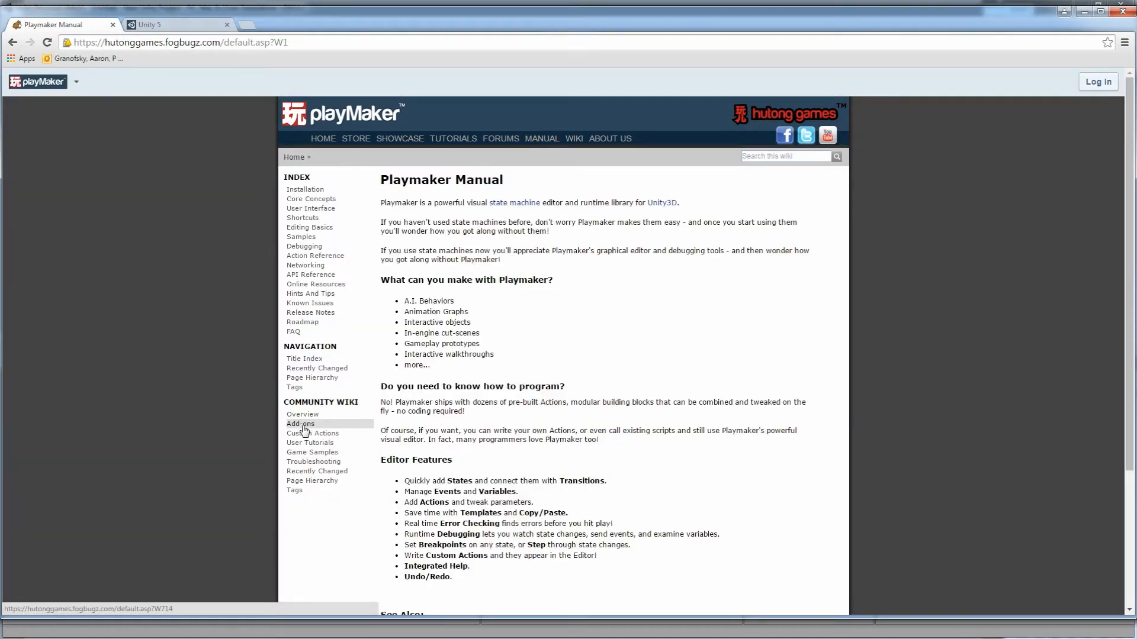
click(303, 424)
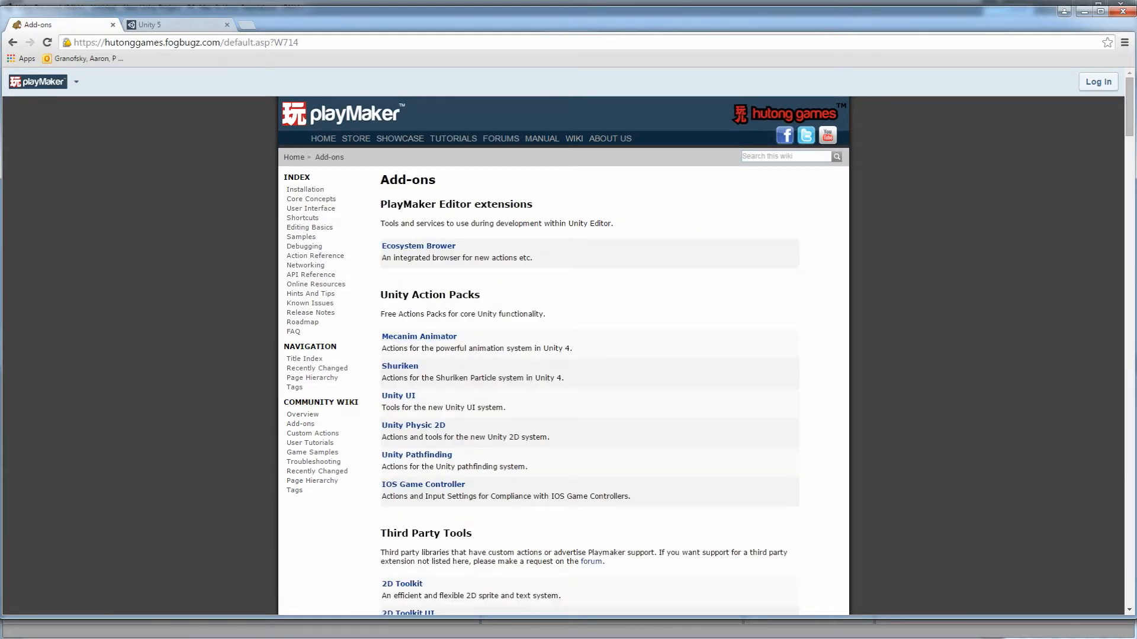
Step: Open the Mecanim Animator add-on page and examine the Unity 5.0.0 and 4.6.1 sections and the 5.0.0 package link
click(423, 335)
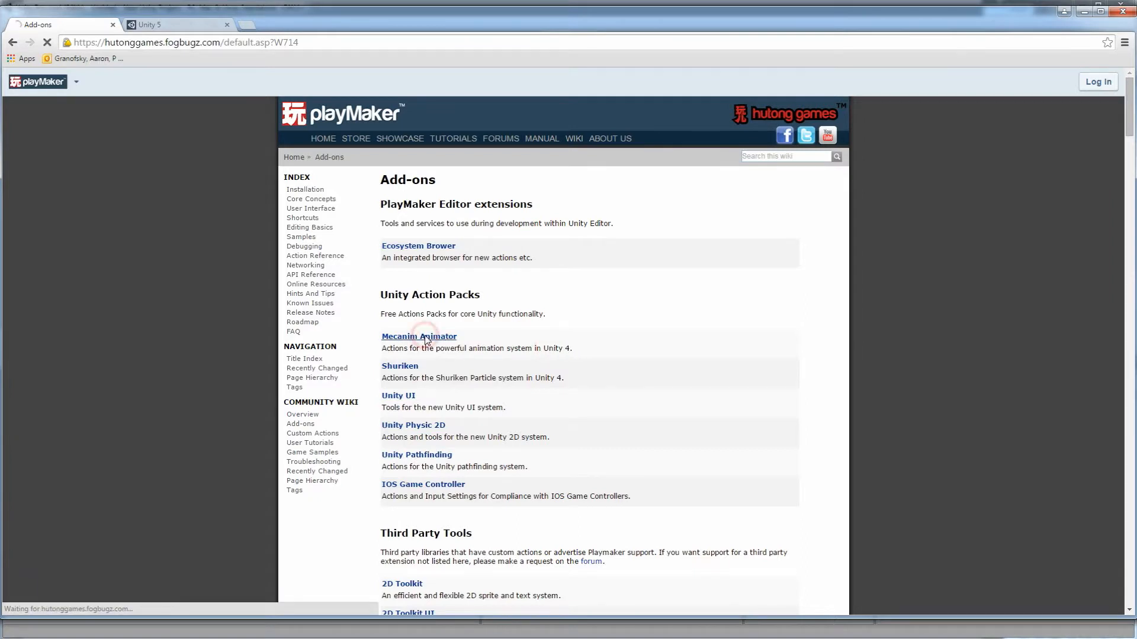
drag(395, 302, 476, 301)
drag(395, 341, 489, 342)
click(506, 282)
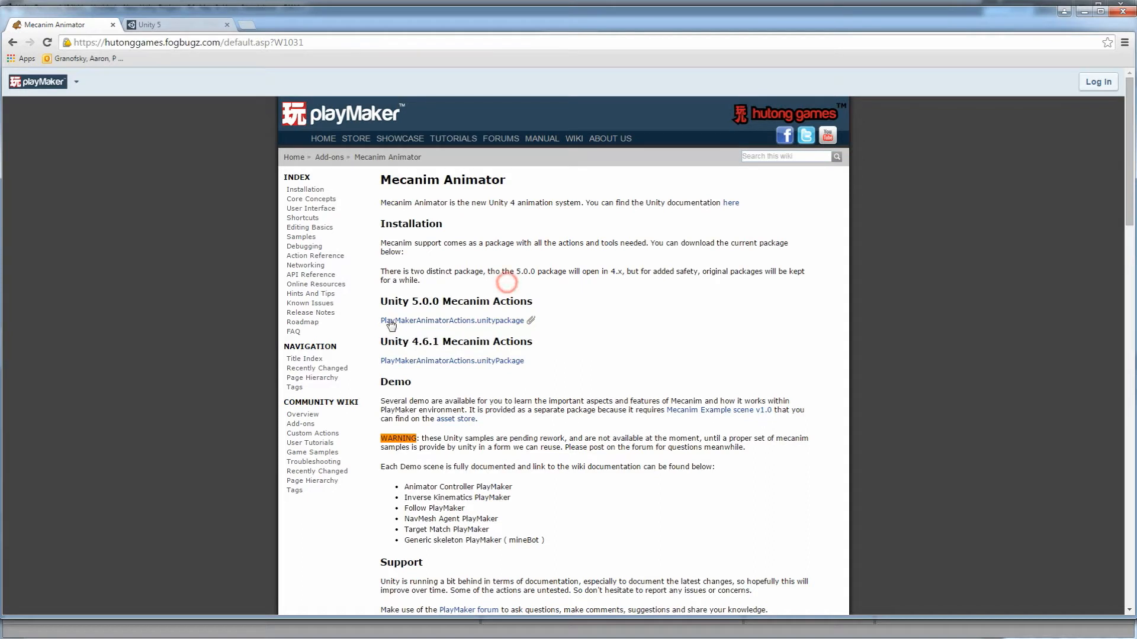
click(452, 322)
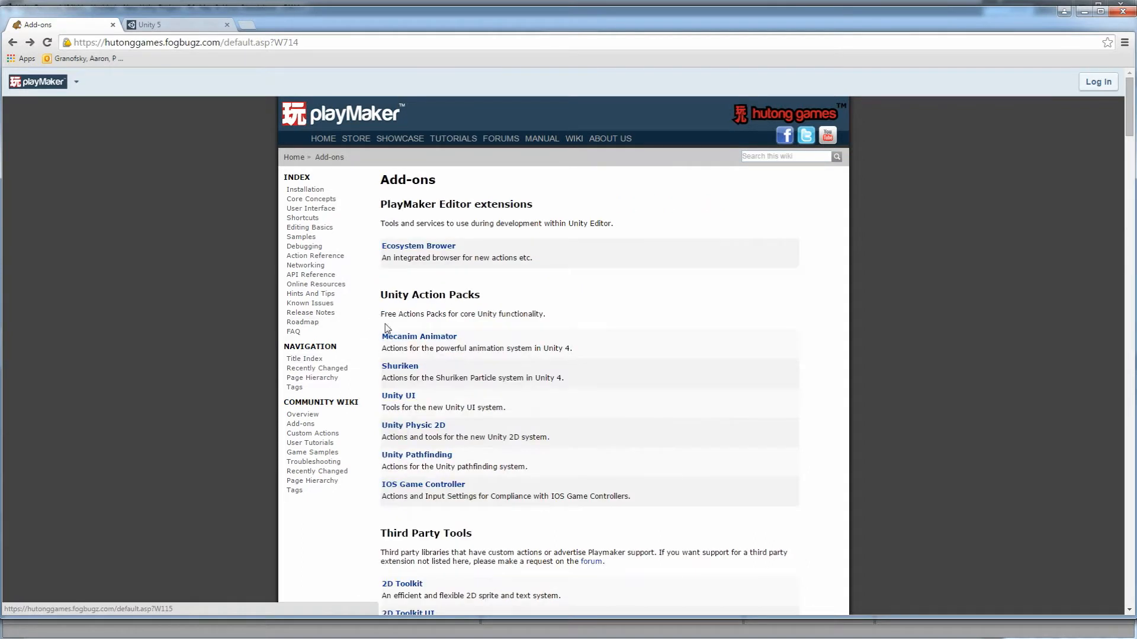
Step: View the Unity Physic 2D add-on page, return to the Add-ons list, and minimize the browser
click(407, 426)
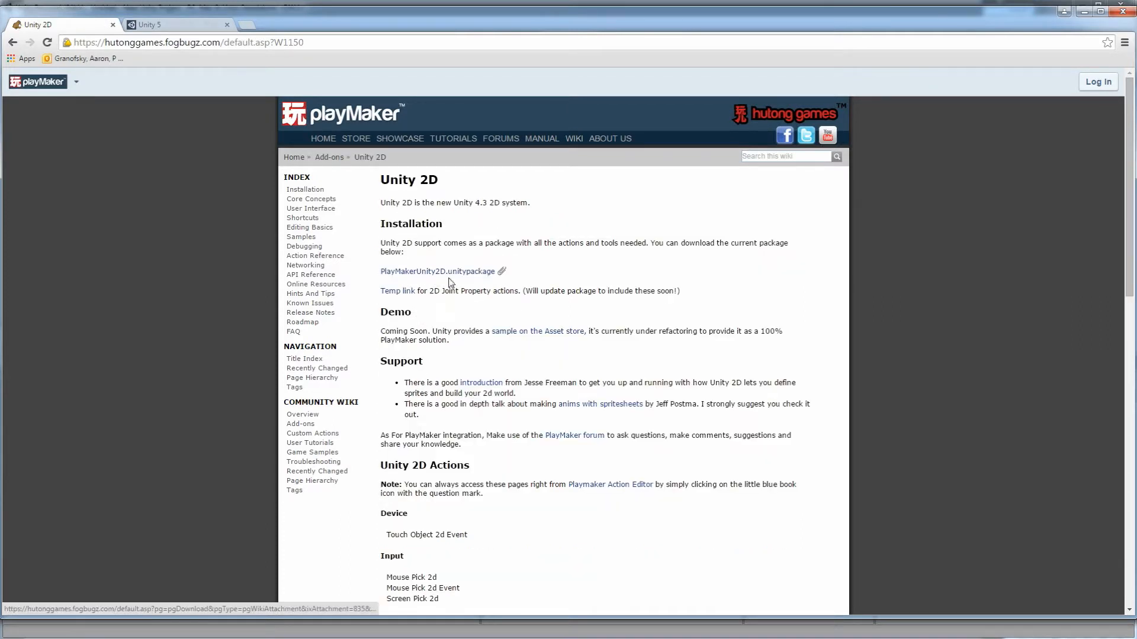
key(alt+Left)
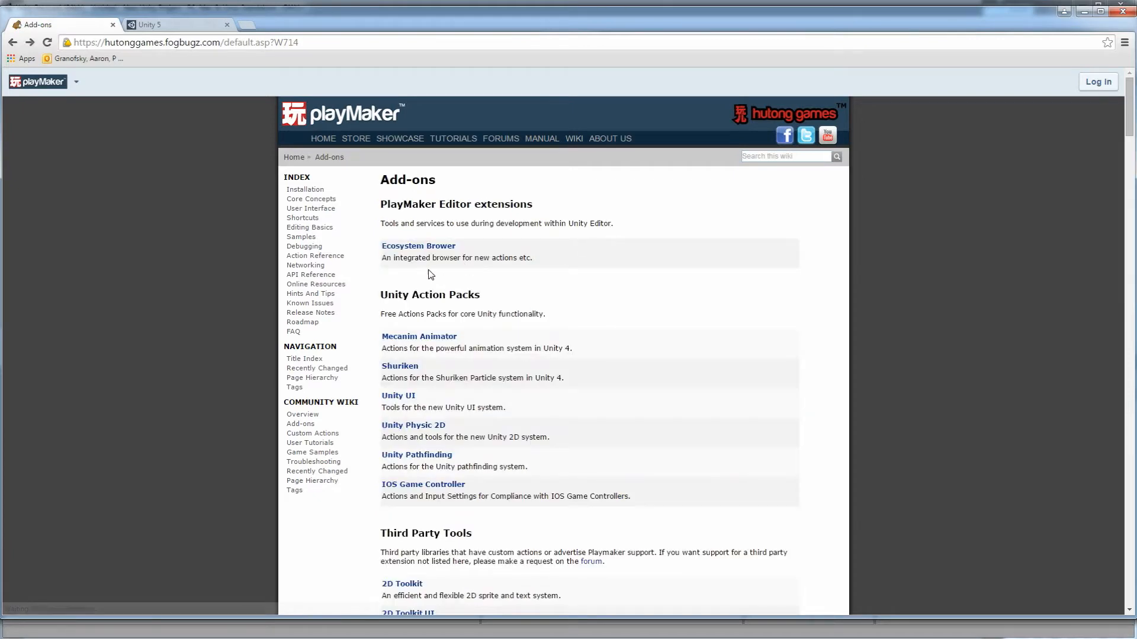
click(1084, 11)
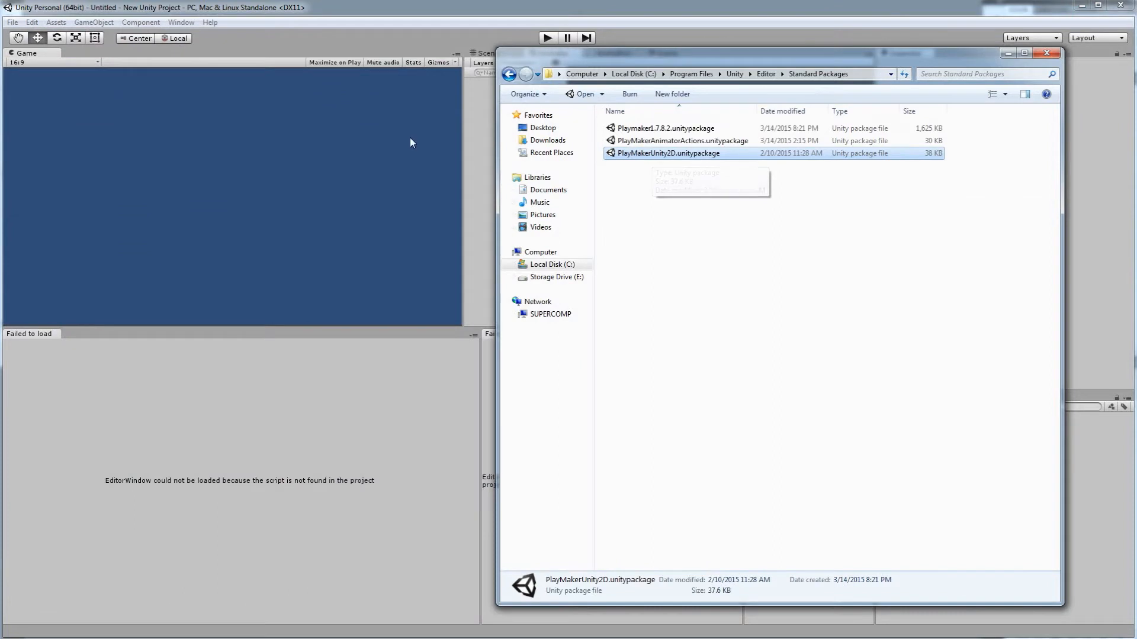
Step: In Unity, start a custom package import and browse to C:\Program Files\Unity\Editor\Standard Packages
click(58, 23)
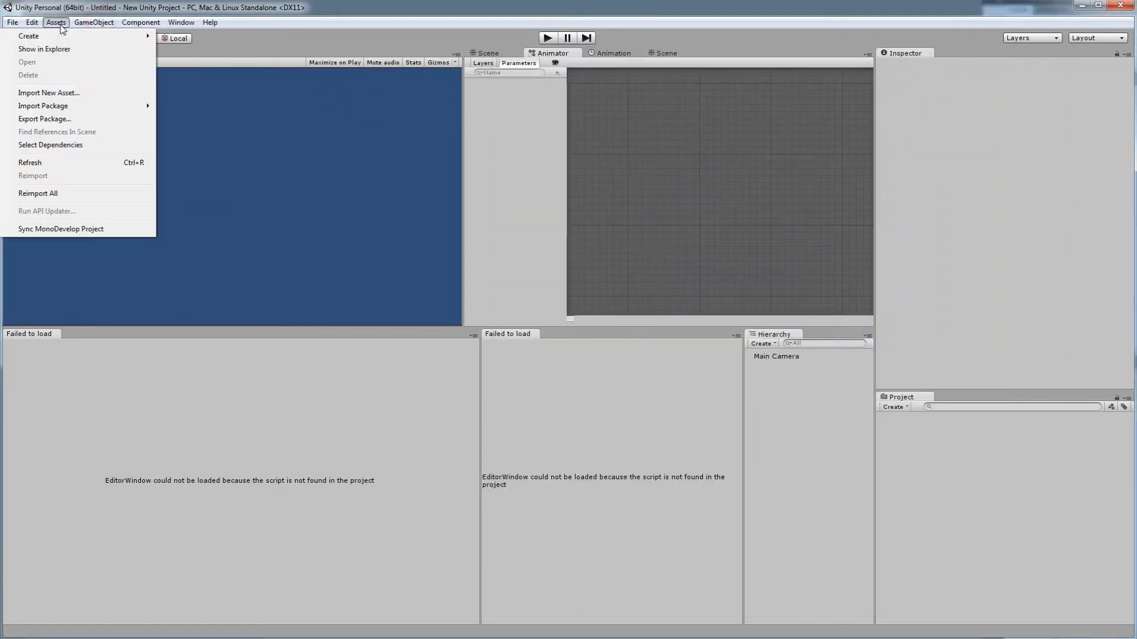
mouse_move(54, 108)
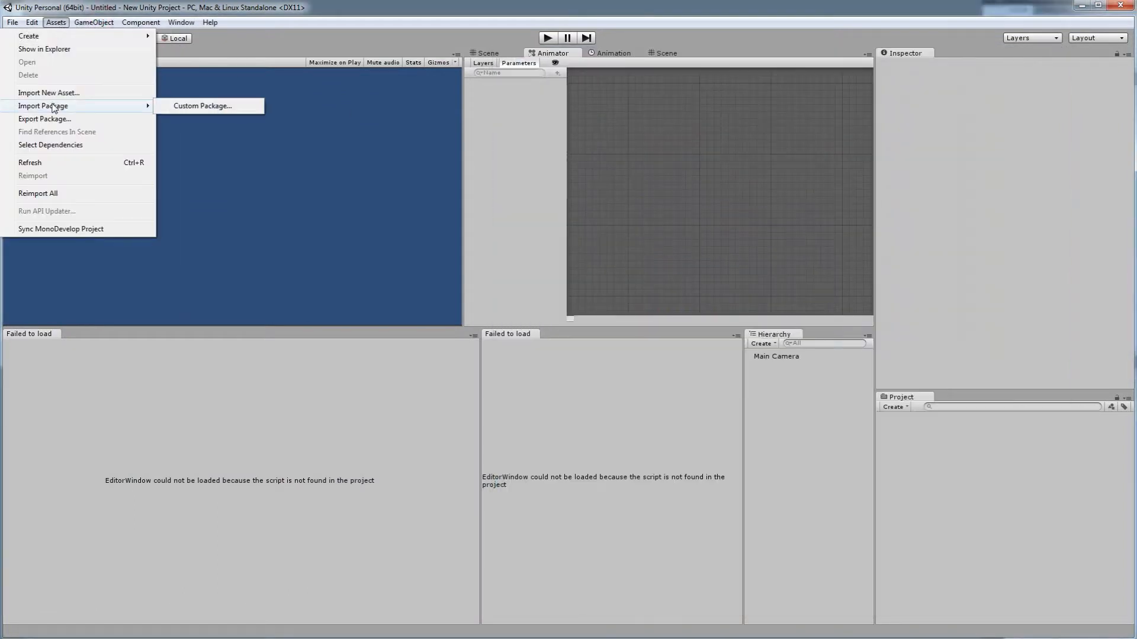
click(198, 106)
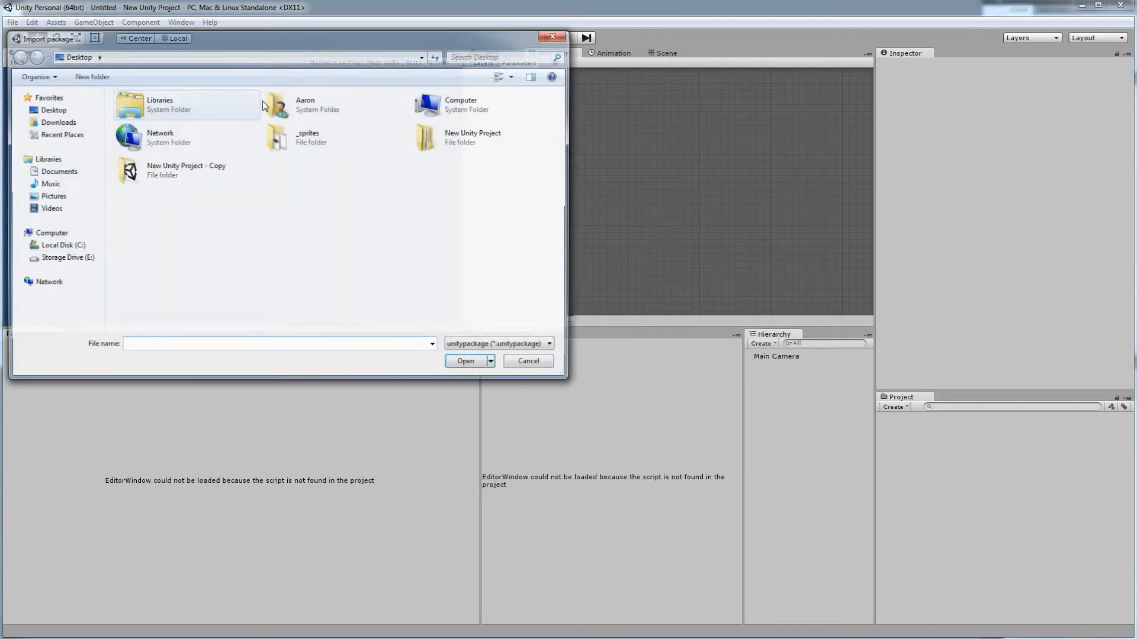
click(60, 247)
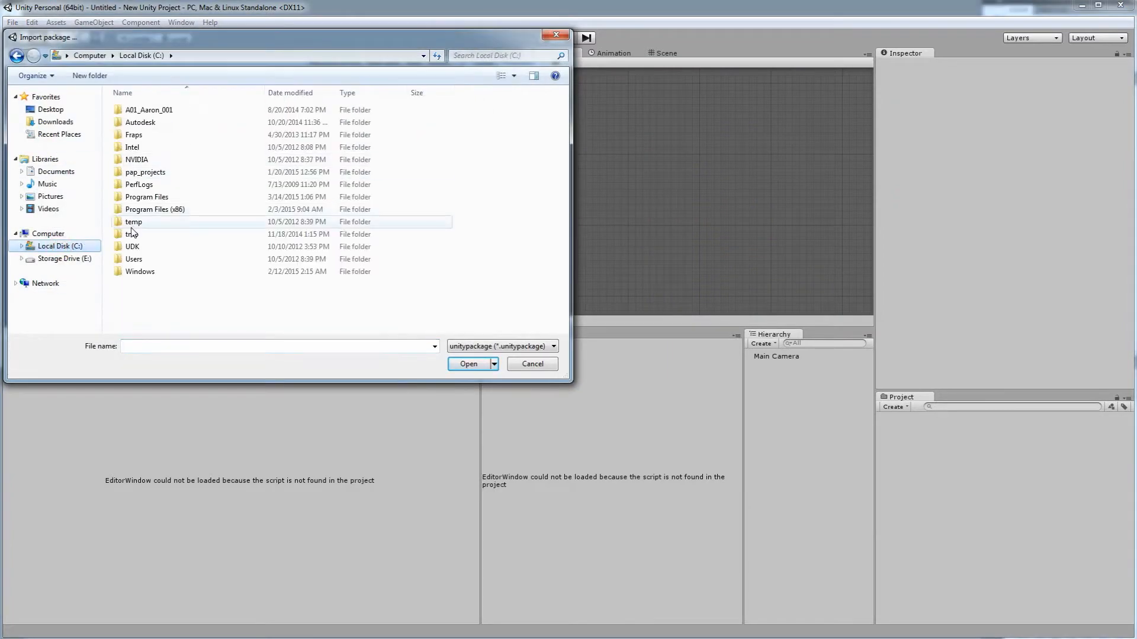
double_click(141, 197)
scroll(140, 285, down, 4)
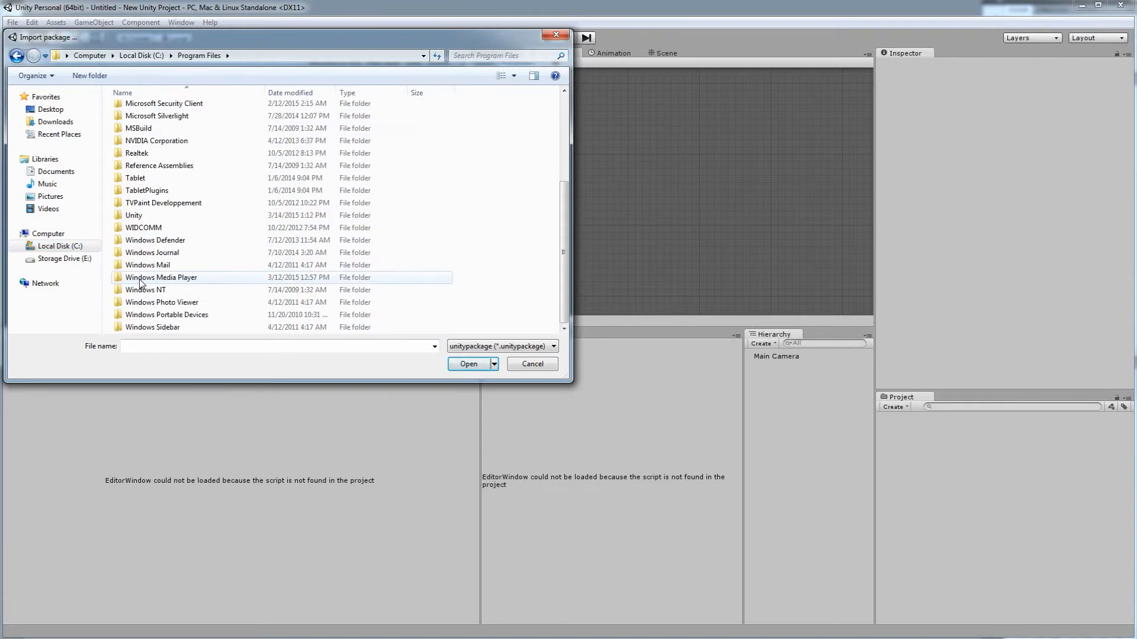
double_click(134, 216)
double_click(136, 111)
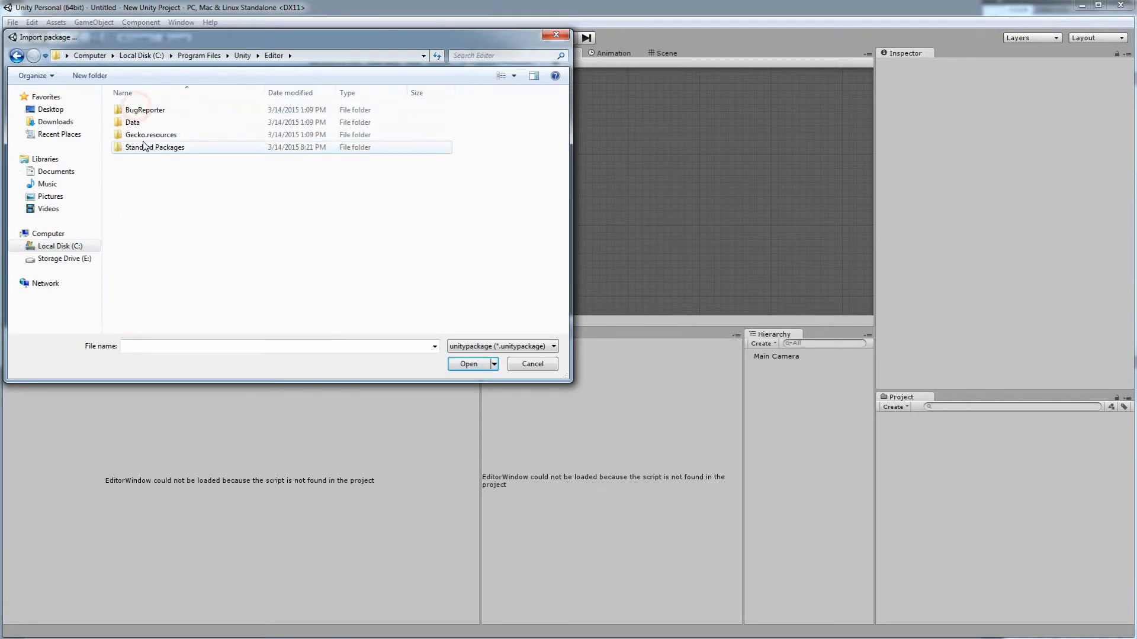
double_click(145, 147)
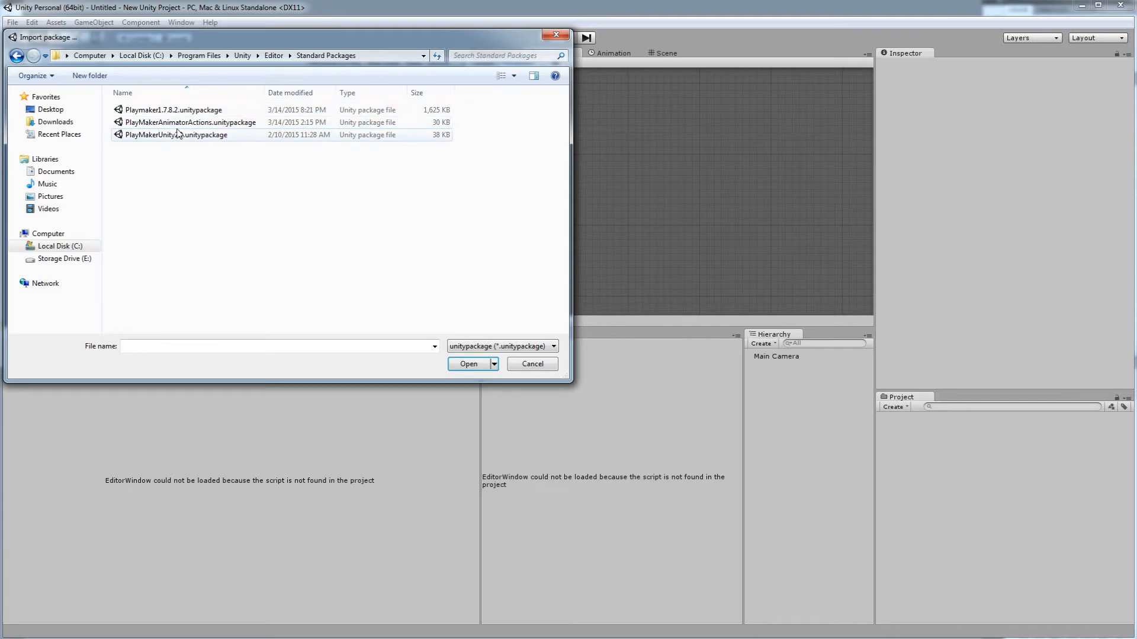
Step: Import Playmaker1.7.8.2.unitypackage with all of its files into the project
click(142, 112)
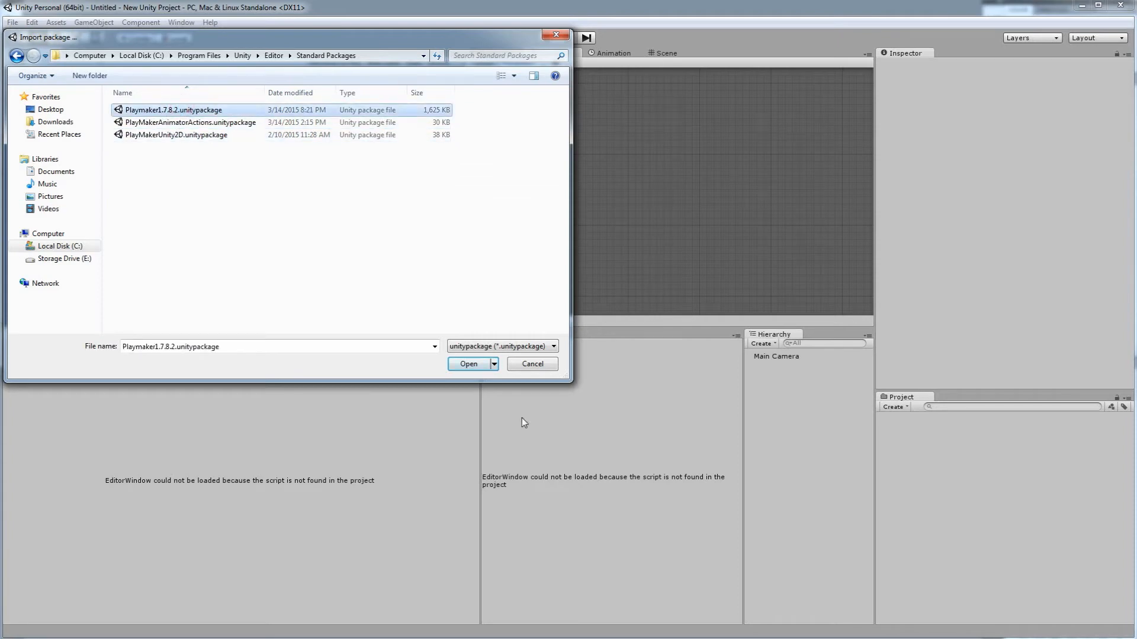
click(469, 364)
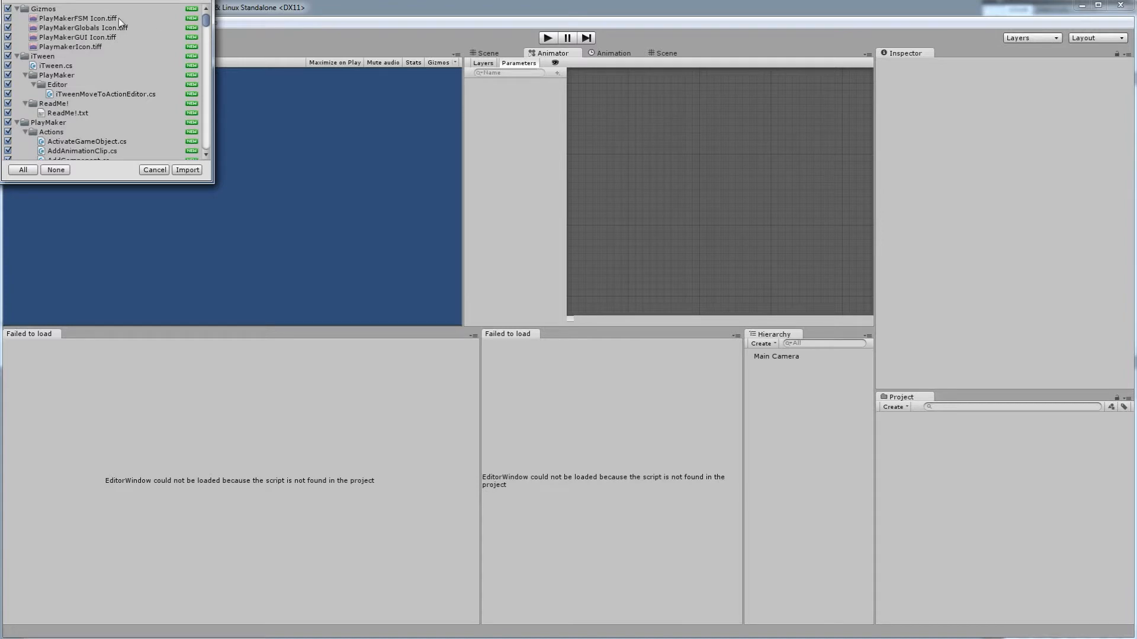
mouse_move(247, 101)
mouse_down()
mouse_move(249, 191)
mouse_move(238, 105)
mouse_up()
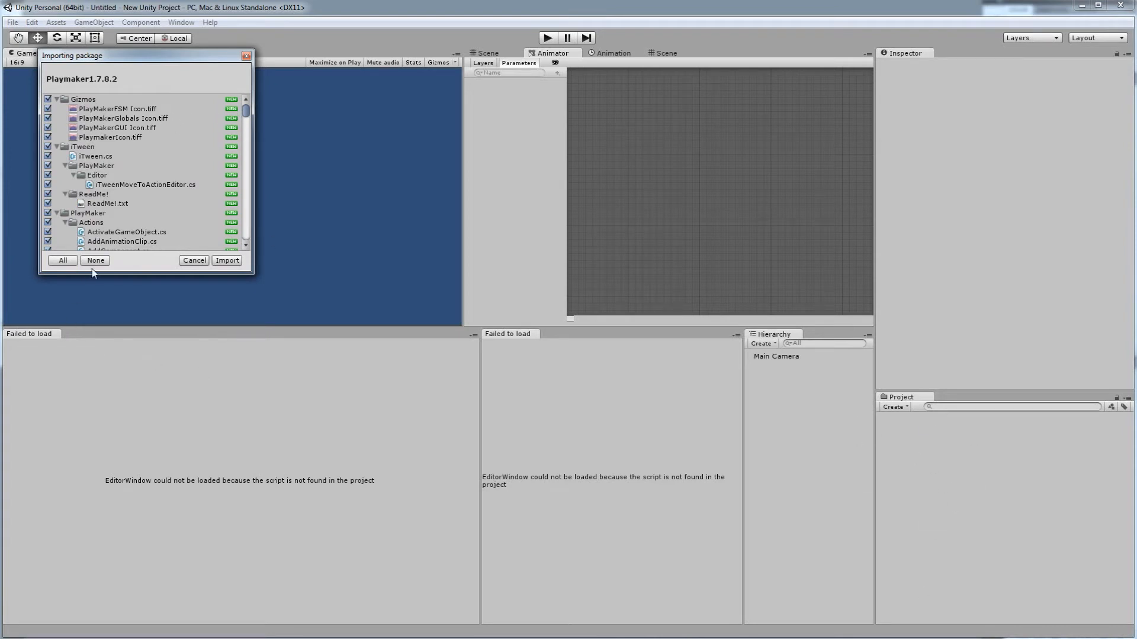
click(223, 260)
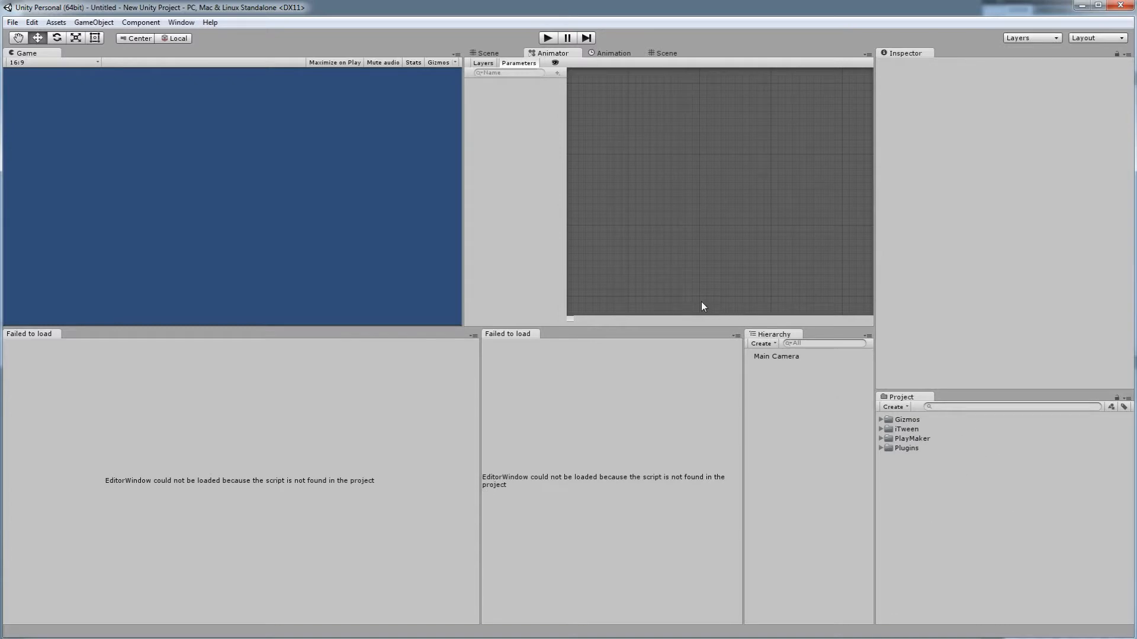
Step: Dock the Hierarchy together with the Project view, switch between the two, and move the Hierarchy back to its own pane
drag(776, 339, 905, 409)
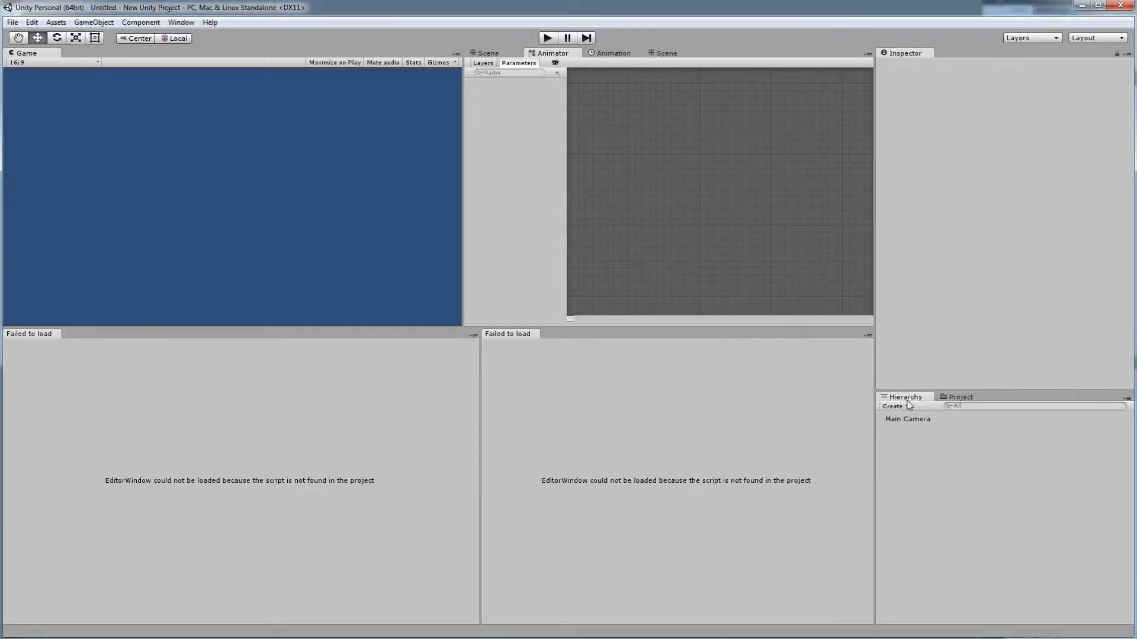
click(949, 397)
click(916, 397)
drag(908, 400, 840, 384)
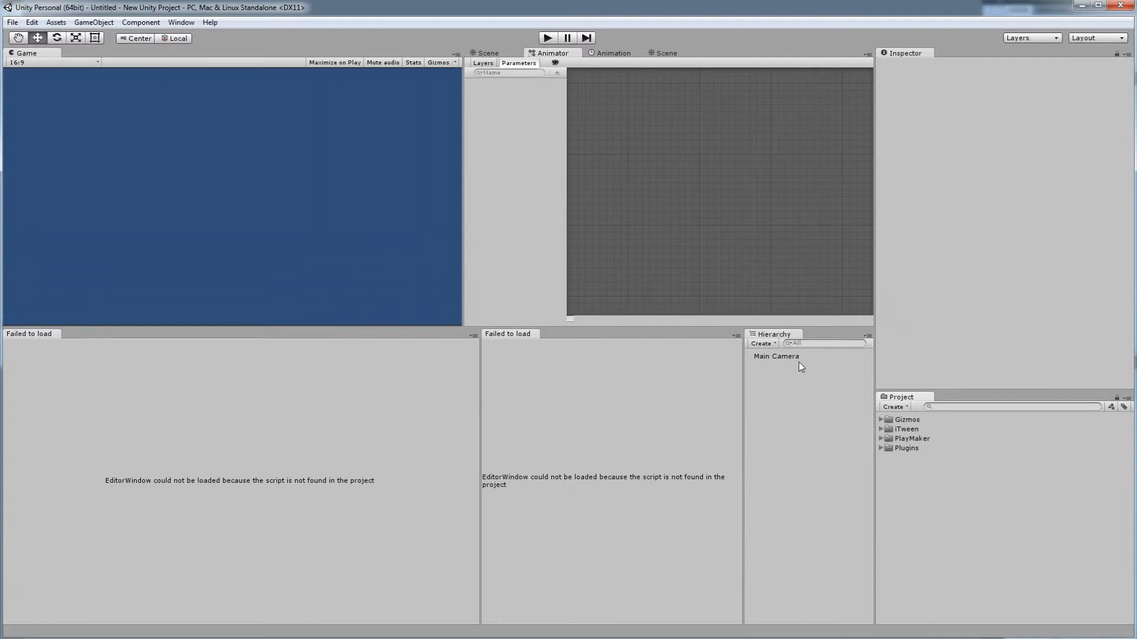
Step: Import PlayMakerAnimatorActions.unitypackage as a custom package with all of its files
click(82, 22)
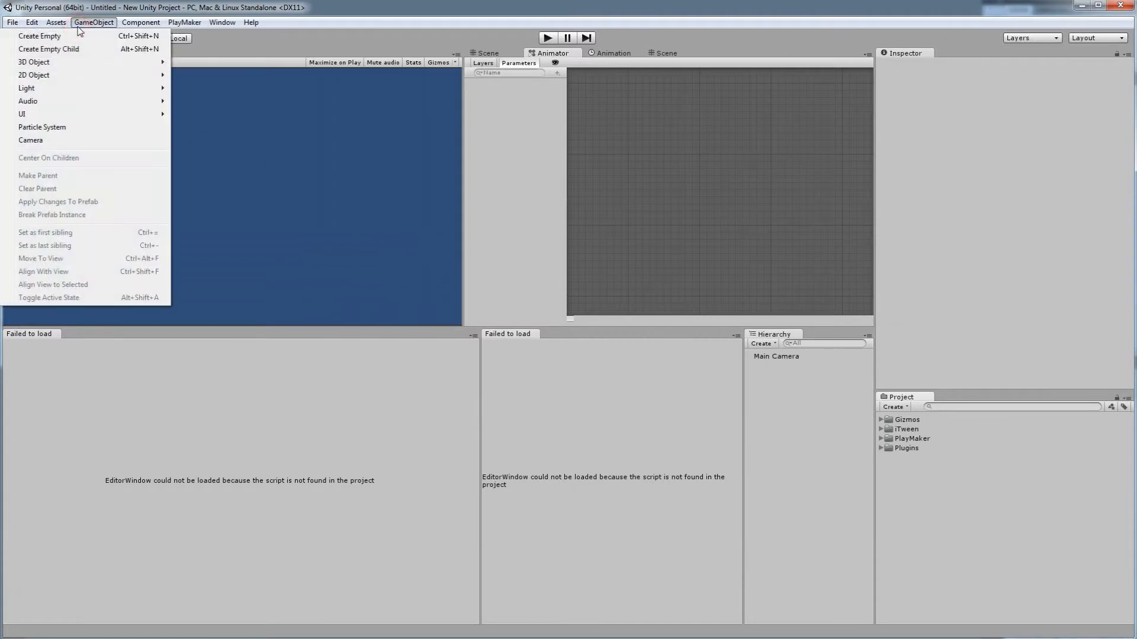
mouse_move(56, 22)
mouse_move(71, 112)
click(189, 105)
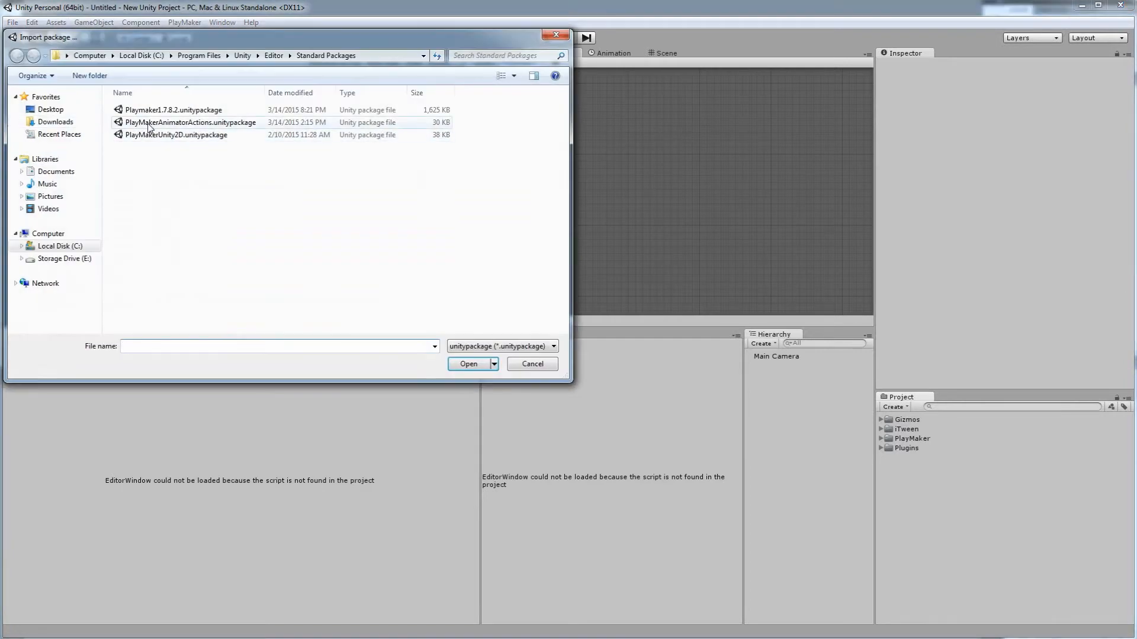
click(164, 123)
click(468, 364)
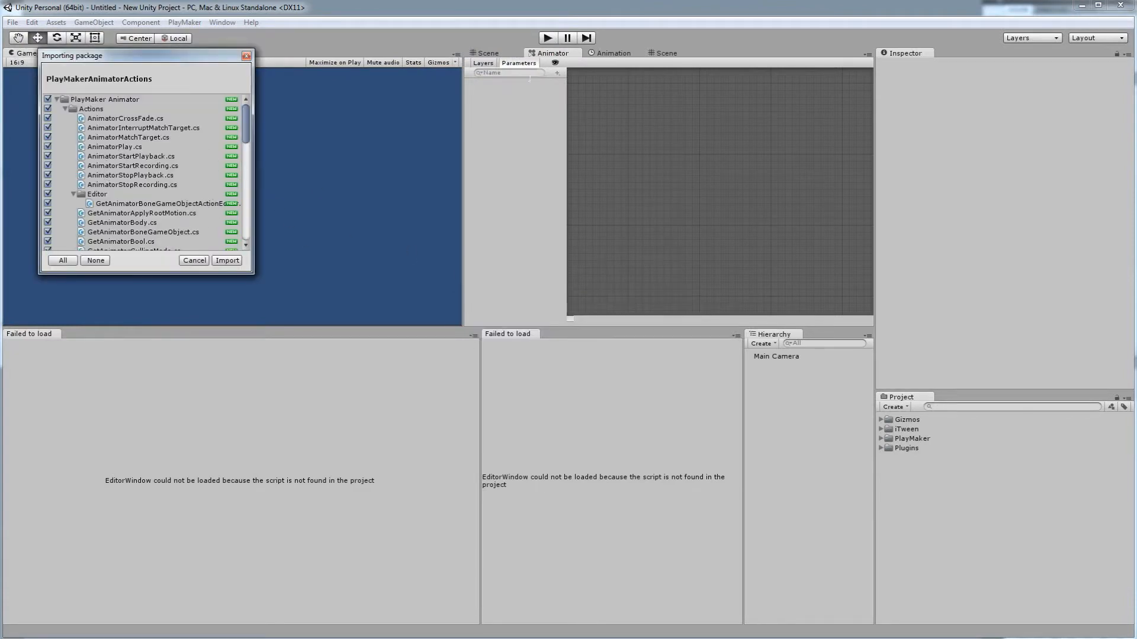
click(229, 261)
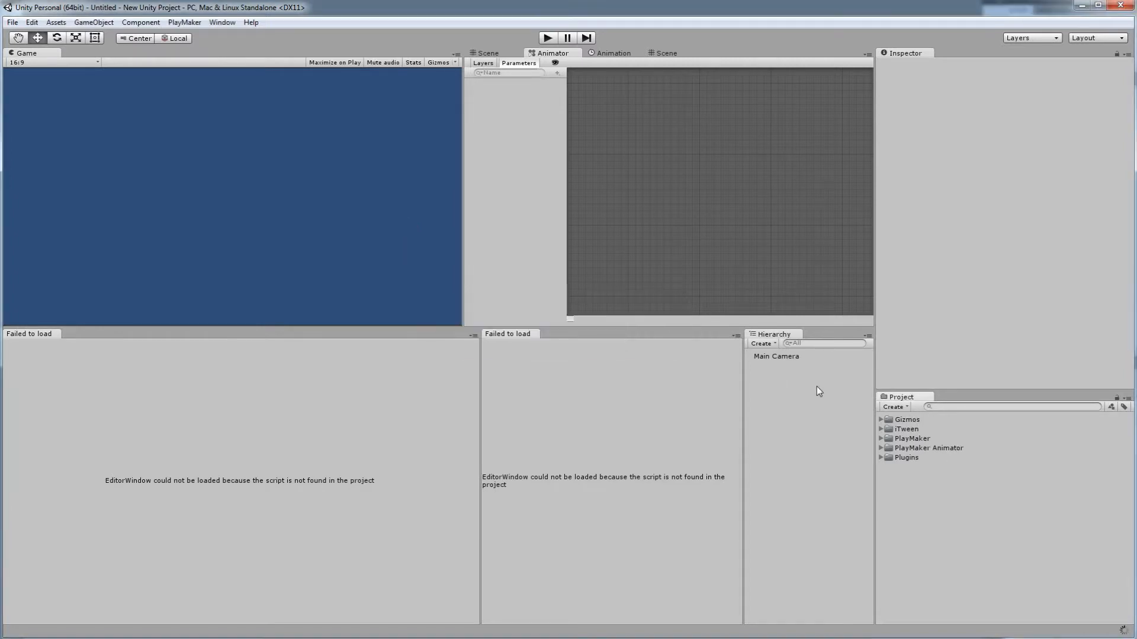
Step: Import PlayMakerUnity2D.unitypackage as a custom package with all of its files and accept the automatic API update
click(57, 24)
mouse_move(126, 109)
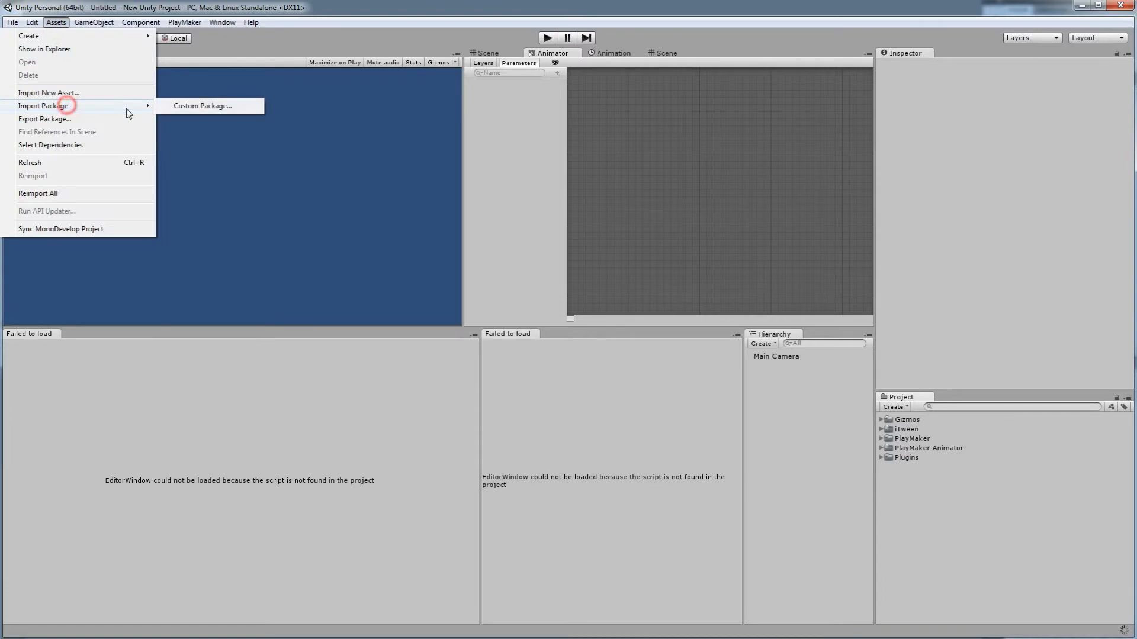
click(198, 106)
click(194, 136)
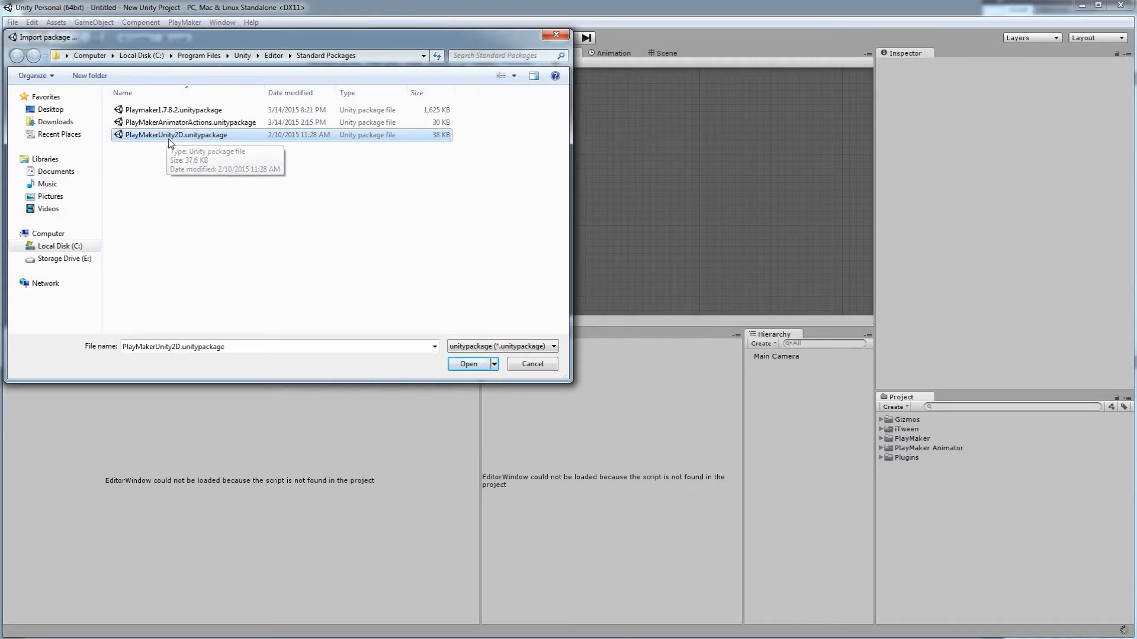
click(469, 363)
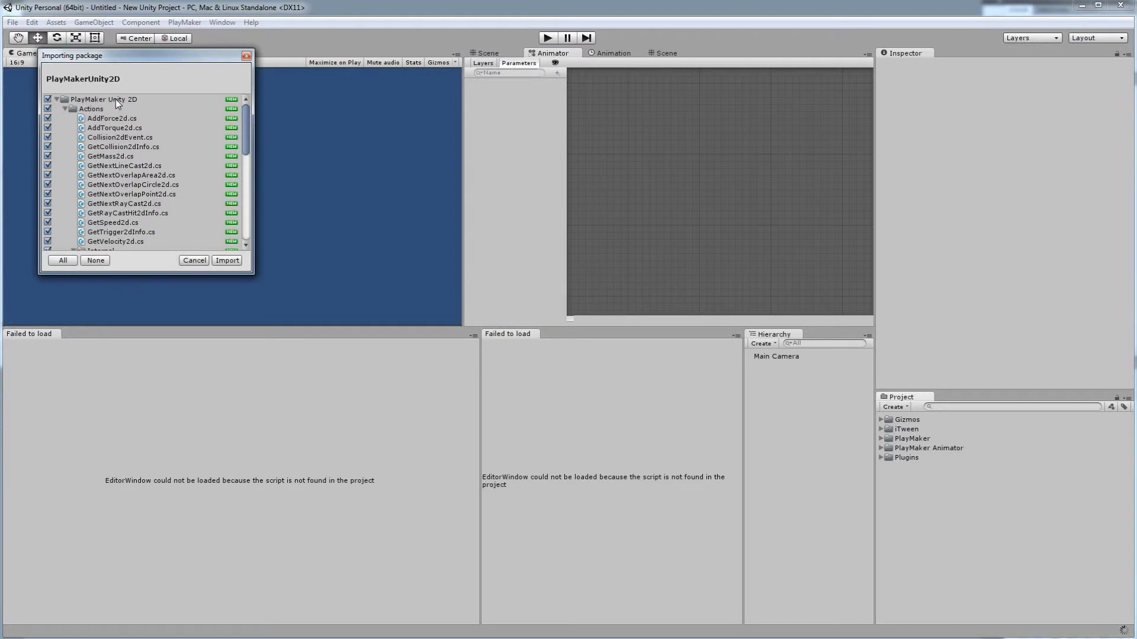
click(227, 260)
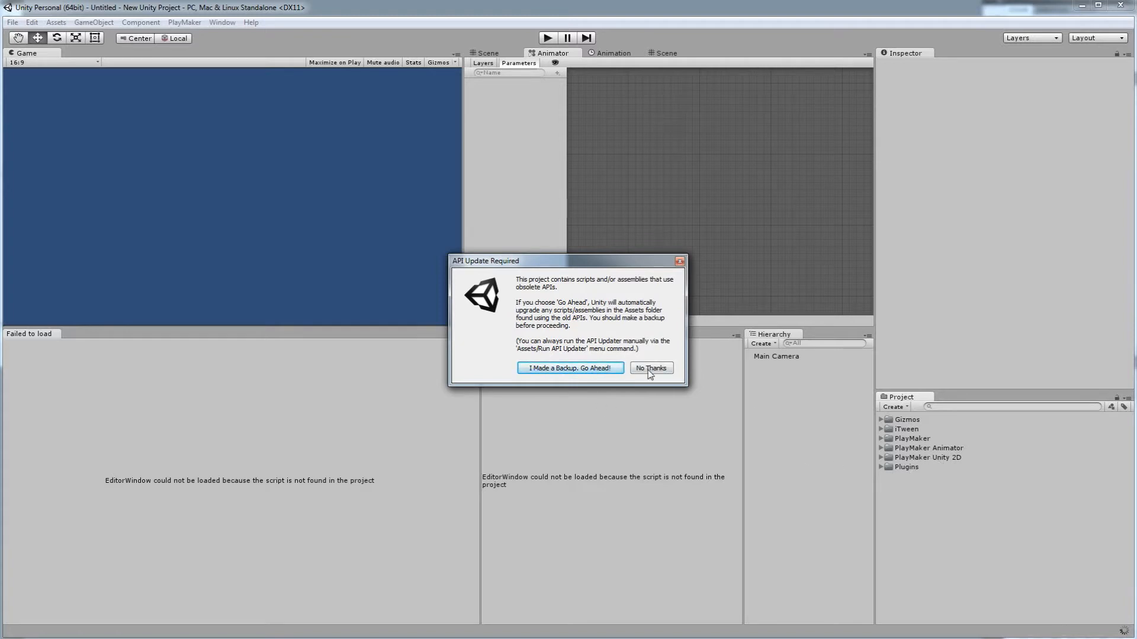
click(588, 370)
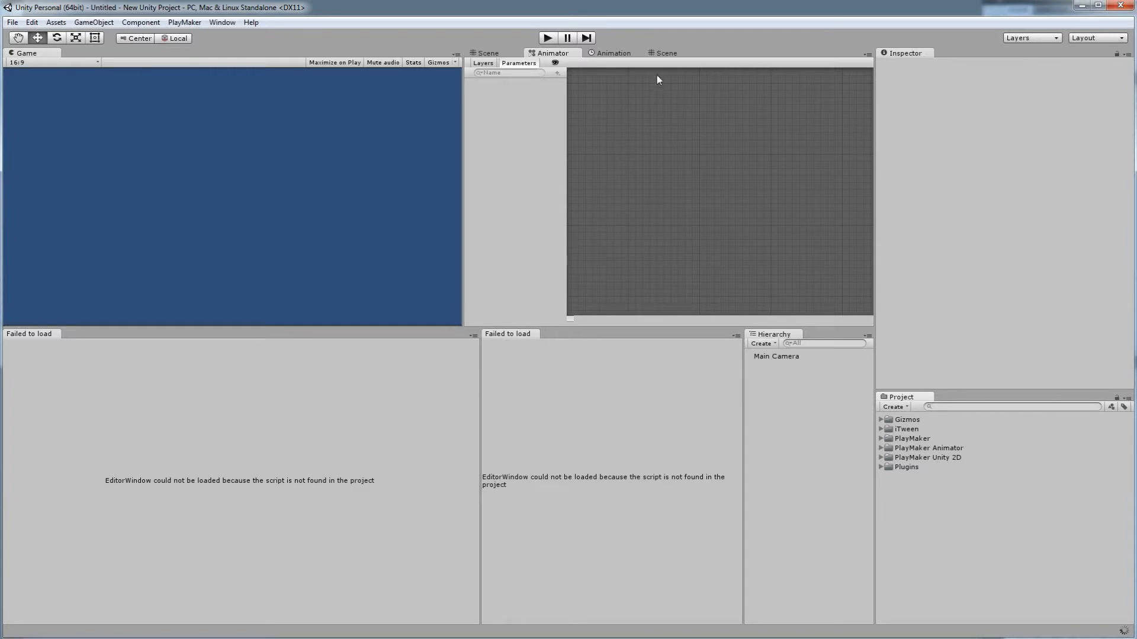
Step: Show the Scene view, inspect the Main Camera there and deselect it
click(667, 53)
click(667, 54)
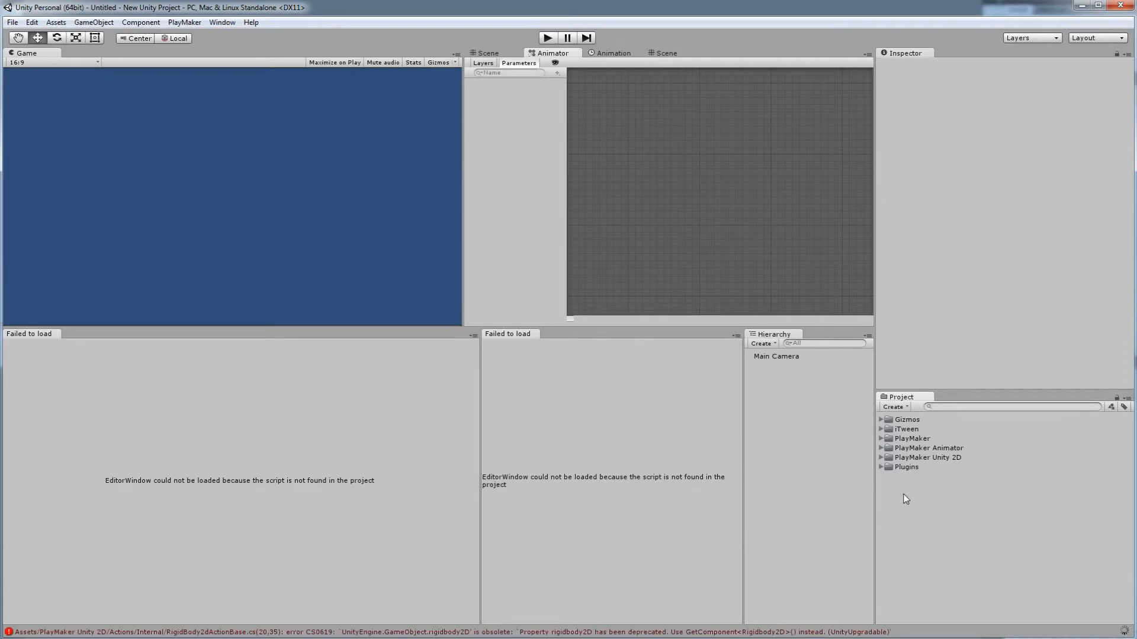
click(663, 53)
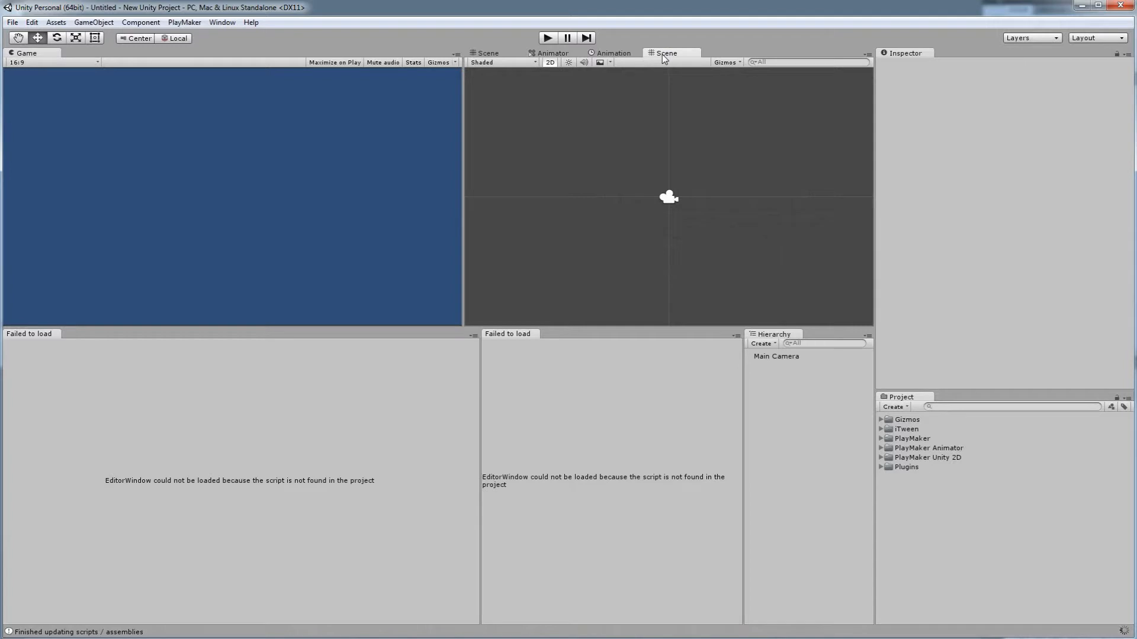
click(669, 198)
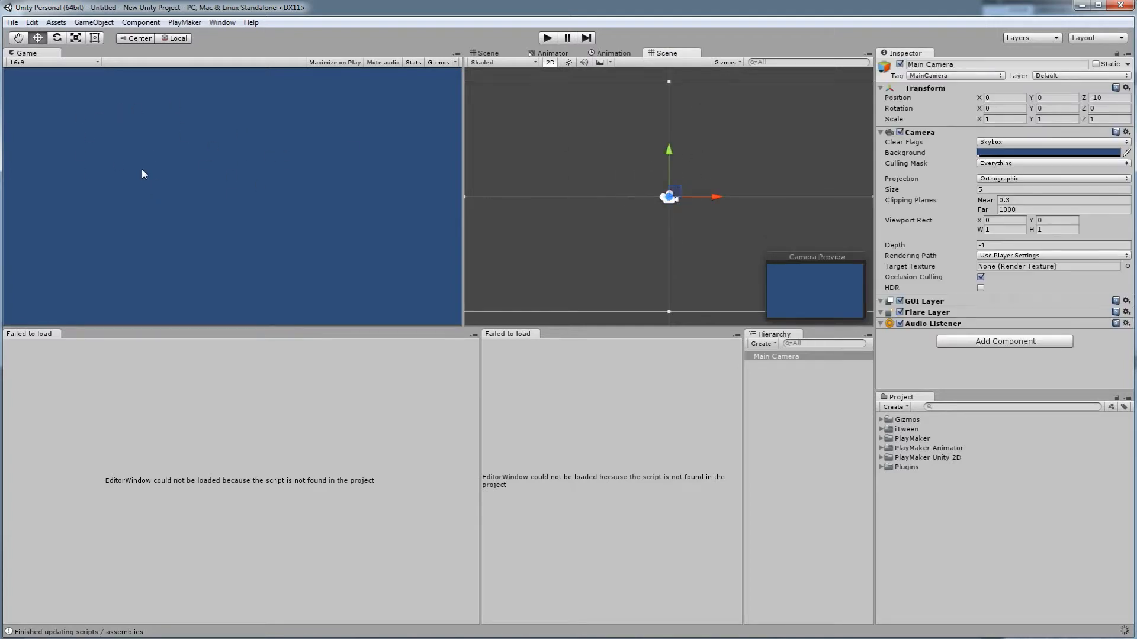
click(565, 200)
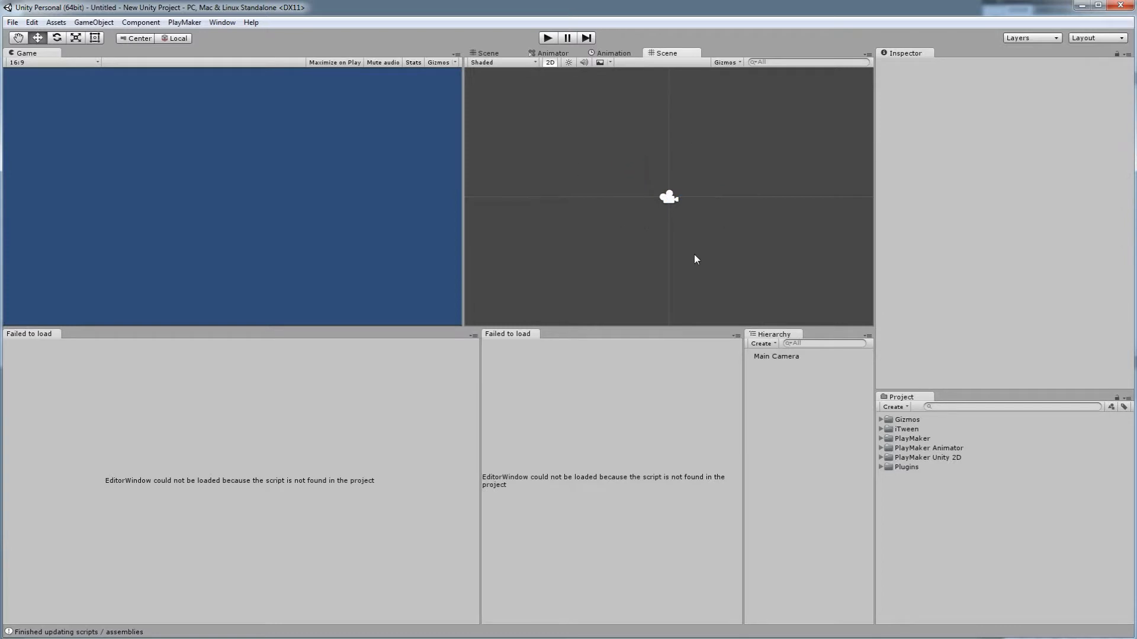
Step: Check the Animation and Animator views, close the duplicate Scene view and show the remaining Scene view
click(615, 53)
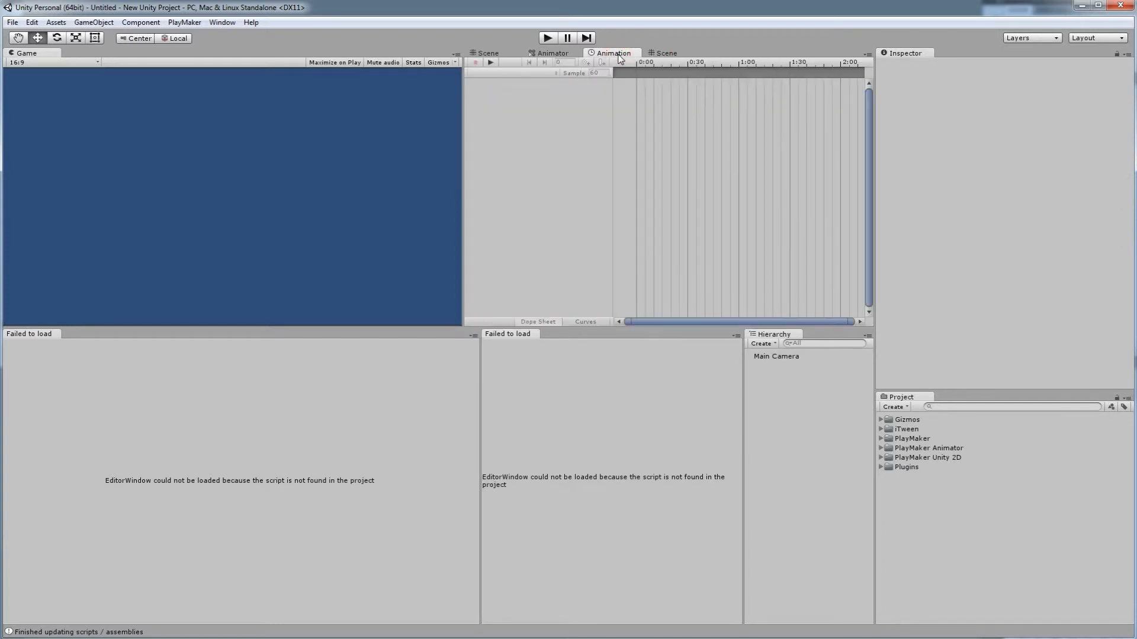
click(552, 54)
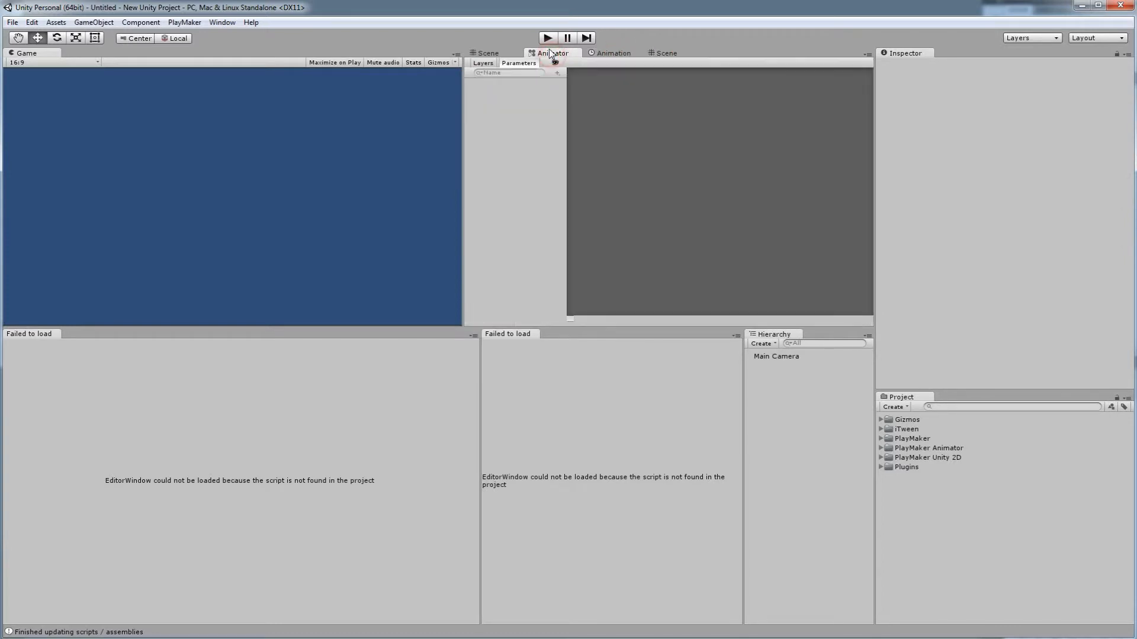
click(495, 55)
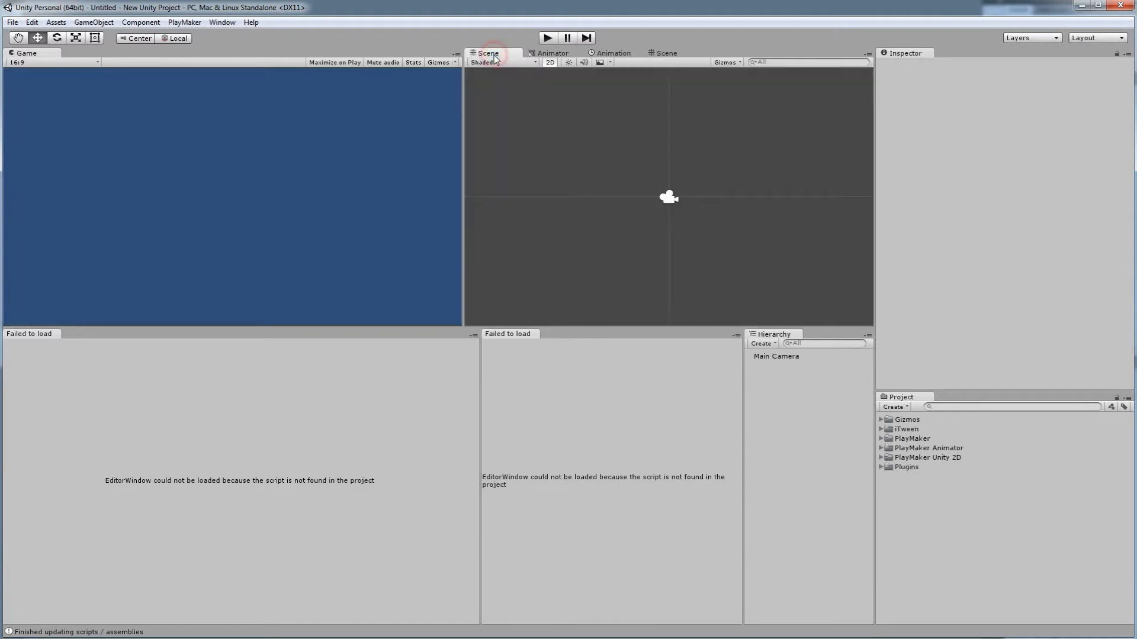
right_click(496, 54)
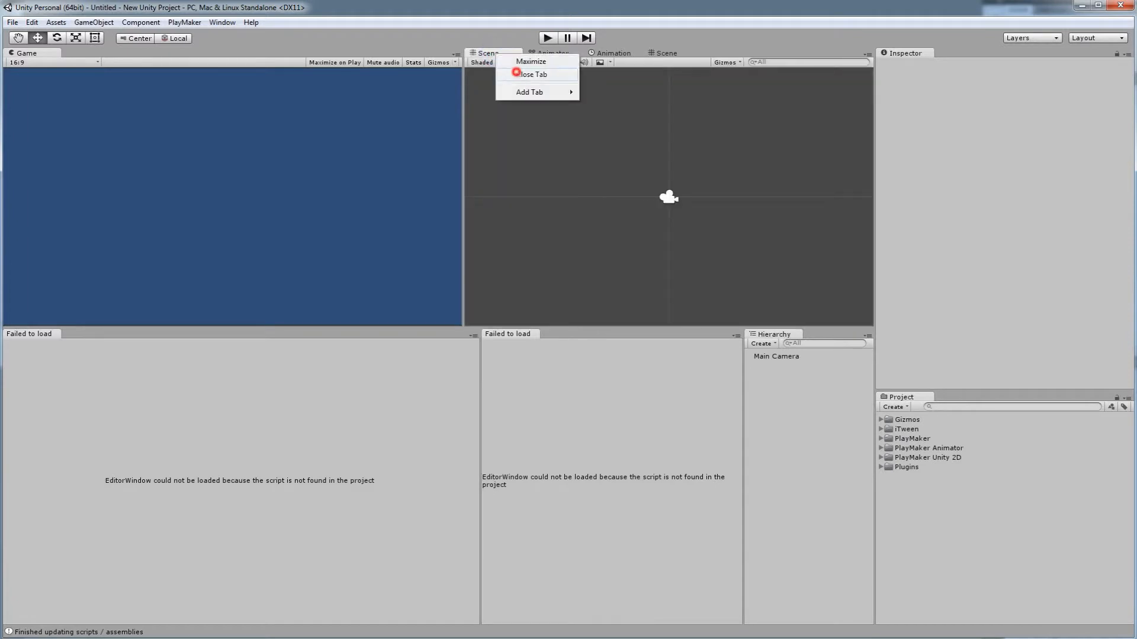
click(520, 75)
click(601, 53)
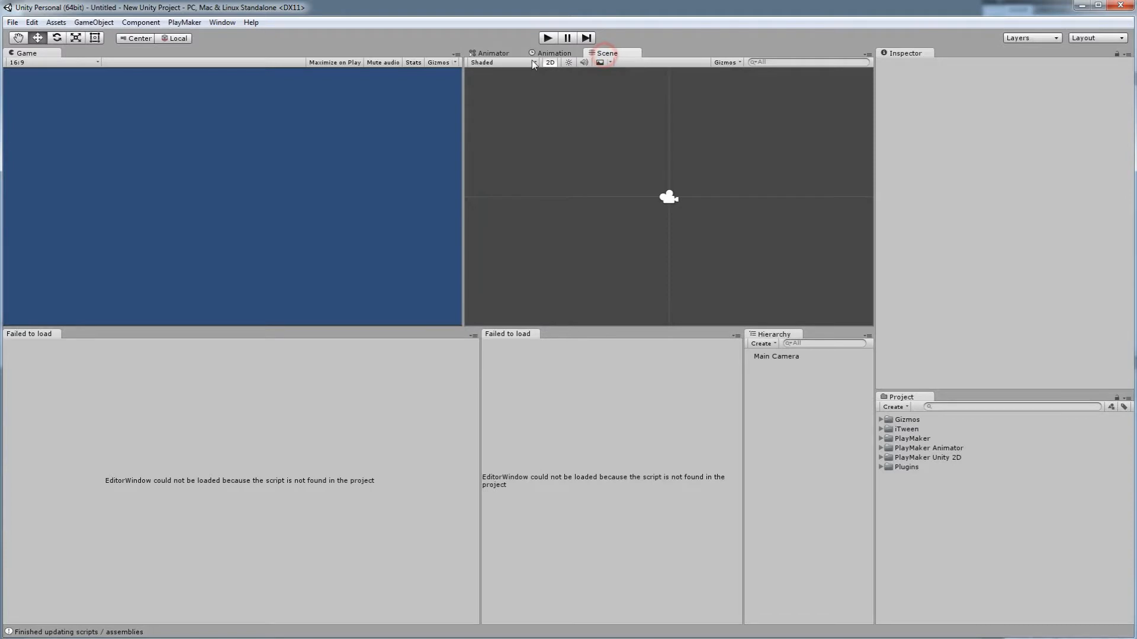
Step: Close the Animation view, reopen it docked between the Animator and Scene views, and return to the Scene view
click(552, 54)
right_click(549, 54)
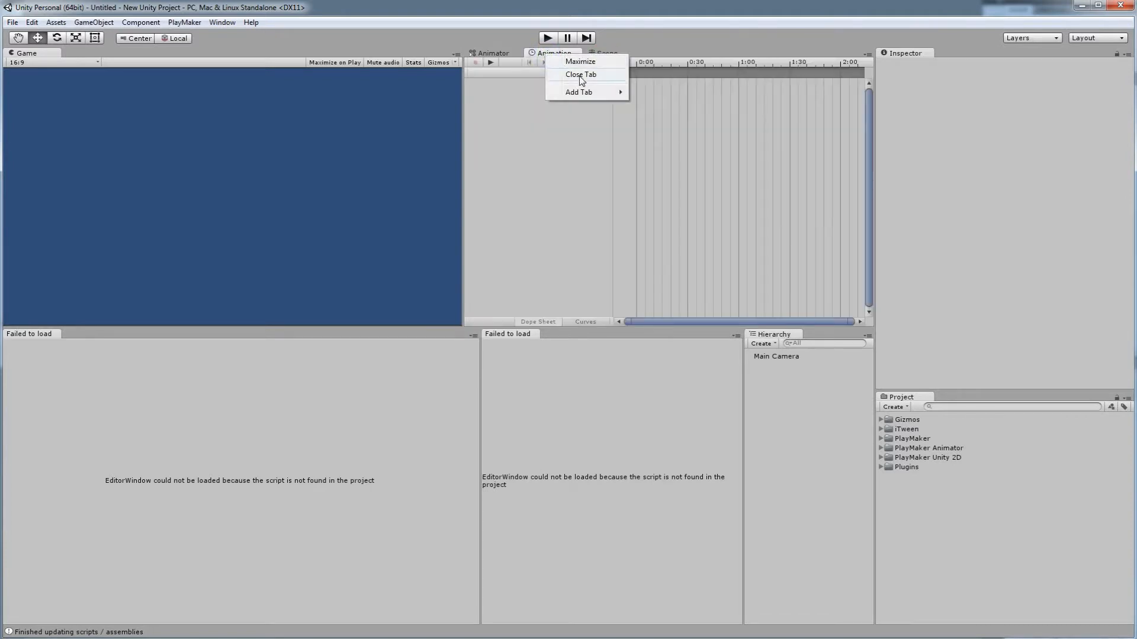
click(578, 75)
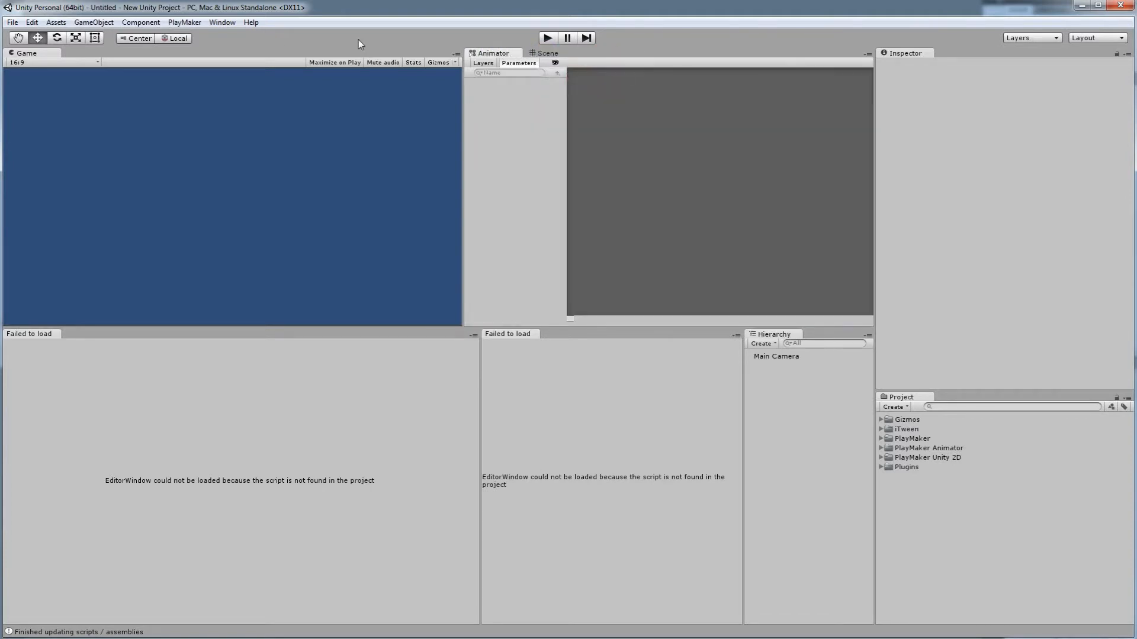
click(222, 22)
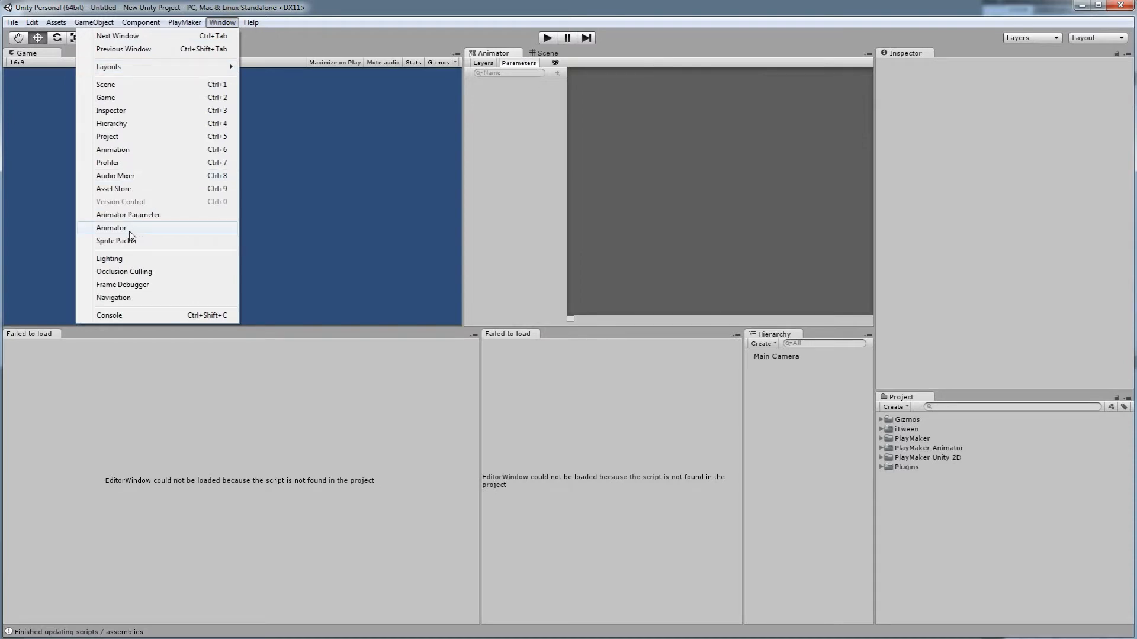
click(113, 150)
drag(88, 22, 542, 58)
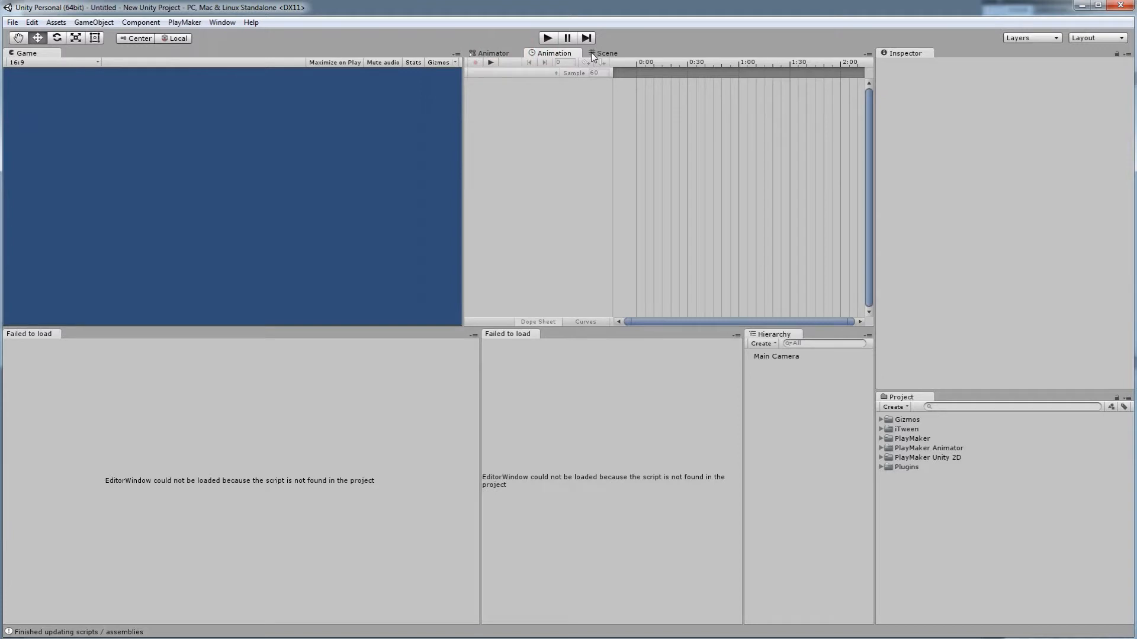
click(601, 53)
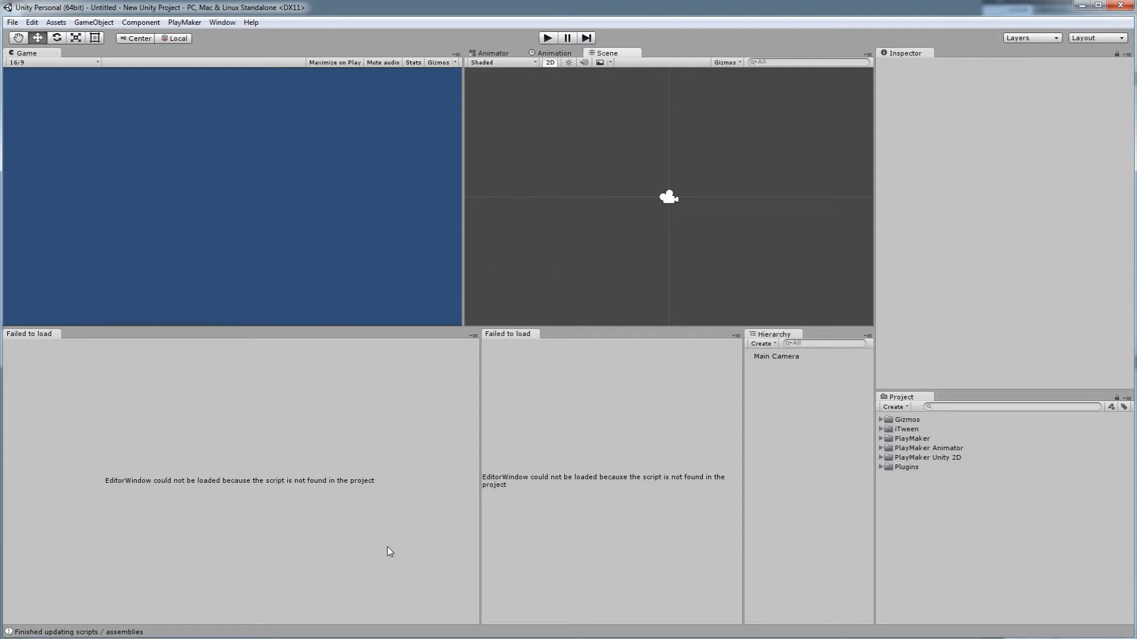
Step: Switch to the _sprites folder in Windows Explorer to view the sprite images, and return to Unity
mouse_move(59, 636)
click(74, 605)
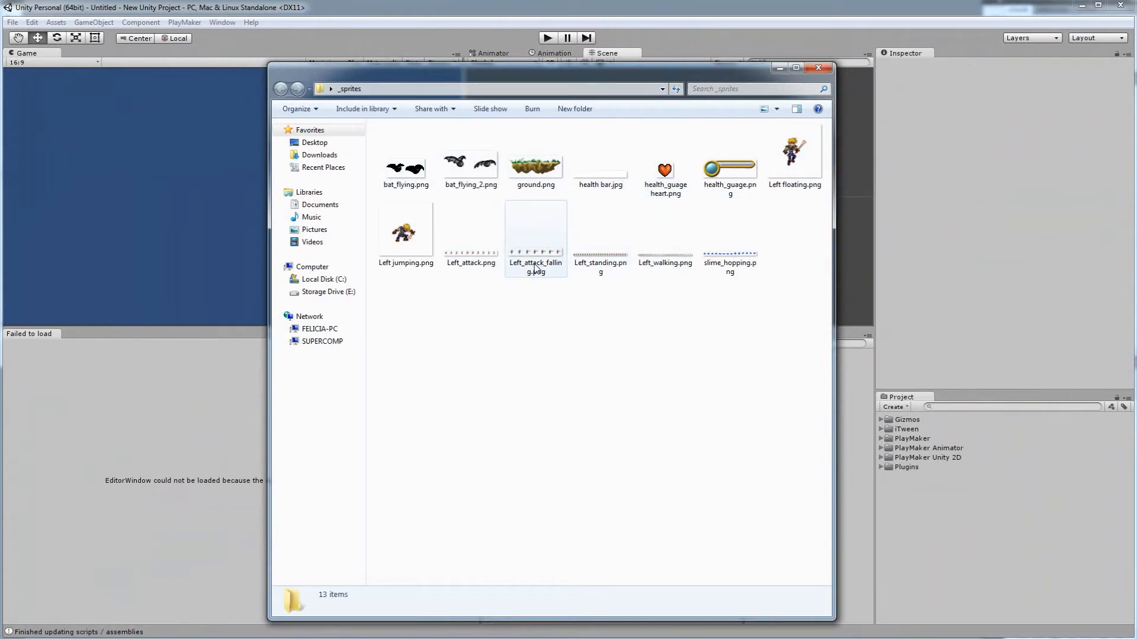
drag(546, 76, 431, 104)
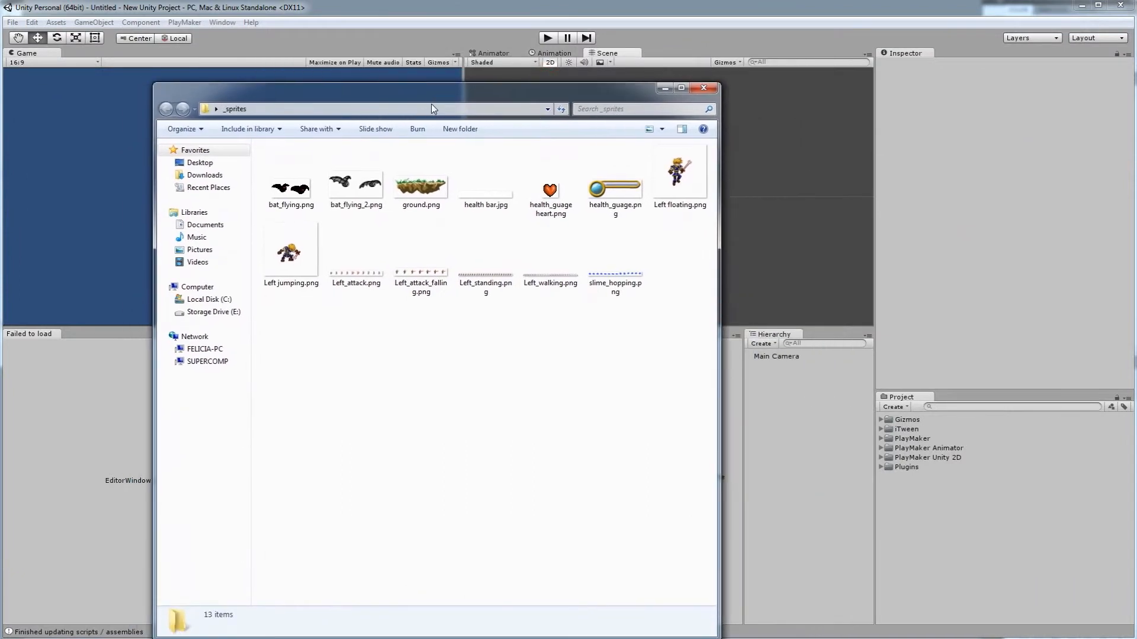
click(348, 38)
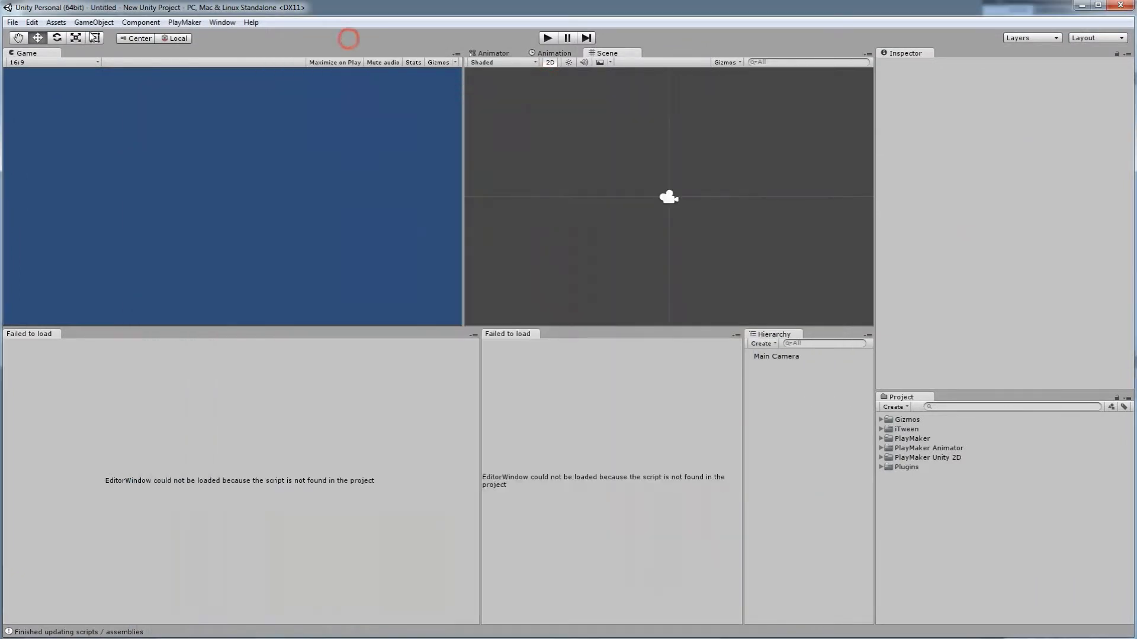
Step: Start importing a new asset and browse to the _sprites folder on the Desktop
click(55, 22)
mouse_move(91, 24)
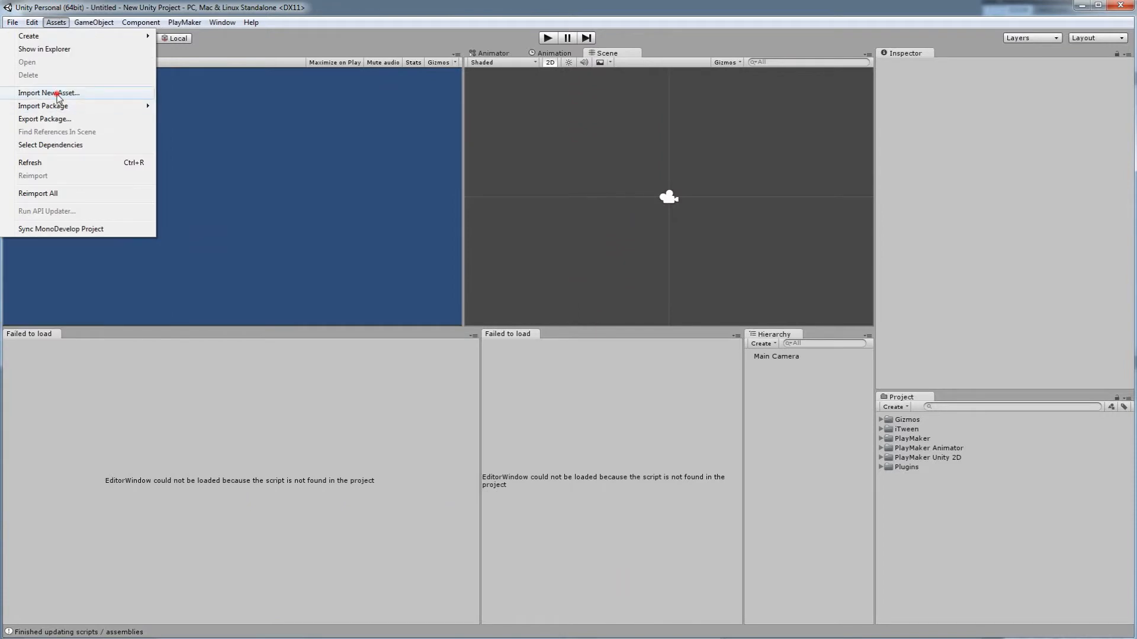
click(47, 94)
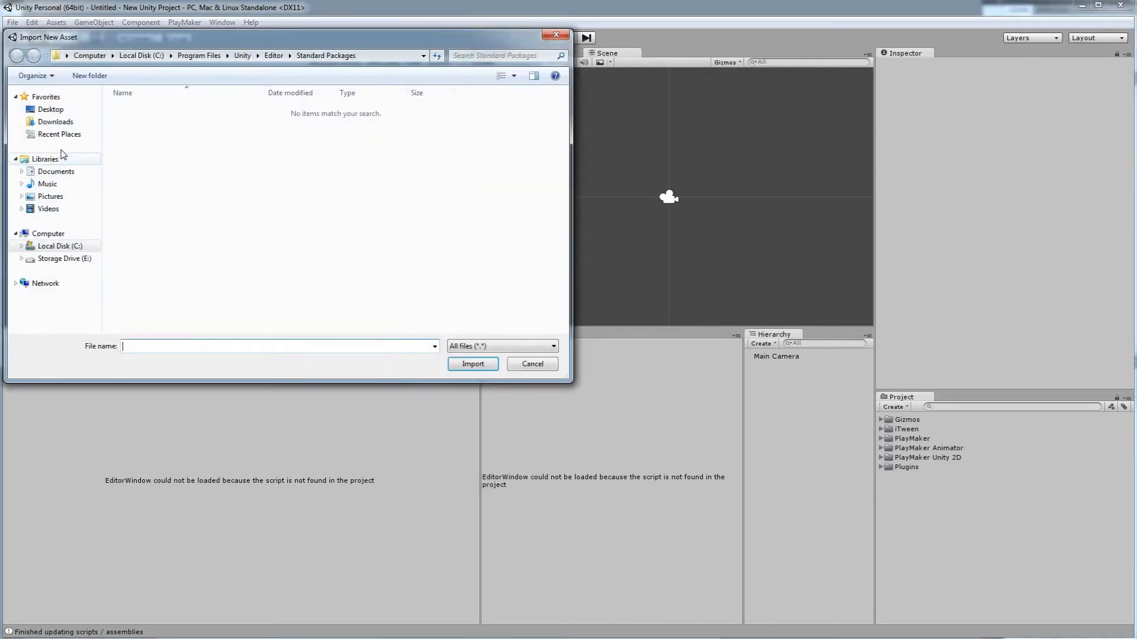
click(51, 111)
click(309, 139)
double_click(310, 138)
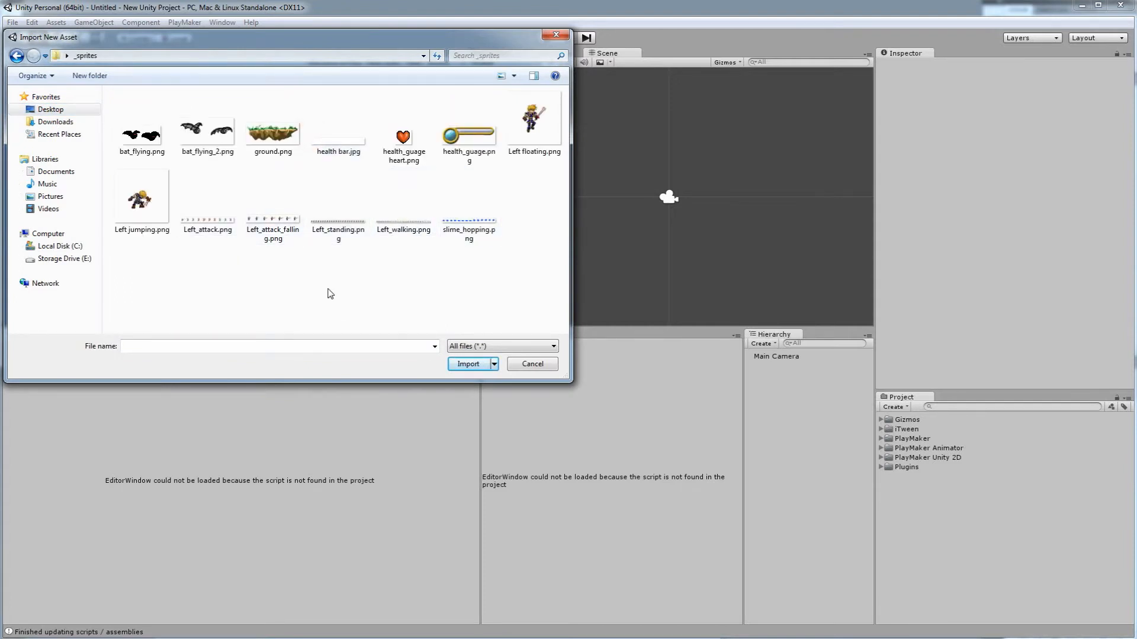
Step: Try selecting several of the Left_ sprite sheets for the import, and import Left_walking.png into the project
click(407, 221)
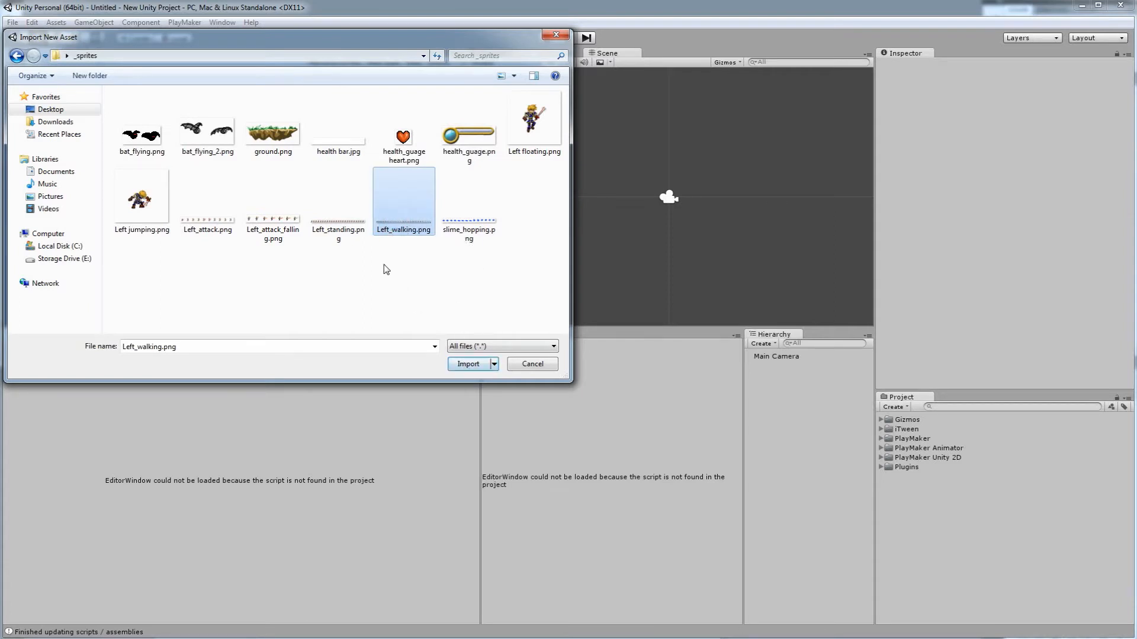
click(343, 204)
click(270, 207)
click(347, 208)
click(410, 212)
click(340, 204)
click(397, 207)
click(353, 209)
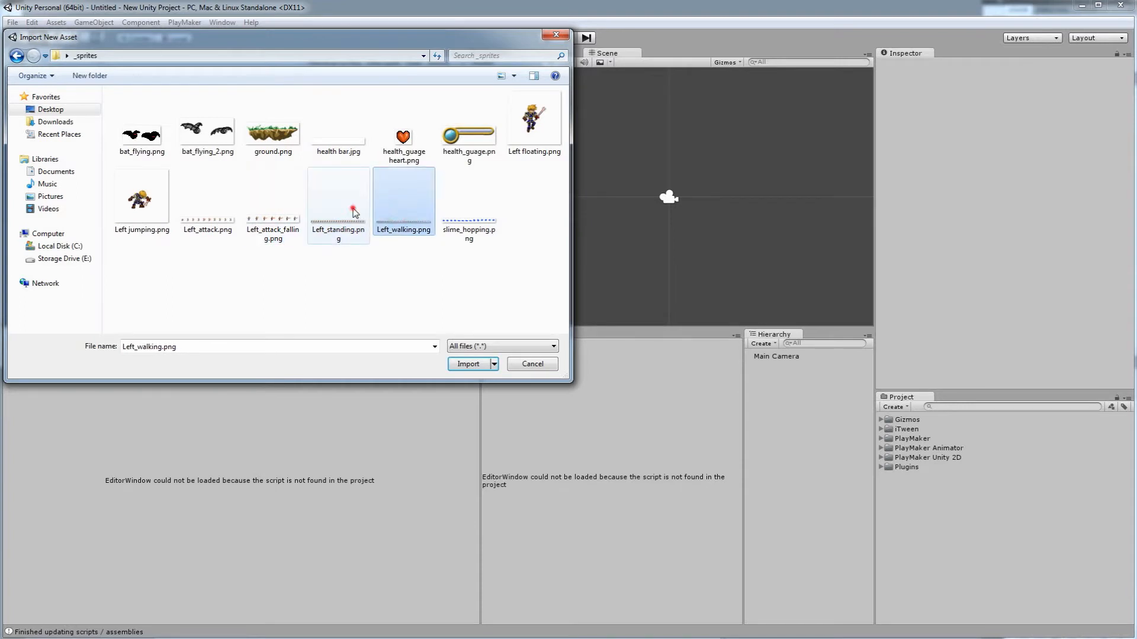
click(283, 204)
click(339, 208)
click(396, 203)
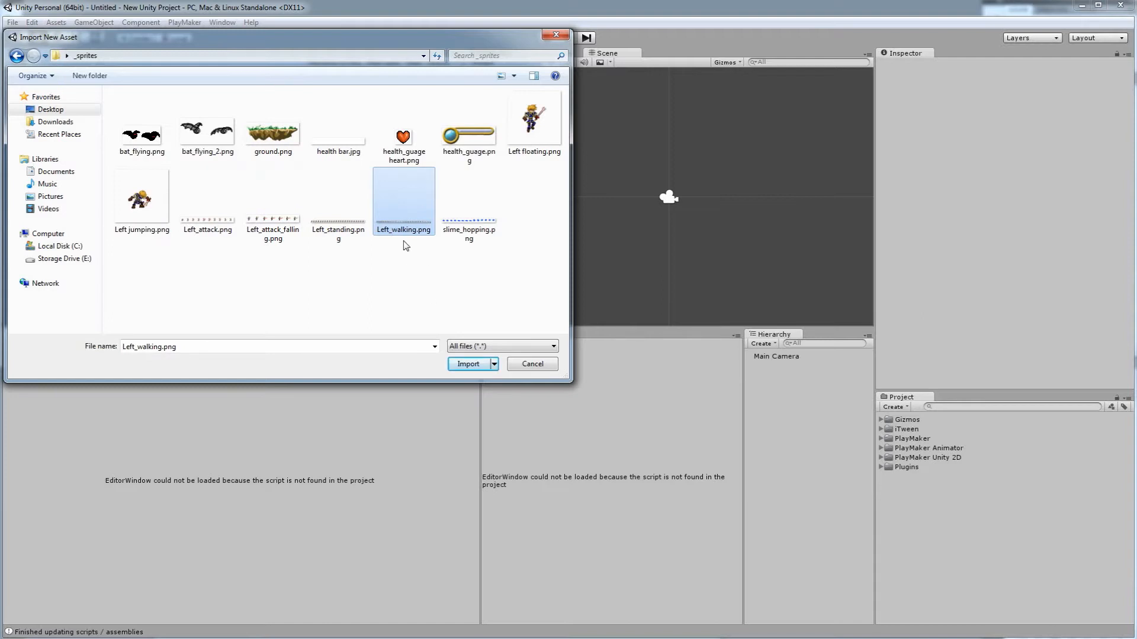
click(465, 365)
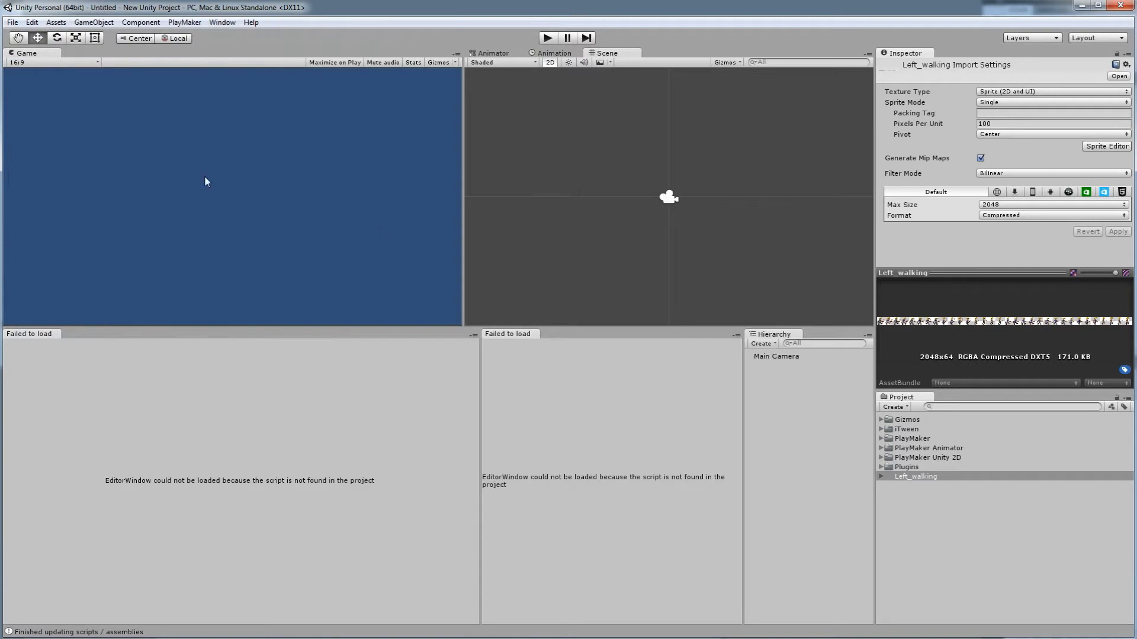
Step: Switch to the _sprites folder in Windows Explorer and add ground.png and Left_standing.png together to the Unity project's assets
mouse_move(1, 597)
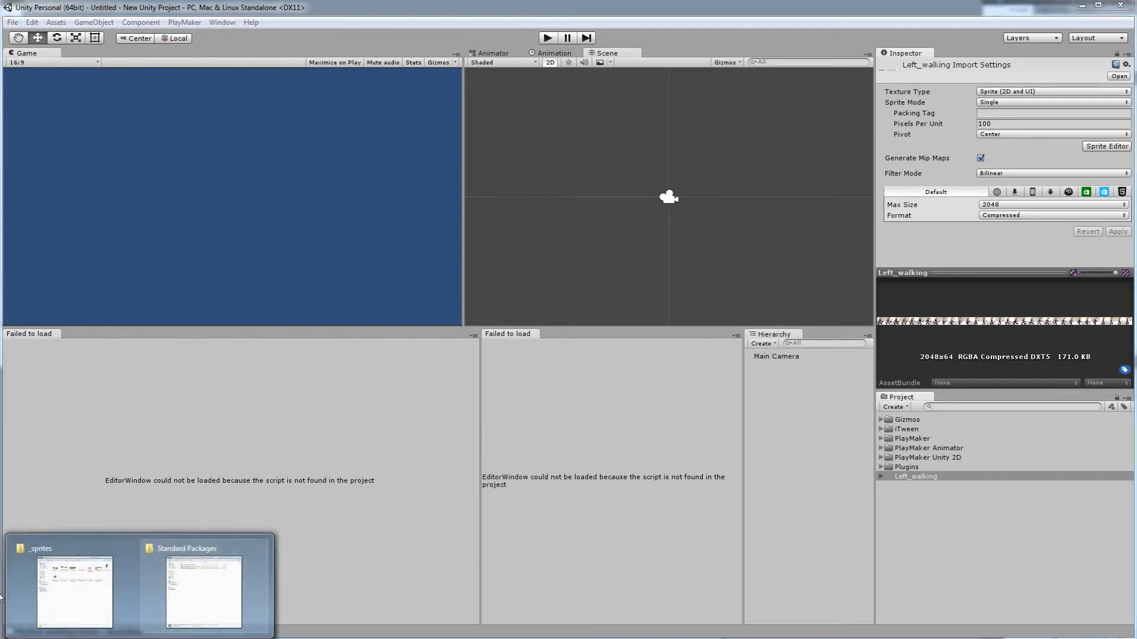
click(65, 590)
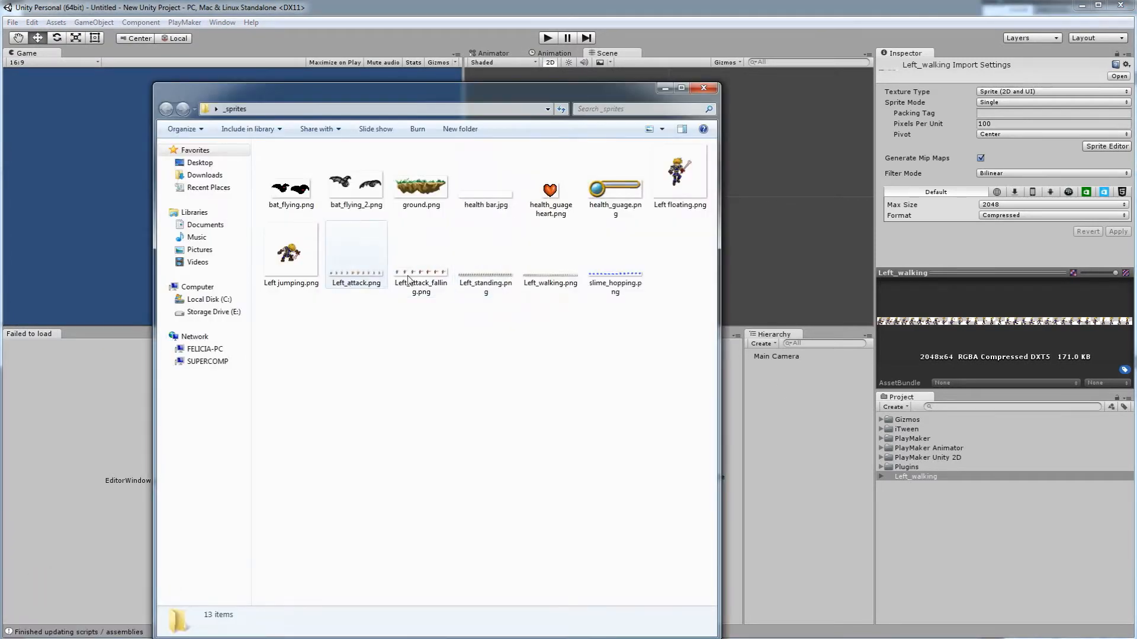
click(481, 269)
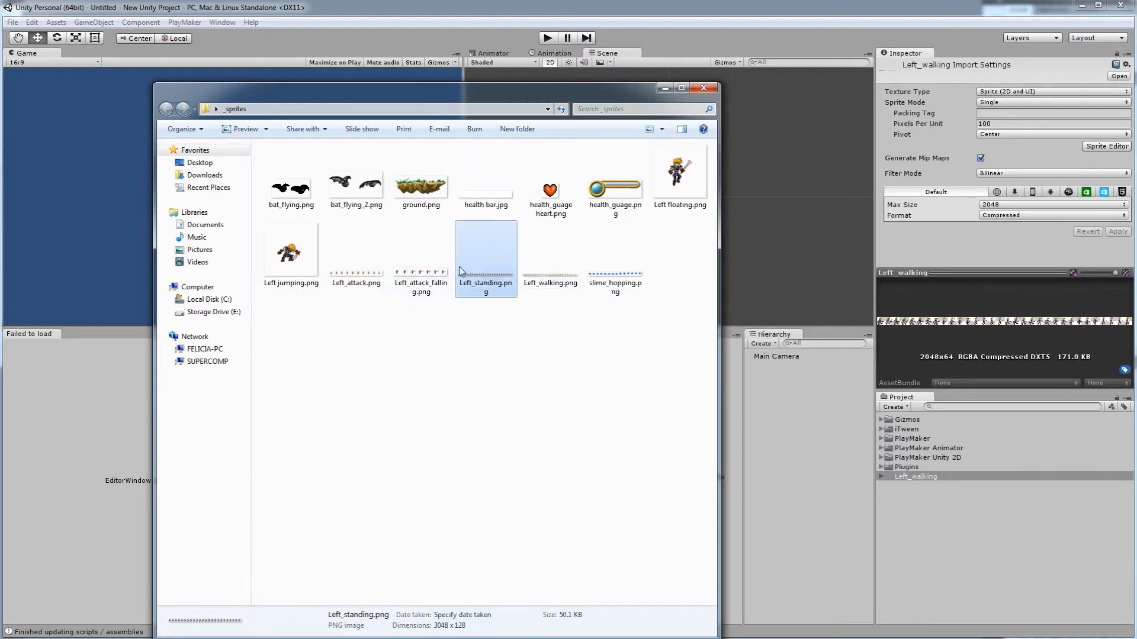
click(290, 252)
click(434, 213)
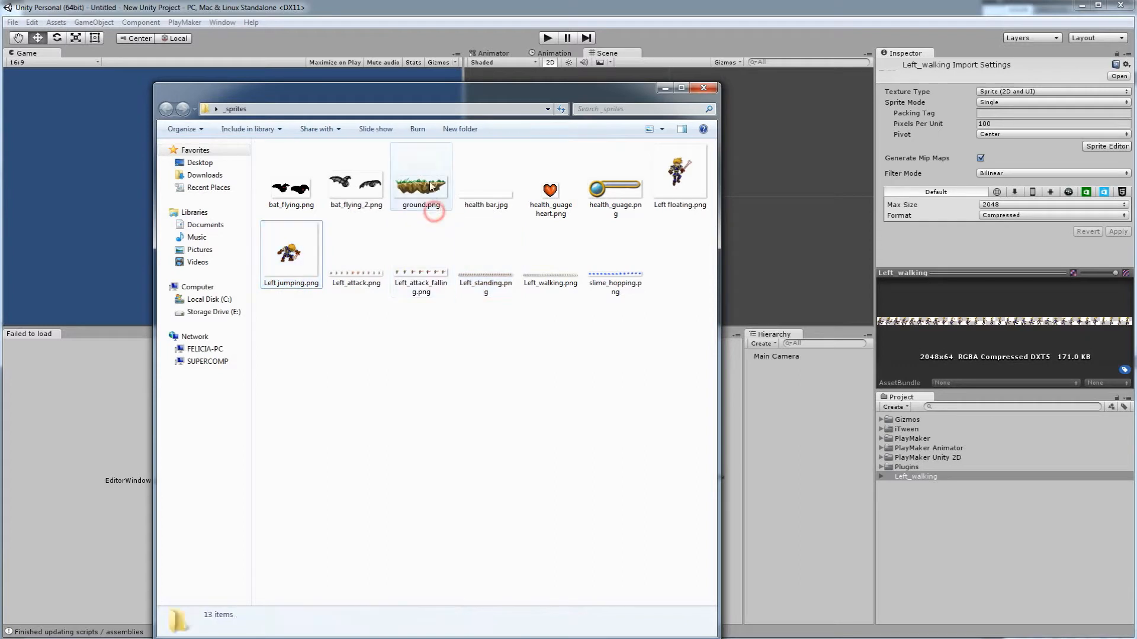
click(431, 186)
ctrl+click(478, 255)
drag(873, 474, 962, 542)
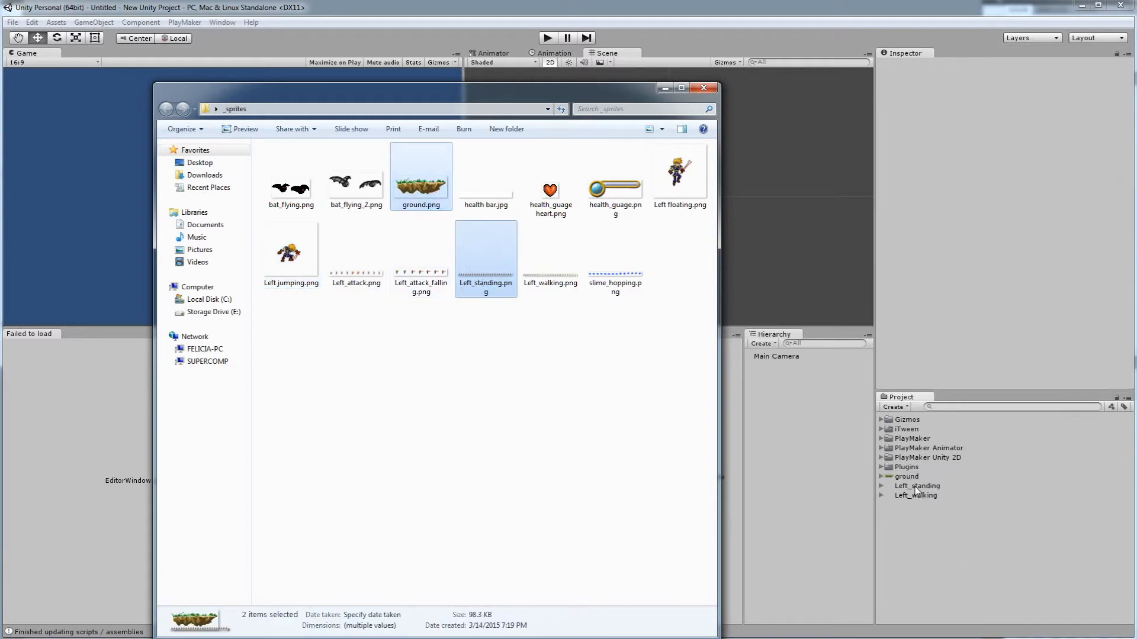
Step: Return from Windows Explorer to Unity and create a folder named Sprites in the project's assets
drag(666, 310, 680, 385)
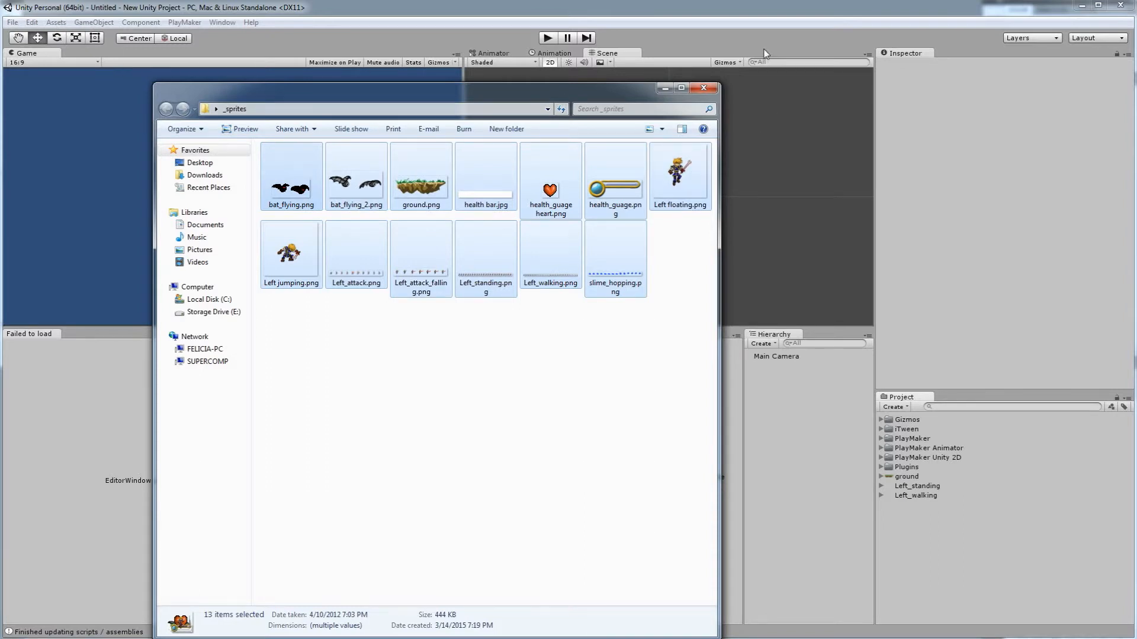
click(765, 33)
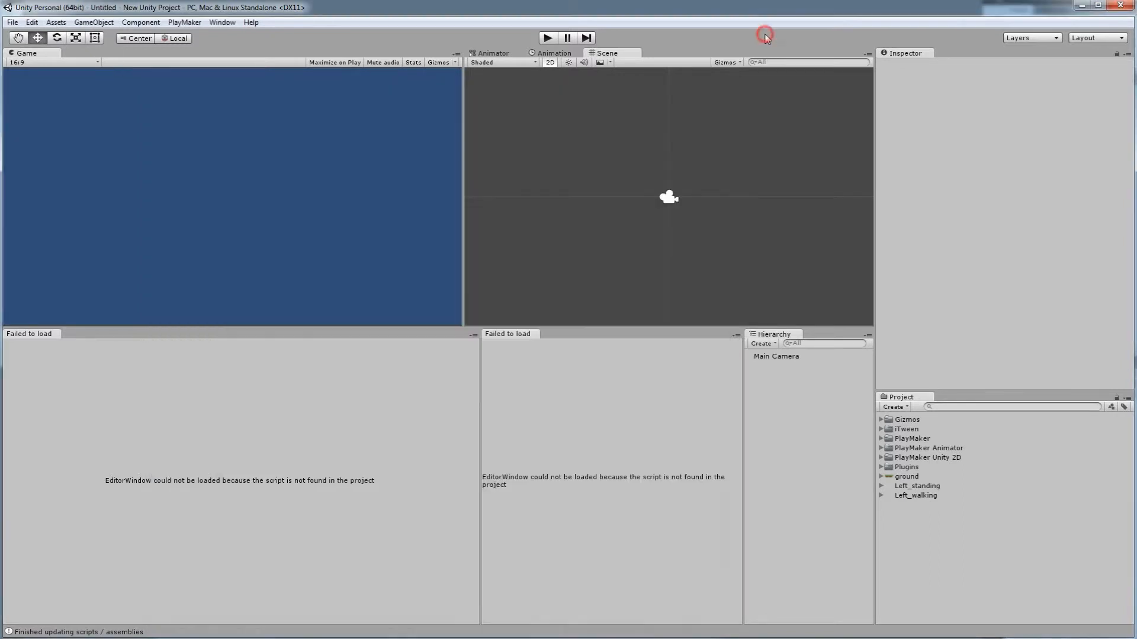
right_click(921, 519)
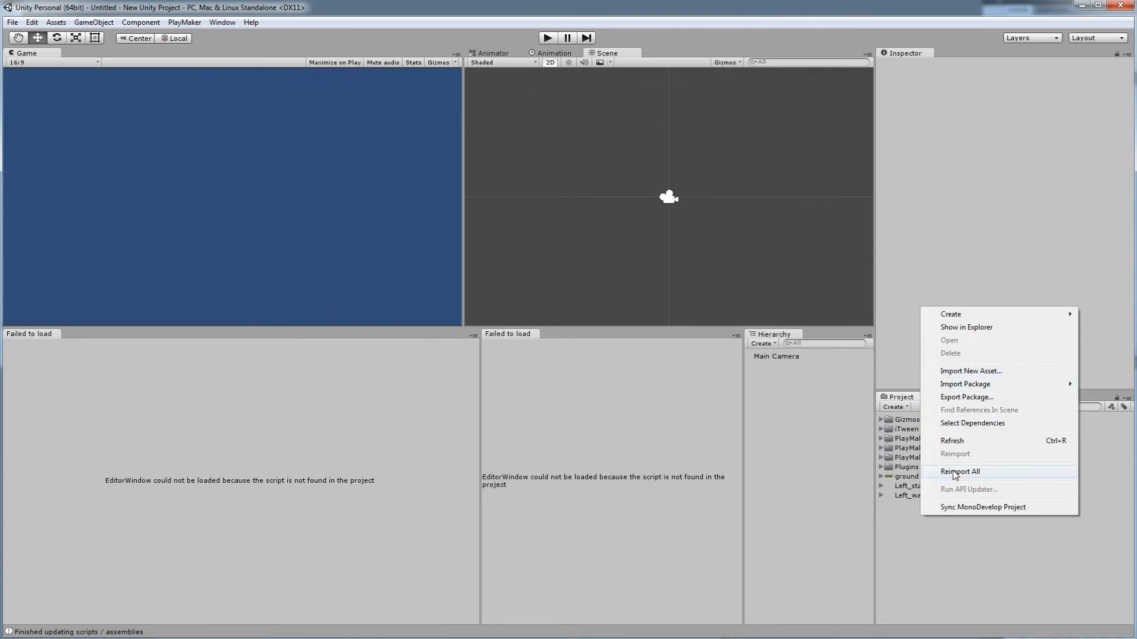
click(905, 407)
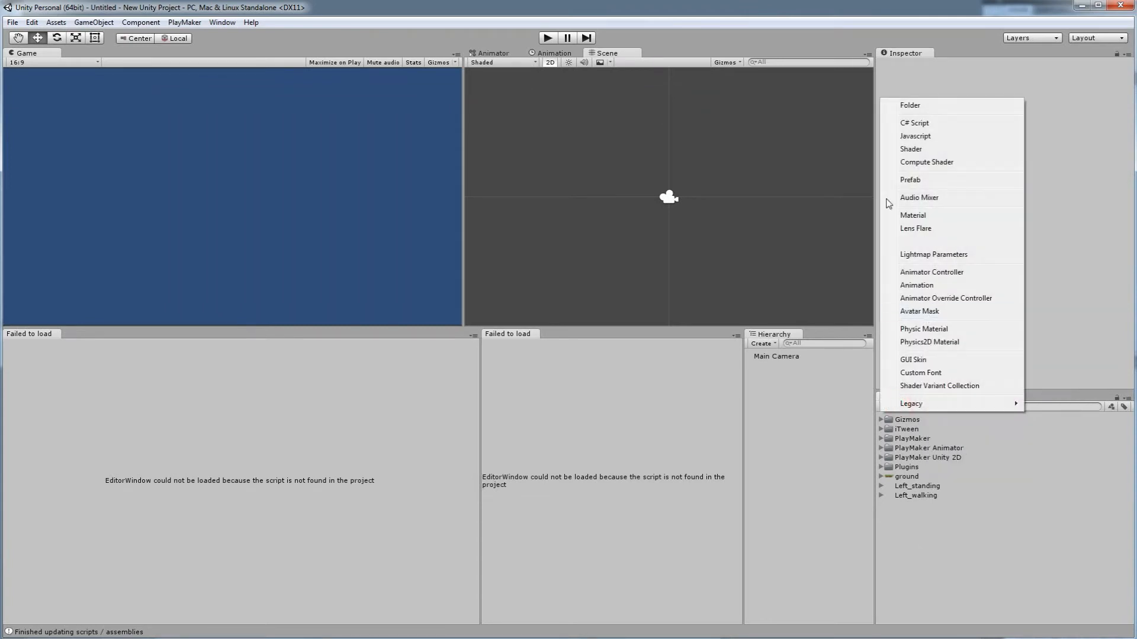
click(908, 106)
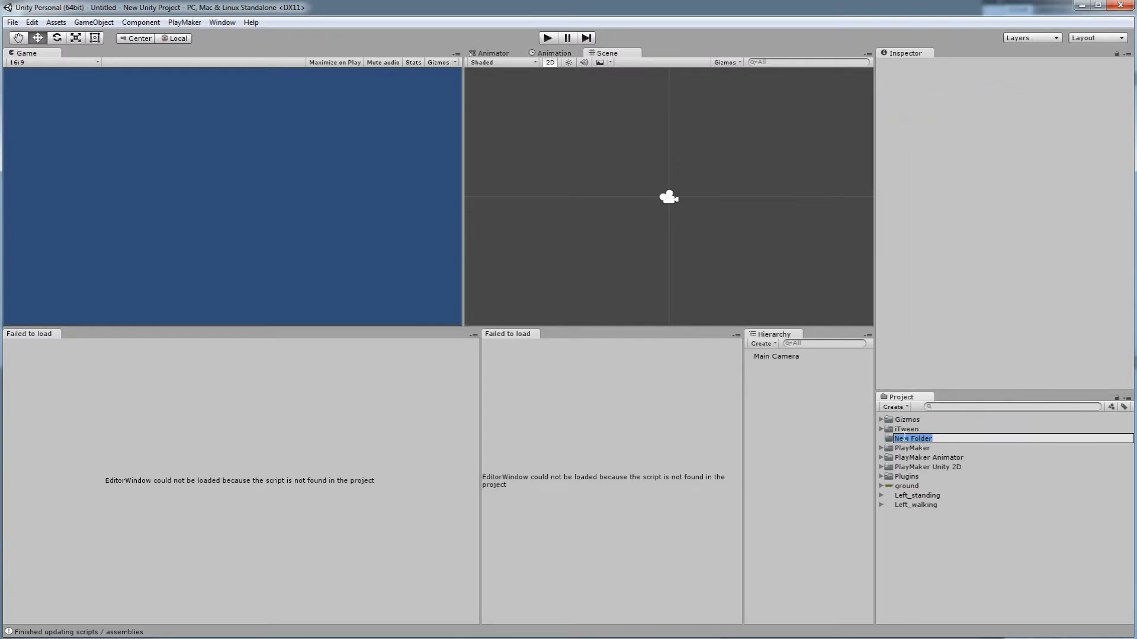
text(Sprites)
key(Return)
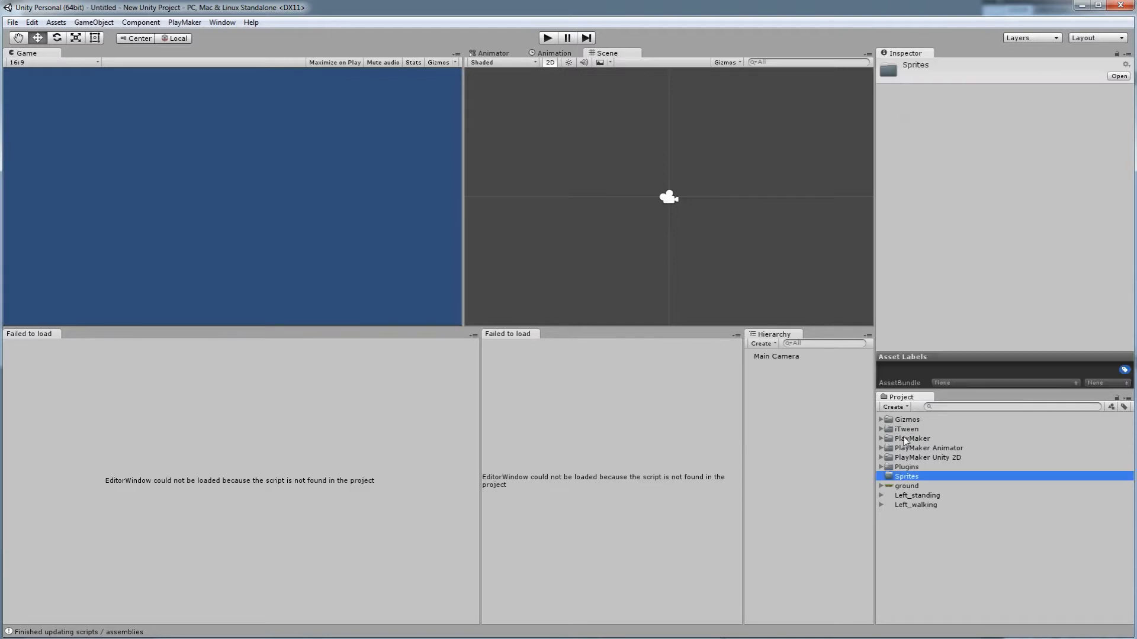
Step: Move the ground, Left_standing and Left_walking images into the Sprites folder and expand that folder
click(905, 487)
shift+click(913, 505)
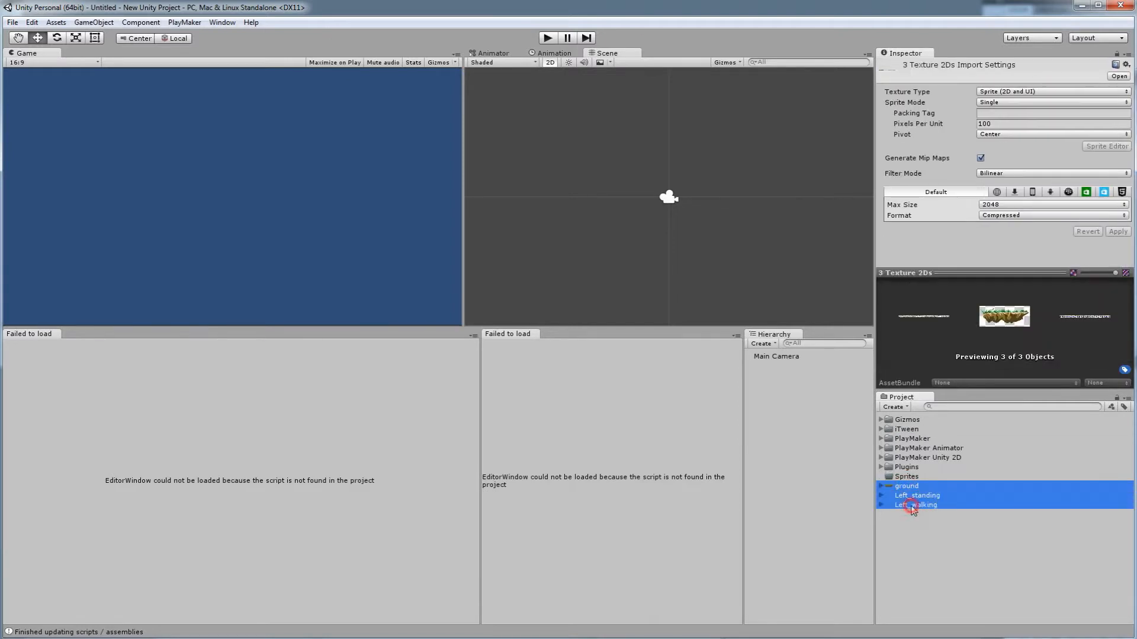
drag(913, 503, 914, 481)
click(881, 477)
Step: Create a 2D sprite object in the scene from the ground image
click(915, 487)
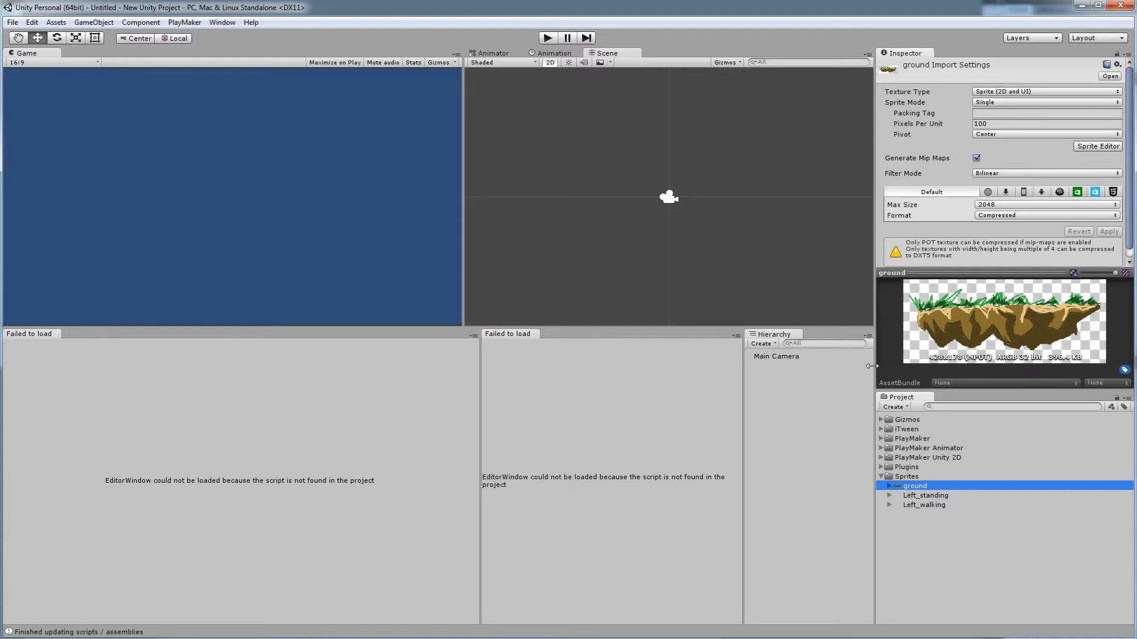
click(762, 344)
mouse_move(783, 398)
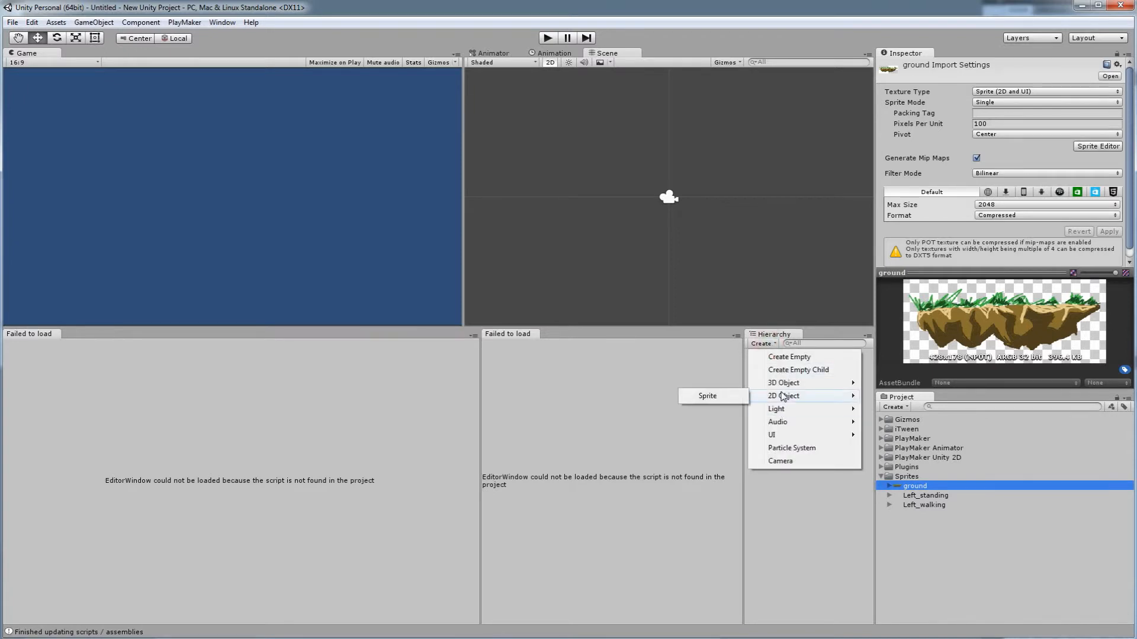
click(715, 395)
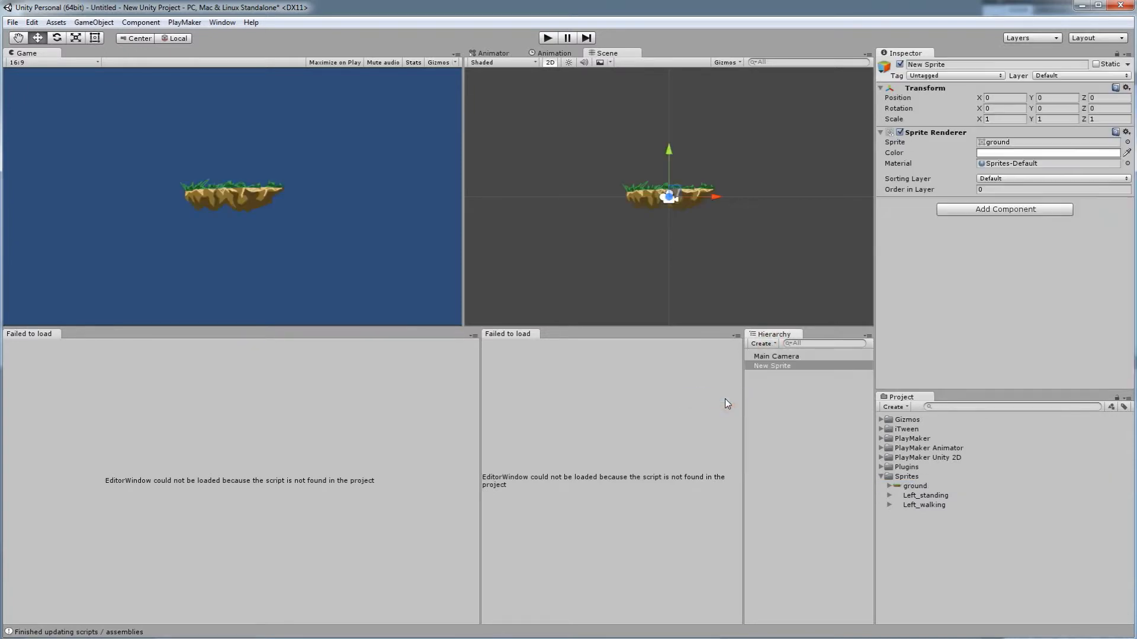
Step: With no image selected, create a second, empty 2D sprite object and move it above the ground to about X 0.93, Y 2.82
click(915, 487)
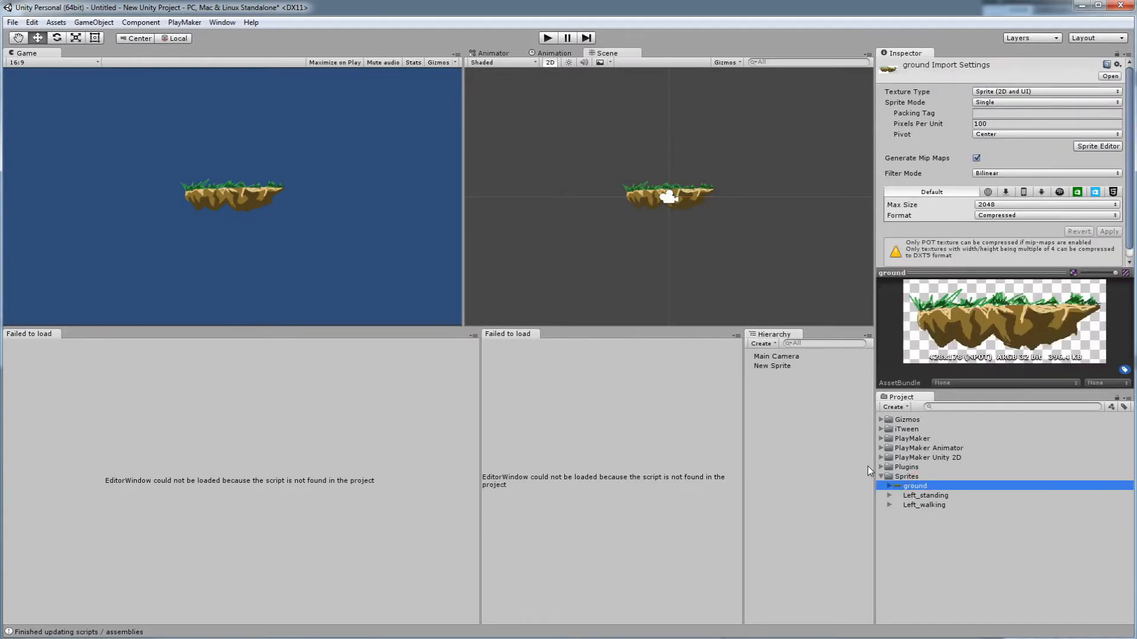
click(831, 426)
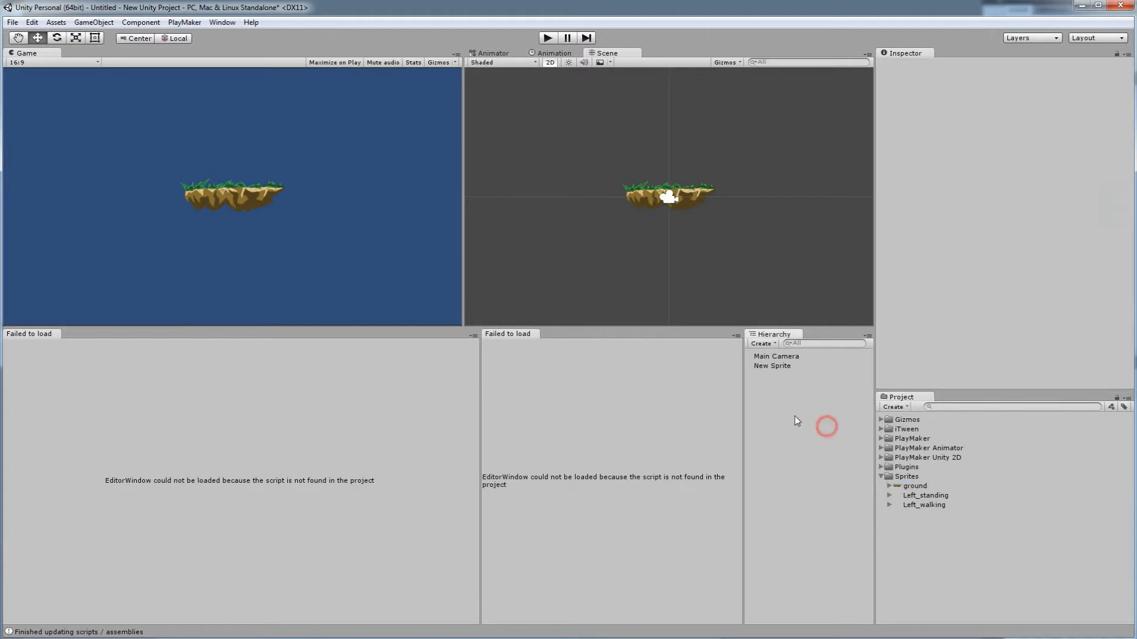
click(763, 344)
mouse_move(779, 397)
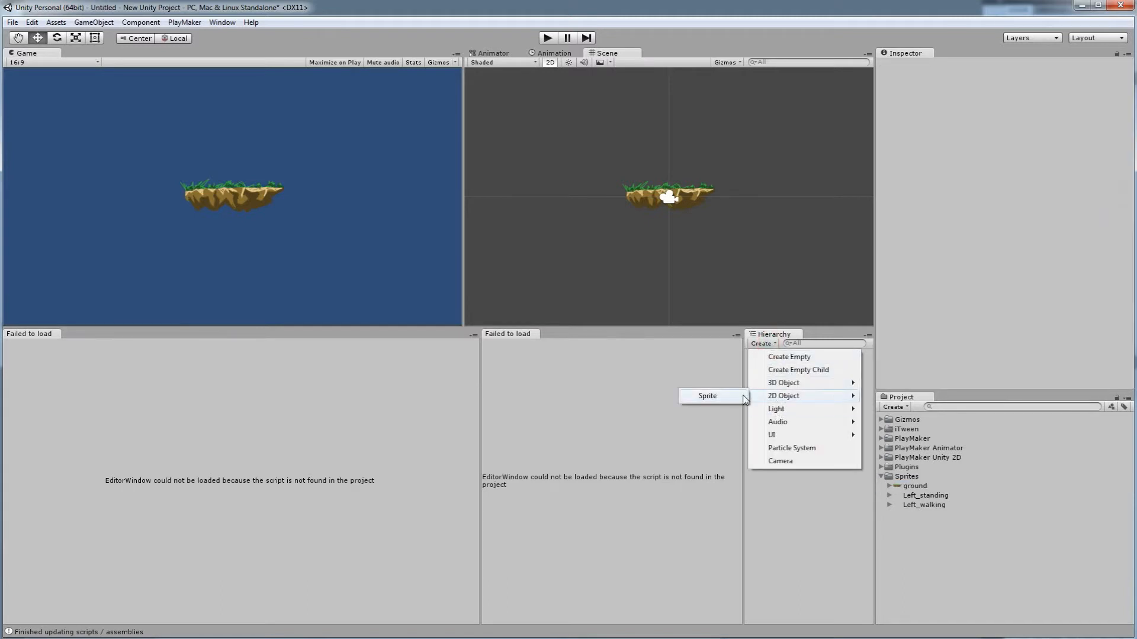
click(741, 396)
drag(676, 193, 704, 140)
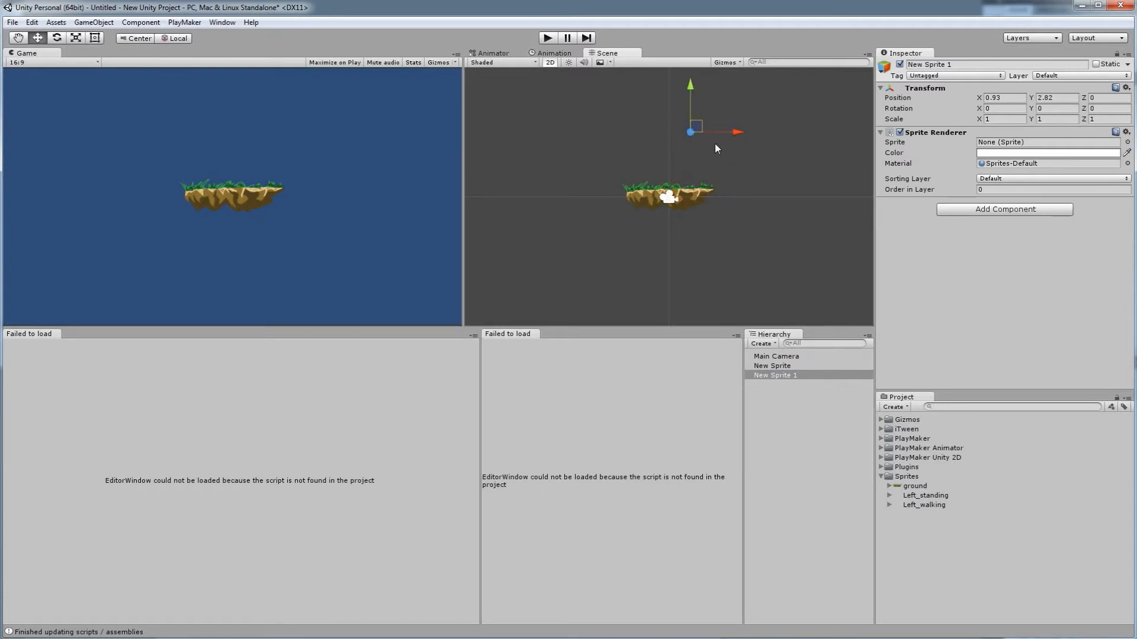
Step: Try the Left_standing and Left_walking images on the empty sprite object, and set its sprite back to None
click(696, 205)
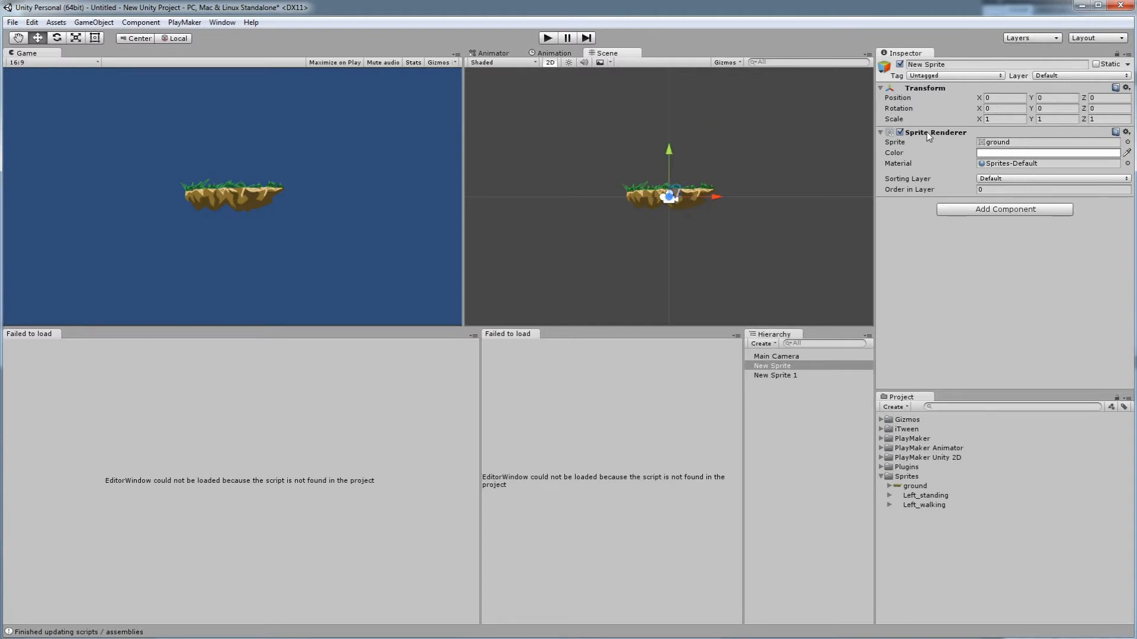
drag(749, 140, 675, 106)
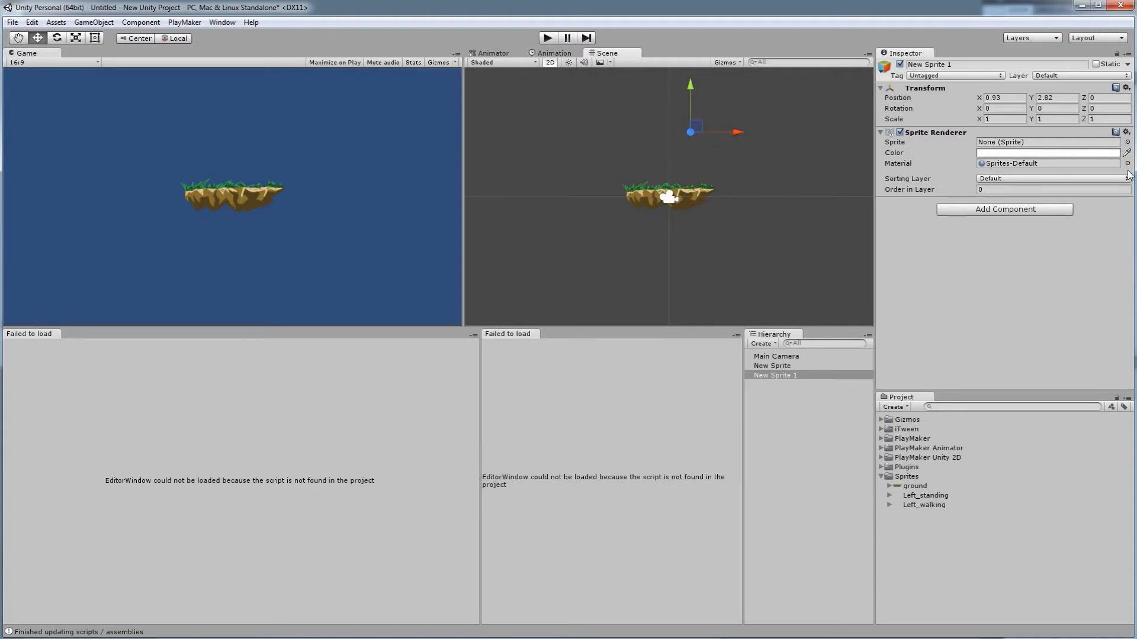
click(1127, 142)
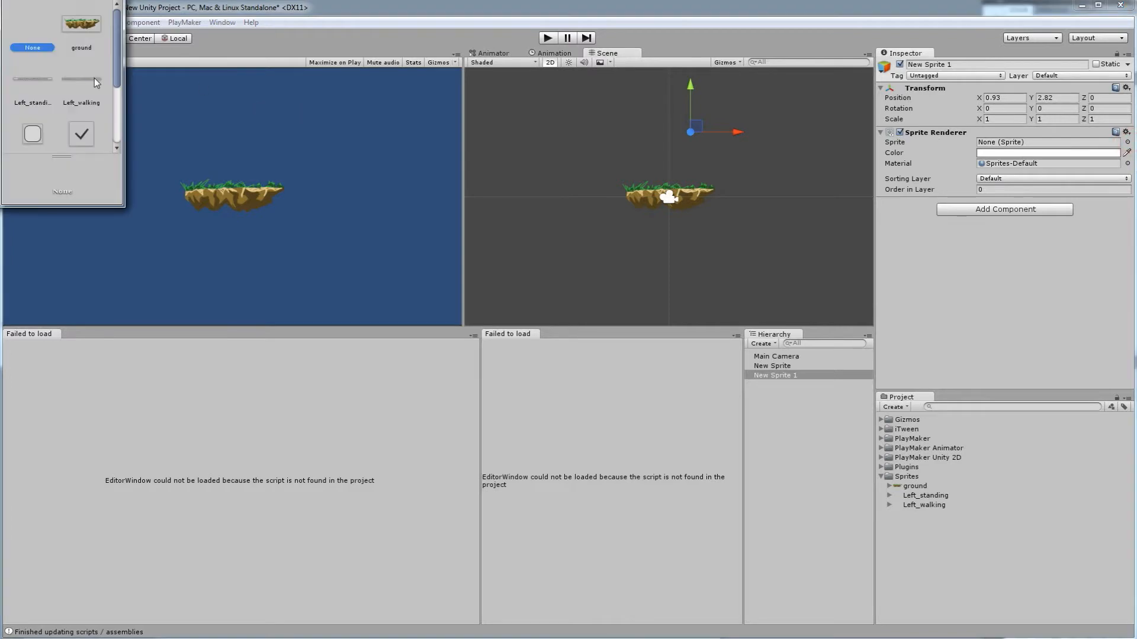
drag(120, 62, 107, 86)
scroll(108, 87, up, 5)
click(31, 81)
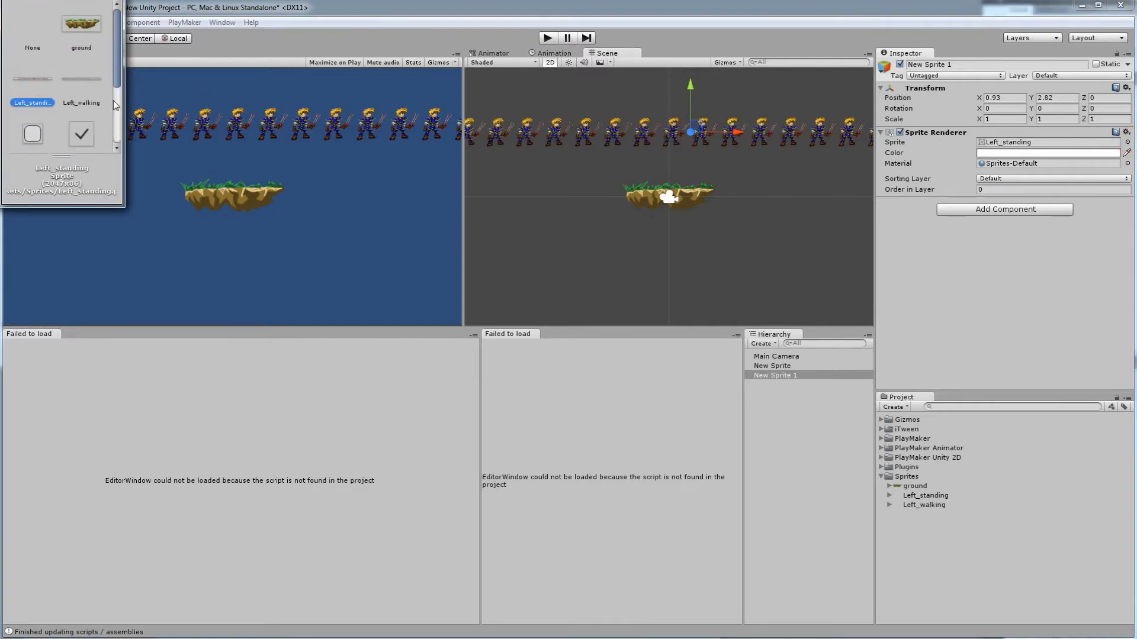
click(73, 83)
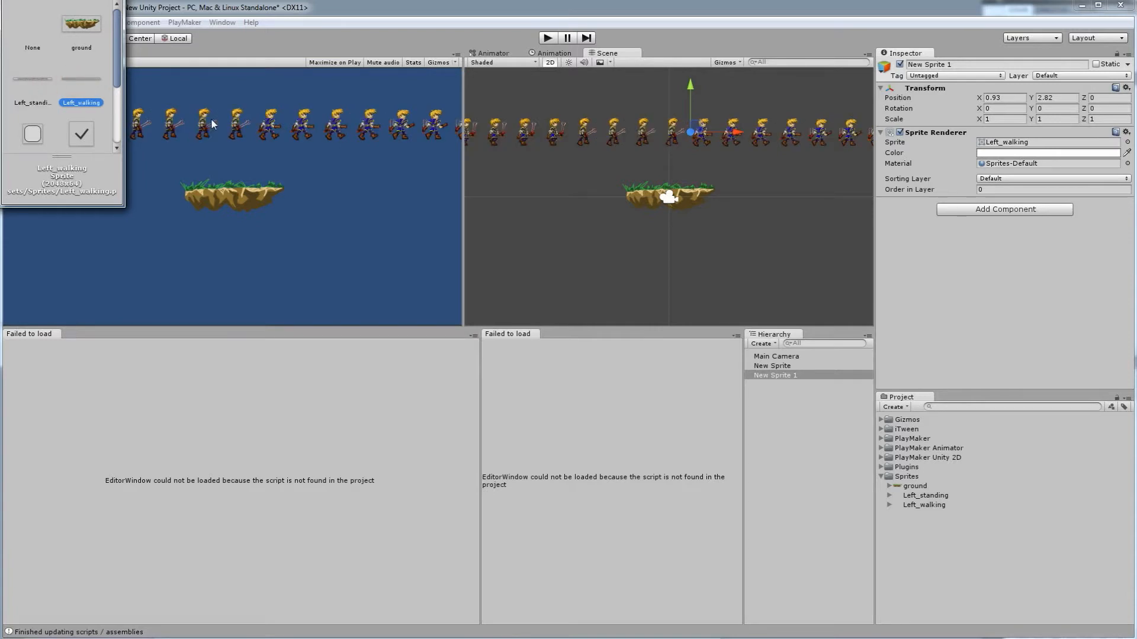
click(26, 78)
click(34, 37)
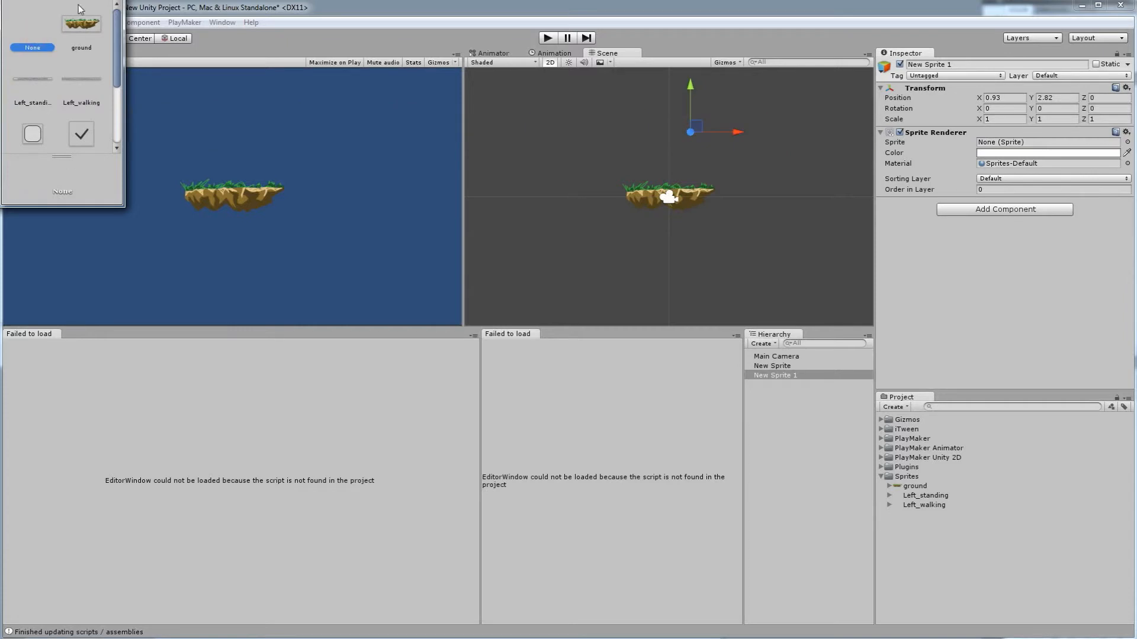
key(Escape)
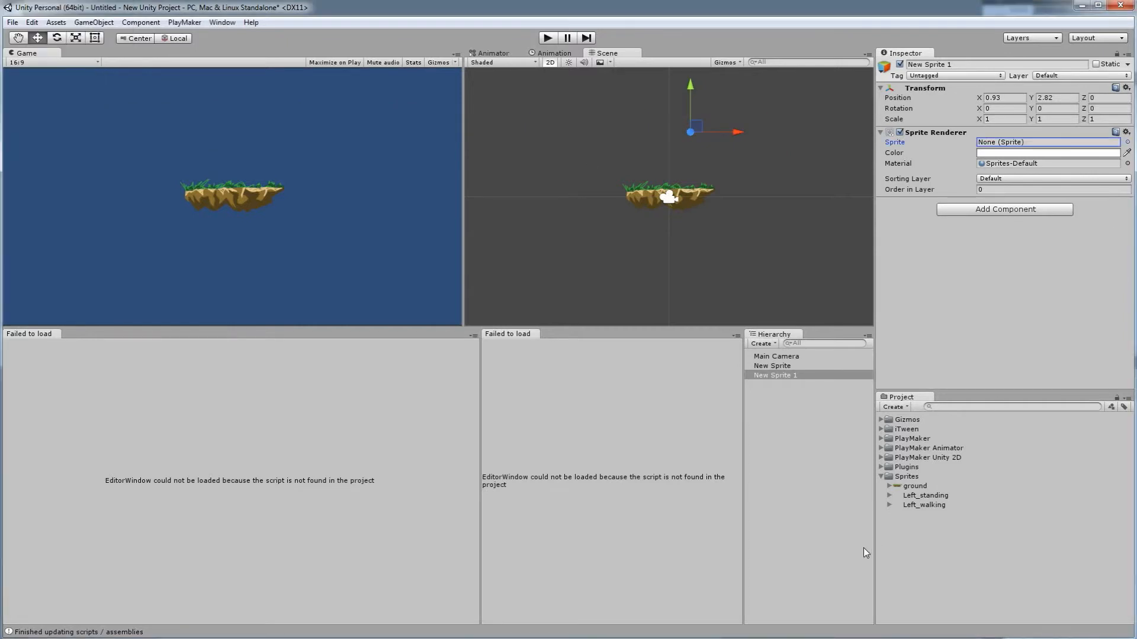
Step: Set the sprite mode of the Left_standing image to Multiple in its import settings
click(929, 497)
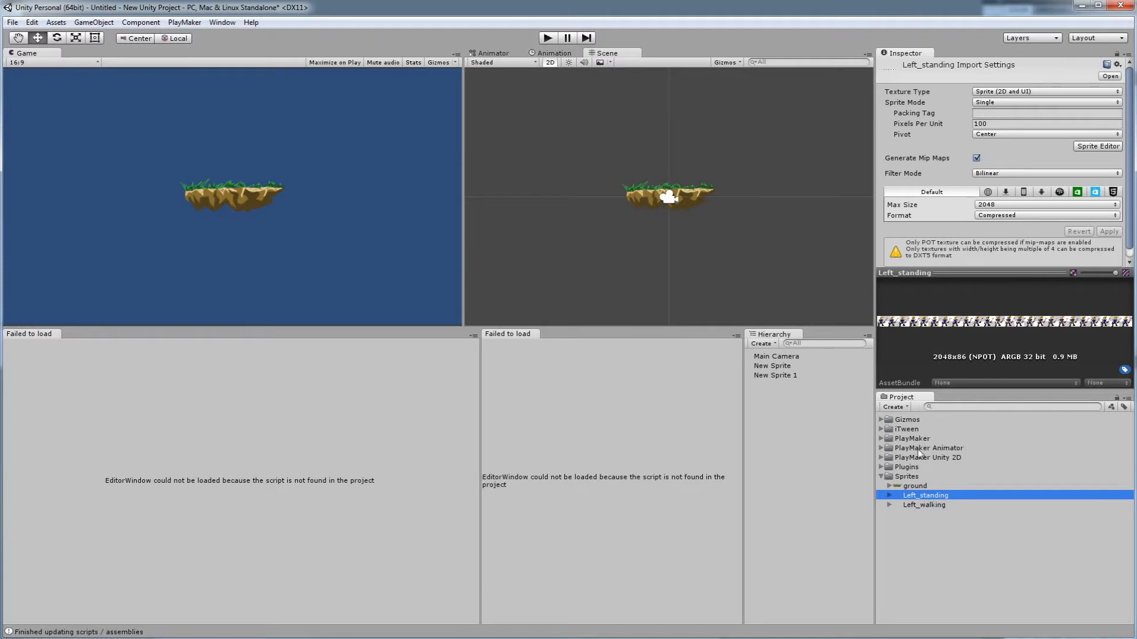
click(1004, 103)
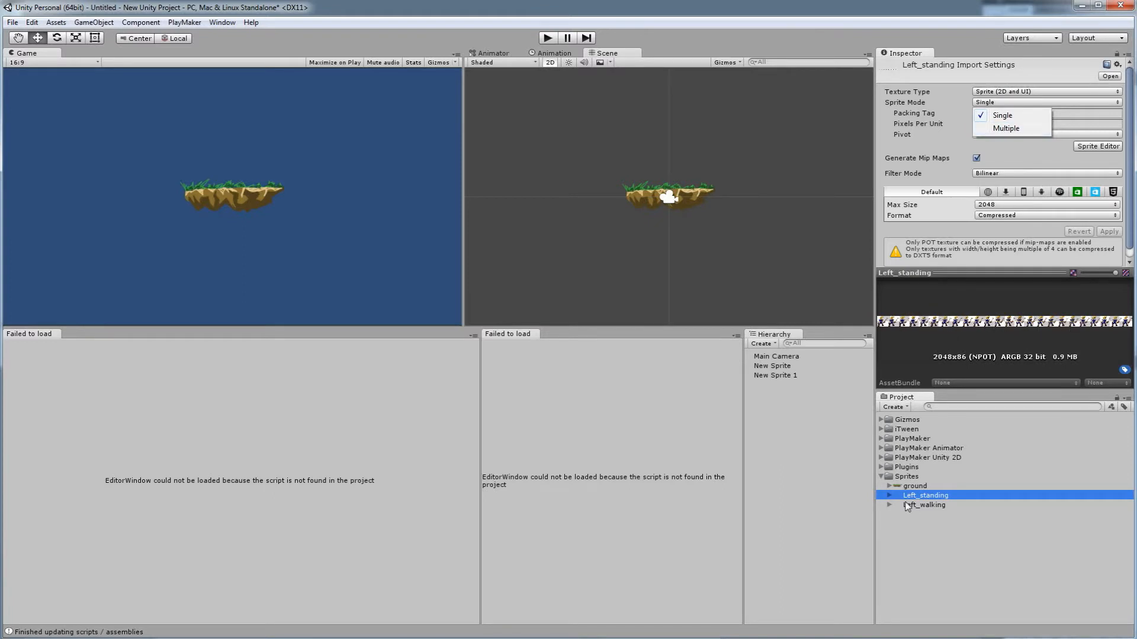
click(915, 486)
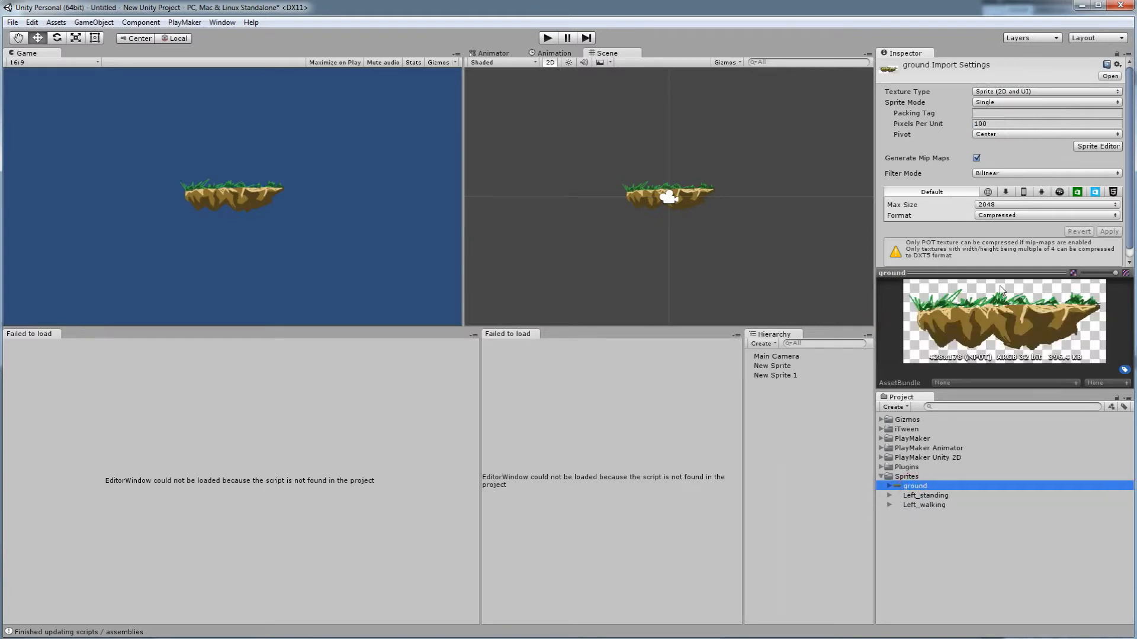
click(926, 496)
click(989, 102)
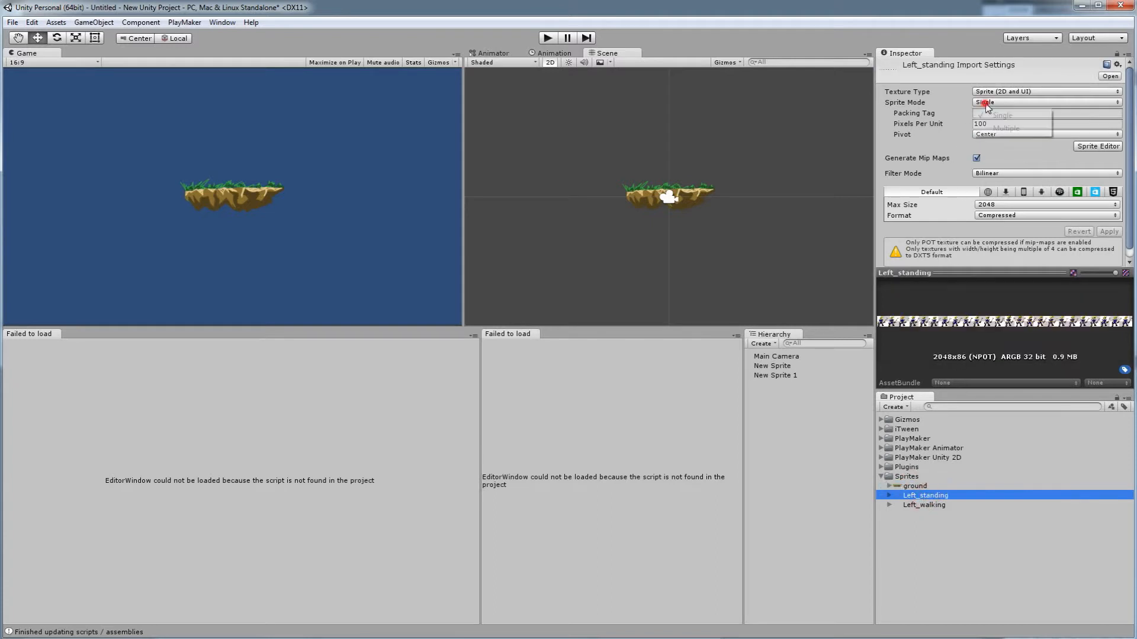
click(1004, 129)
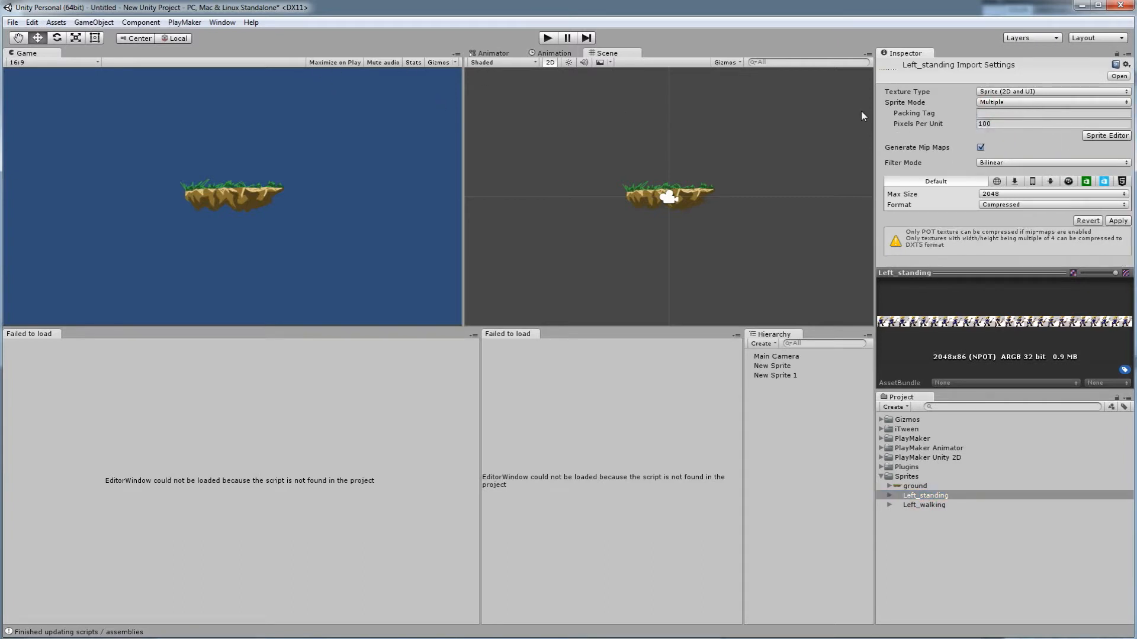
Step: Open the Left_standing sheet in the Sprite Editor and set its slicing type to Grid
click(1097, 136)
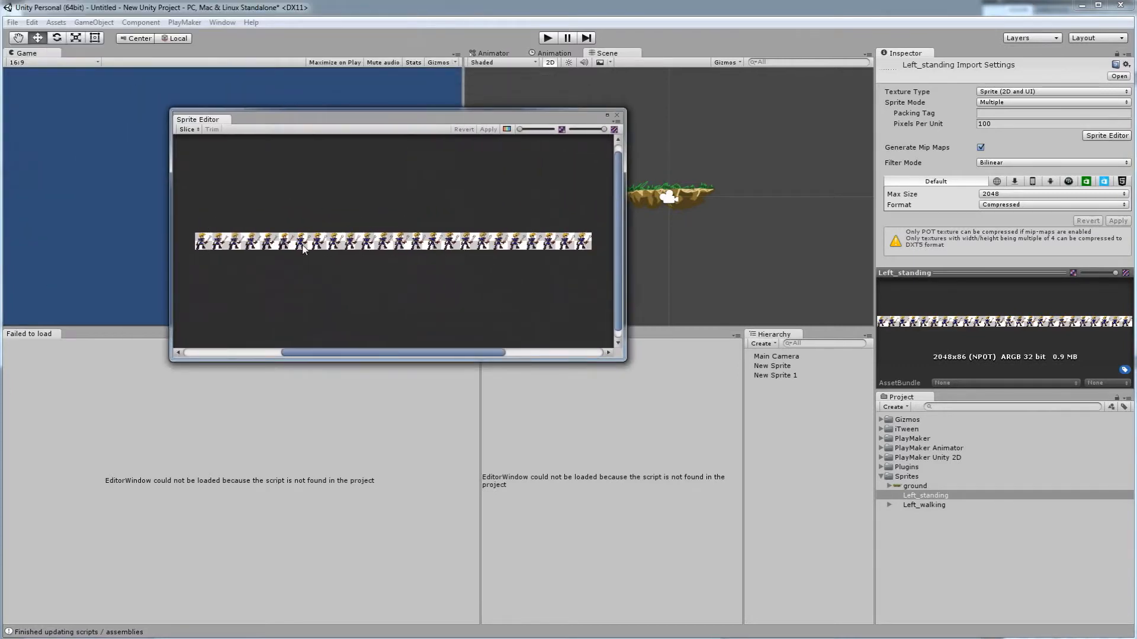
click(188, 130)
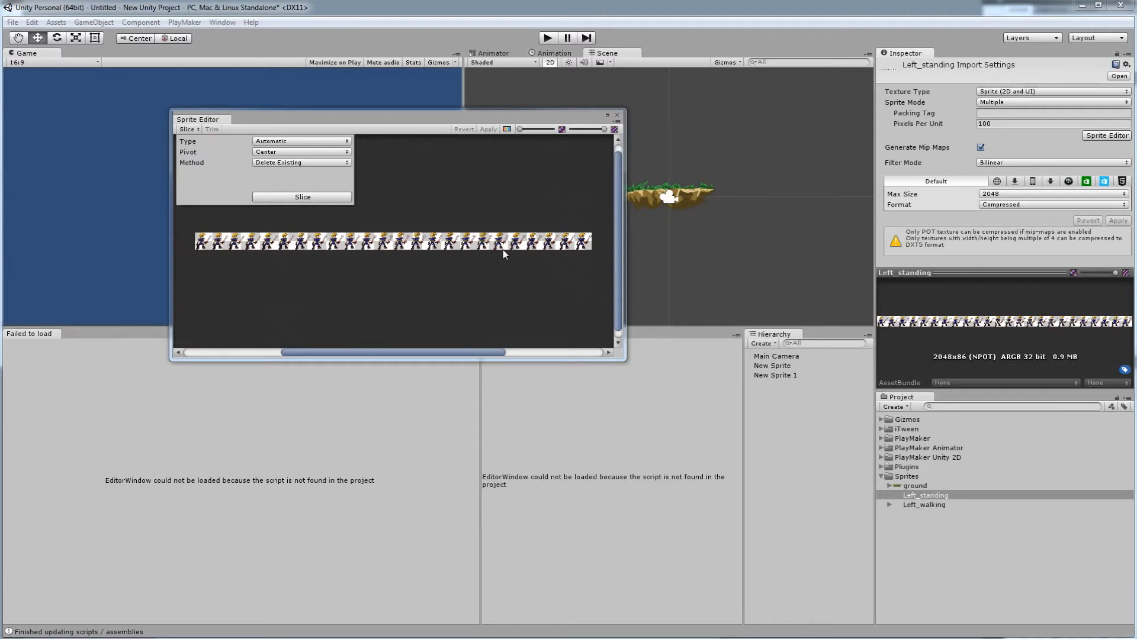
click(272, 142)
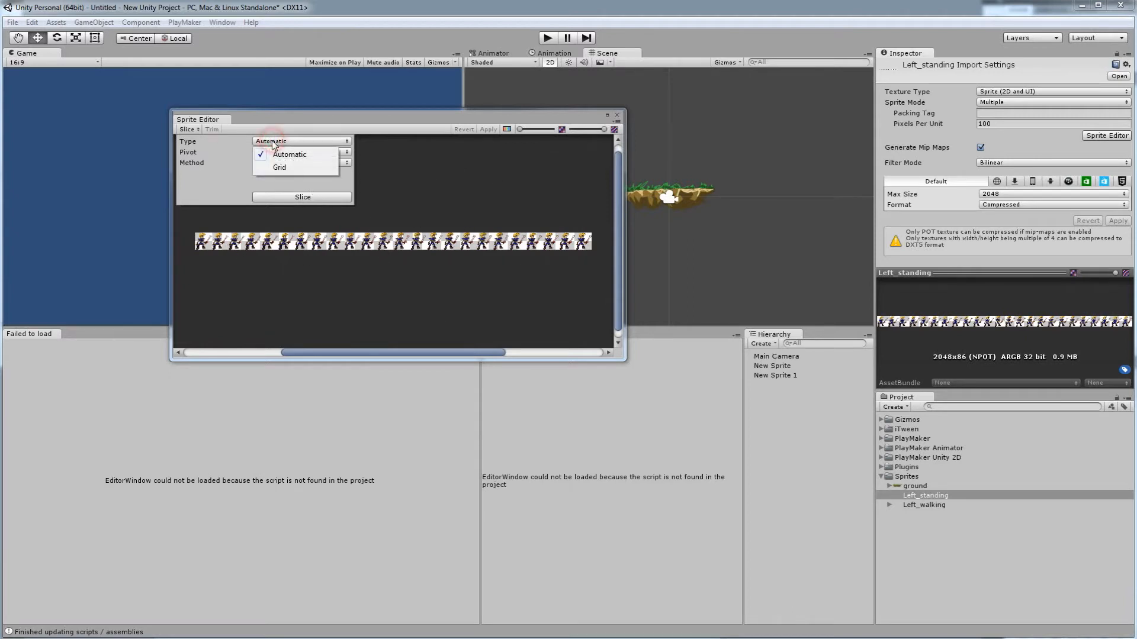
click(290, 168)
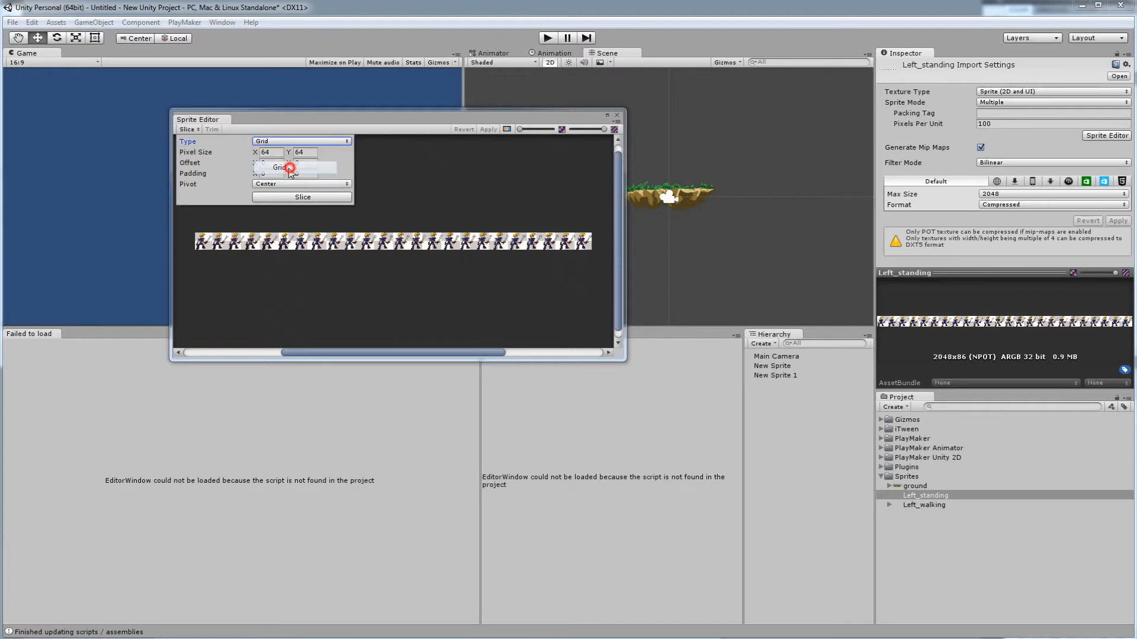
Step: Try slicing the Left_standing sheet with a grid pixel size of 128 by 128
click(271, 152)
text(128)
key(Tab)
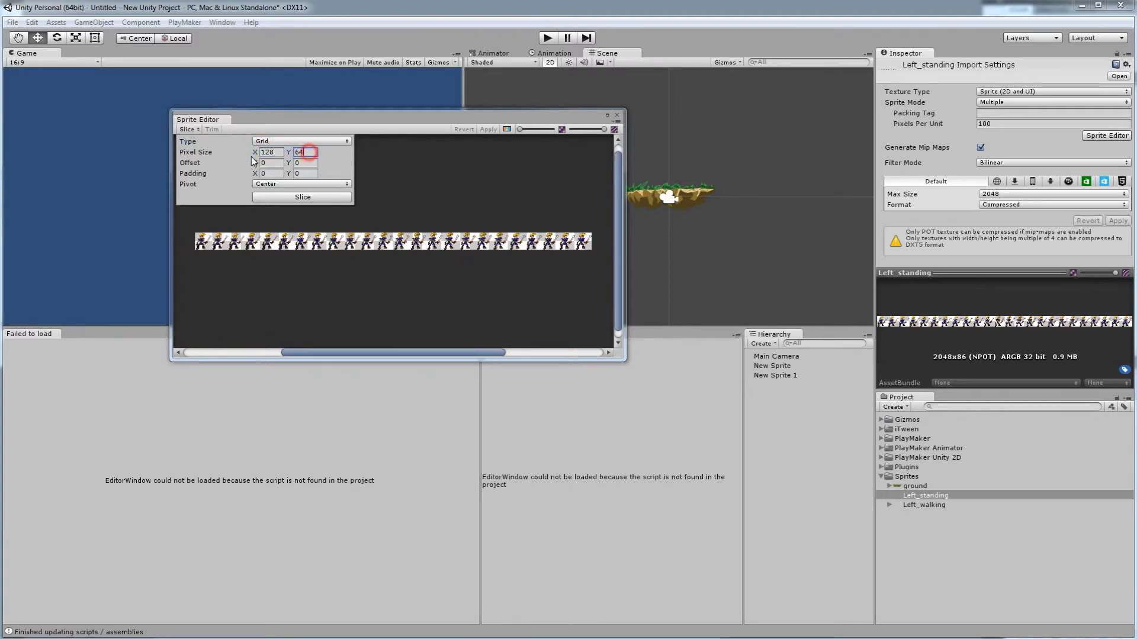
text(128)
click(301, 198)
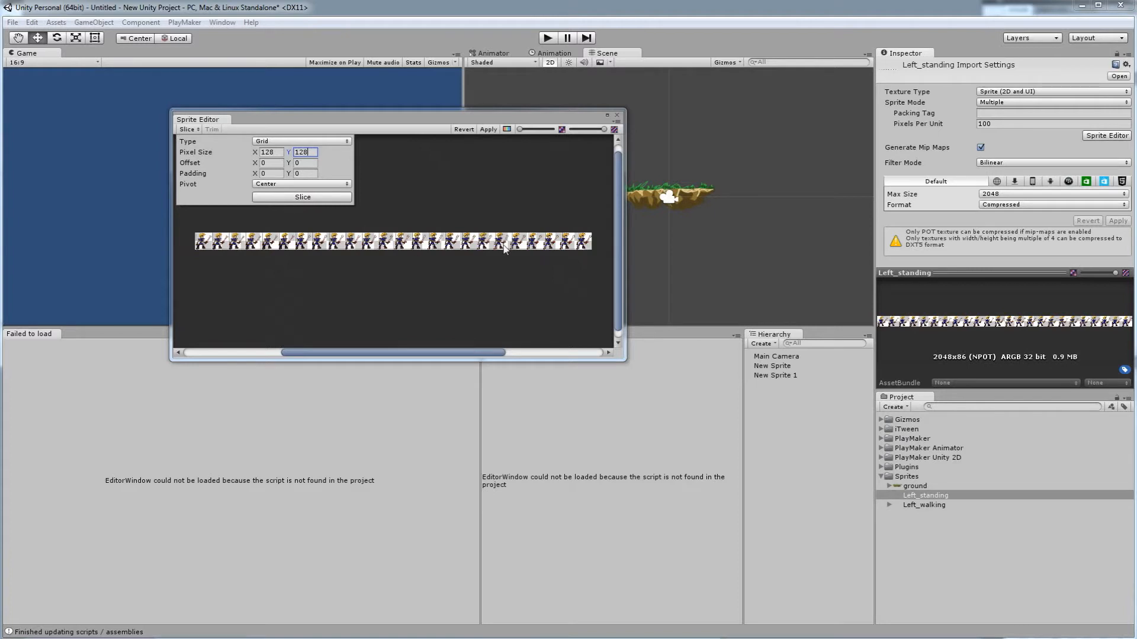
Step: Change the grid pixel size to 127 by 127 and slice the Left_standing sheet again
click(268, 152)
click(269, 151)
text(7)
click(303, 149)
text(127)
click(292, 200)
Step: Examine the frames along the Left_standing sheet up close to check the slicing
scroll(299, 242, up, 2)
scroll(435, 261, up, 2)
scroll(435, 260, up, 1)
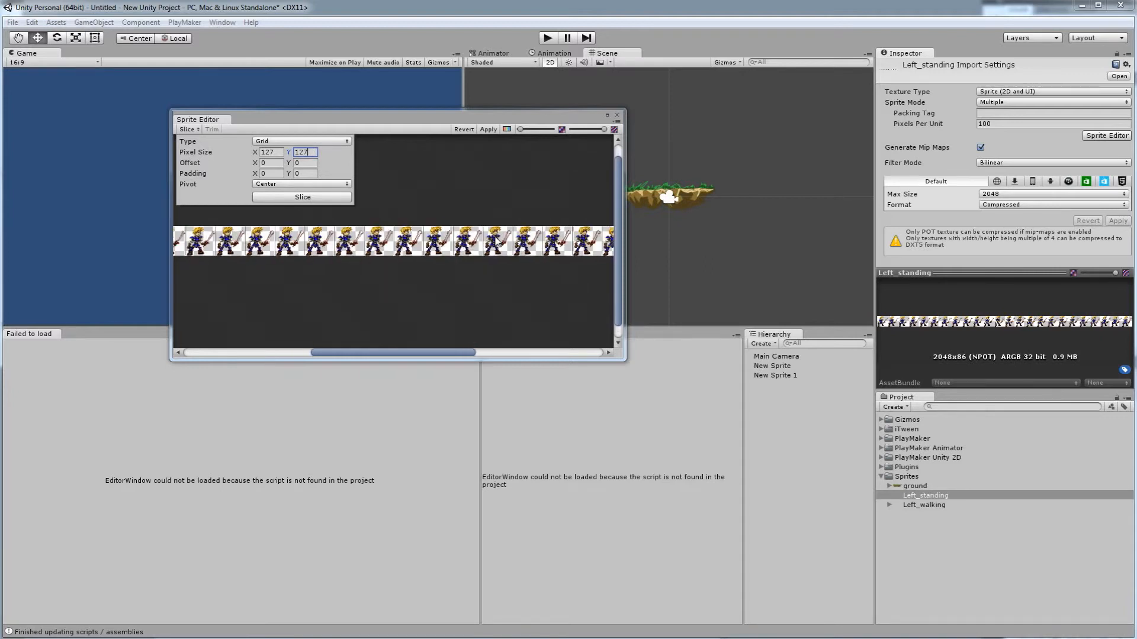
click(434, 261)
middle_drag(434, 260, 384, 262)
middle_drag(554, 252, 410, 254)
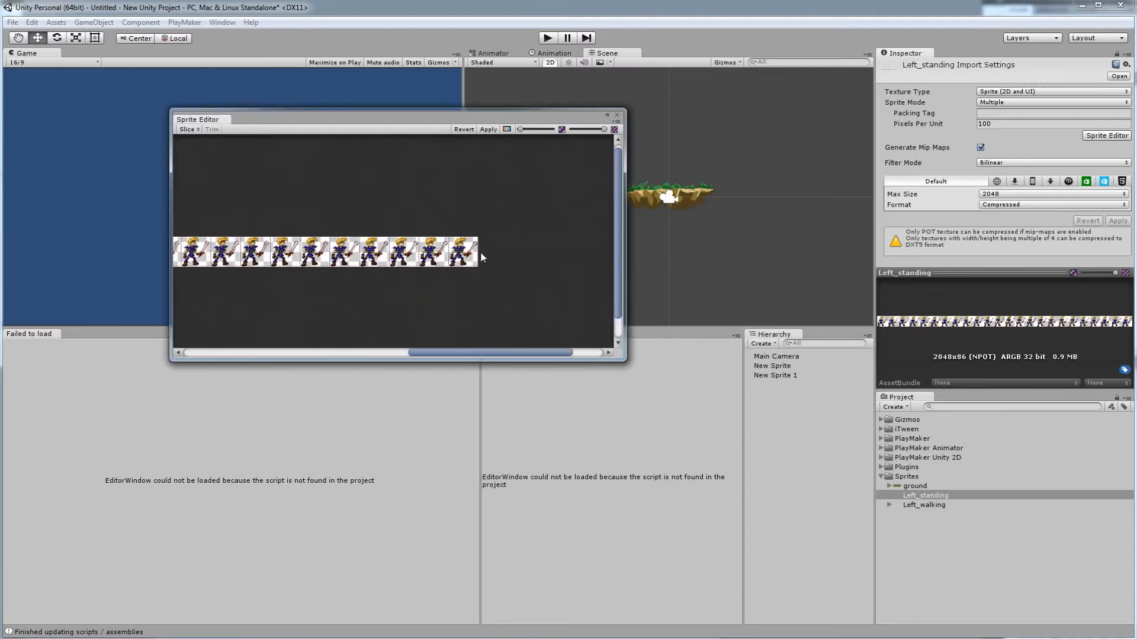
middle_drag(280, 251, 388, 246)
middle_drag(178, 205, 382, 215)
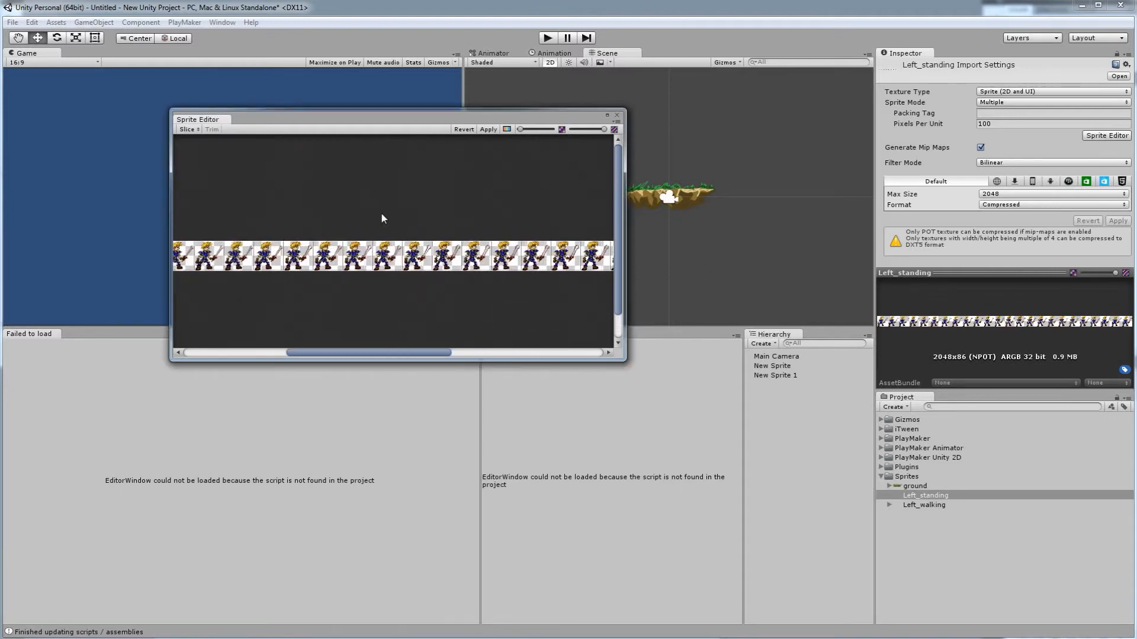
Step: Look through the pivot options in the slice settings and inspect the Left_standing frames up close
click(188, 129)
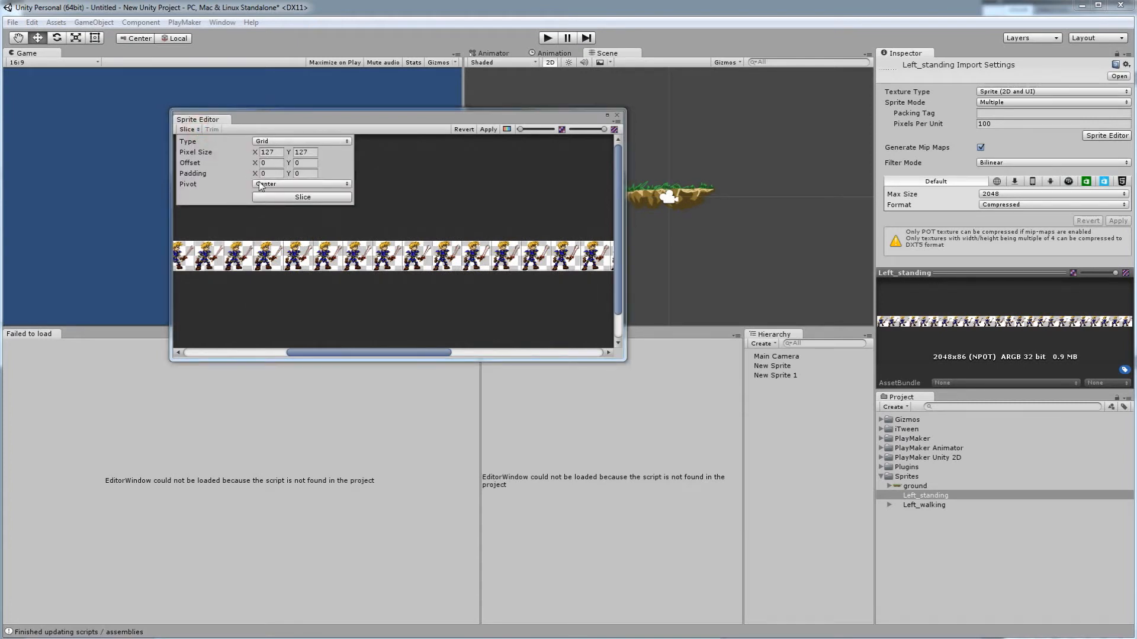
click(278, 185)
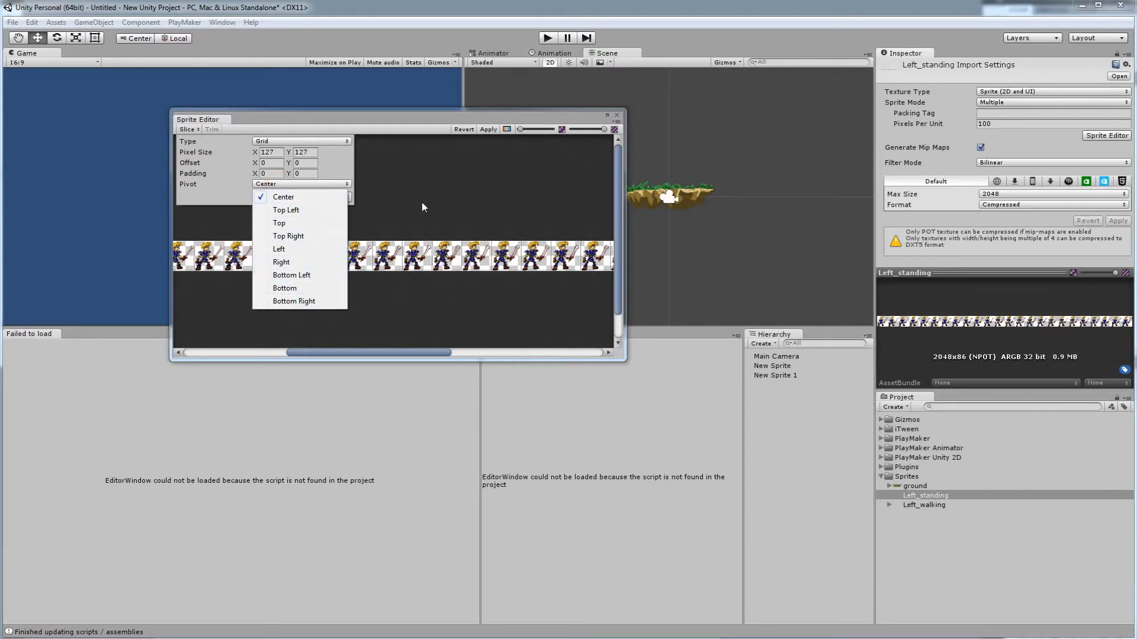
click(425, 188)
scroll(436, 279, up, 8)
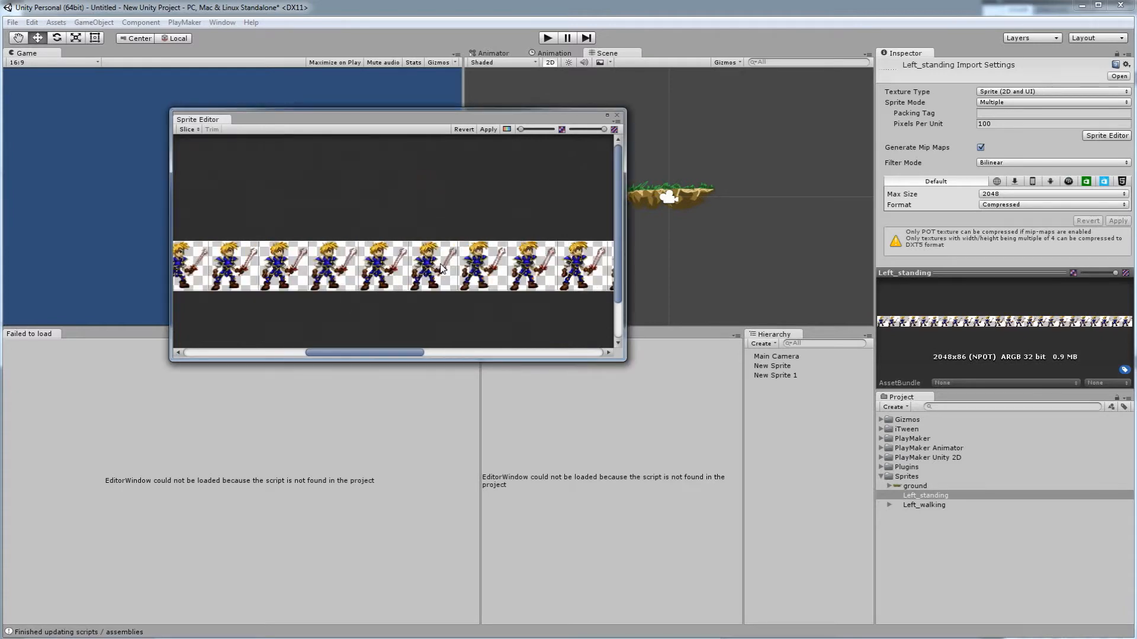
scroll(400, 220, up, 4)
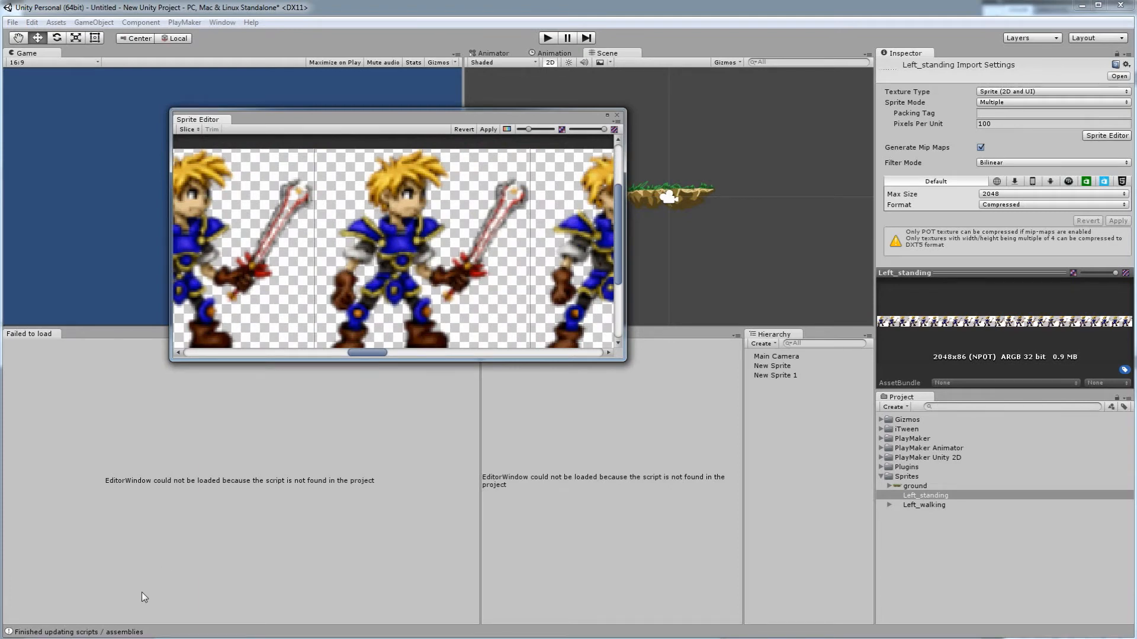
Step: Check the original pixel dimensions of Left_standing.png in the _sprites folder, and return to Unity
click(68, 585)
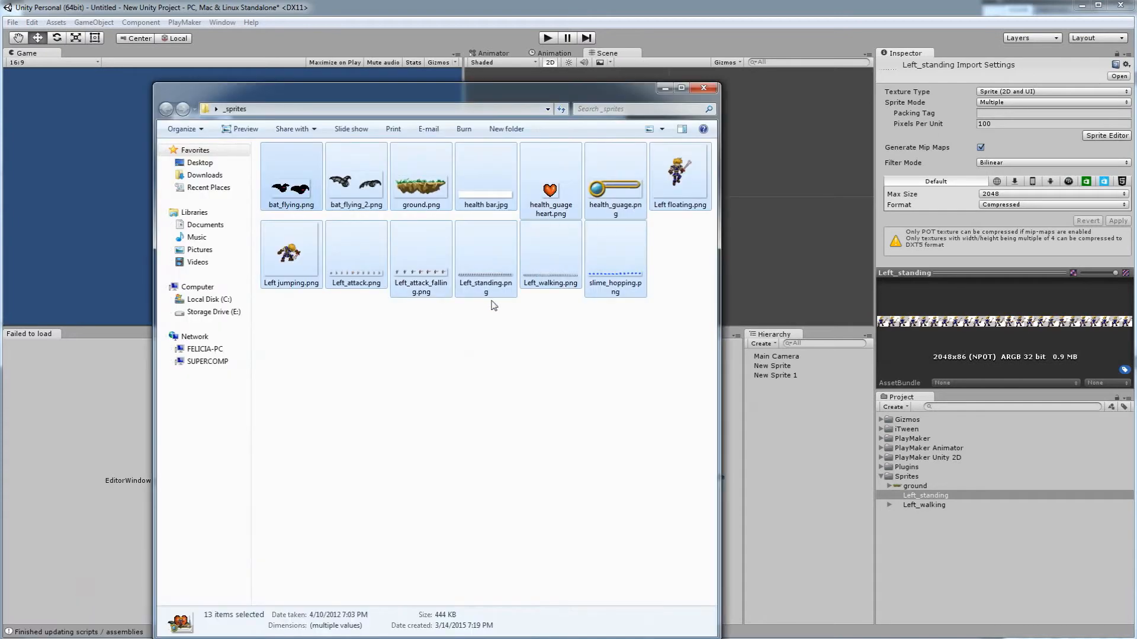
click(532, 263)
click(471, 276)
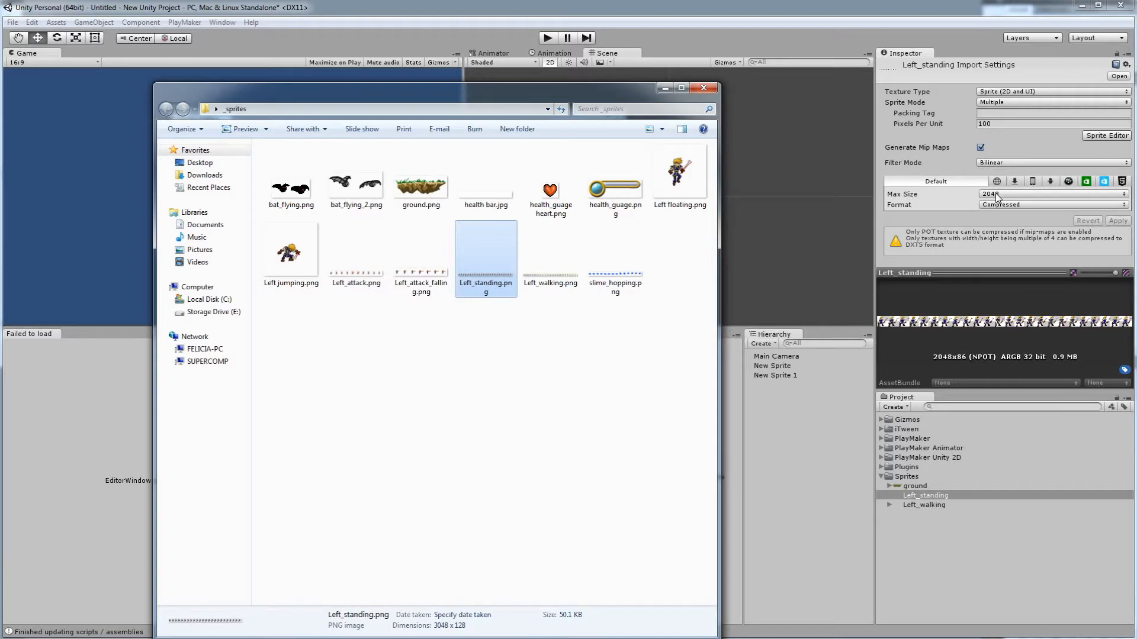
click(780, 79)
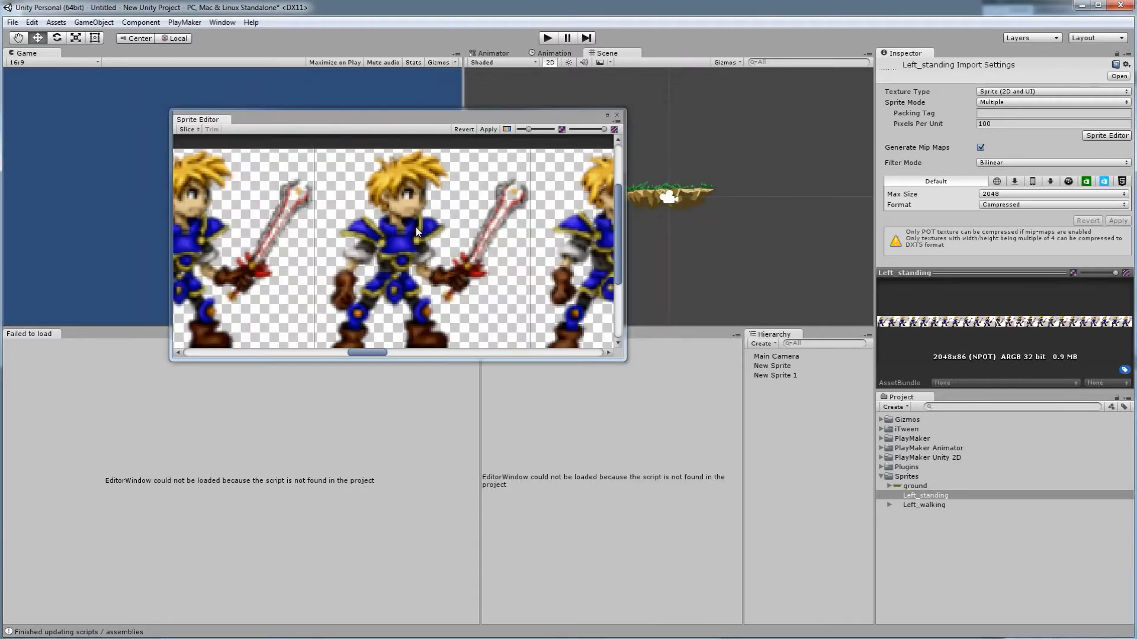
Step: Try a max size of 4096 for Left_standing, apply the pending slicing and close the Sprite Editor
click(1000, 194)
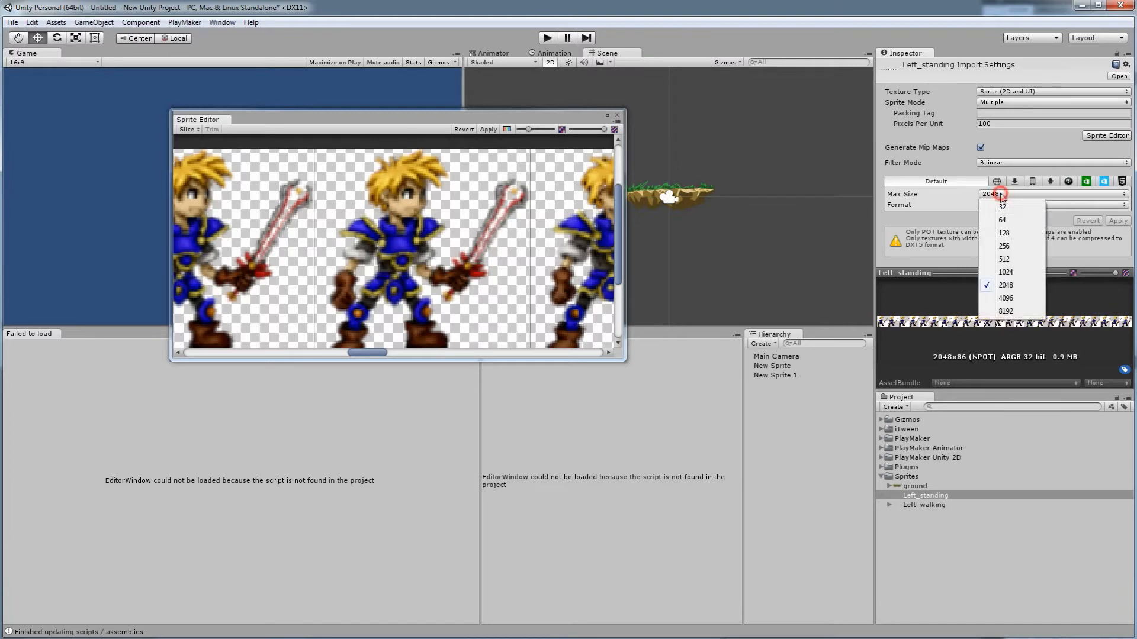
click(1006, 298)
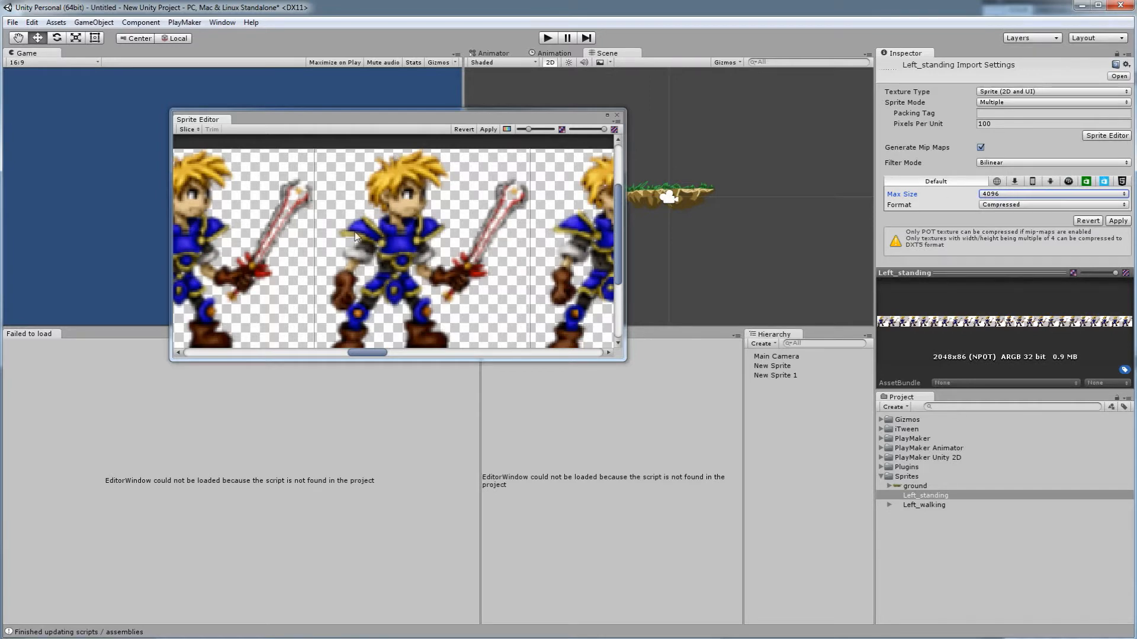
click(488, 130)
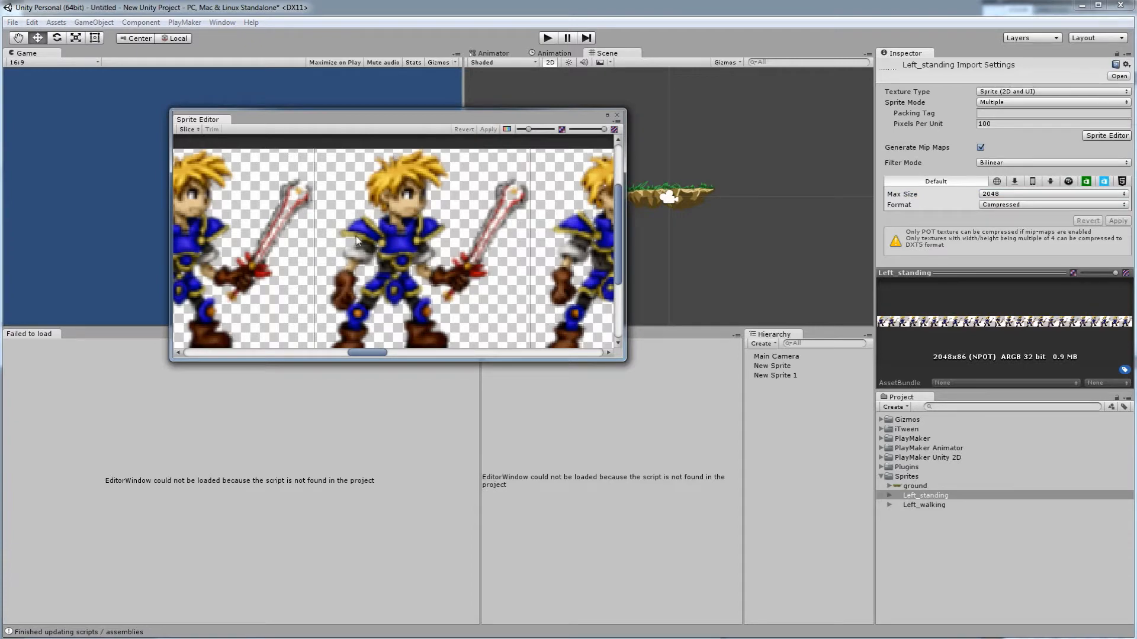
click(616, 116)
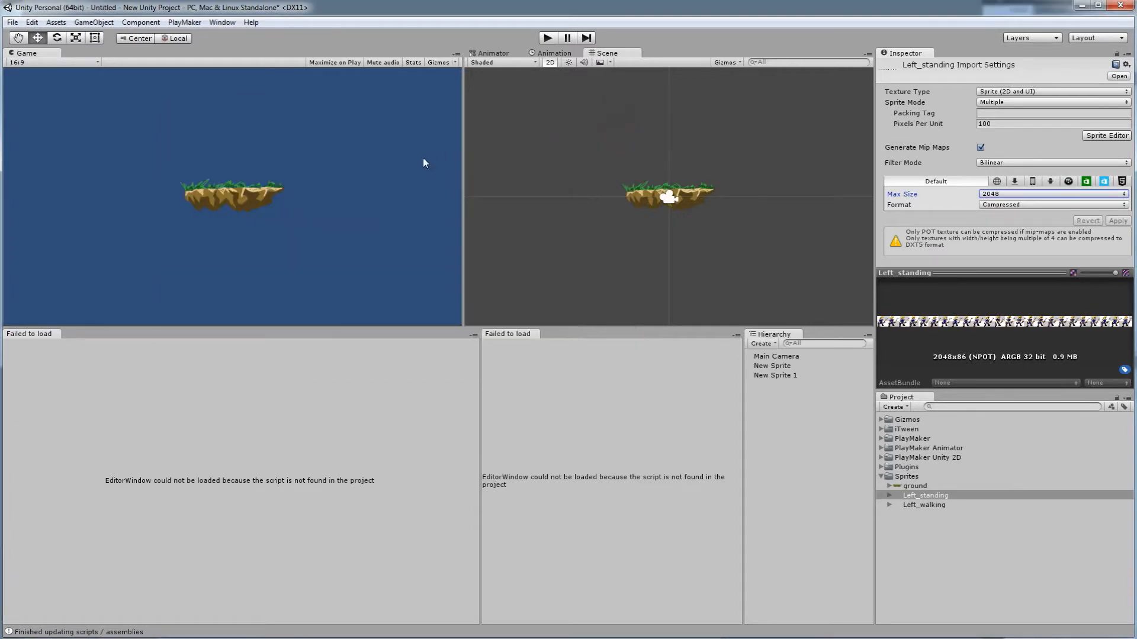
Step: Reopen the Left_standing sheet in the Sprite Editor, inspect its frames and discard the unapplied changes when closing
click(1093, 136)
scroll(364, 234, up, 5)
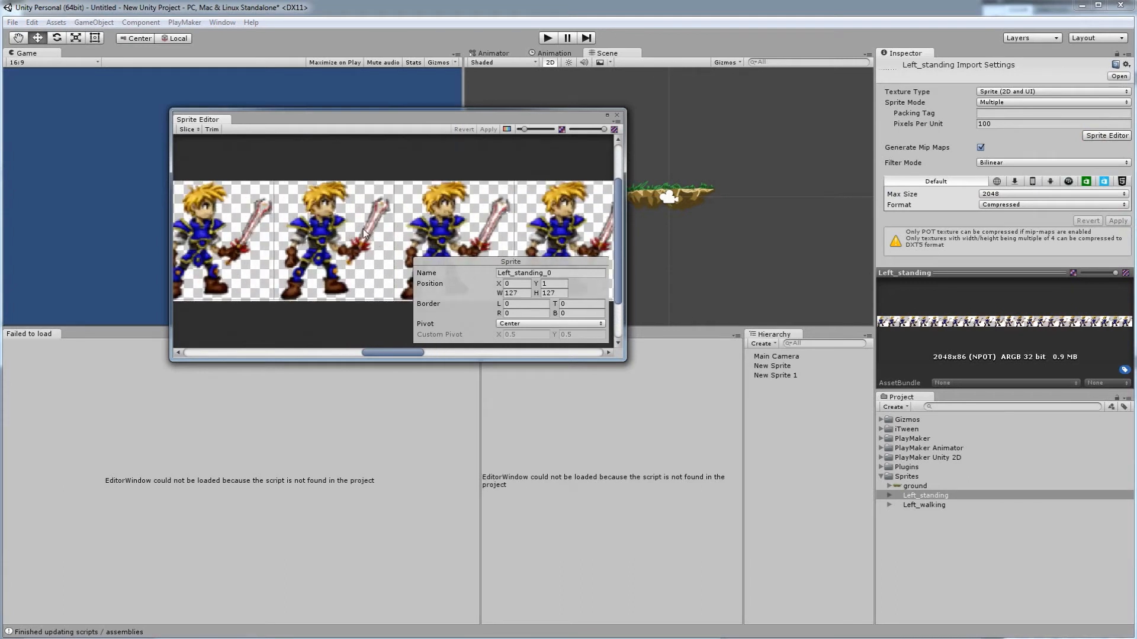
scroll(364, 234, up, 3)
click(491, 209)
drag(491, 208, 504, 207)
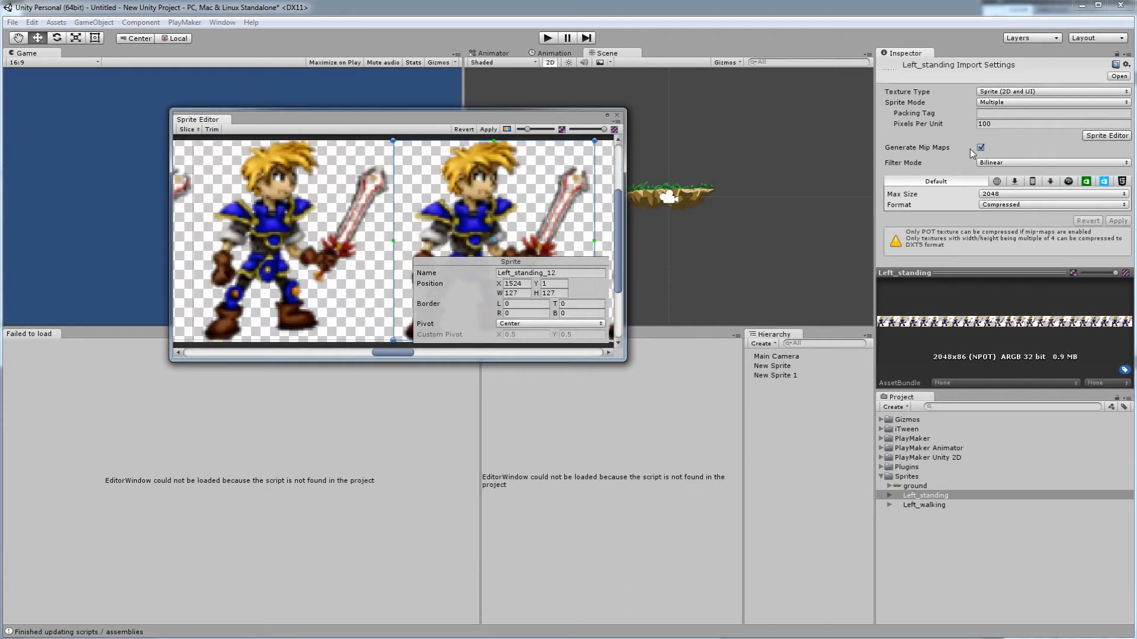
click(617, 115)
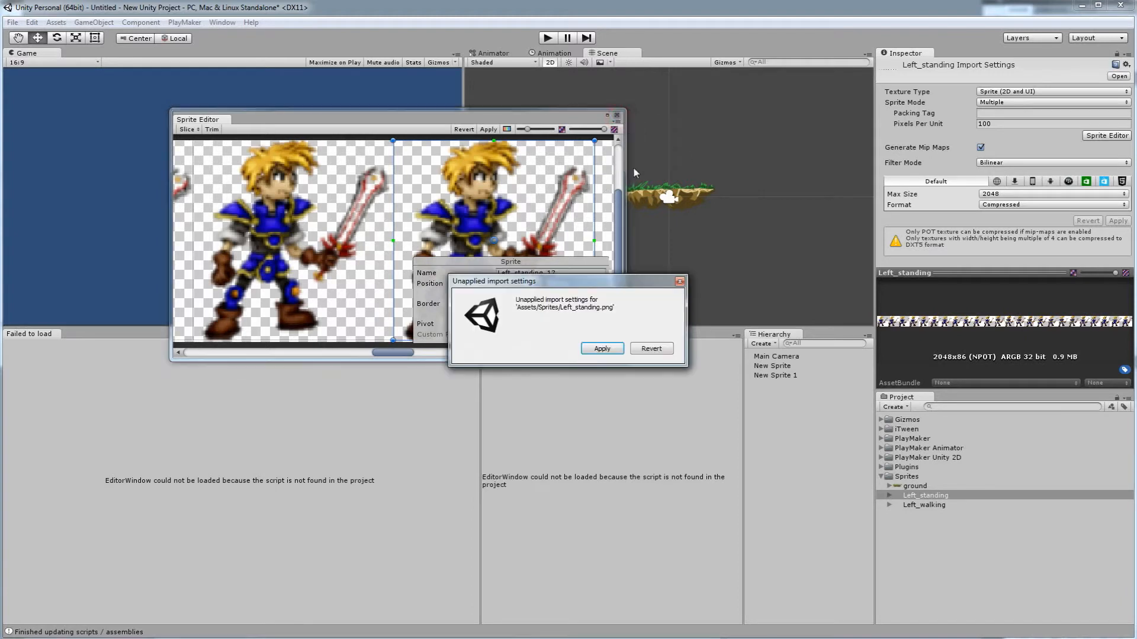
click(653, 348)
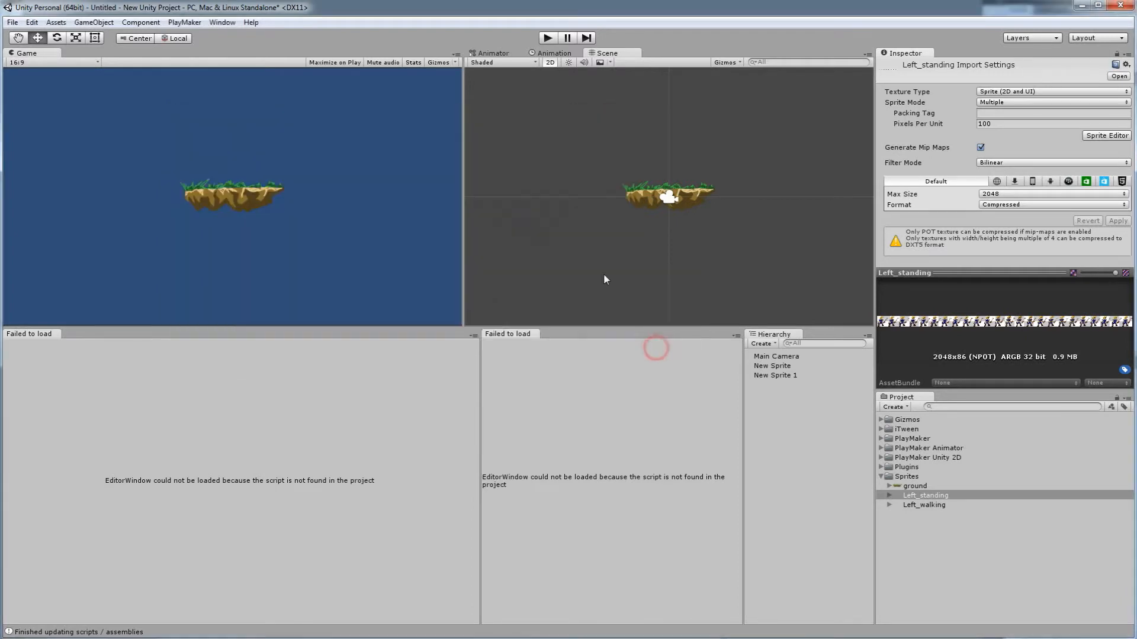
Step: Set the Left_standing texture's max size to 4096 and apply the import settings
click(994, 199)
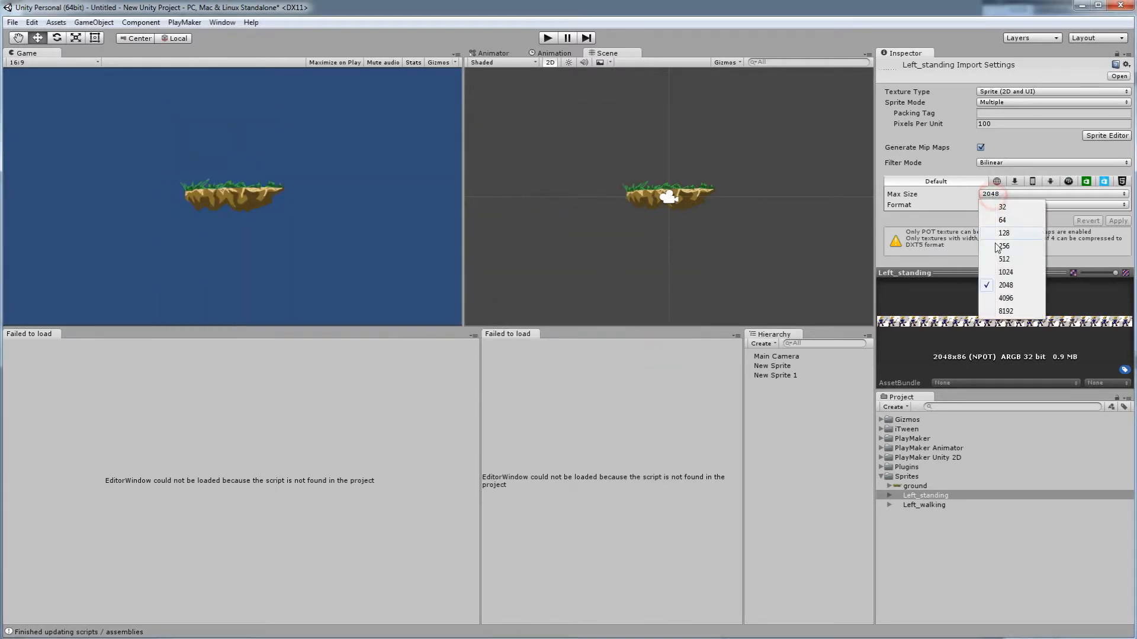
click(1001, 299)
click(1115, 222)
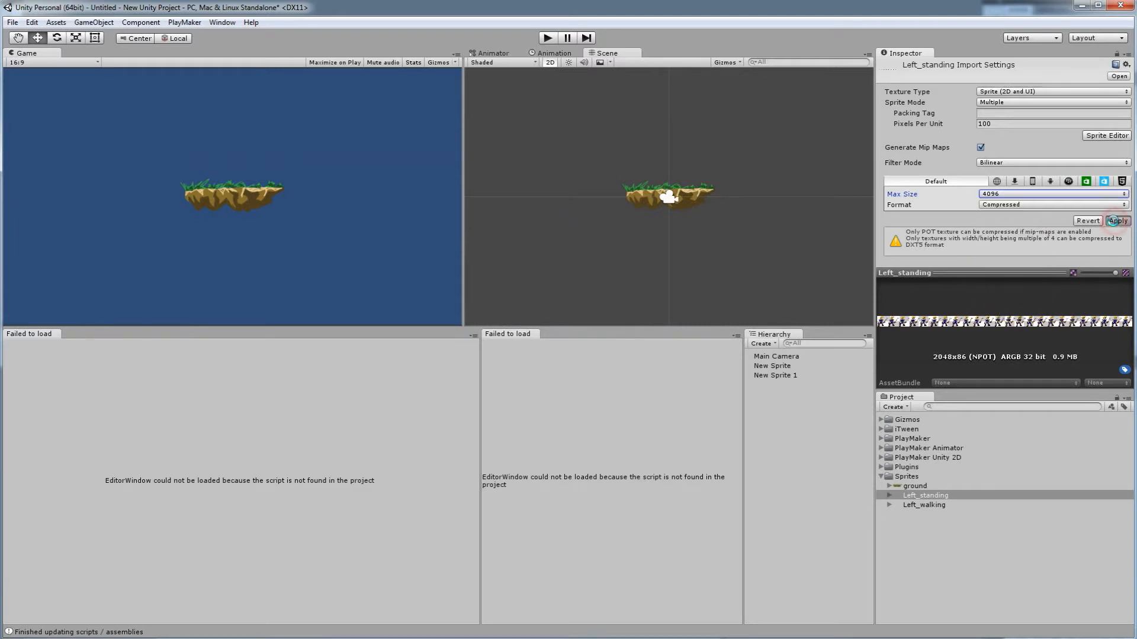
Step: Examine the reimported Left_standing frames up close in the Sprite Editor and close it
click(1102, 136)
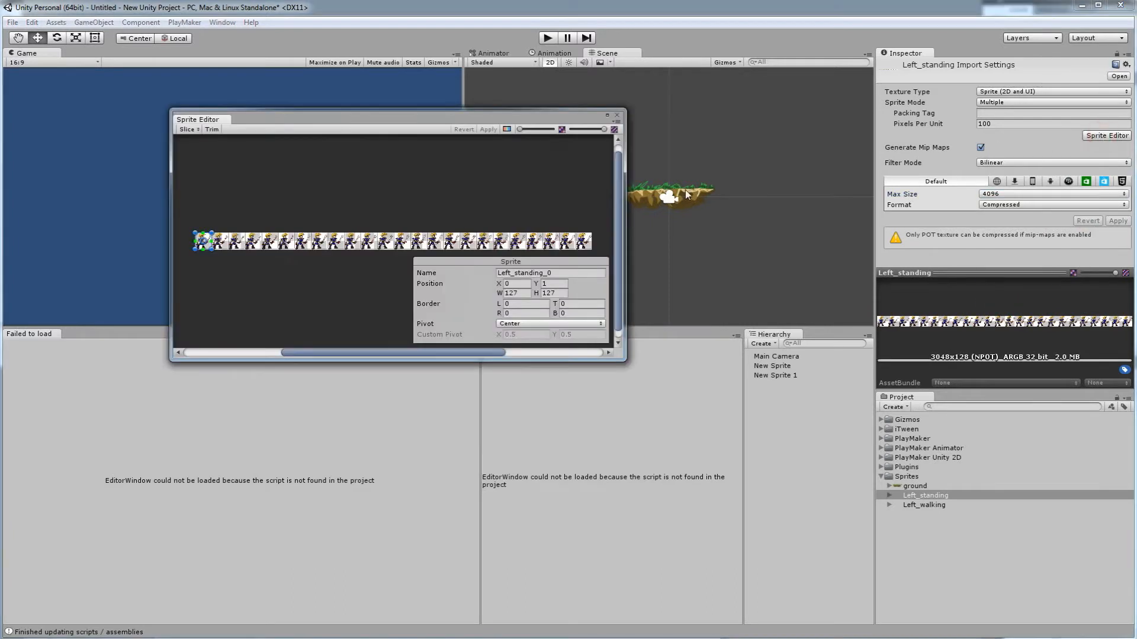
scroll(381, 235, up, 4)
scroll(382, 236, up, 3)
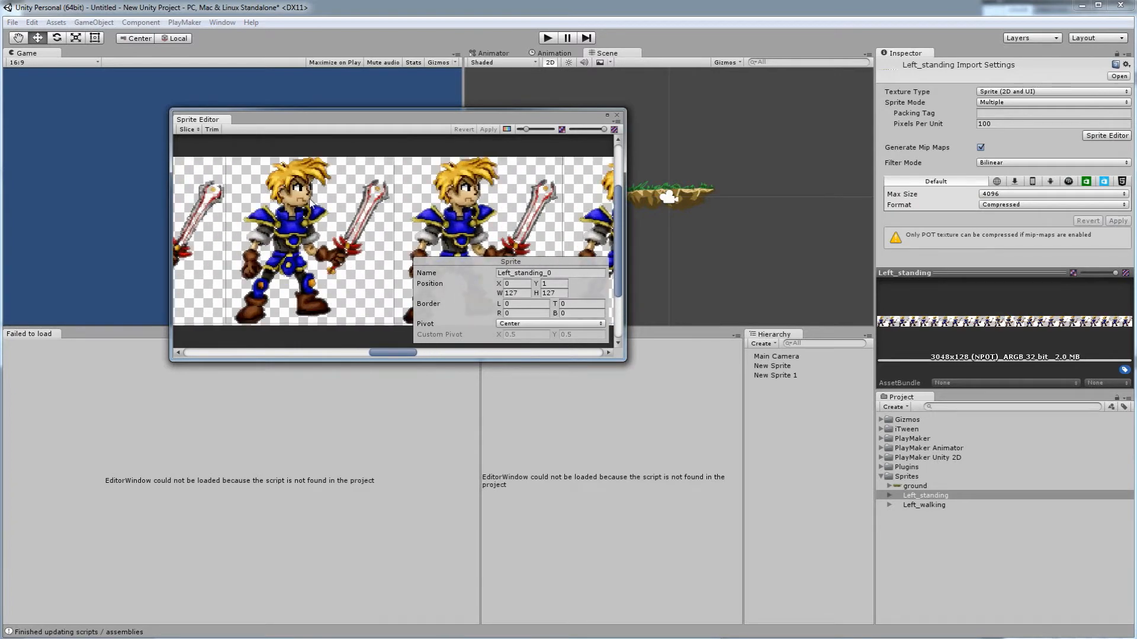
scroll(308, 201, up, 2)
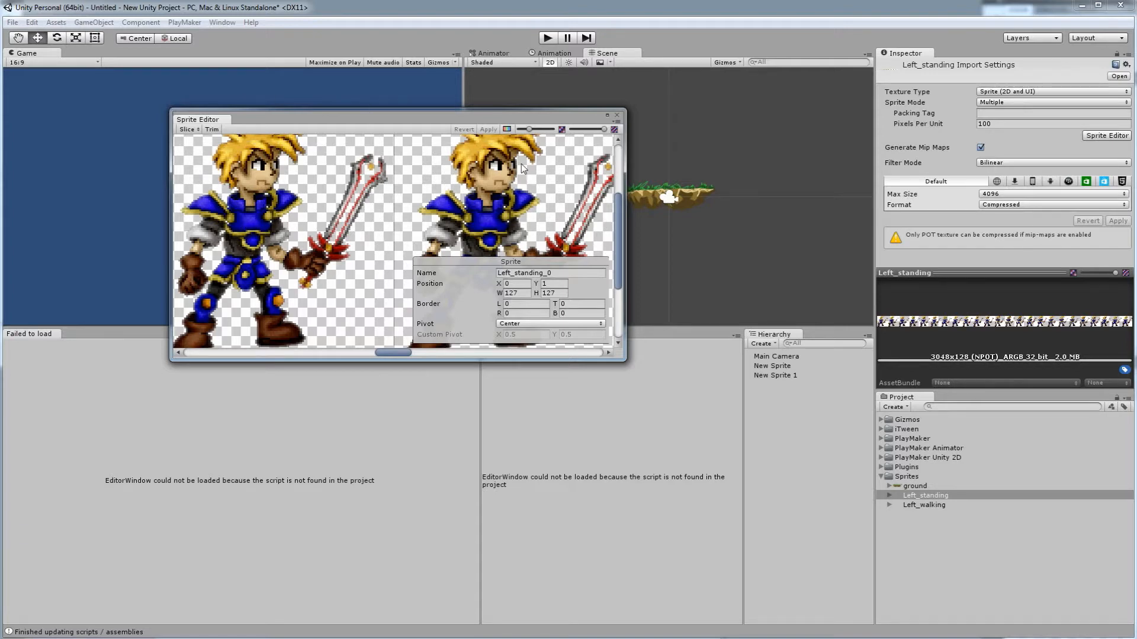
click(617, 115)
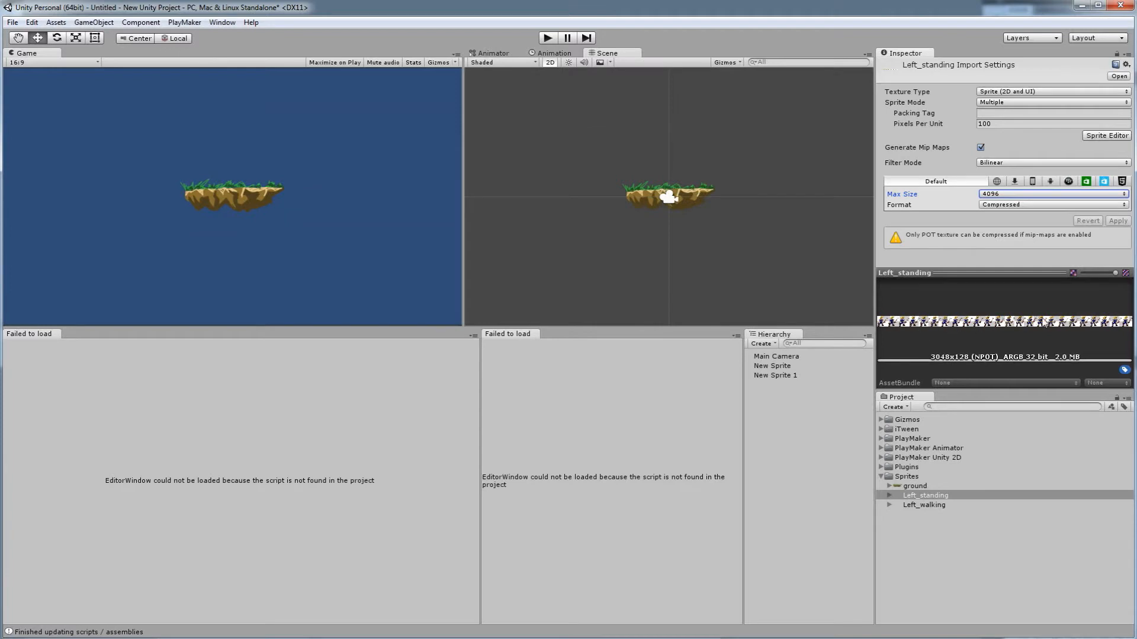
Step: Expand the Left_standing sheet in the project assets and preview several of its sliced frames individually
click(890, 497)
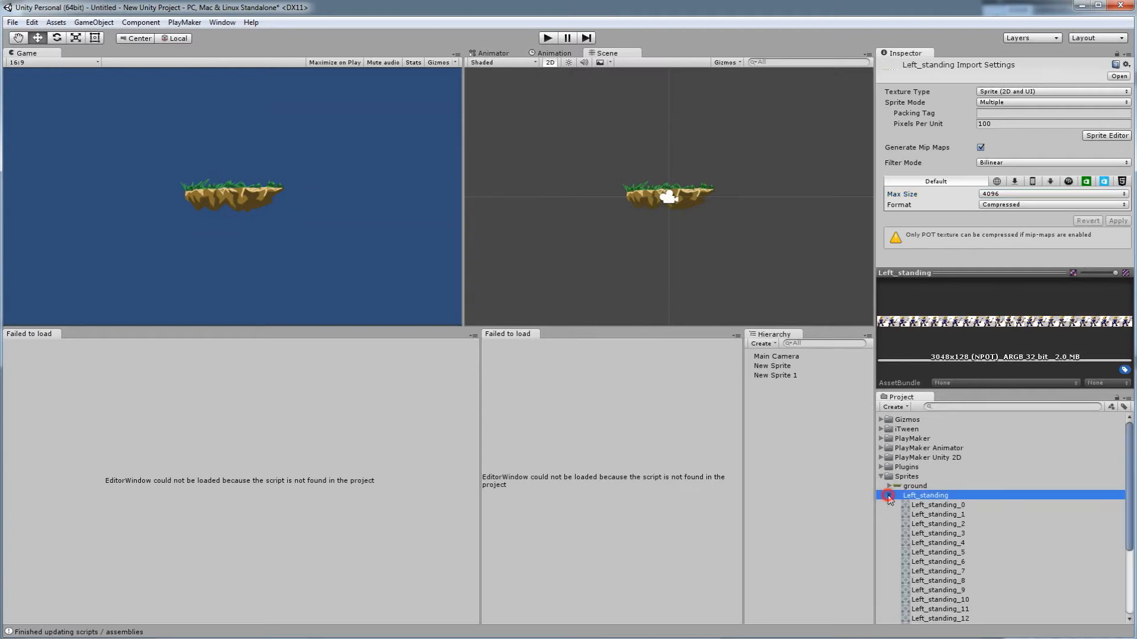
click(922, 505)
click(930, 514)
click(933, 524)
click(936, 533)
click(947, 581)
scroll(947, 585, down, 3)
click(941, 557)
click(947, 586)
click(948, 595)
scroll(944, 573, up, 3)
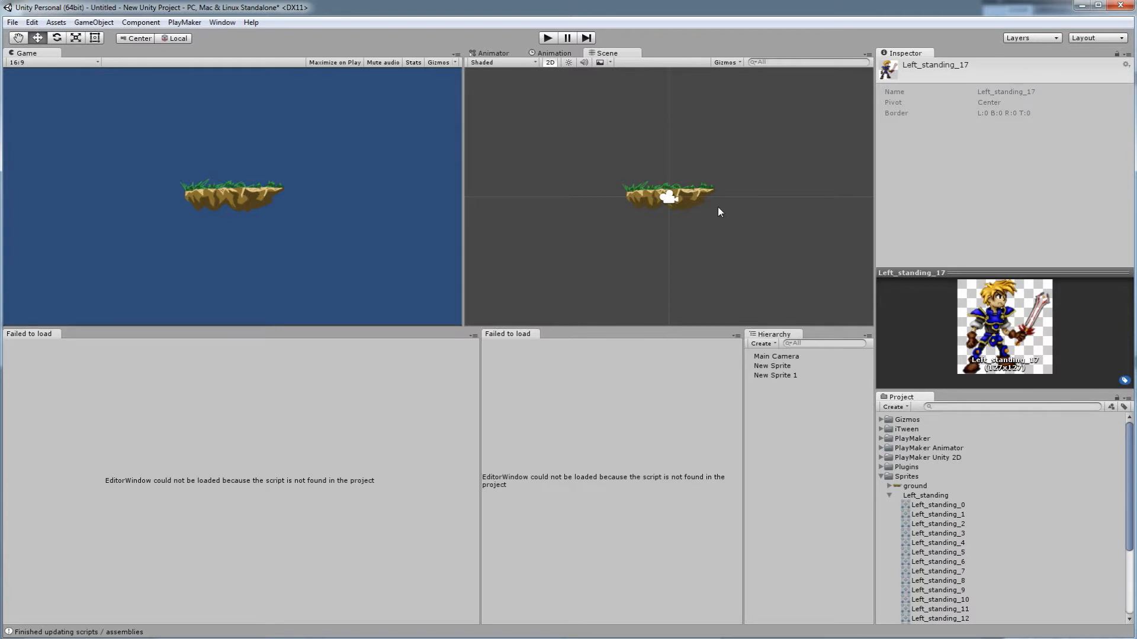
Step: Assign the Left_standing_0 sprite to New Sprite 1 and move it above the ground to about X 0.13, Y 1.71
click(684, 122)
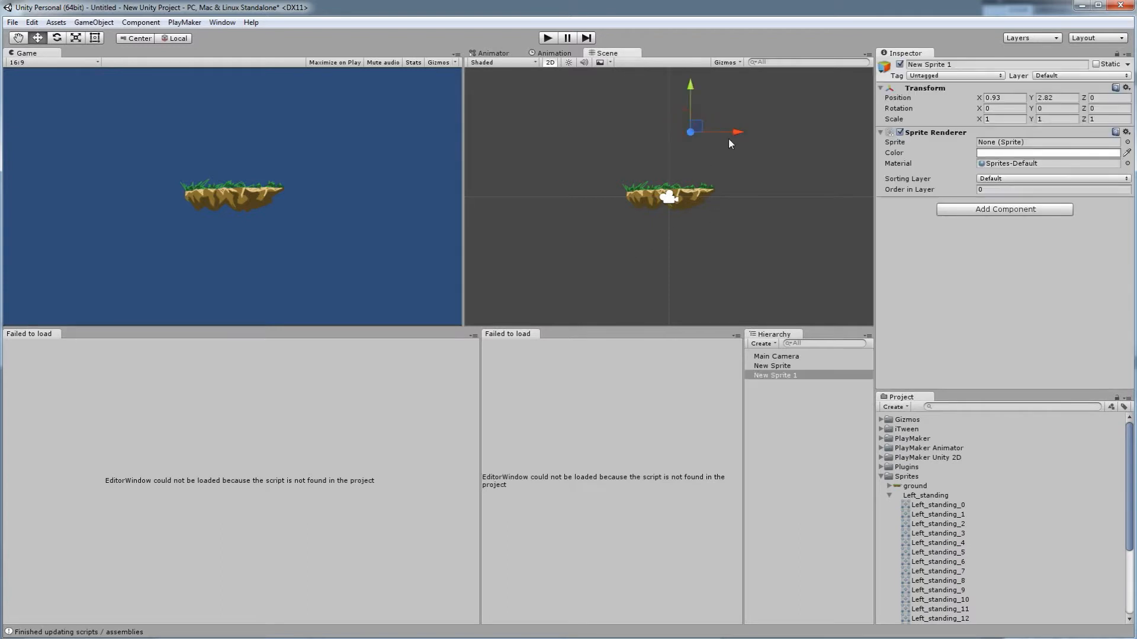
click(1125, 143)
click(38, 82)
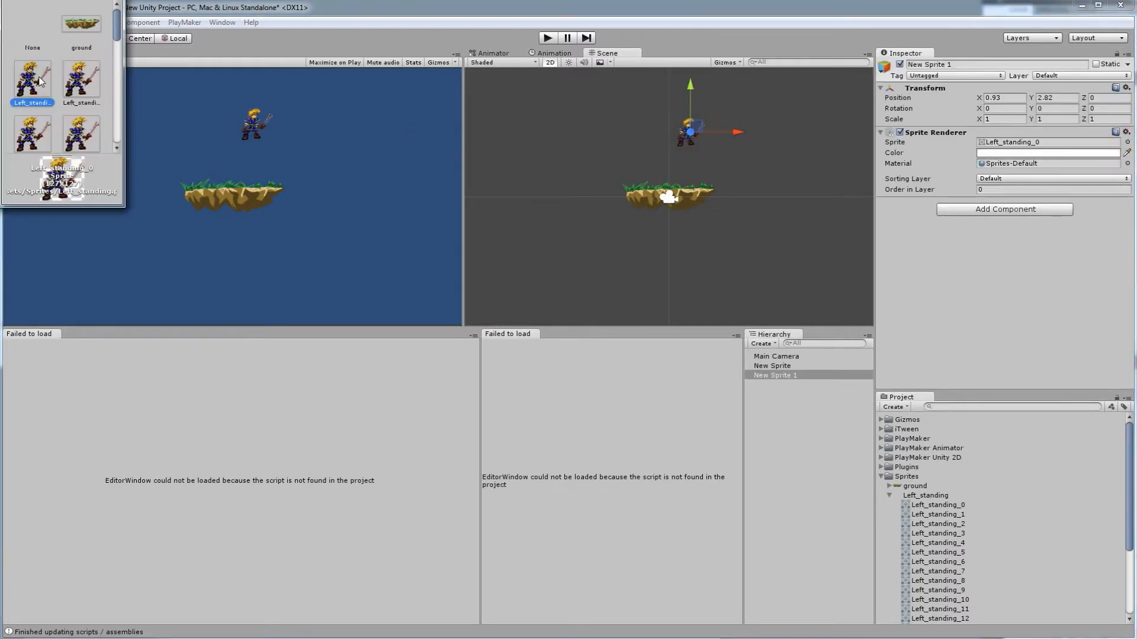
double_click(39, 81)
drag(698, 122, 675, 130)
scroll(656, 173, up, 2)
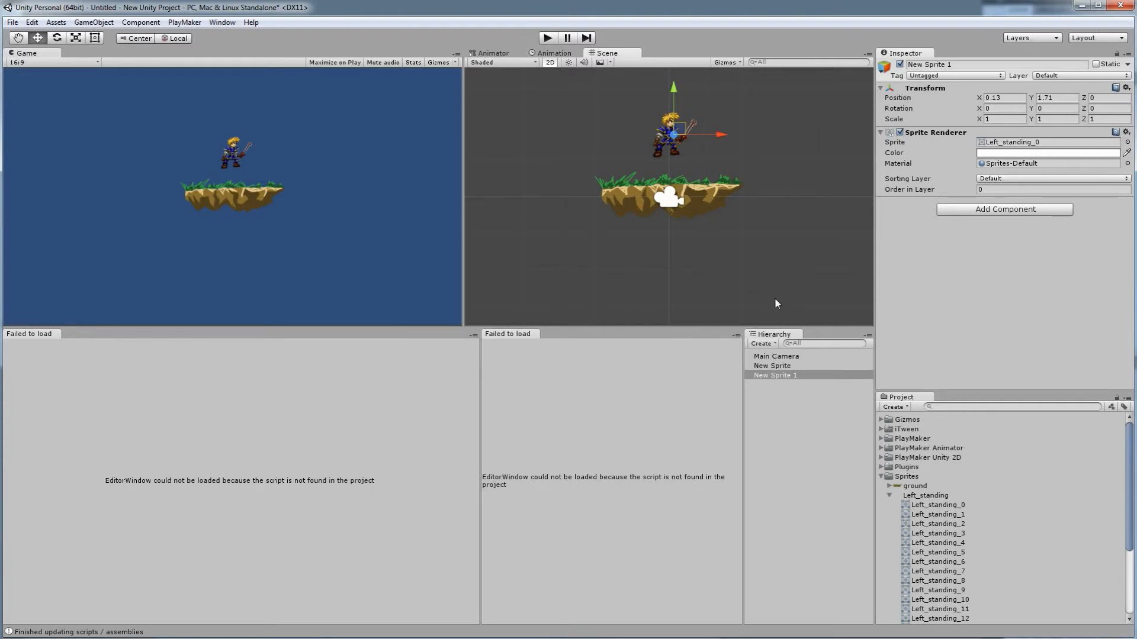
Step: Select the frames Left_standing_0 to Left_standing_23, try adding them to the Animation timeline, and return to the Scene view
click(935, 505)
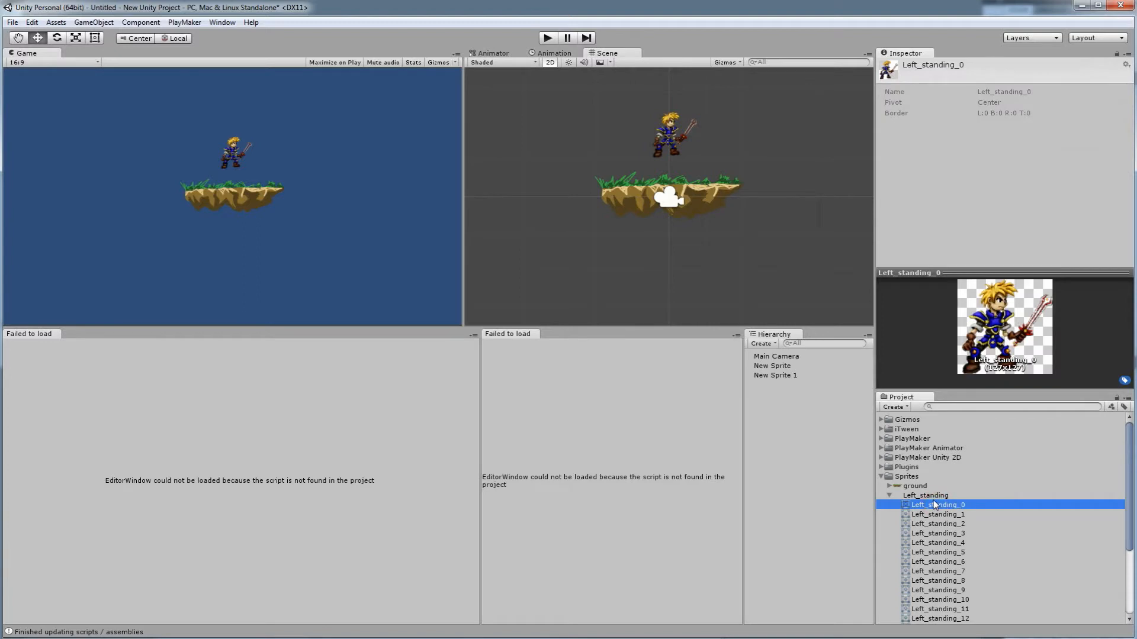
scroll(935, 503, down, 4)
shift+click(951, 613)
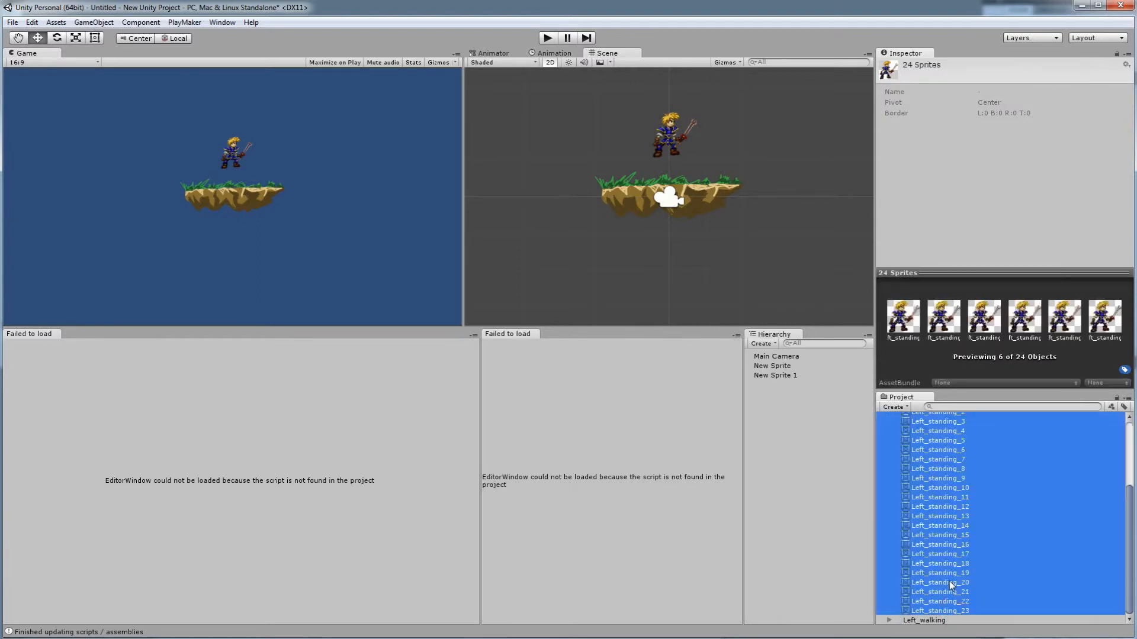
scroll(942, 590, up, 4)
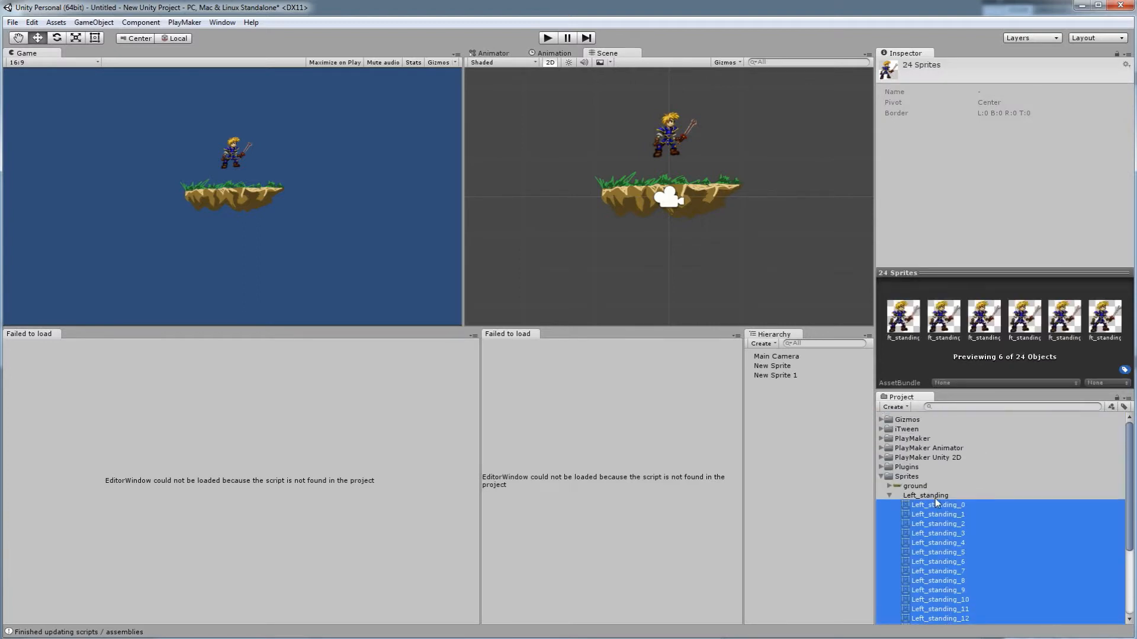
scroll(937, 499, down, 4)
scroll(939, 497, up, 4)
click(563, 52)
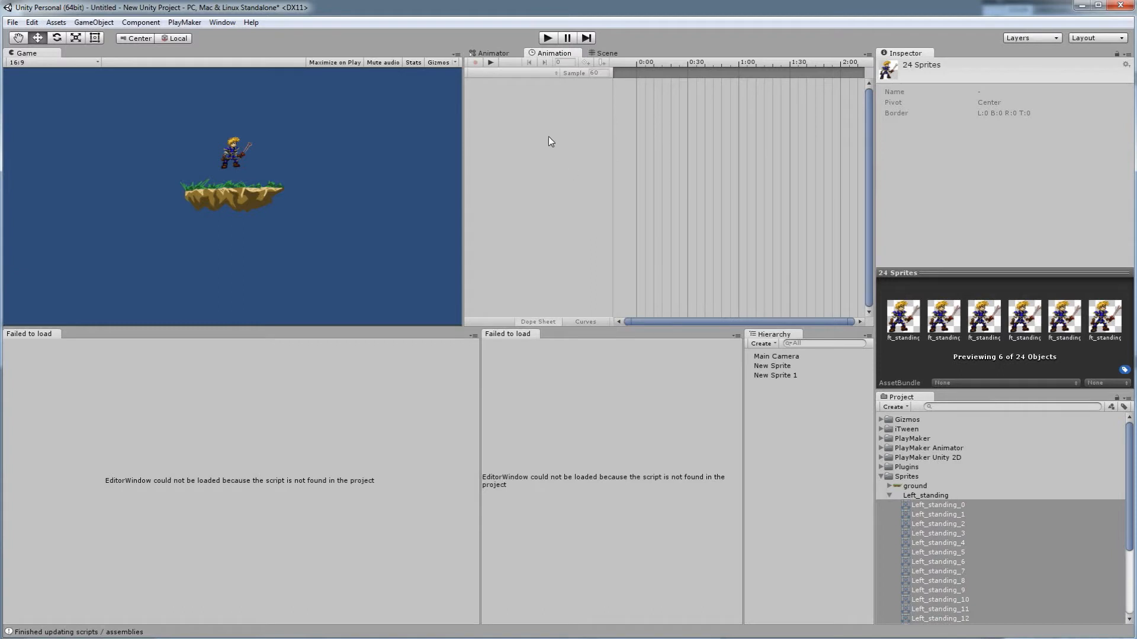
drag(931, 505, 667, 170)
click(606, 52)
Step: Try to rename the character's sprite object from New Sprite 1 to Character
click(673, 150)
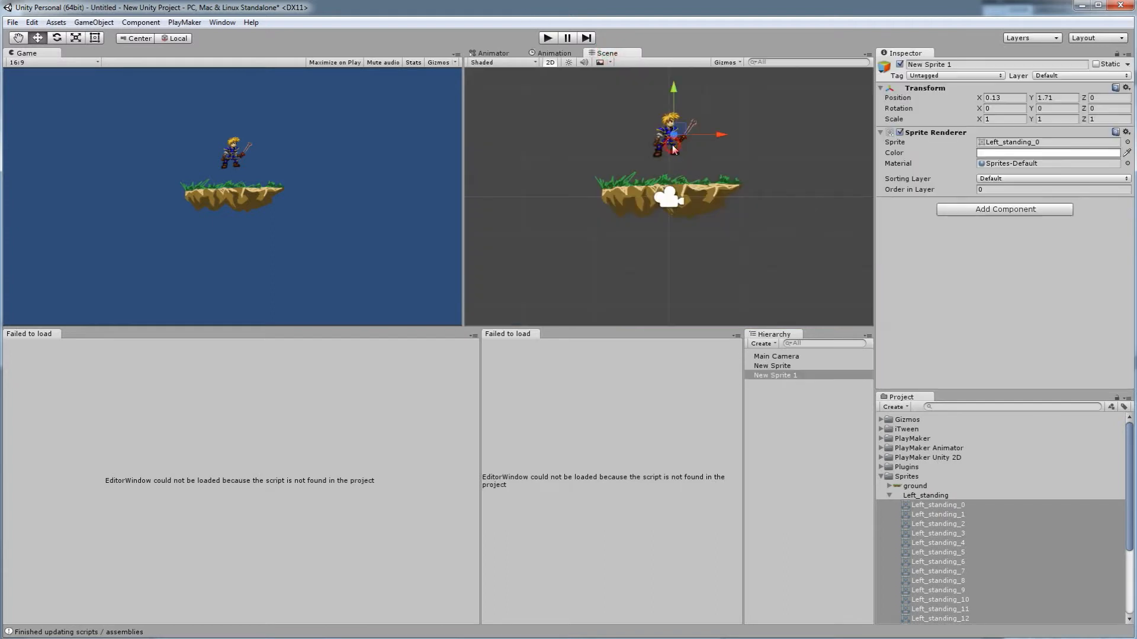
click(968, 64)
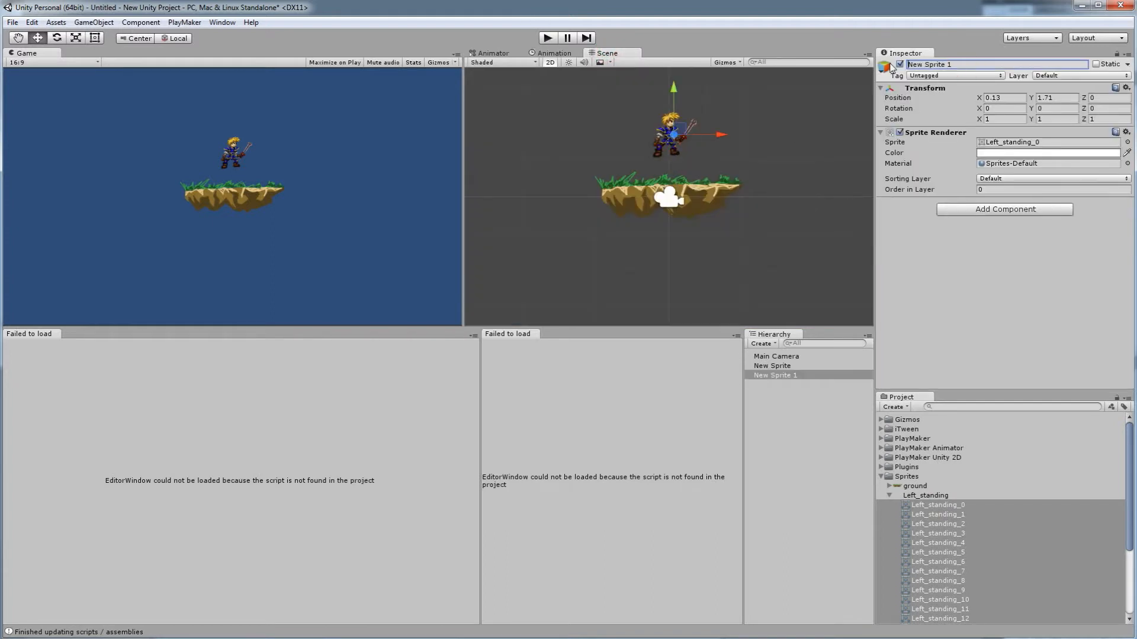
text(Character)
key(Delete)
key(Delete)
key(Delete)
key(Delete)
key(Delete)
key(Delete)
key(Delete)
key(Delete)
key(Delete)
key(Delete)
key(Delete)
key(Delete)
click(777, 444)
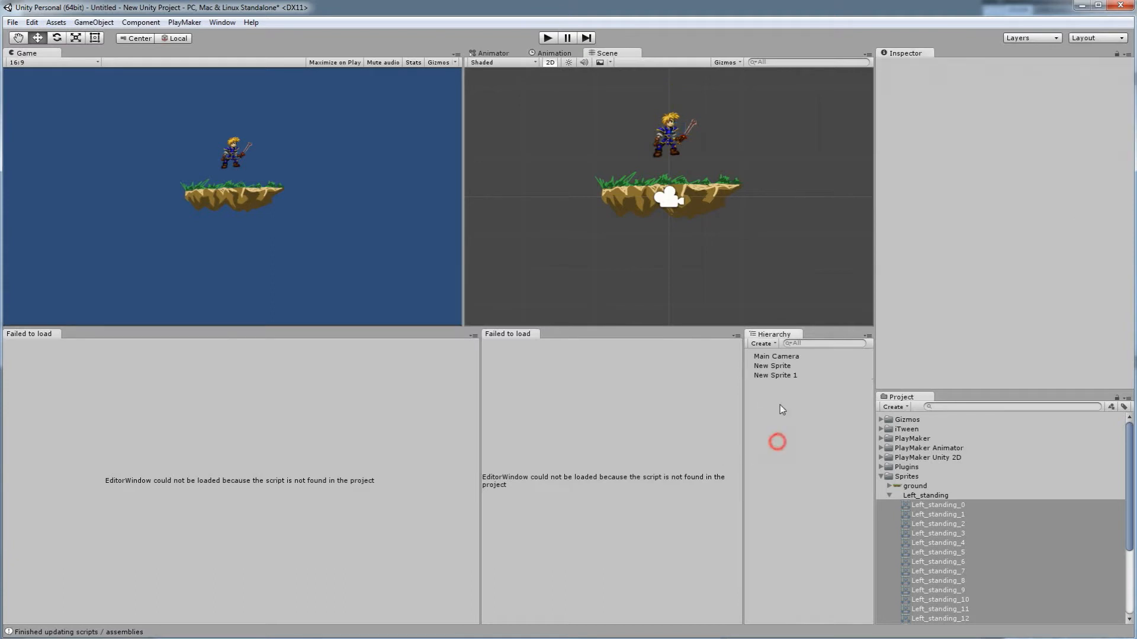
Step: Rename the character's sprite object New Sprite 1 to Character and show it in the Animation view
click(773, 376)
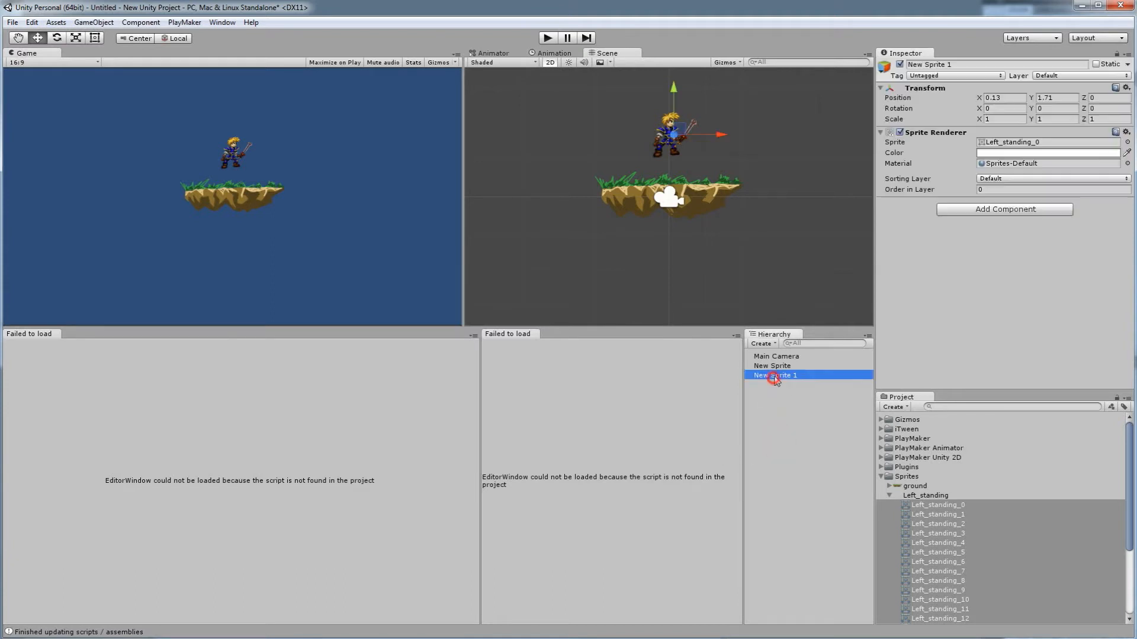
click(969, 68)
text(Character)
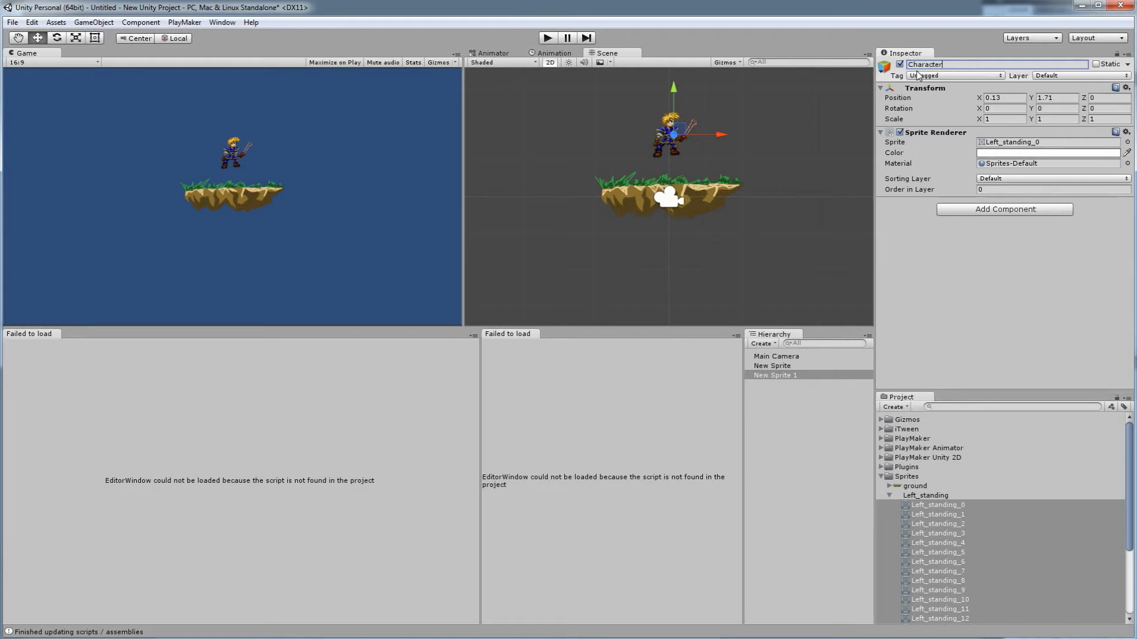
key(Return)
click(554, 53)
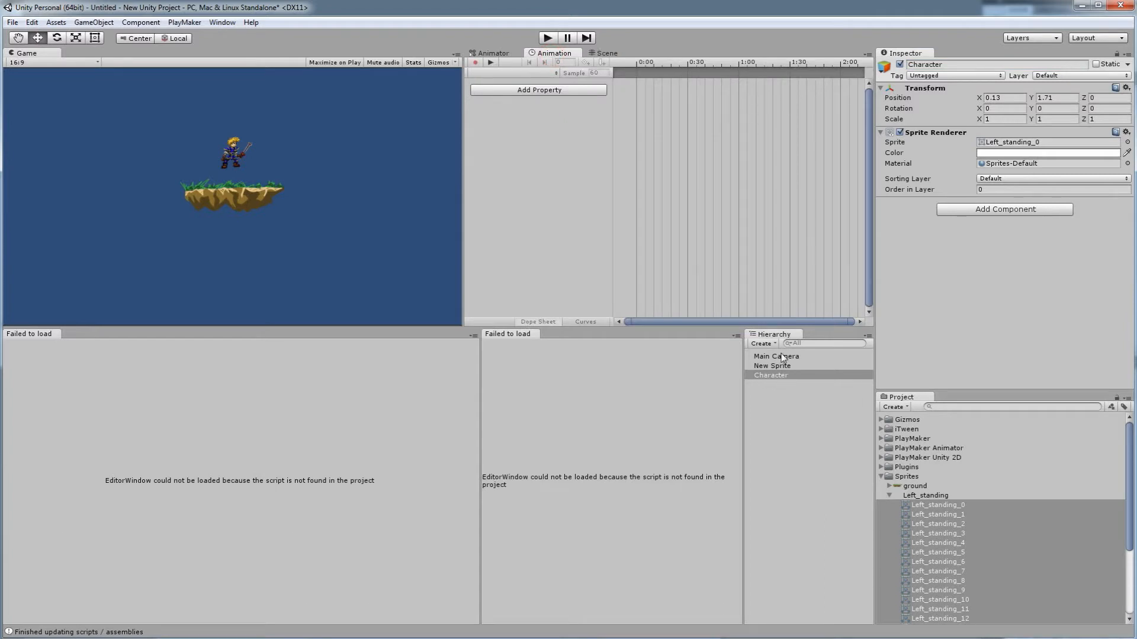
drag(951, 509, 652, 206)
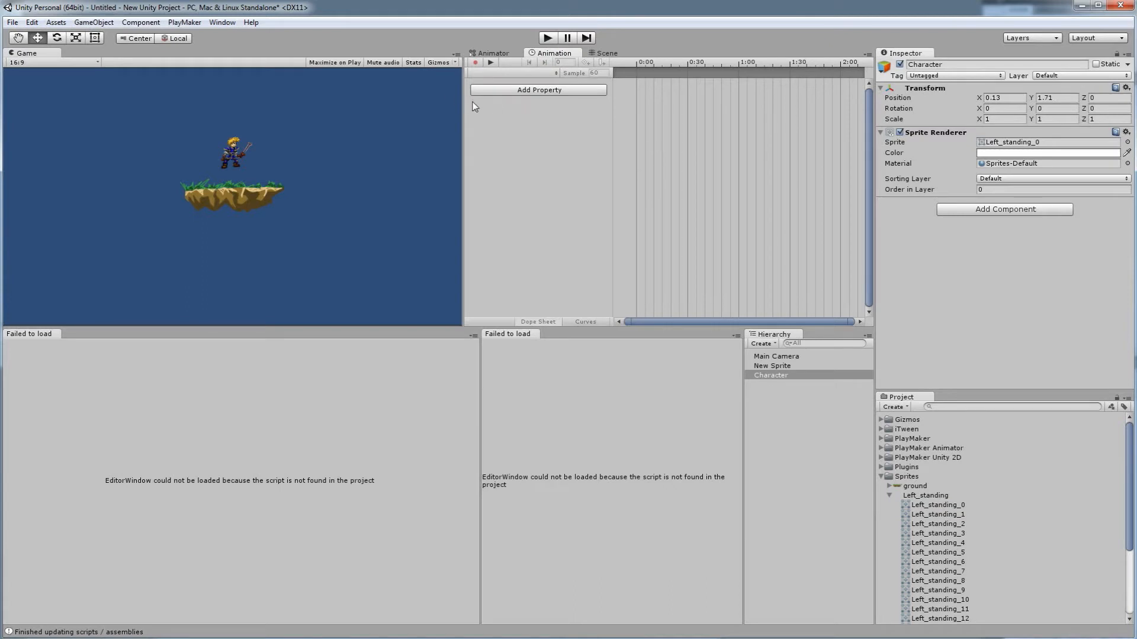
click(476, 63)
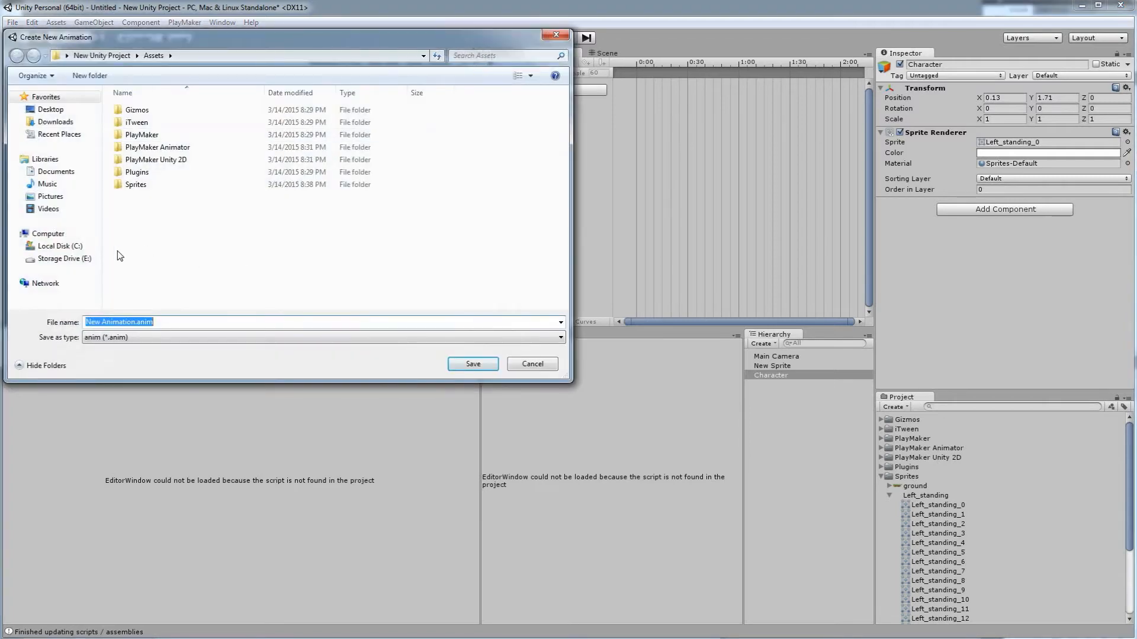
click(535, 364)
Step: Start a new animation clip for Character and create and open an Animations folder inside Assets to store it
click(545, 89)
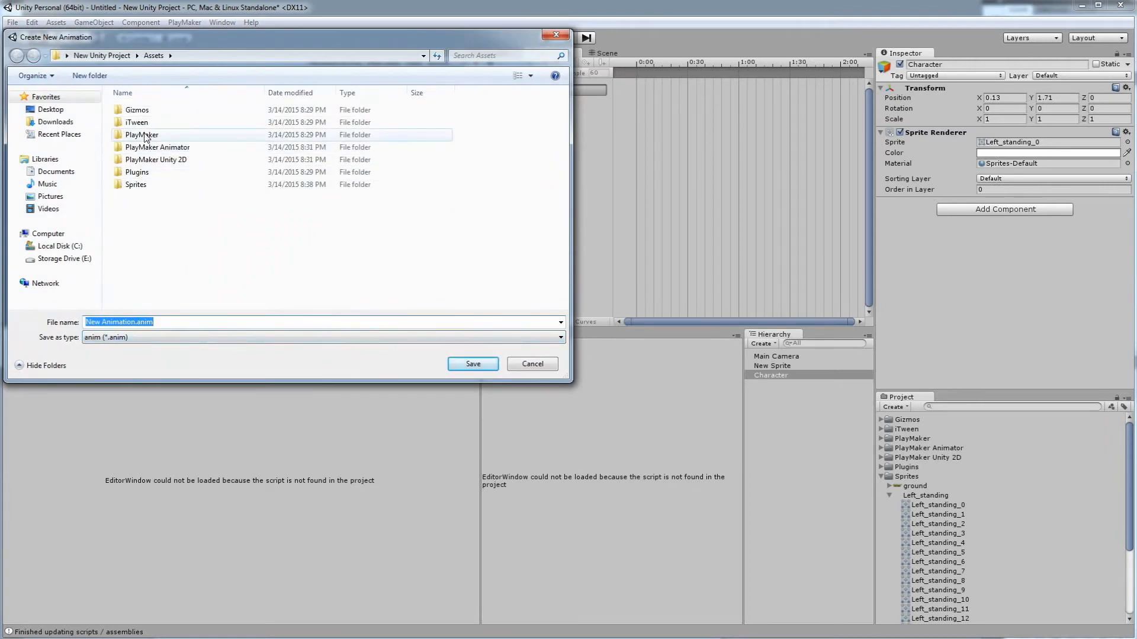
click(89, 75)
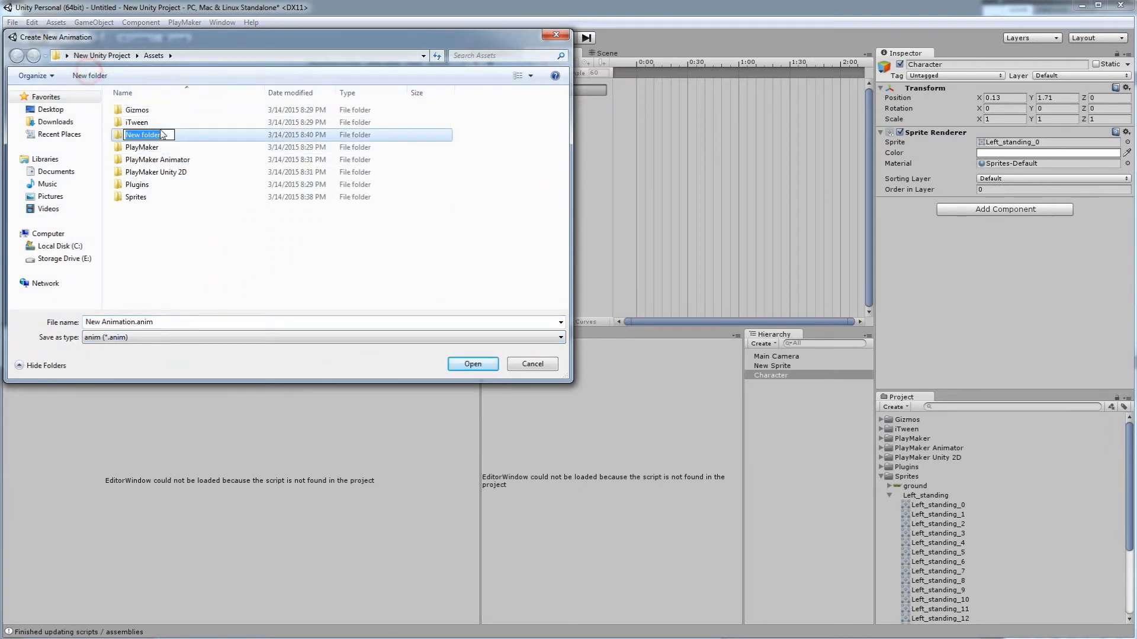
text(Animations)
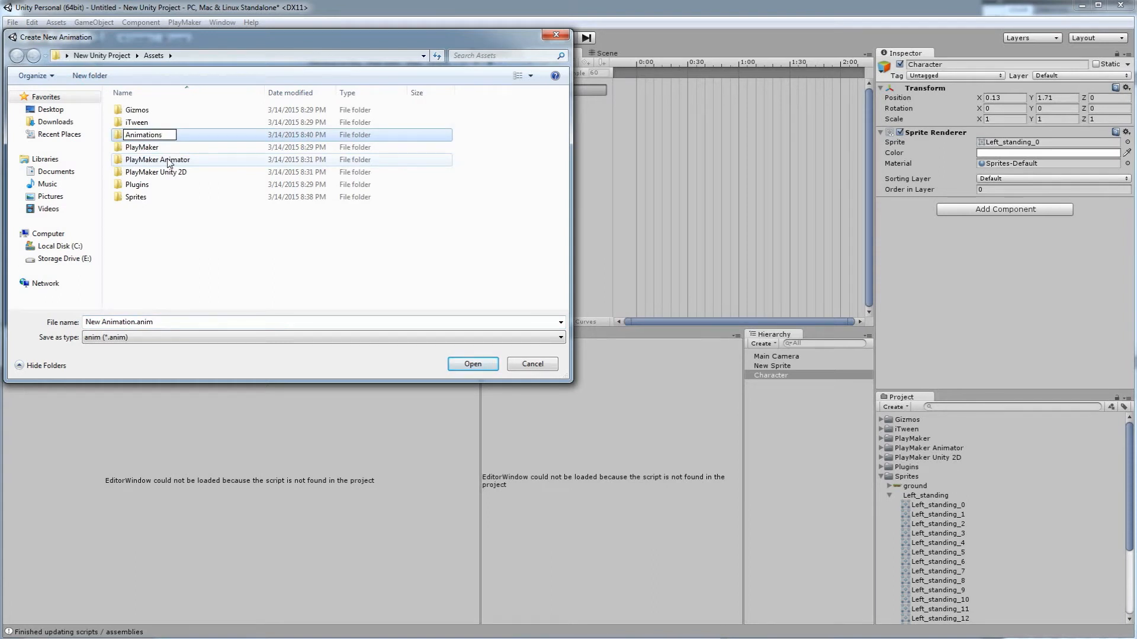
key(Return)
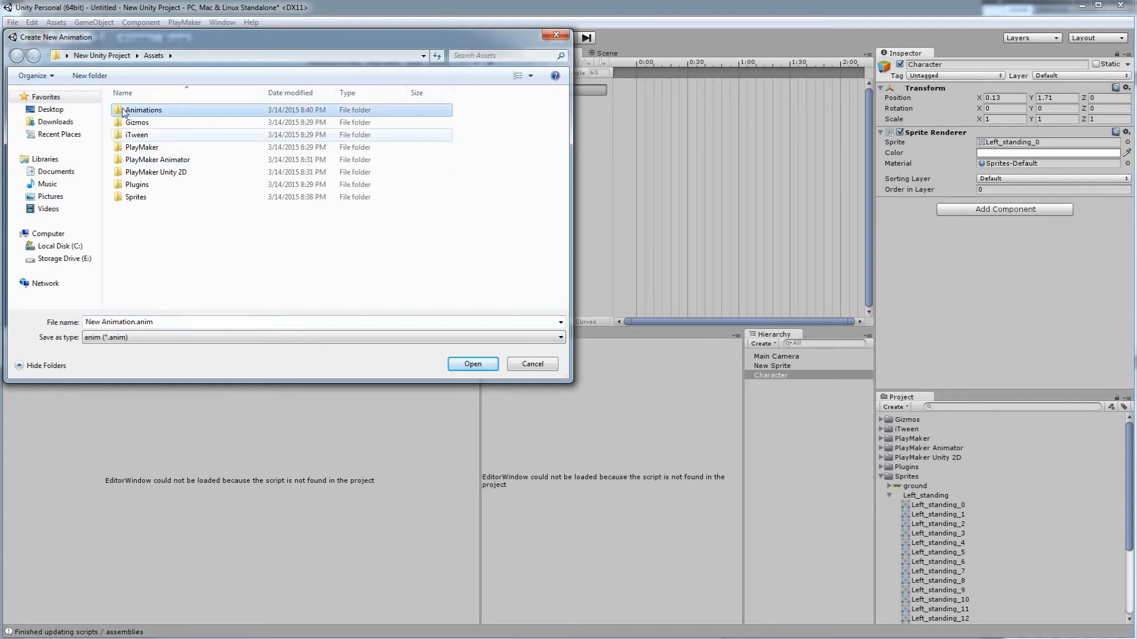
double_click(147, 111)
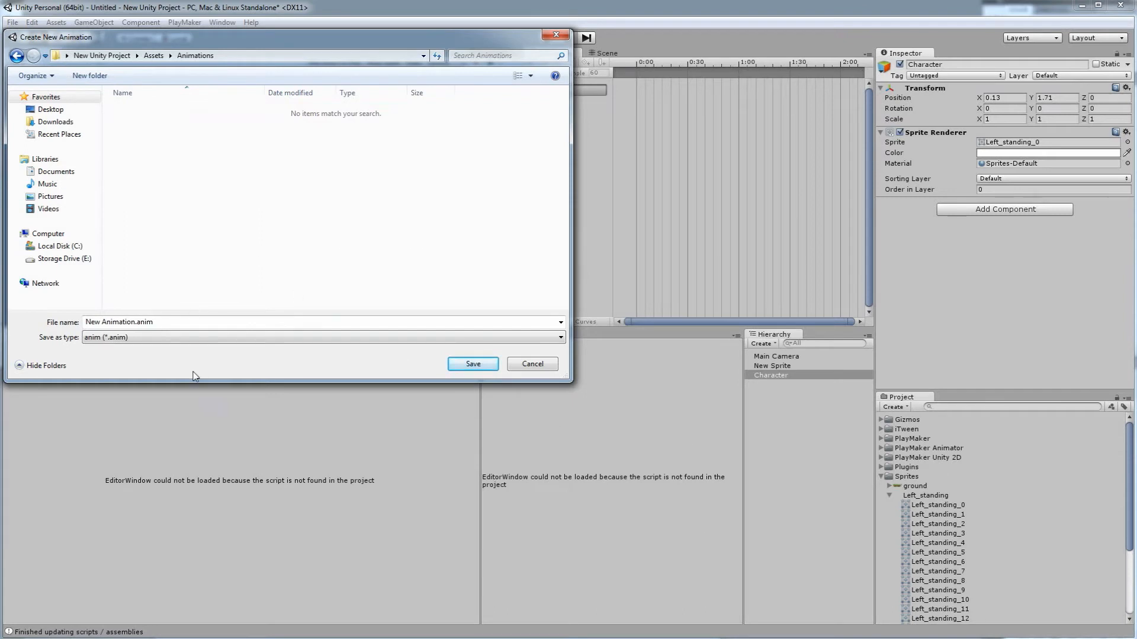
Step: Save the new clip as Idle in the Animations folder and dismiss the property list
click(174, 322)
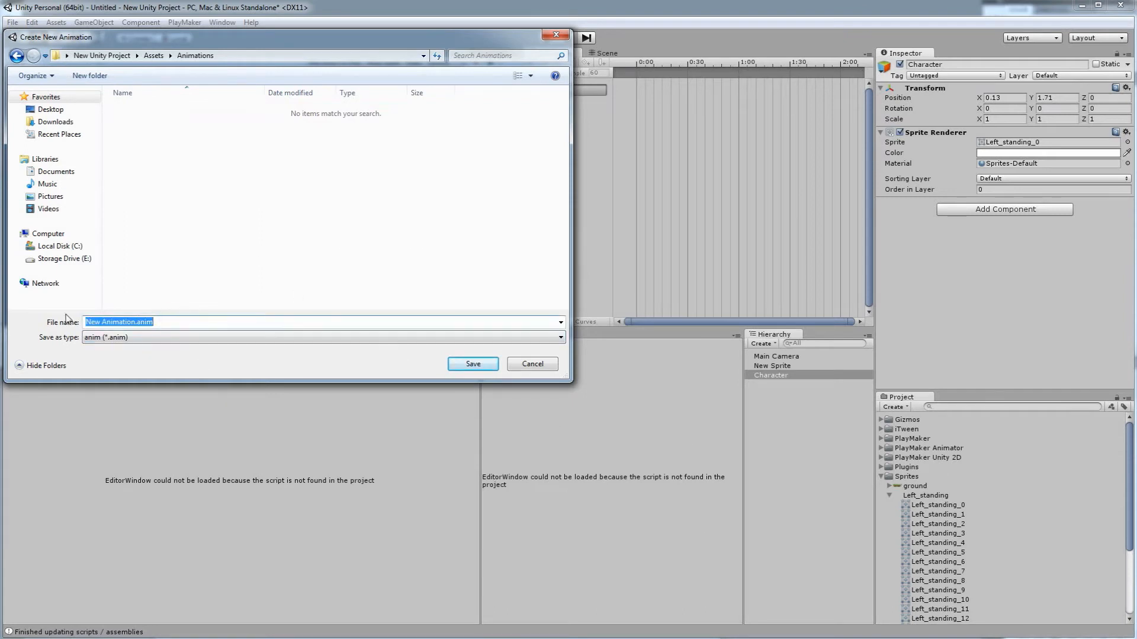
text(s)
text(dle)
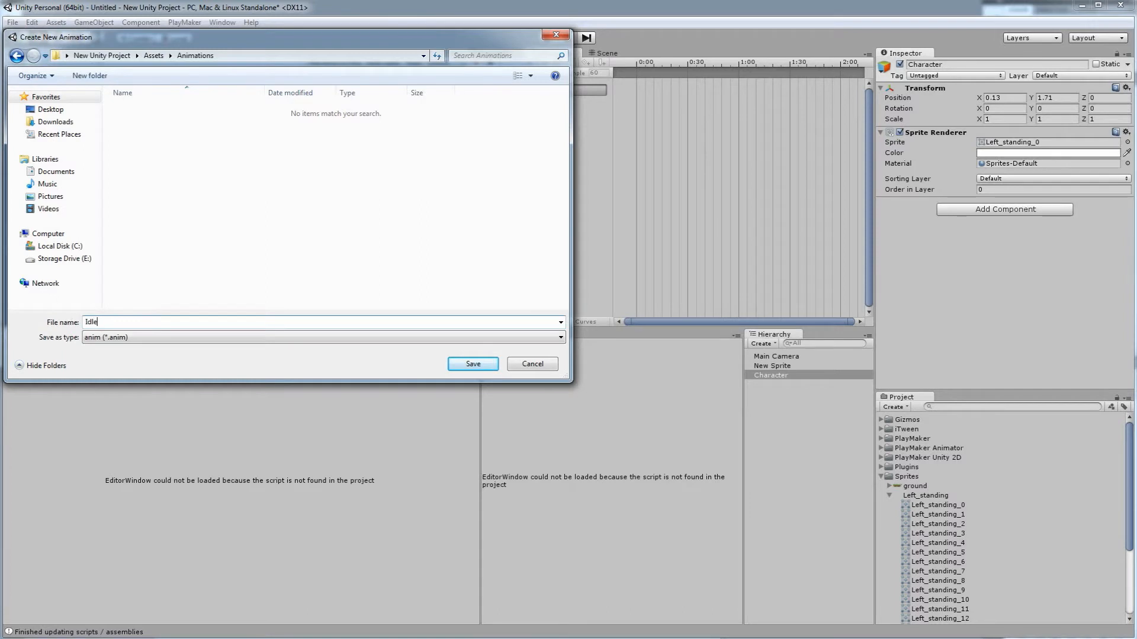
click(473, 364)
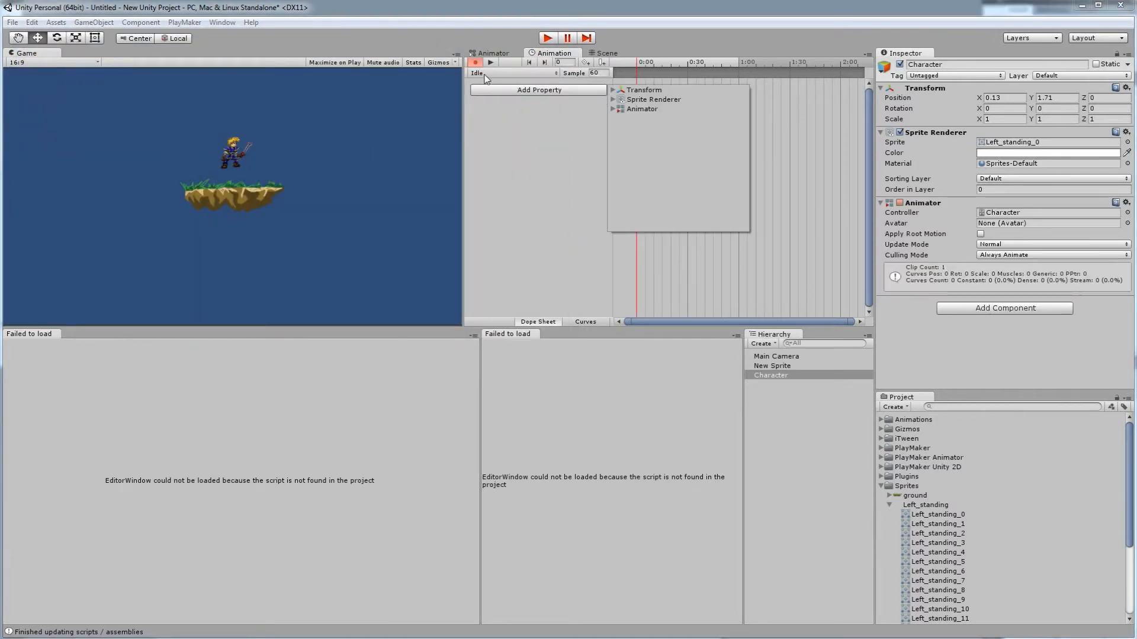
click(486, 77)
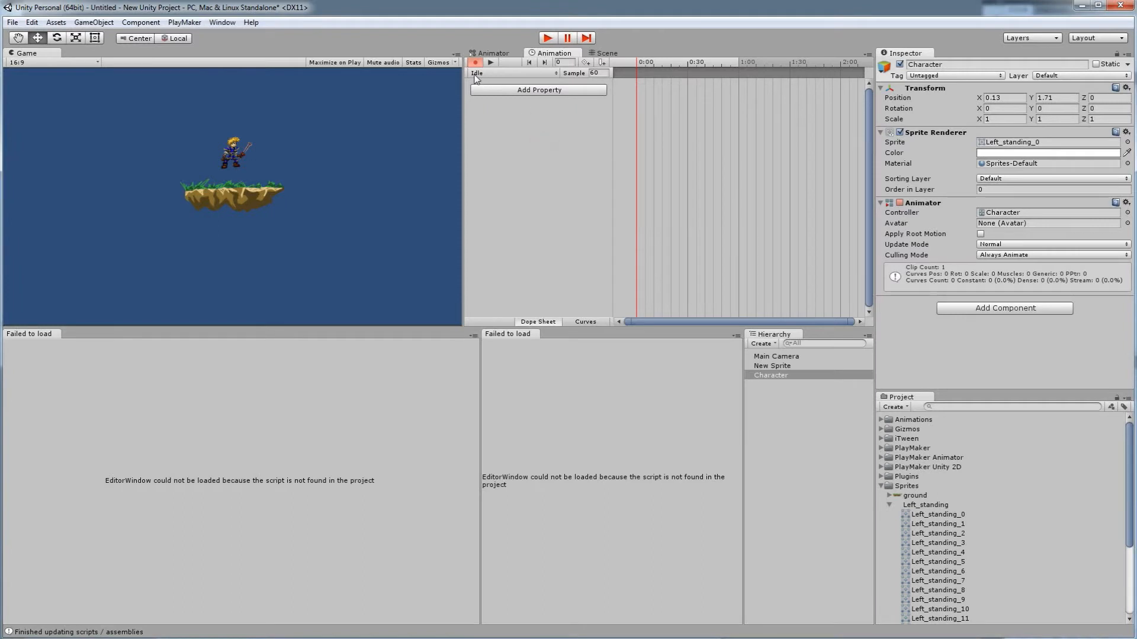
Step: Add the frames Left_standing_0 to Left_standing_23 to the Idle clip's timeline and set its sample rate to 30
click(936, 515)
scroll(935, 521, down, 4)
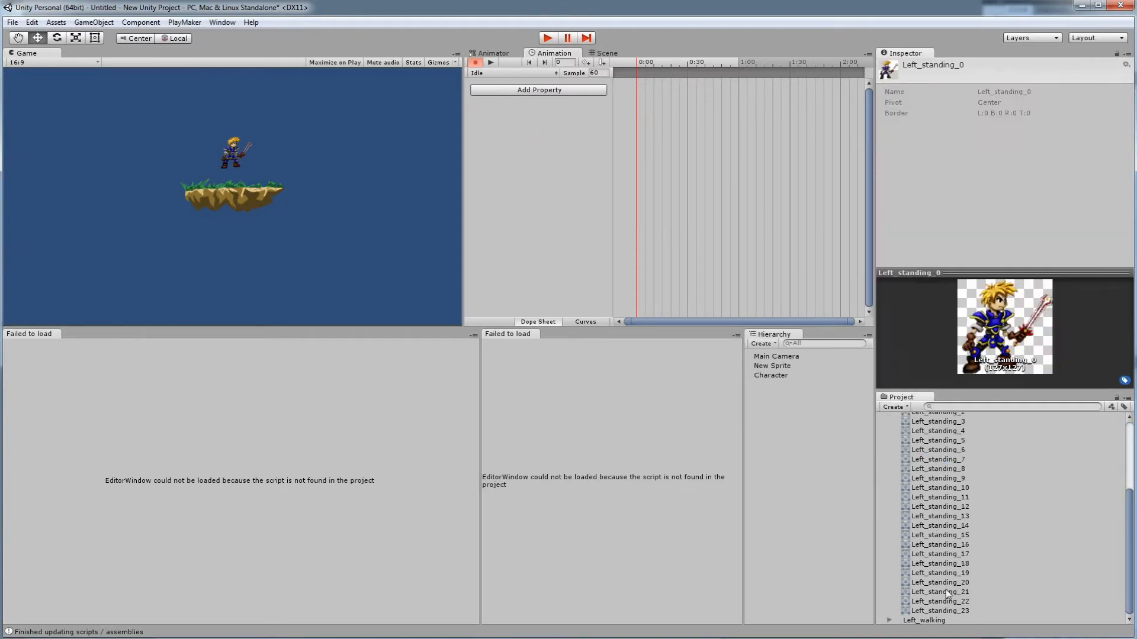
shift+click(940, 611)
scroll(946, 558, up, 4)
drag(953, 501, 719, 214)
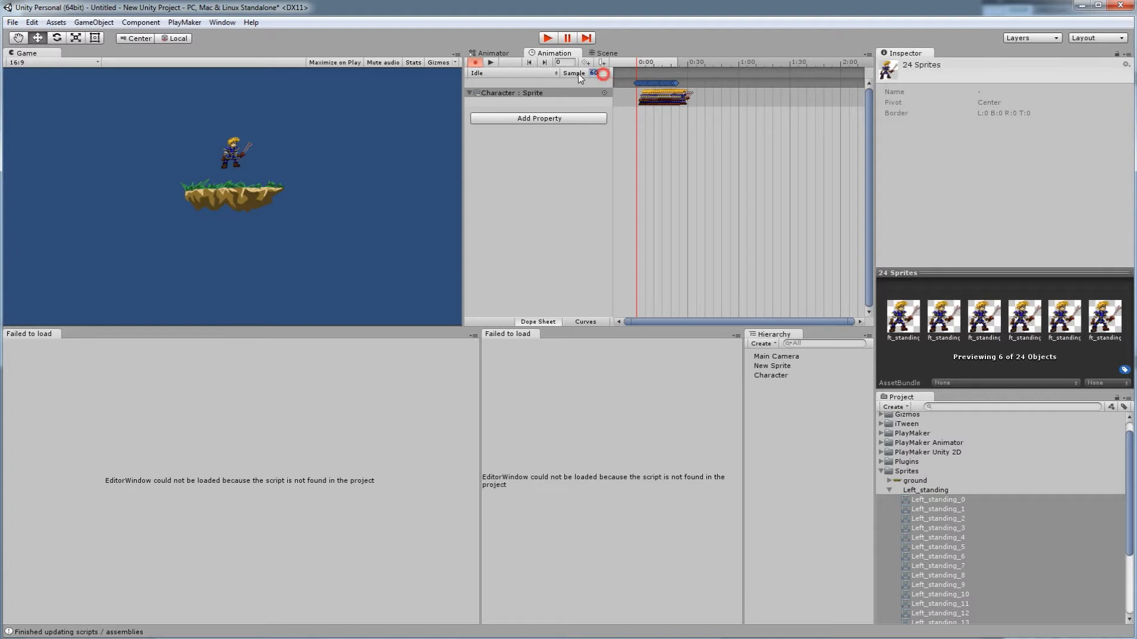
text(30)
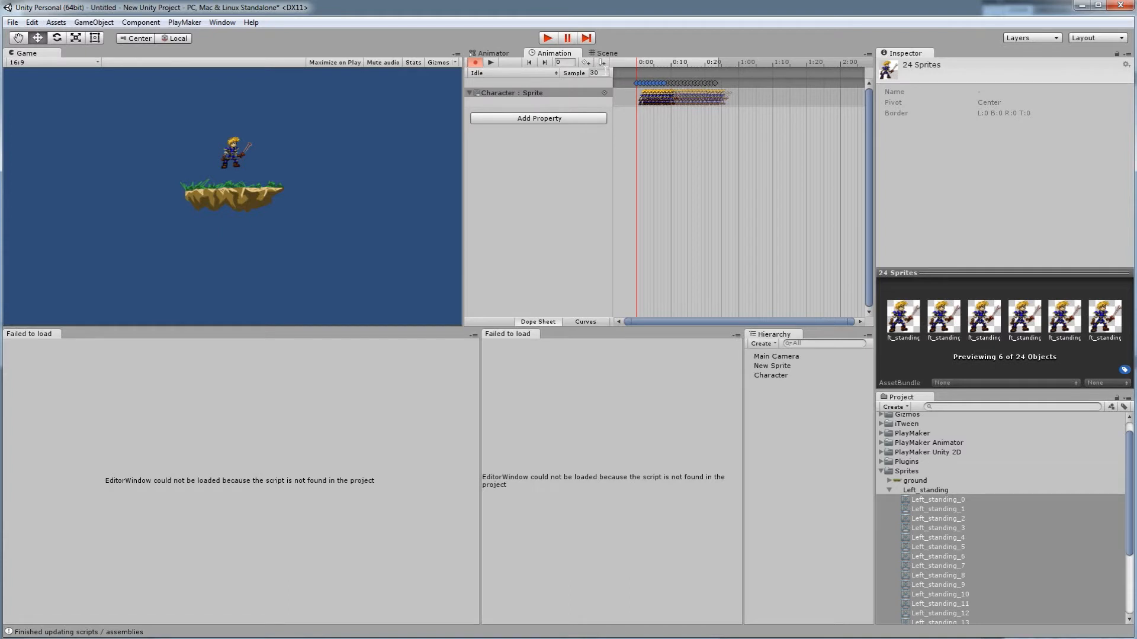
Step: Scrub through the Idle clip's first frames to preview the motion, turn off recording and return to the Scene view
click(642, 63)
mouse_move(643, 64)
mouse_down()
mouse_move(698, 67)
mouse_move(663, 66)
mouse_up()
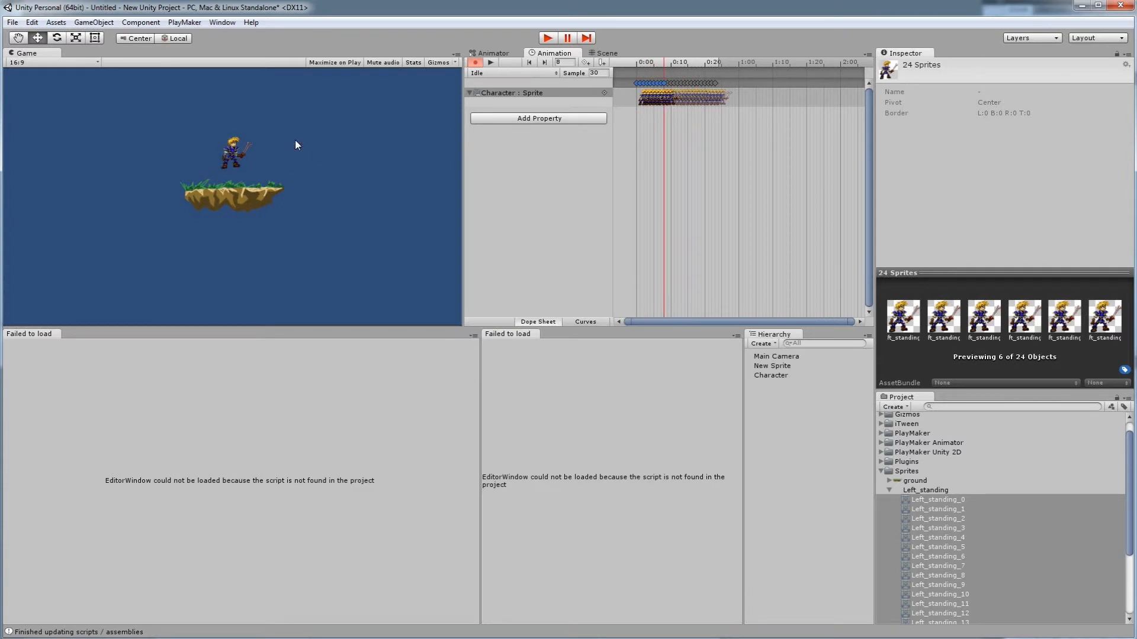
mouse_move(665, 65)
mouse_down()
mouse_move(677, 64)
mouse_move(649, 65)
mouse_move(692, 66)
mouse_move(654, 65)
mouse_up()
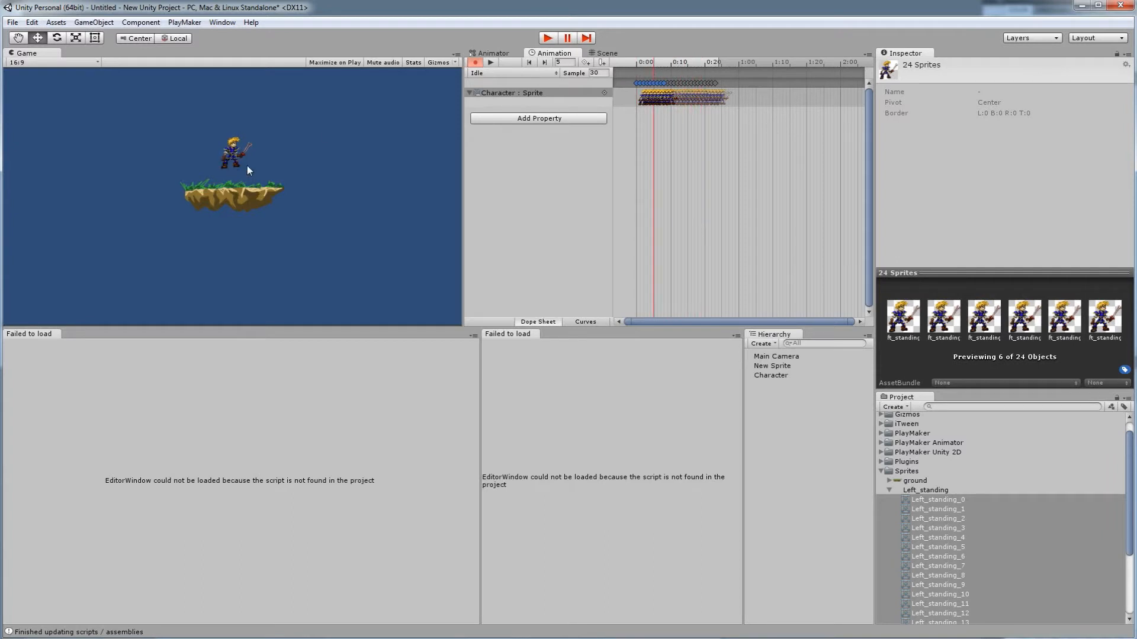
drag(659, 70, 636, 65)
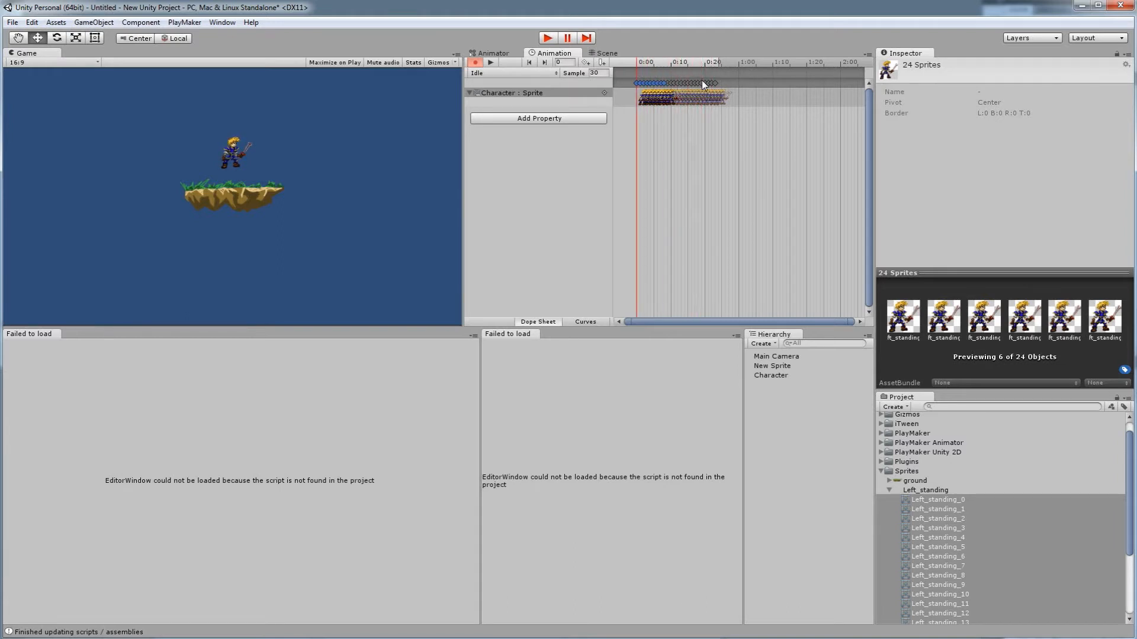
click(475, 62)
click(606, 54)
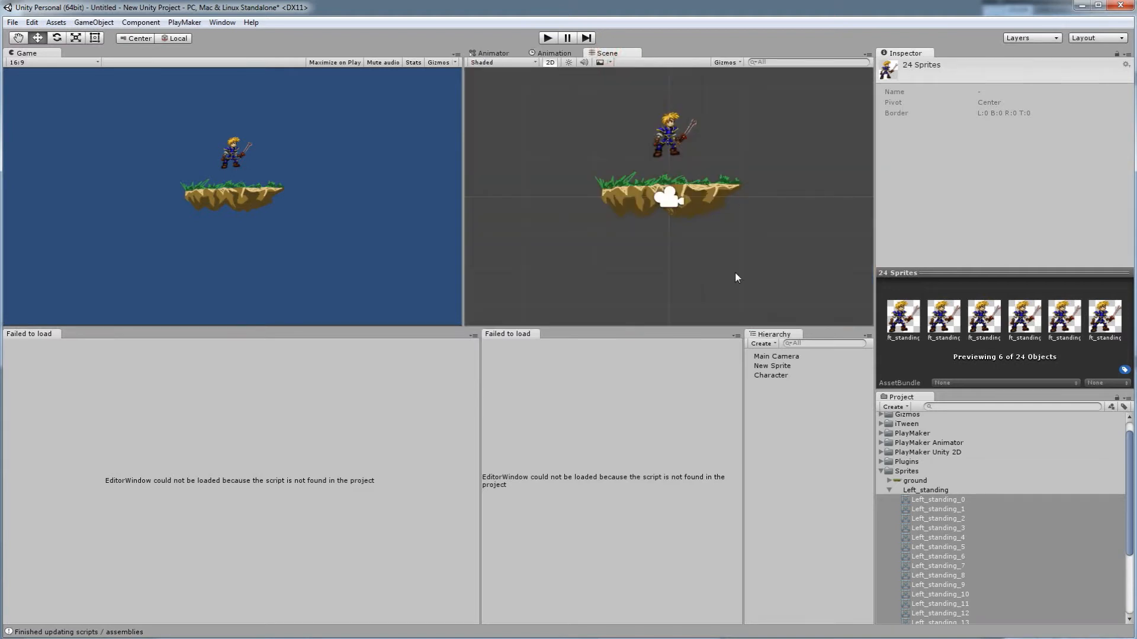
Step: Open Character's state graph in the Animator and move the Idle state directly below Entry
click(776, 376)
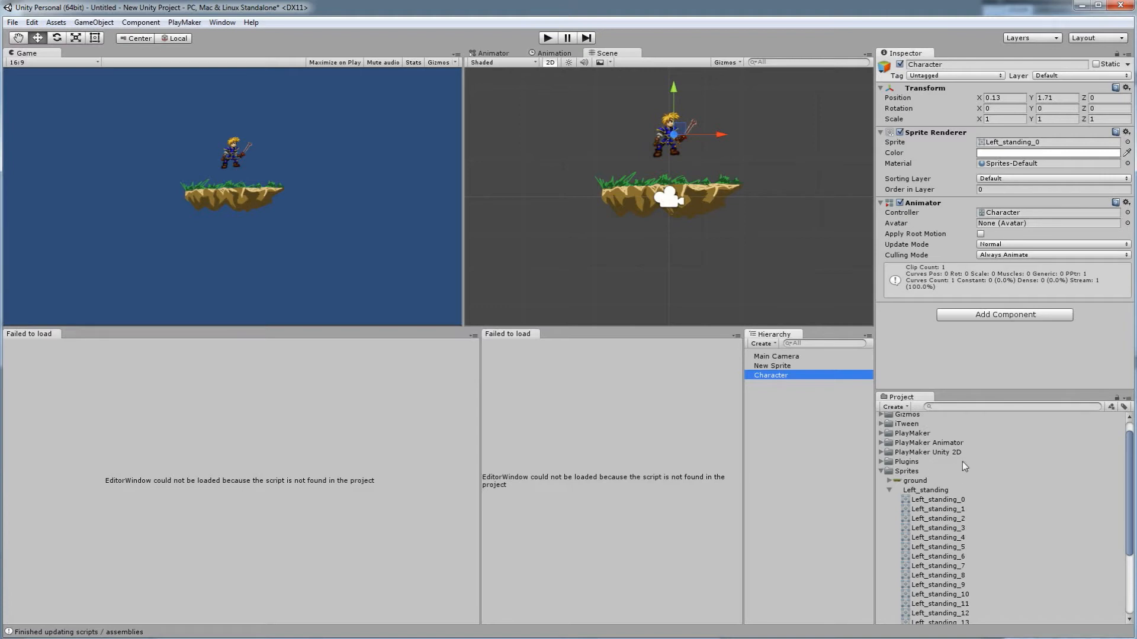
scroll(923, 425, down, 2)
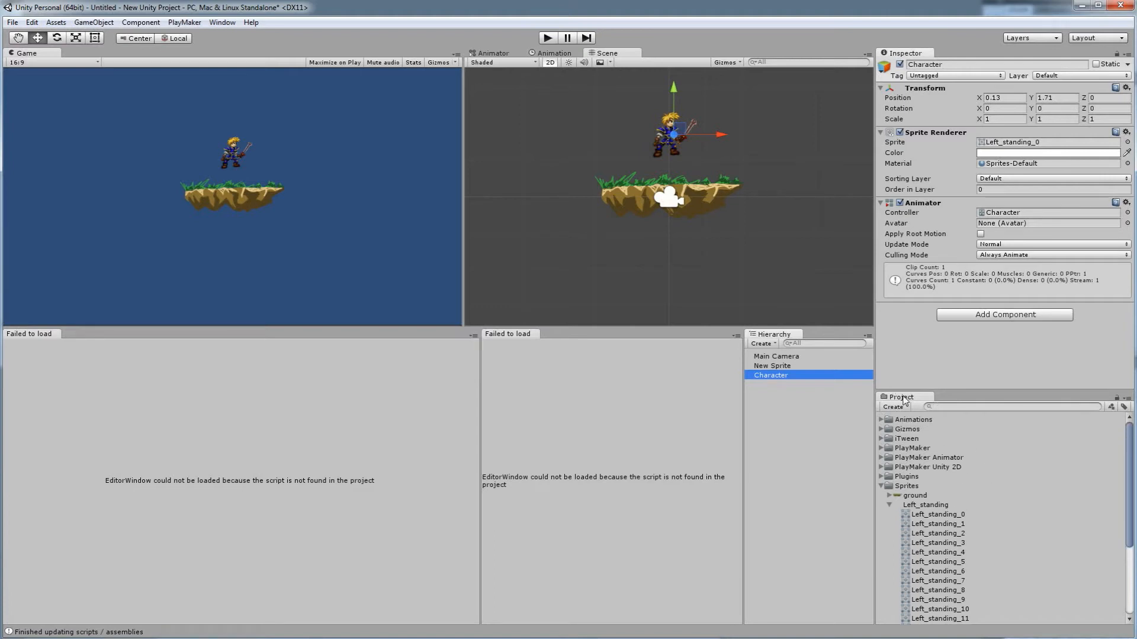
scroll(912, 426, up, 3)
click(495, 53)
middle_drag(628, 226, 751, 206)
scroll(694, 213, down, 1)
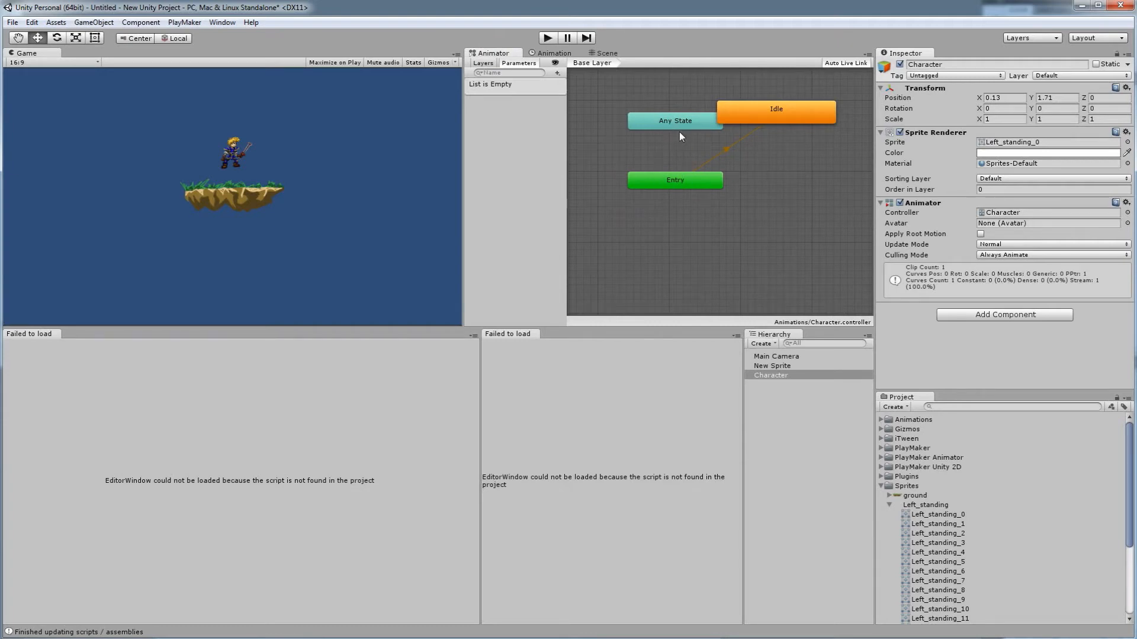
drag(787, 114, 689, 212)
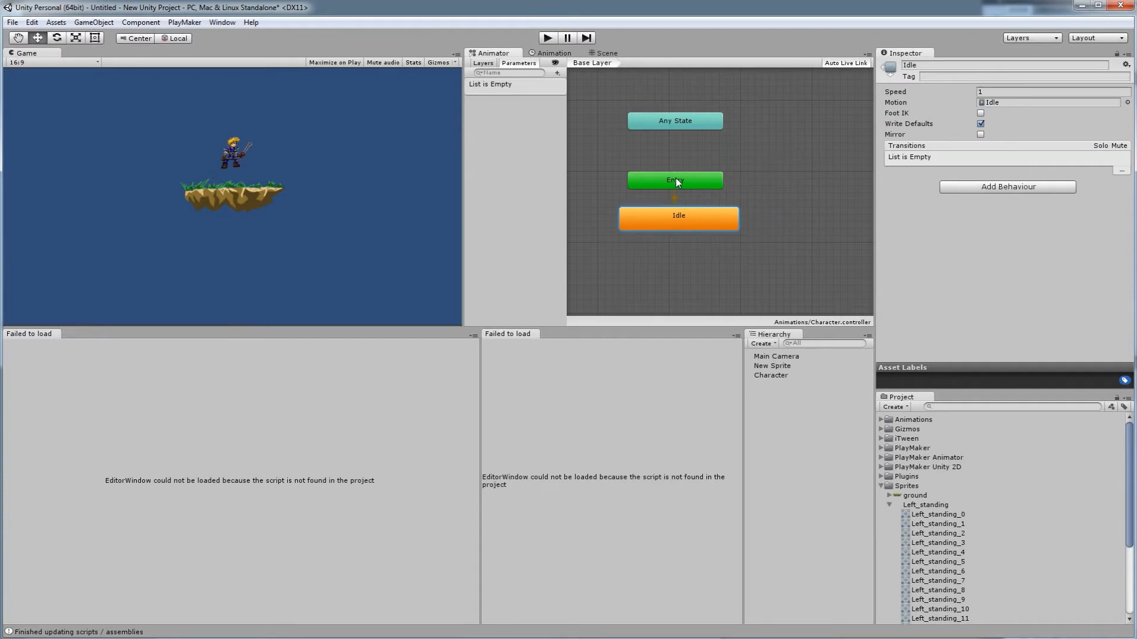
drag(670, 208, 663, 207)
drag(675, 218, 678, 217)
Step: Set the Main Camera's size to 2 in the scene and raise it to about Y 0.75 to frame the character and ground
click(604, 52)
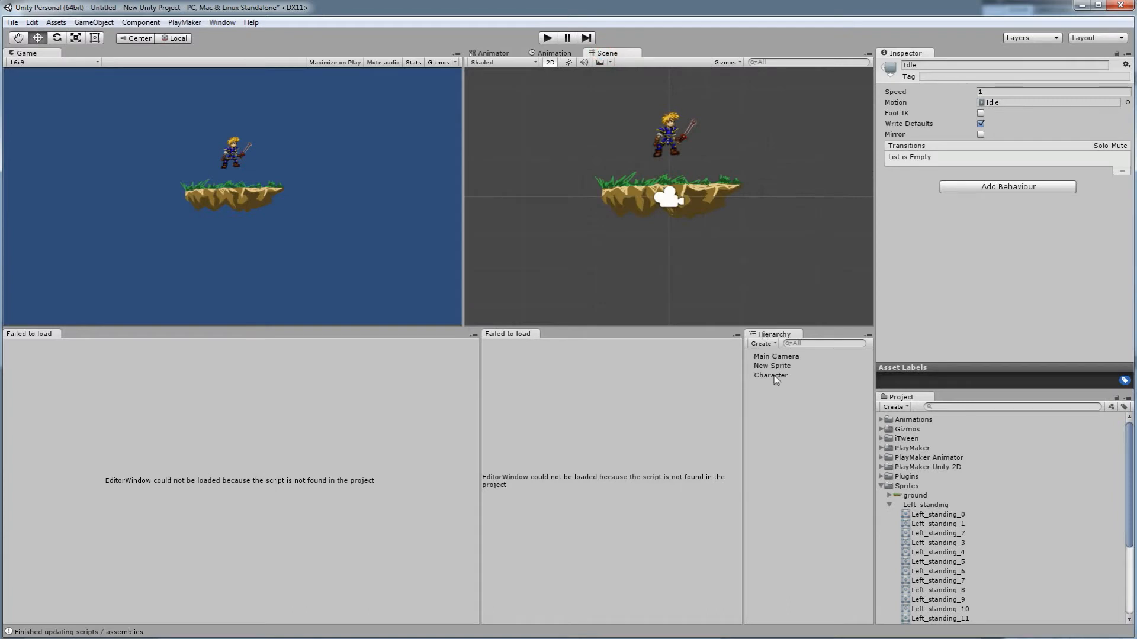
click(773, 357)
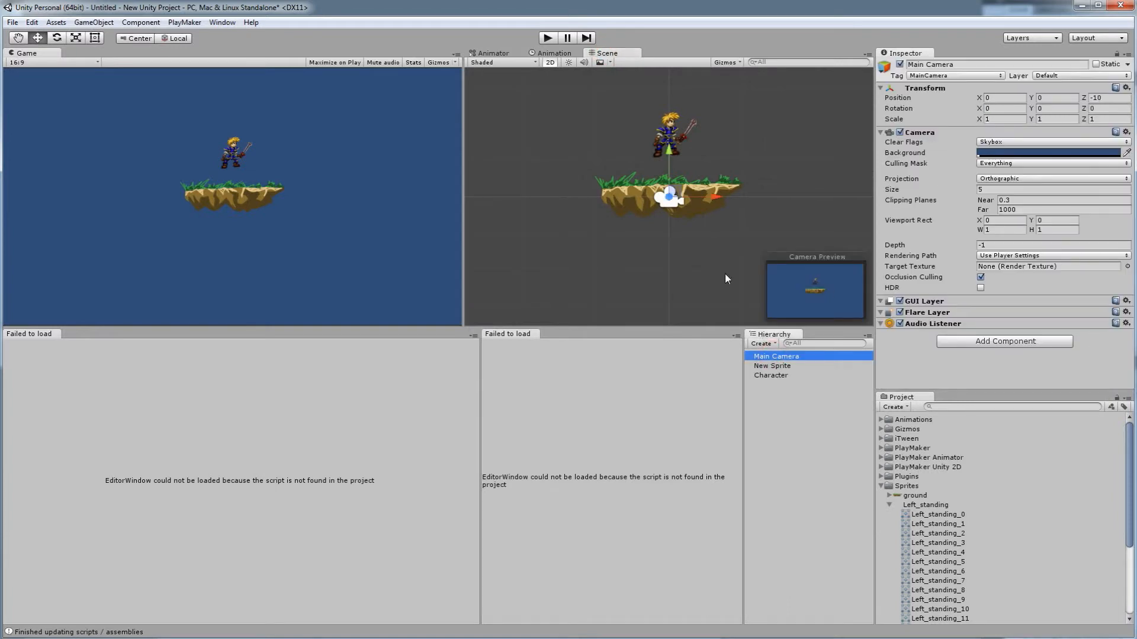
click(1005, 189)
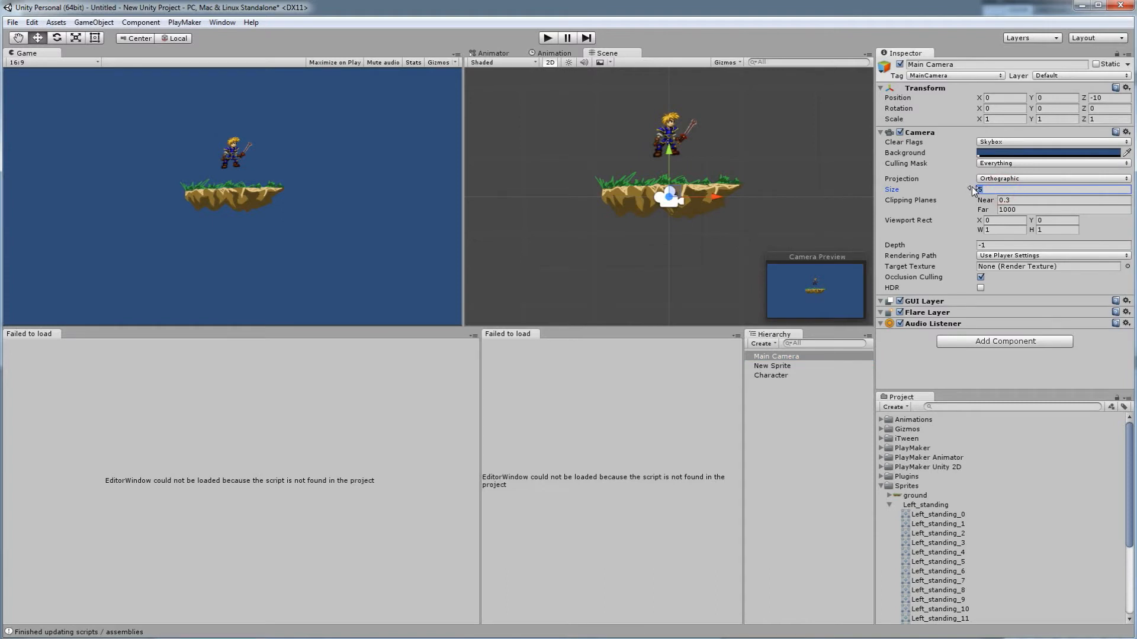
text(2)
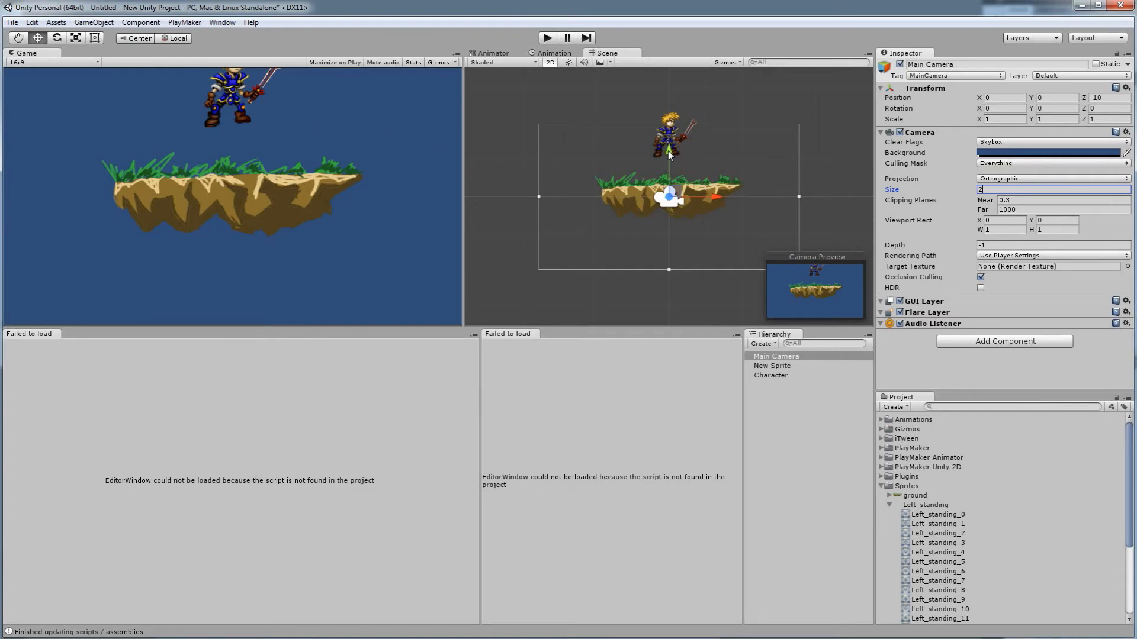
drag(668, 150, 667, 126)
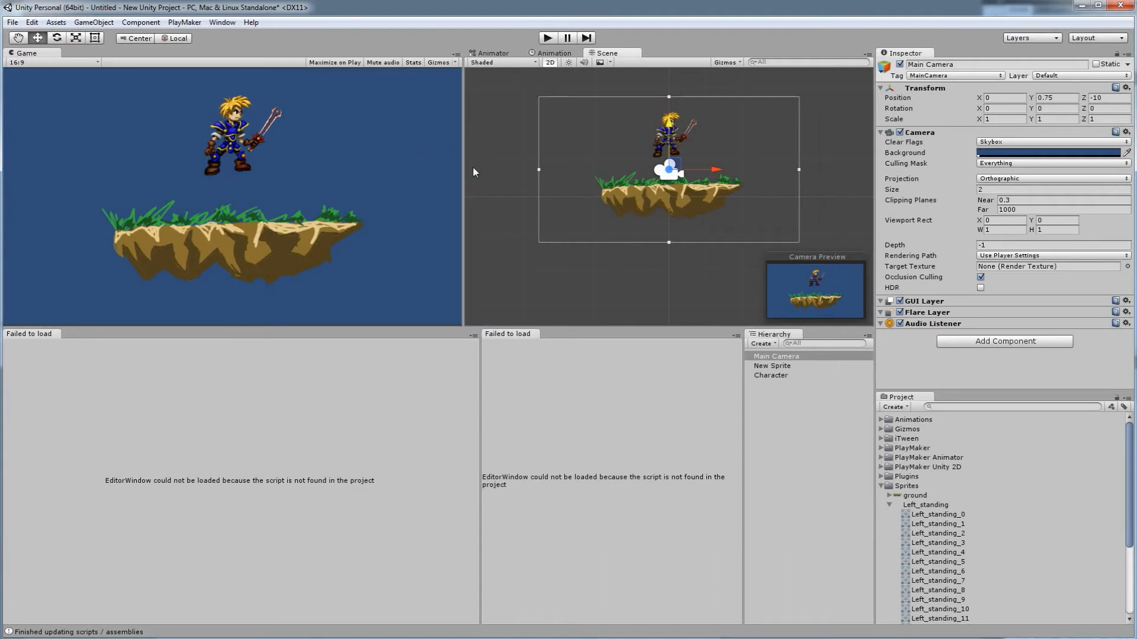
Step: Play the game to check the Idle animation, watch its state in the Animator, and stop playback
click(547, 39)
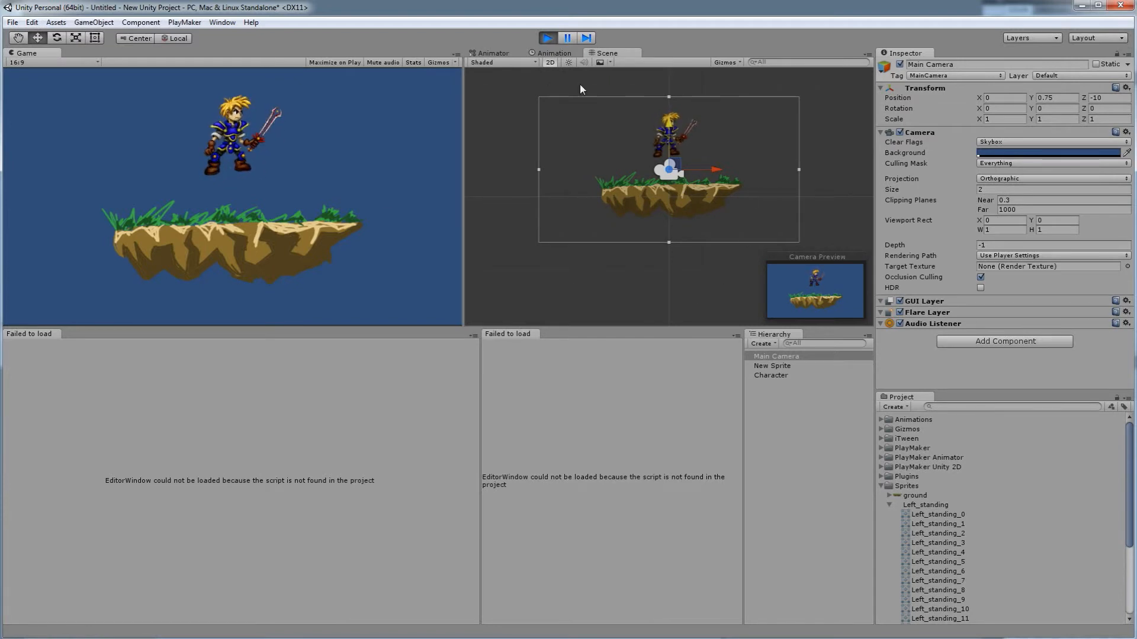
click(493, 53)
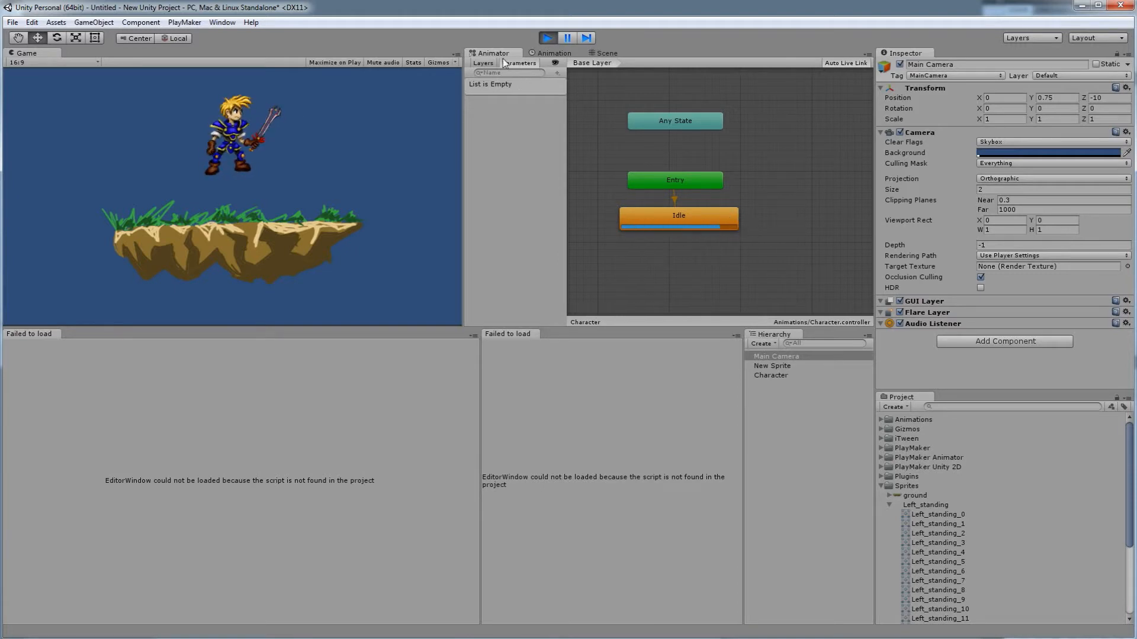
click(547, 38)
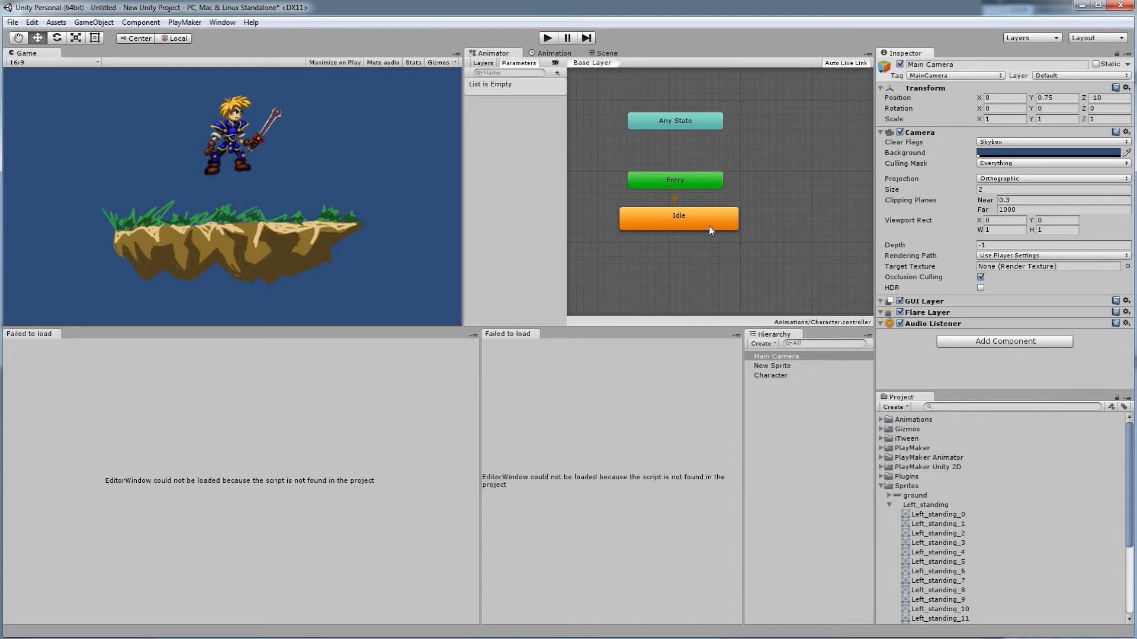
Step: Set the Left_walking texture's Sprite Mode to Multiple and its Max Size to 4096, and apply the import settings
drag(1129, 474, 1129, 562)
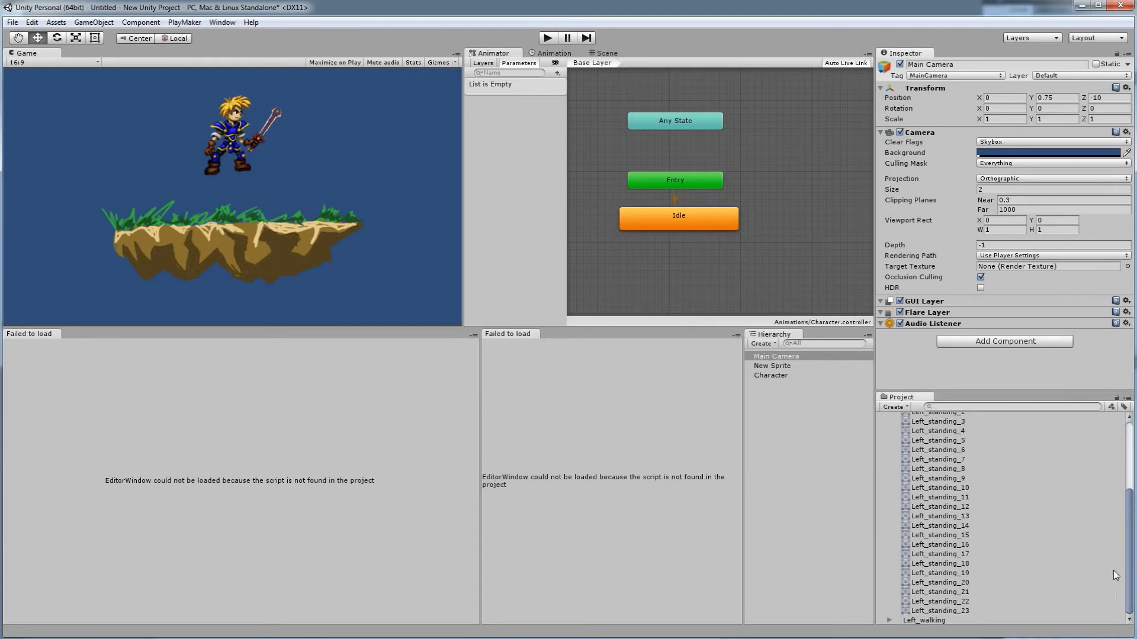
click(883, 621)
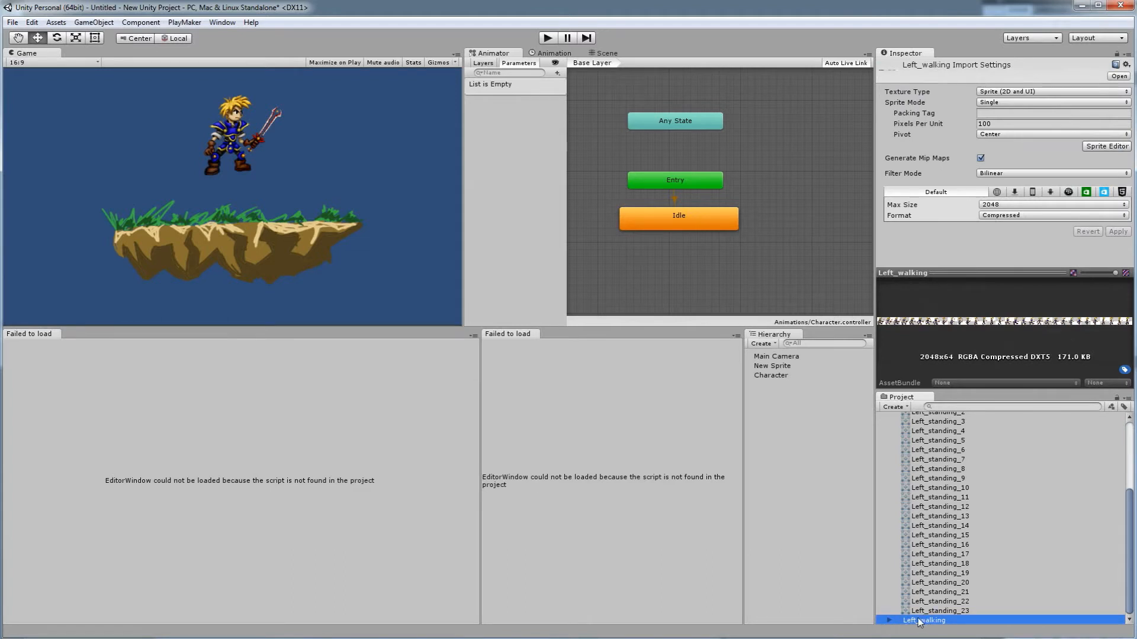
click(997, 101)
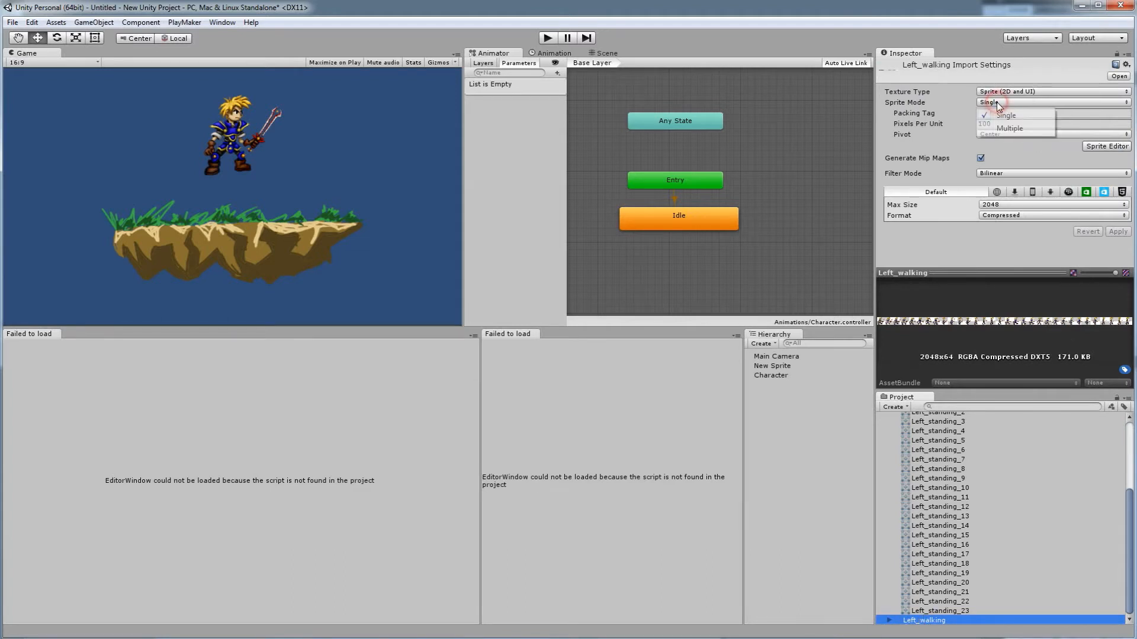
click(1009, 130)
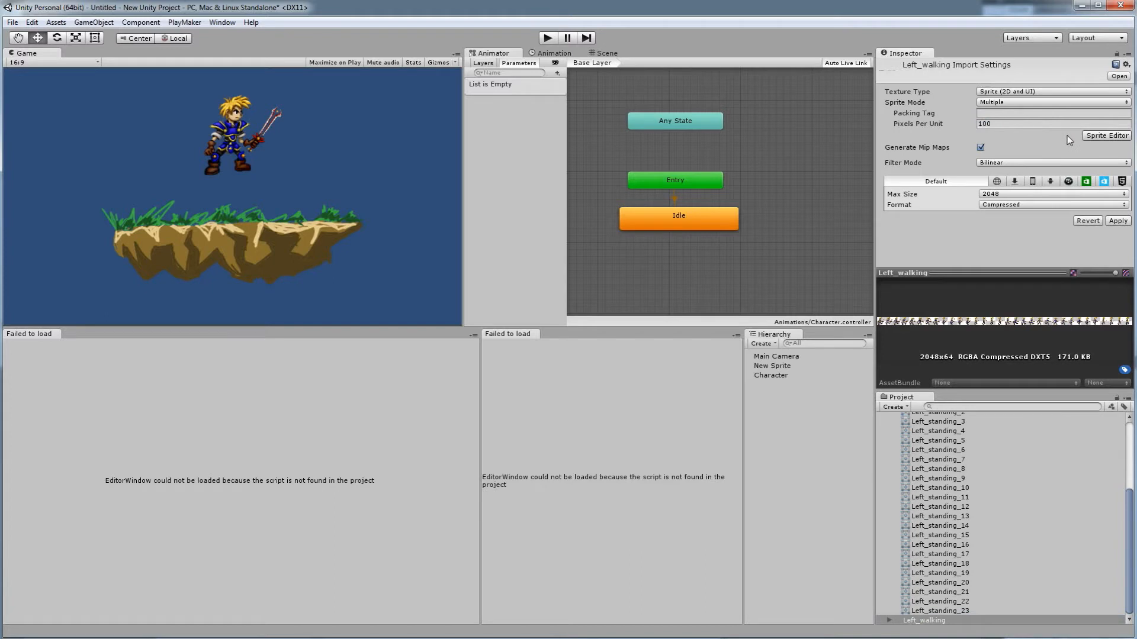
click(1091, 138)
click(1007, 194)
click(1005, 297)
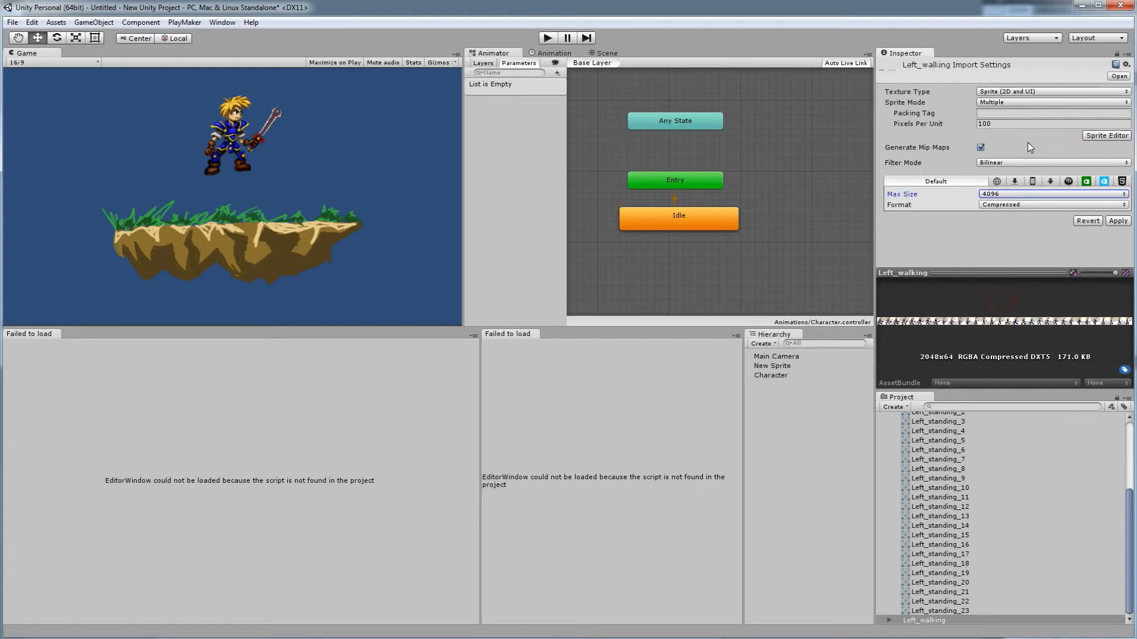
click(1117, 221)
Step: Inspect the walking frames up close in the Sprite Editor, and apply the Truecolor format to Left_walking
click(1106, 136)
scroll(365, 248, up, 3)
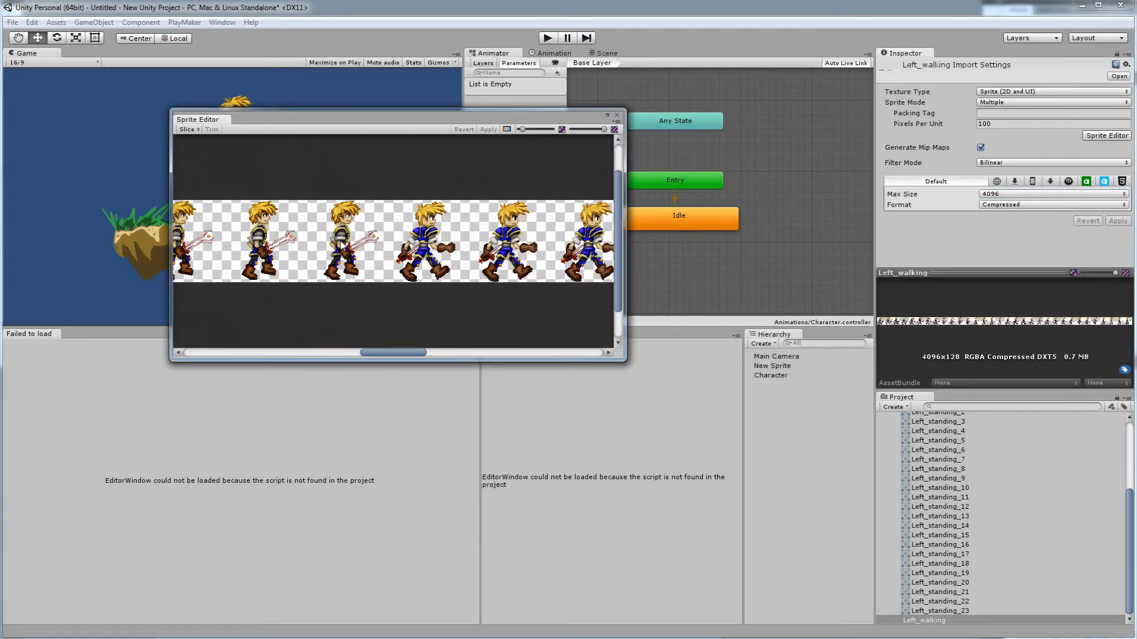
scroll(343, 247, up, 3)
scroll(312, 232, up, 2)
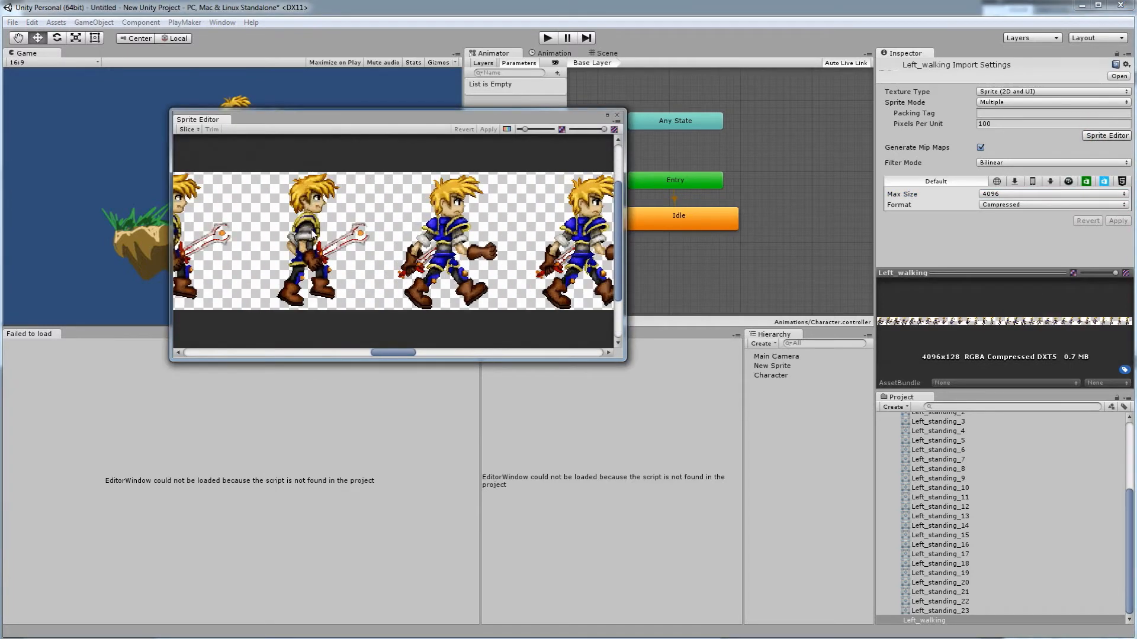
scroll(314, 207, up, 2)
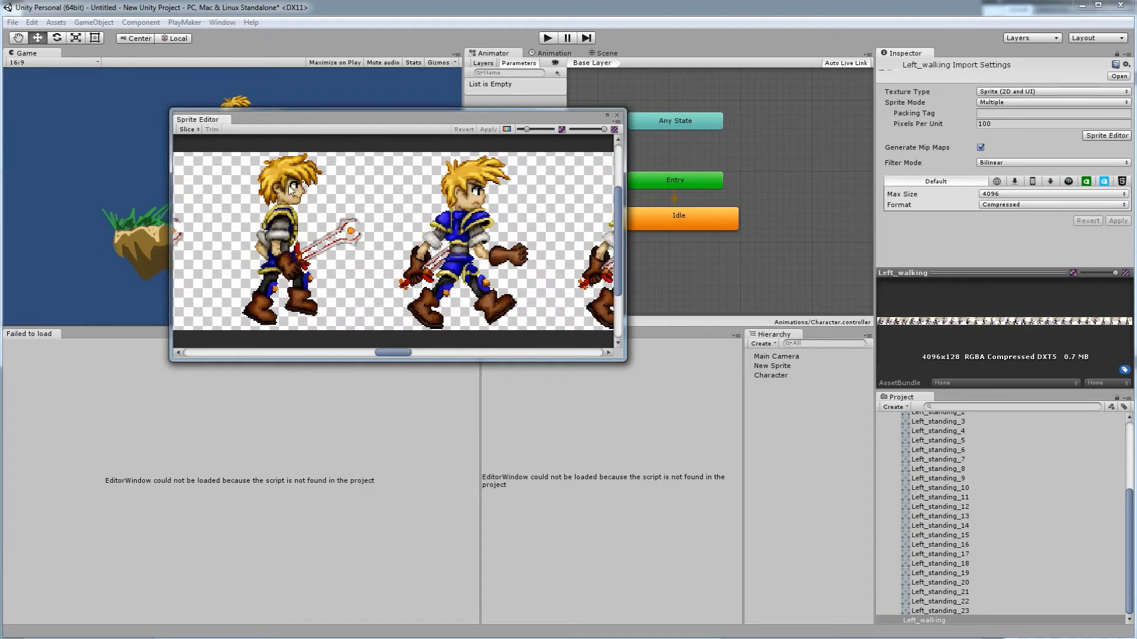
click(999, 205)
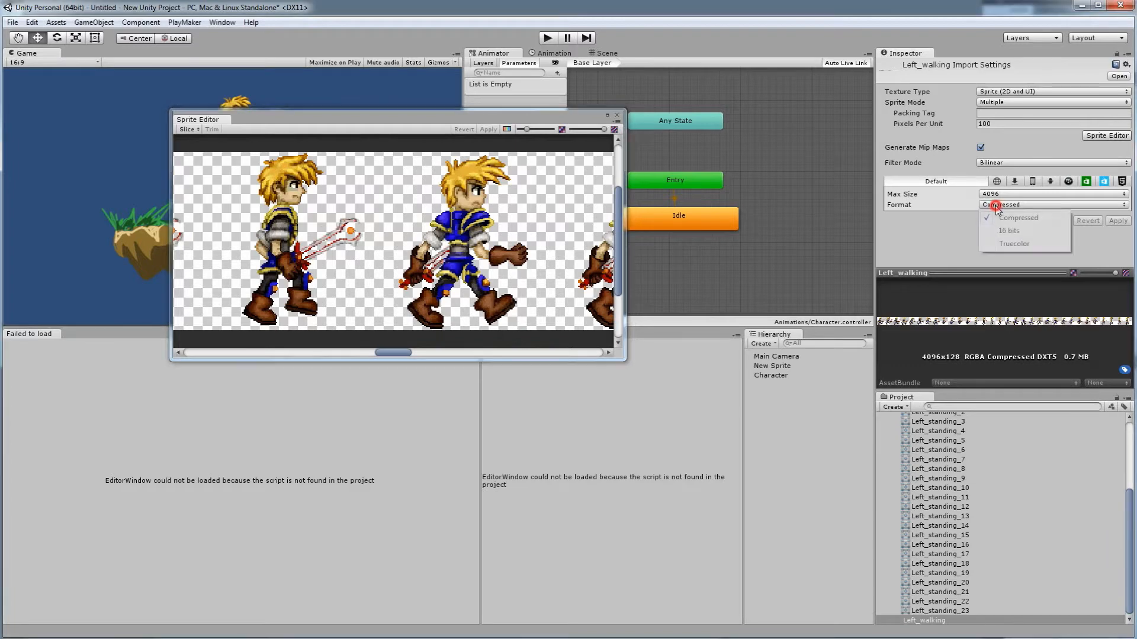
click(1011, 244)
click(1118, 221)
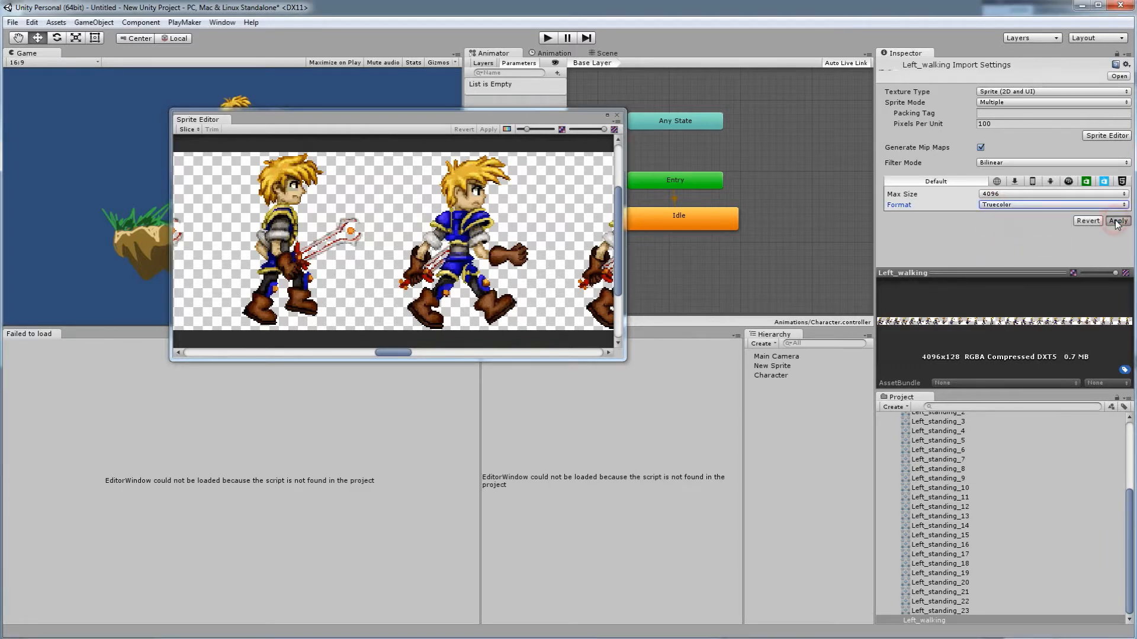
Step: Slice the Left_walking sheet by grid with a 128 x 128 pixel size, apply the slices and close the Sprite Editor
scroll(375, 212, up, 10)
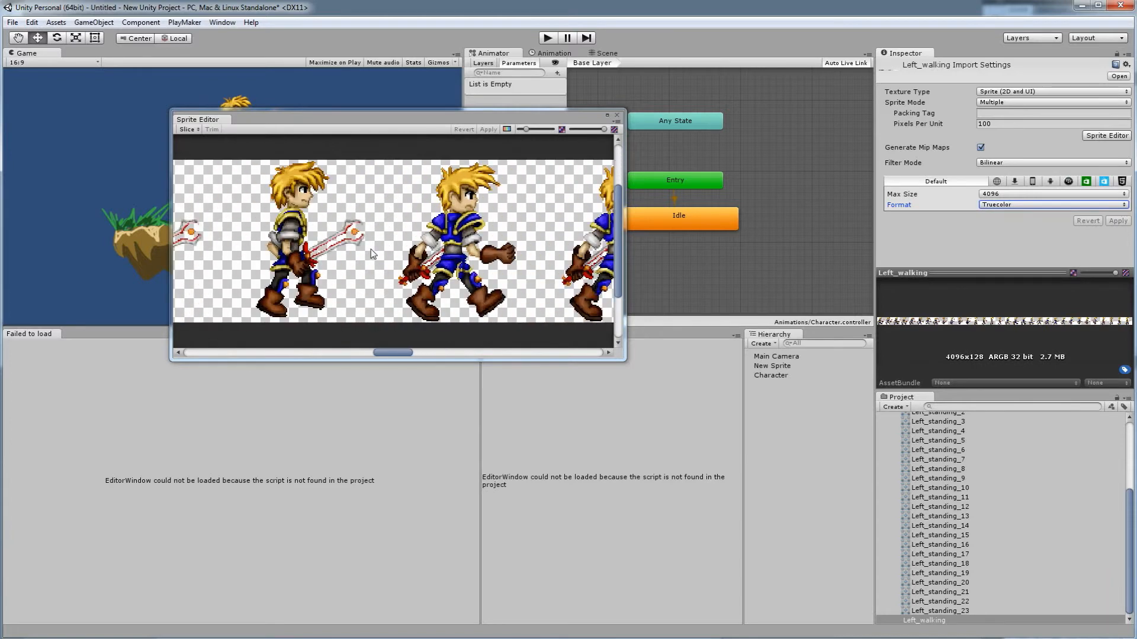
scroll(319, 221, down, 1)
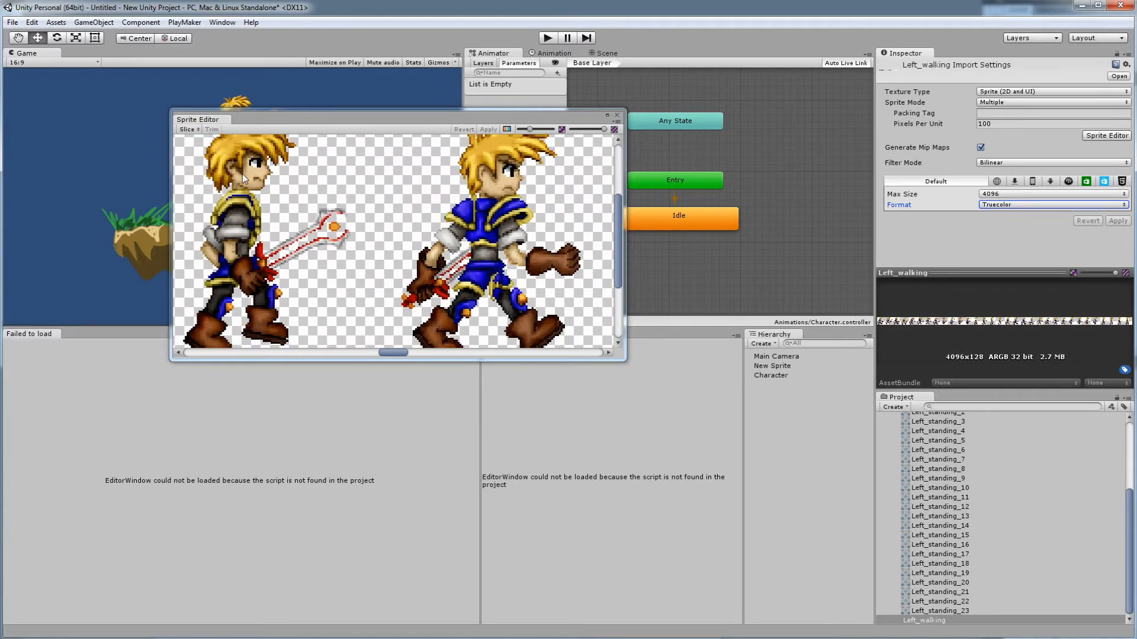
scroll(512, 189, down, 1)
scroll(285, 197, down, 3)
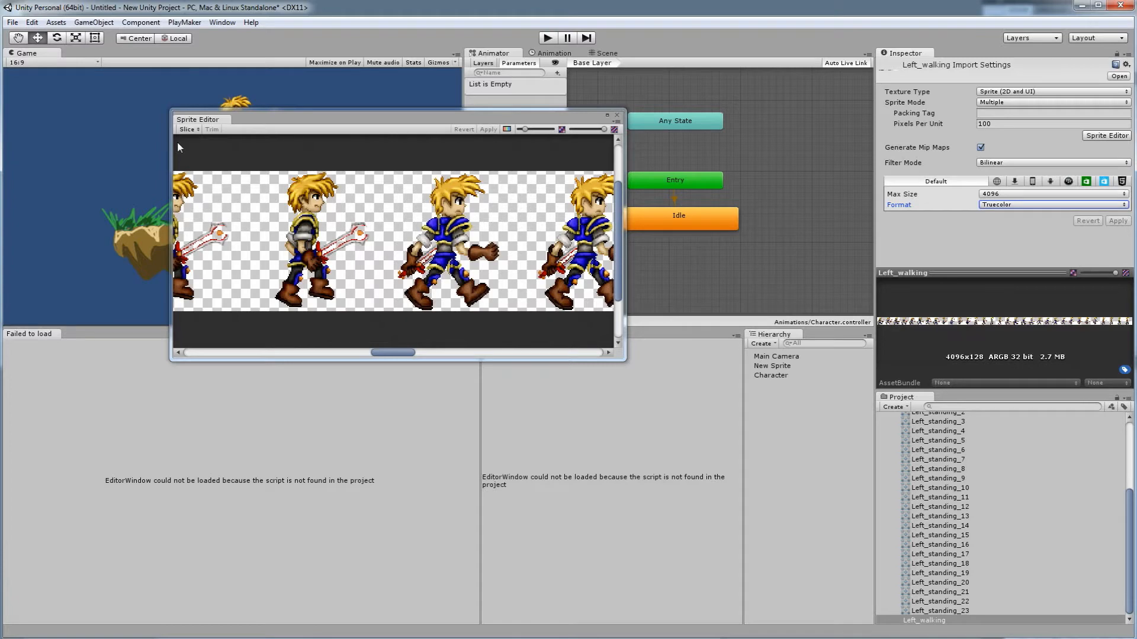
click(188, 129)
click(296, 141)
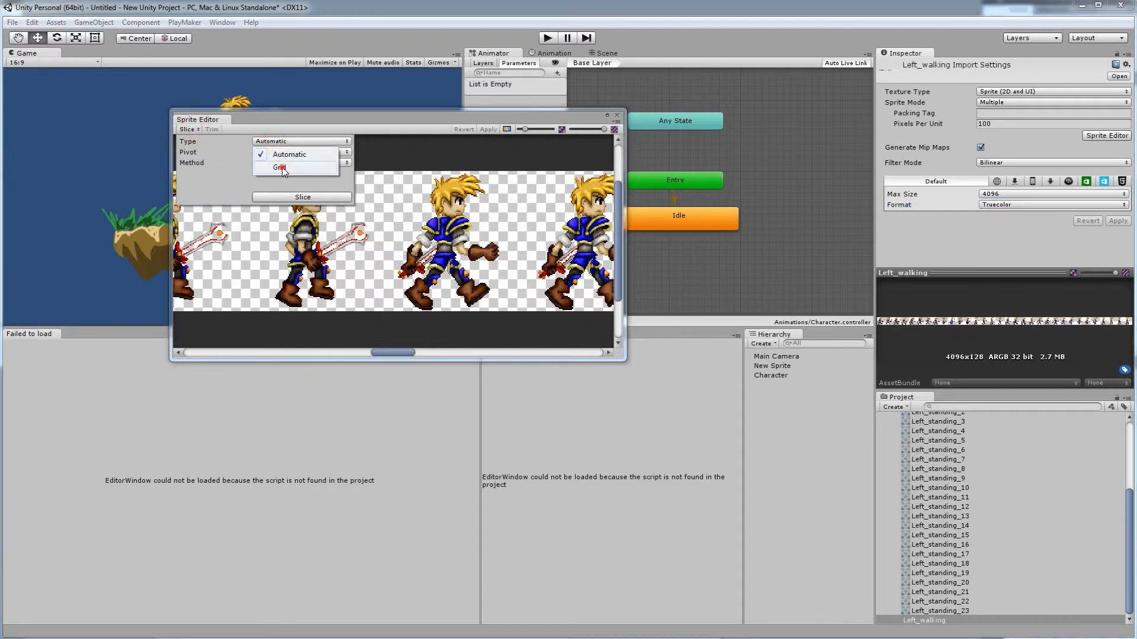
click(275, 160)
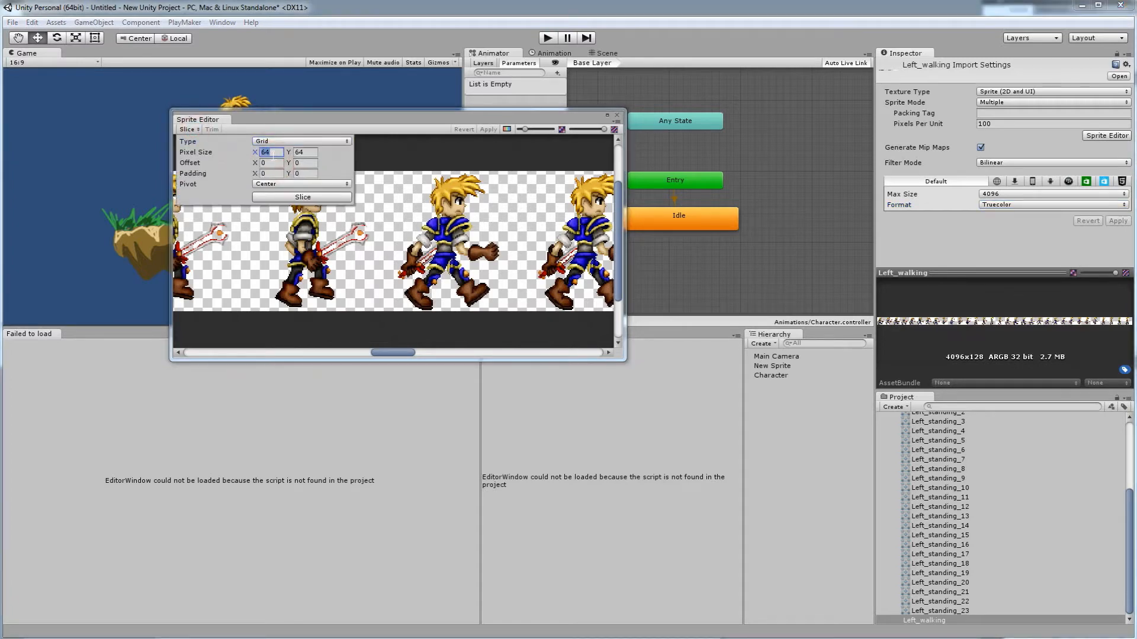
text(128)
click(300, 152)
click(305, 197)
scroll(510, 266, down, 3)
scroll(510, 266, down, 5)
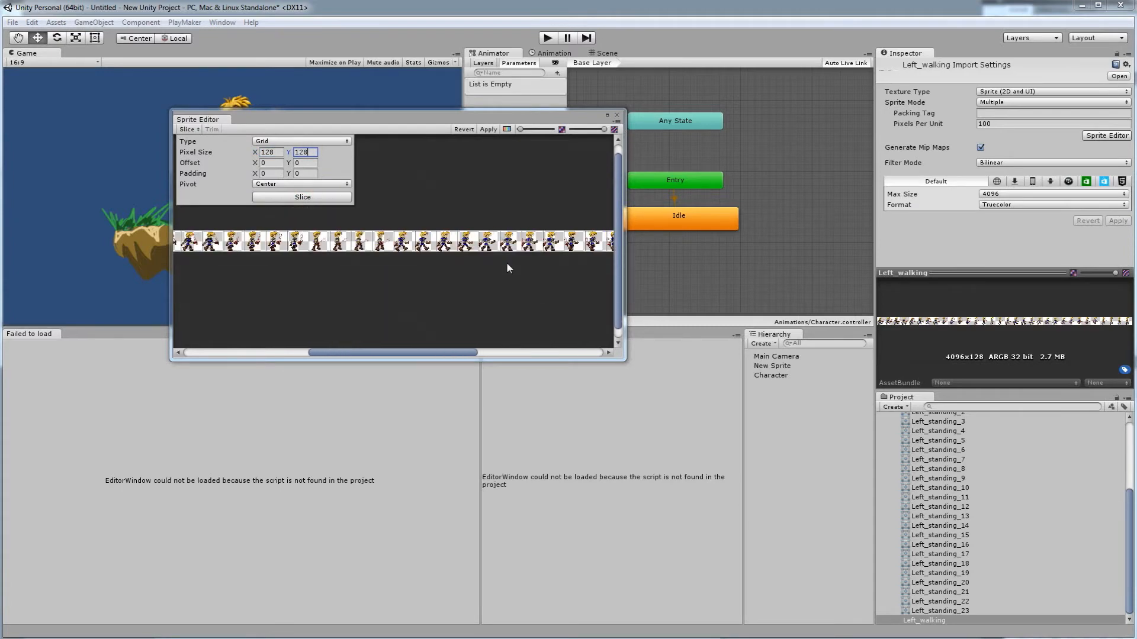
click(487, 129)
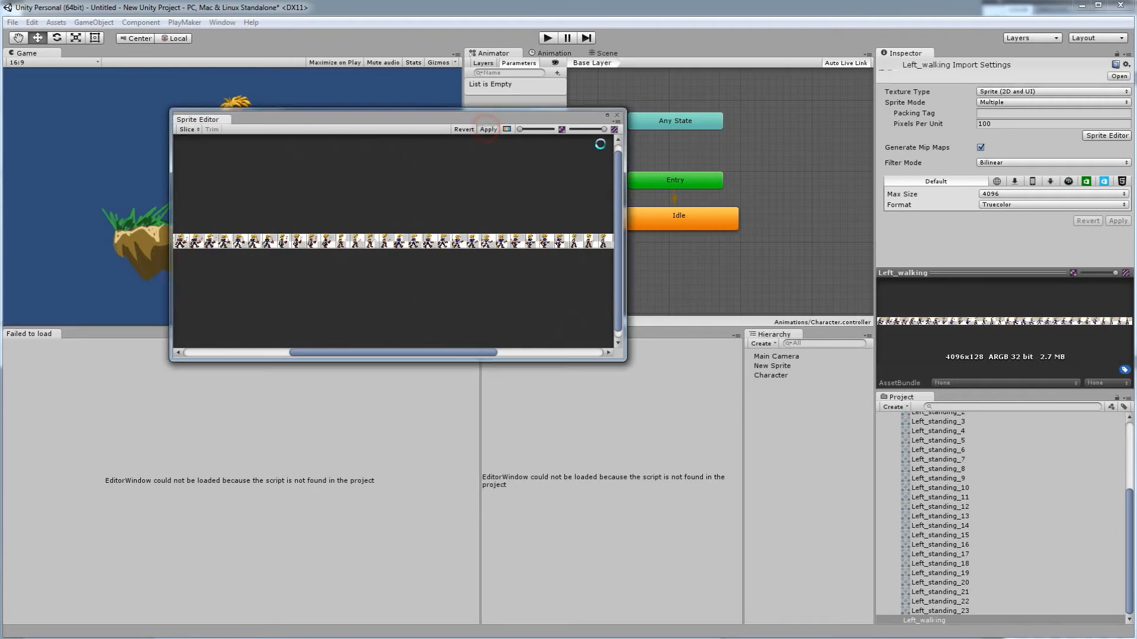
click(617, 115)
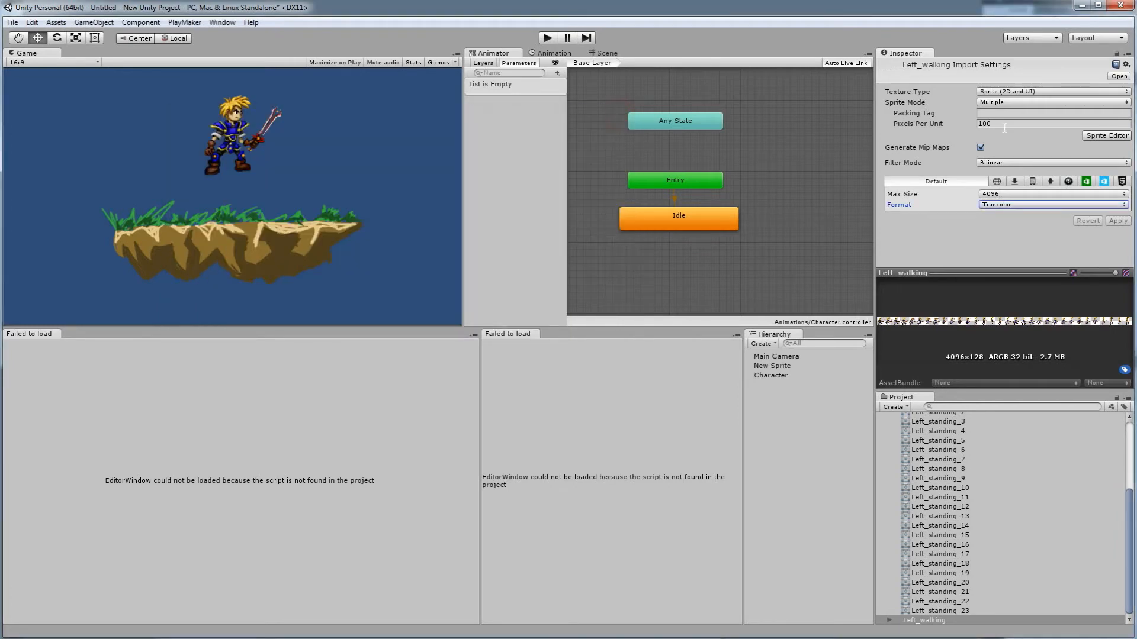
Step: Change the Left_standing texture's format to Truecolor, apply it and collapse its list of sprites
scroll(947, 526, up, 5)
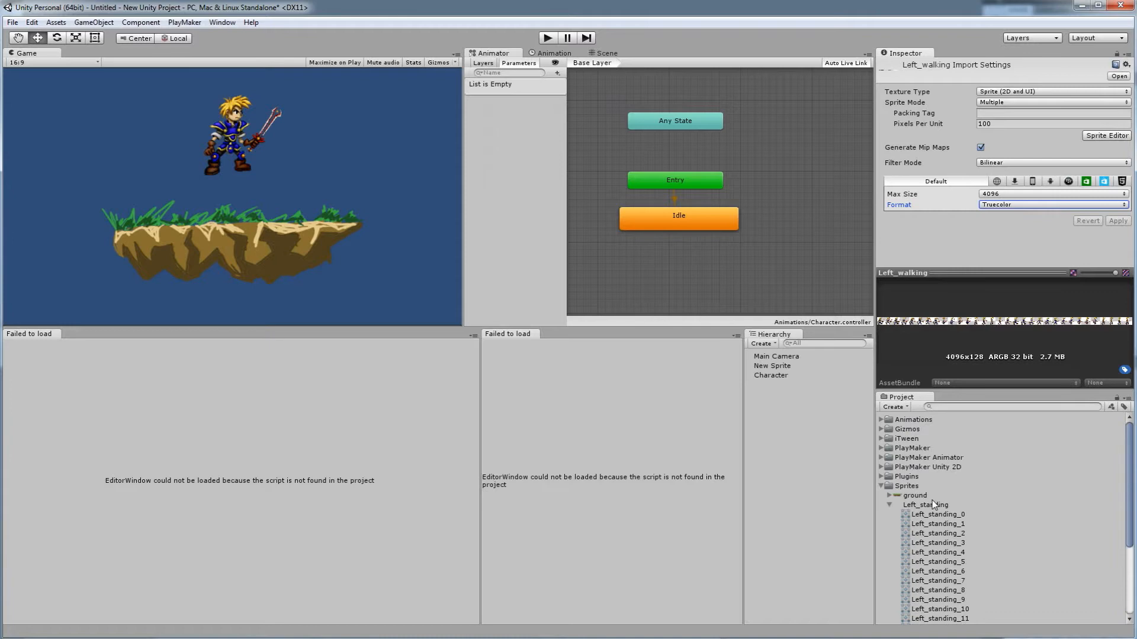
click(925, 504)
click(1035, 203)
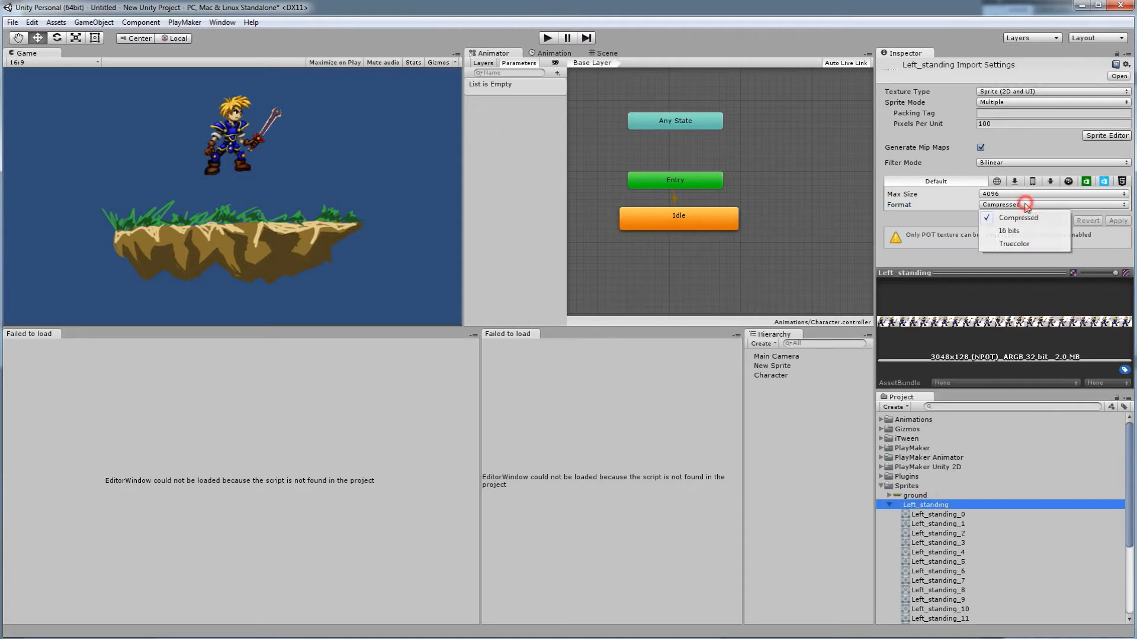
click(1013, 249)
click(1118, 220)
click(890, 506)
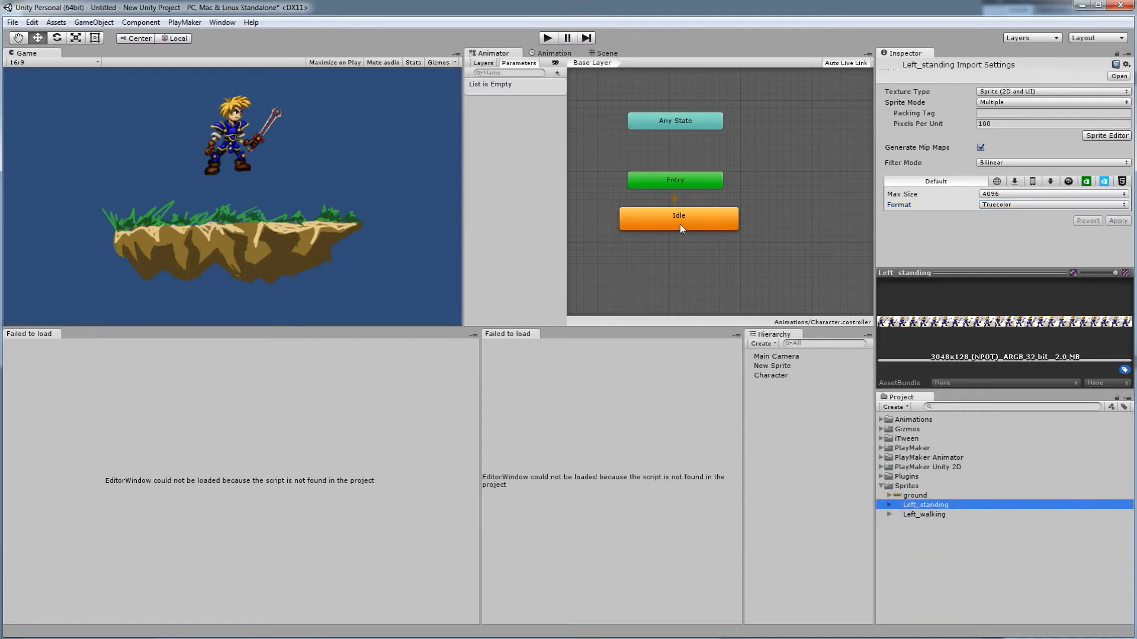
Step: Create a new animation clip named walking for Character and save it in the Animations folder
click(555, 53)
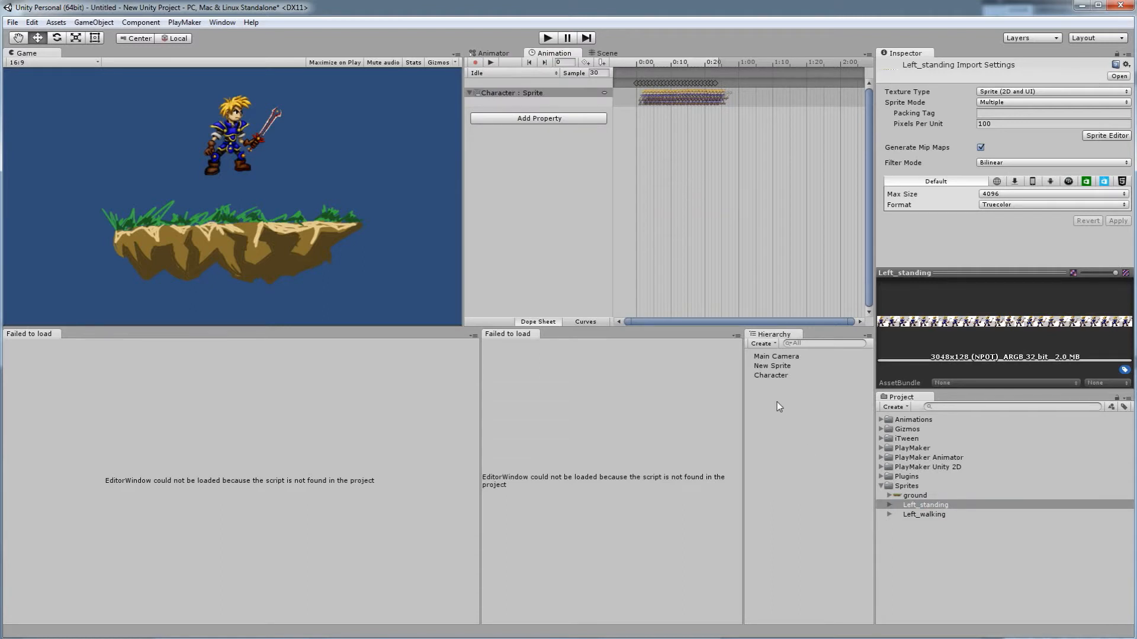
click(772, 376)
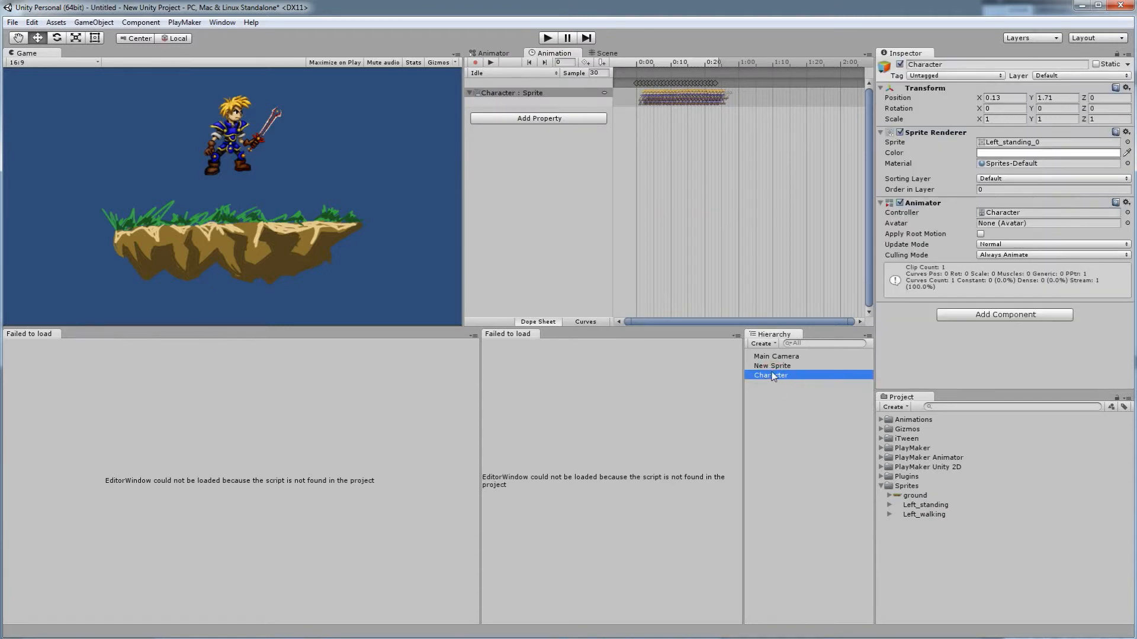
click(506, 73)
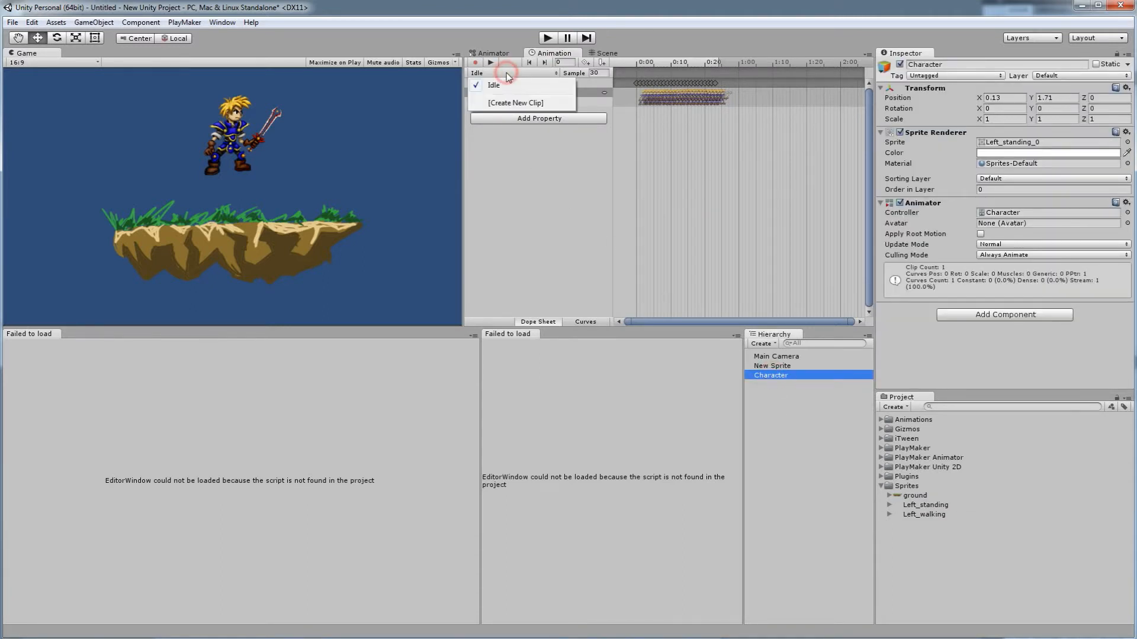
click(511, 104)
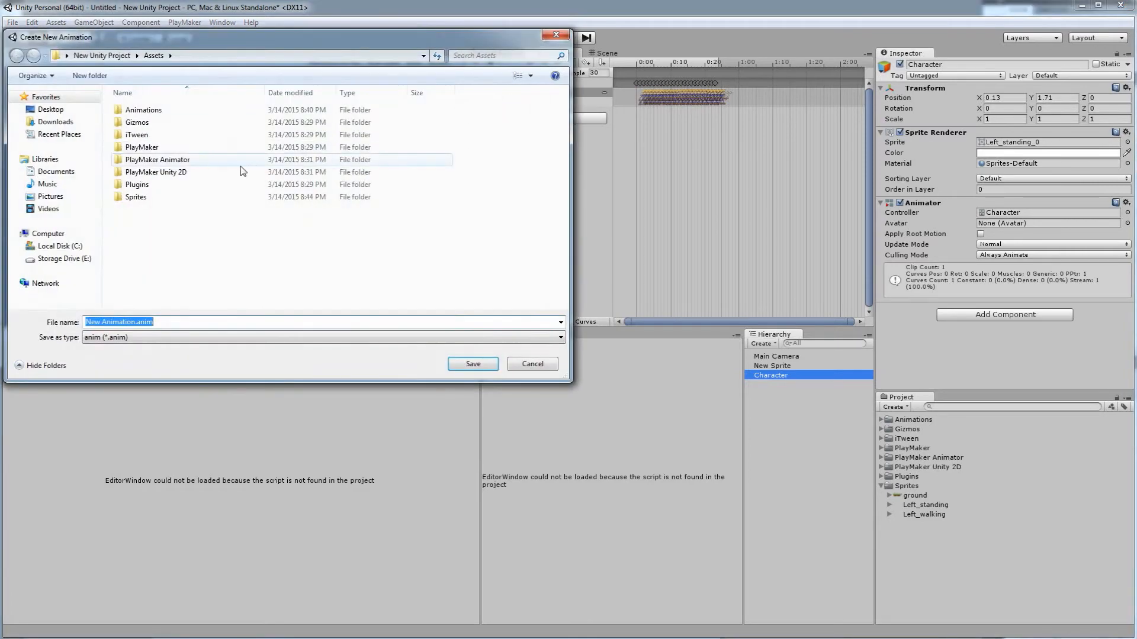
double_click(135, 111)
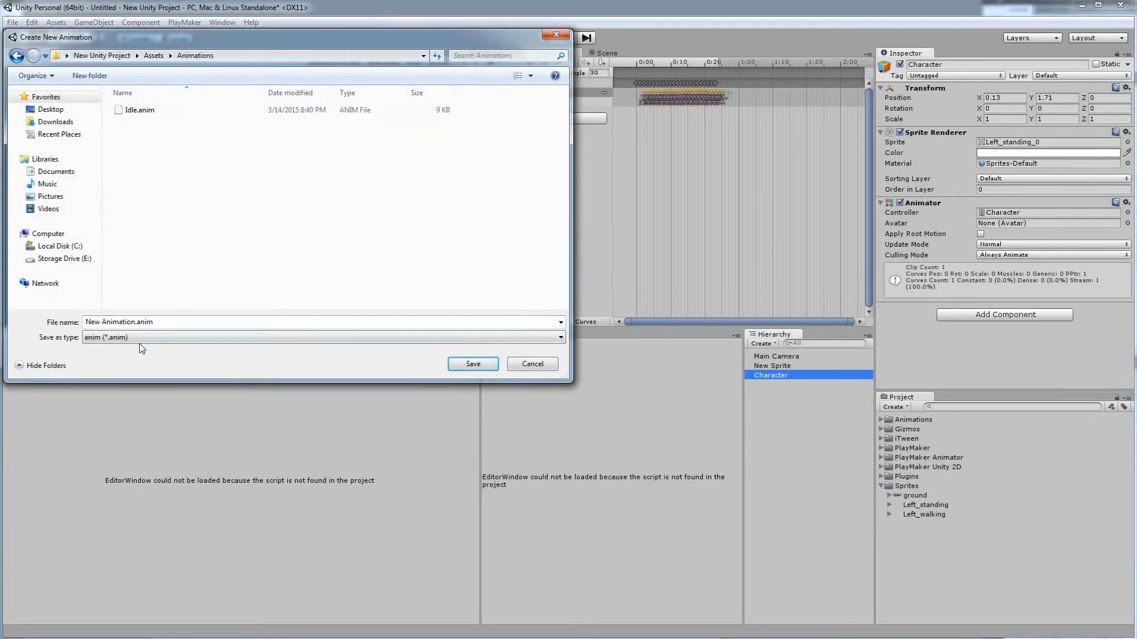
double_click(166, 323)
text(walking)
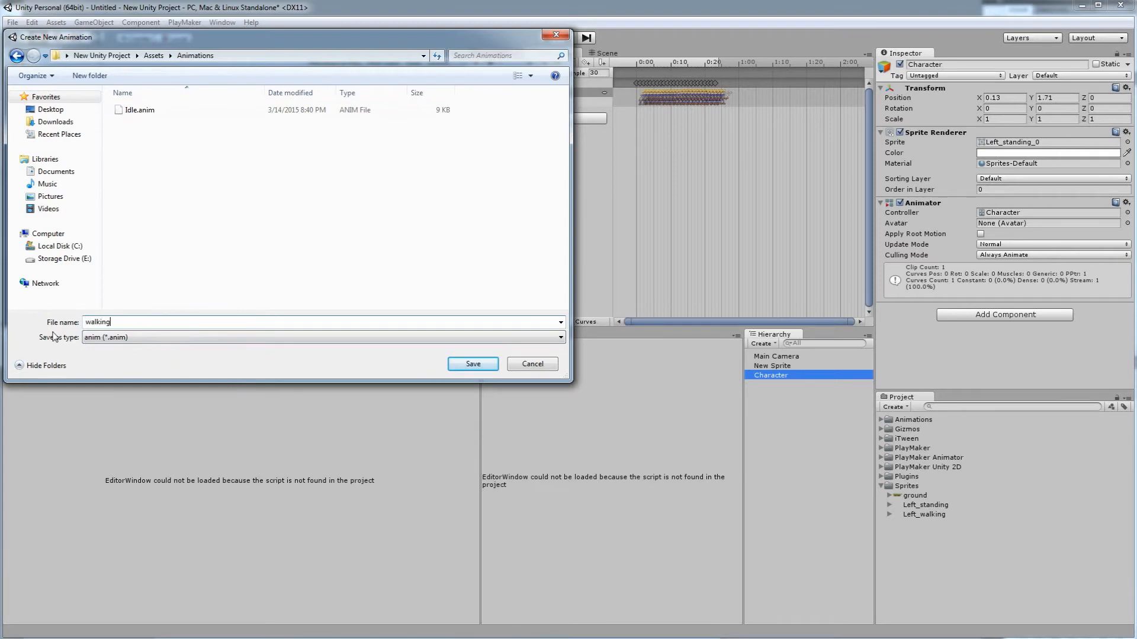
key(Return)
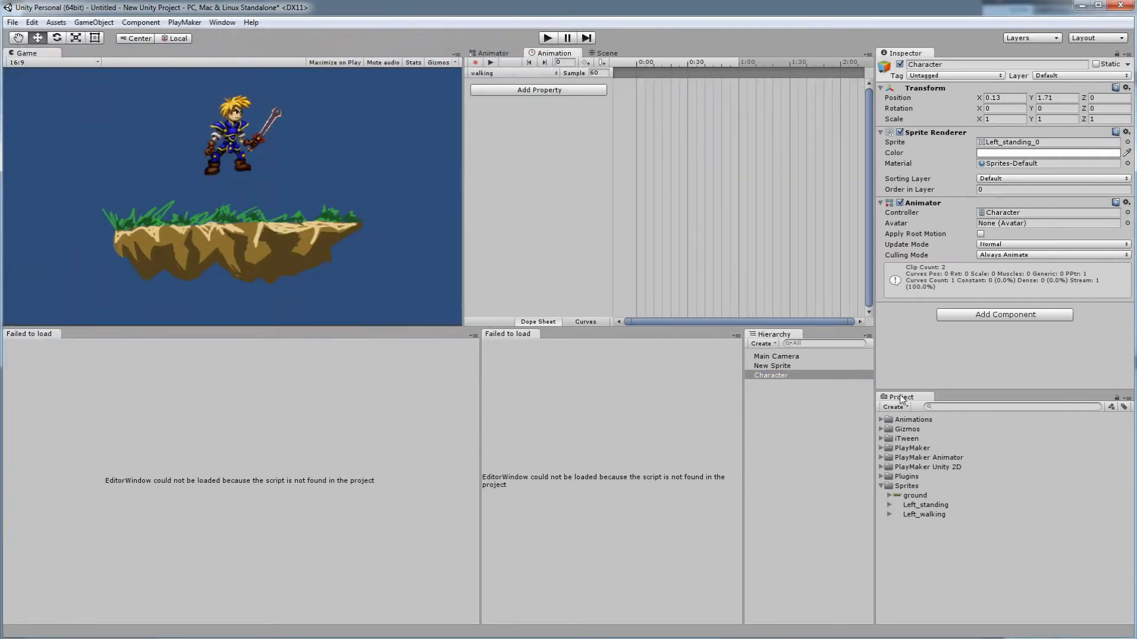
Step: Add all the sliced Left_walking sprites to the walking clip's timeline and set its sample rate to 30
click(889, 514)
click(923, 523)
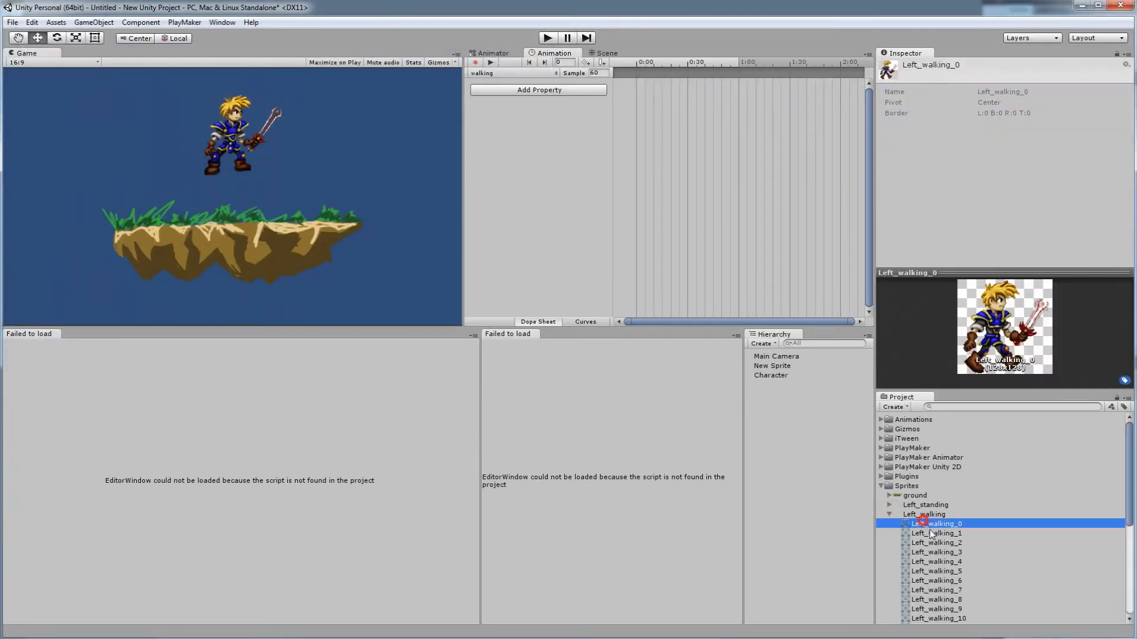
scroll(941, 540, down, 7)
shift+click(928, 622)
scroll(935, 616, up, 7)
drag(947, 537, 668, 234)
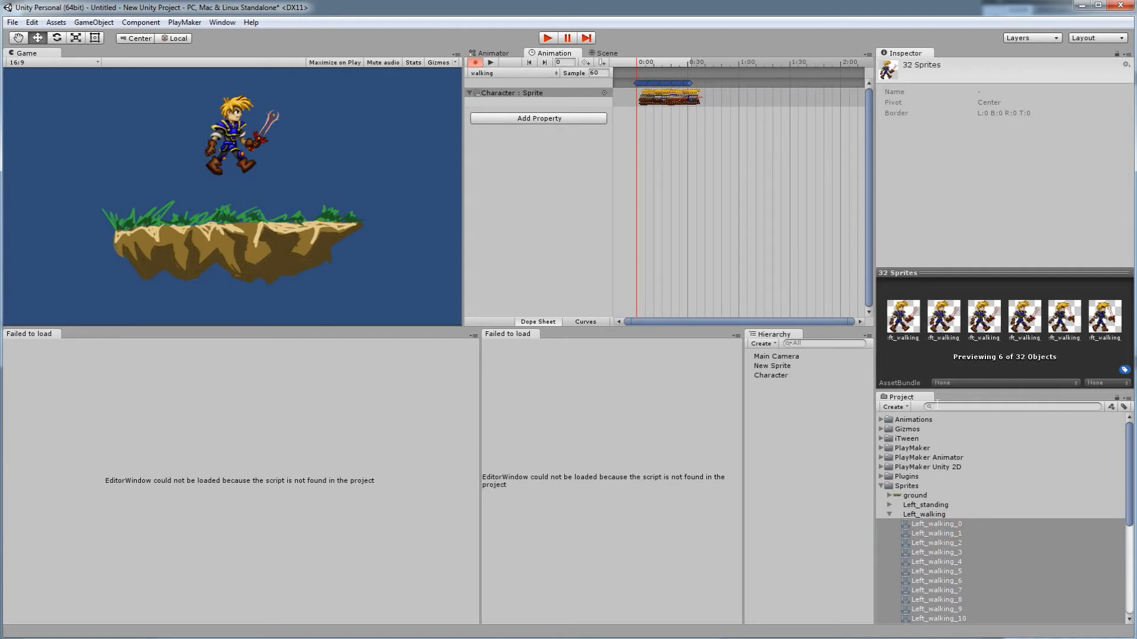
scroll(1000, 491, down, 5)
scroll(955, 579, up, 5)
click(580, 73)
text(30)
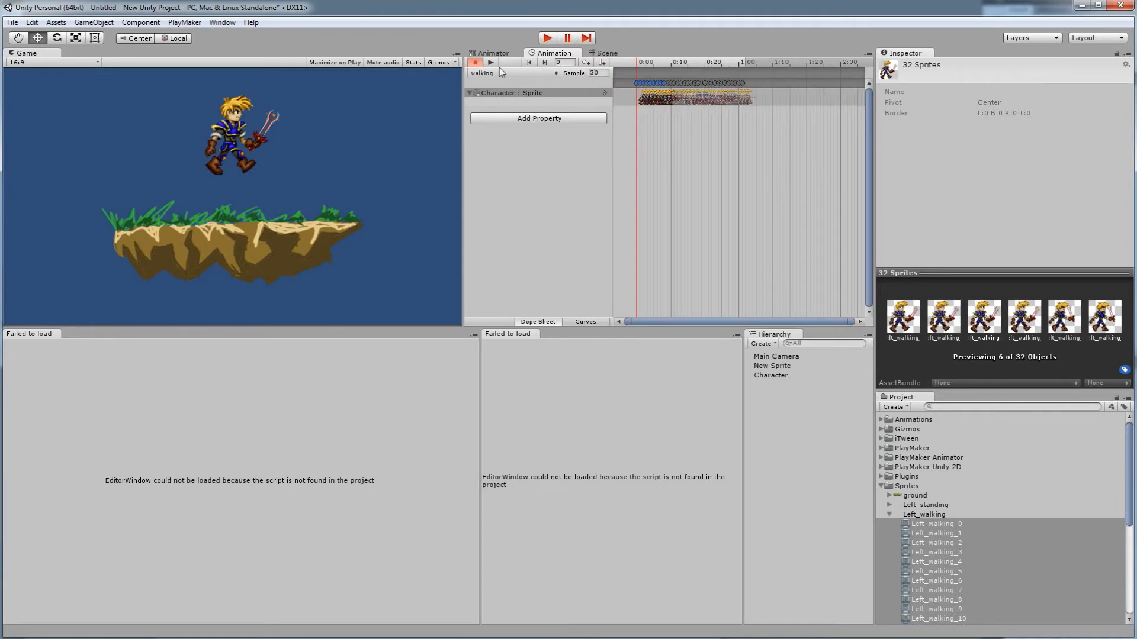
Step: Scrub through the walking clip to preview the motion, return to its first frame and turn off recording
click(643, 63)
drag(643, 63, 732, 62)
mouse_move(657, 63)
mouse_down()
mouse_move(687, 62)
mouse_move(636, 62)
mouse_move(757, 63)
mouse_move(636, 62)
mouse_up()
click(475, 63)
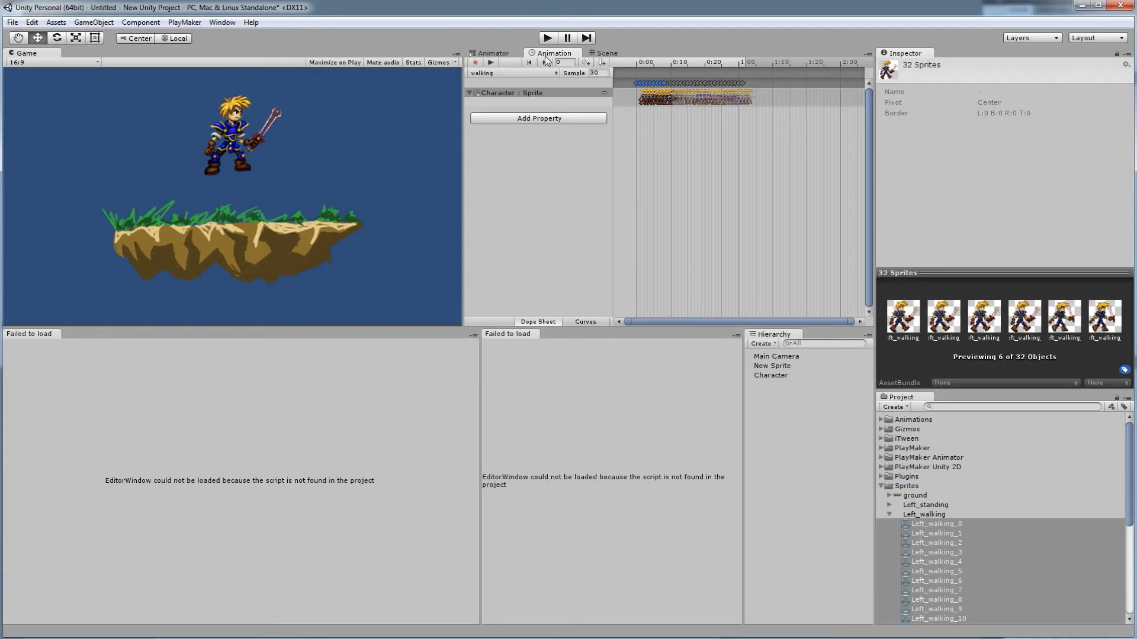
Step: Align the walking state directly below Idle in the Animator and review the settings of both states
click(492, 53)
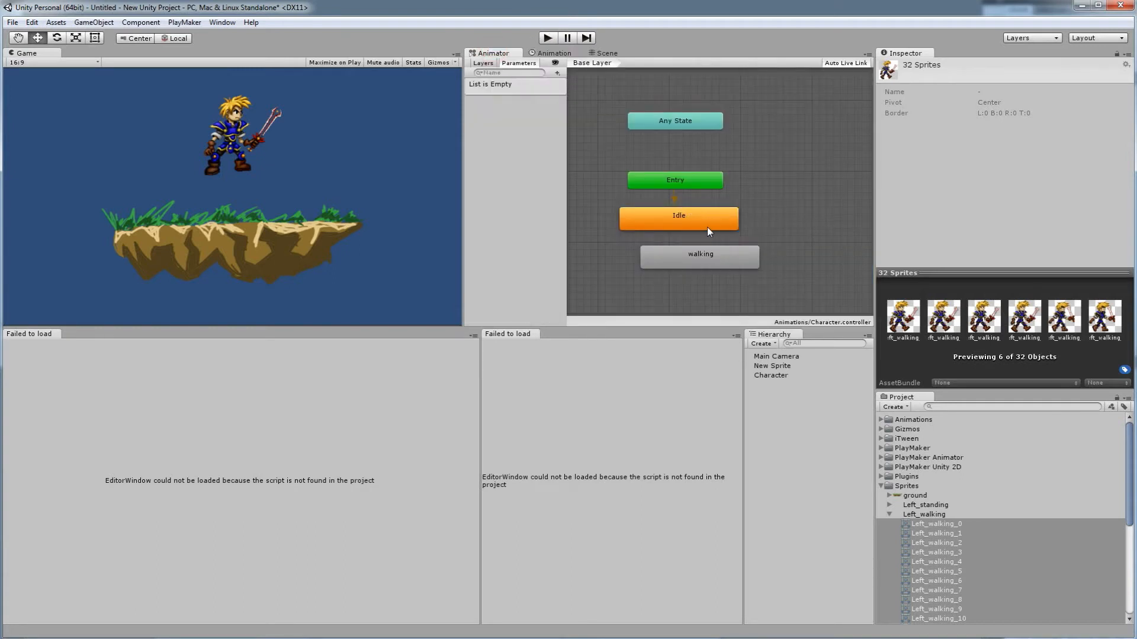
drag(711, 256, 669, 264)
click(695, 216)
click(721, 254)
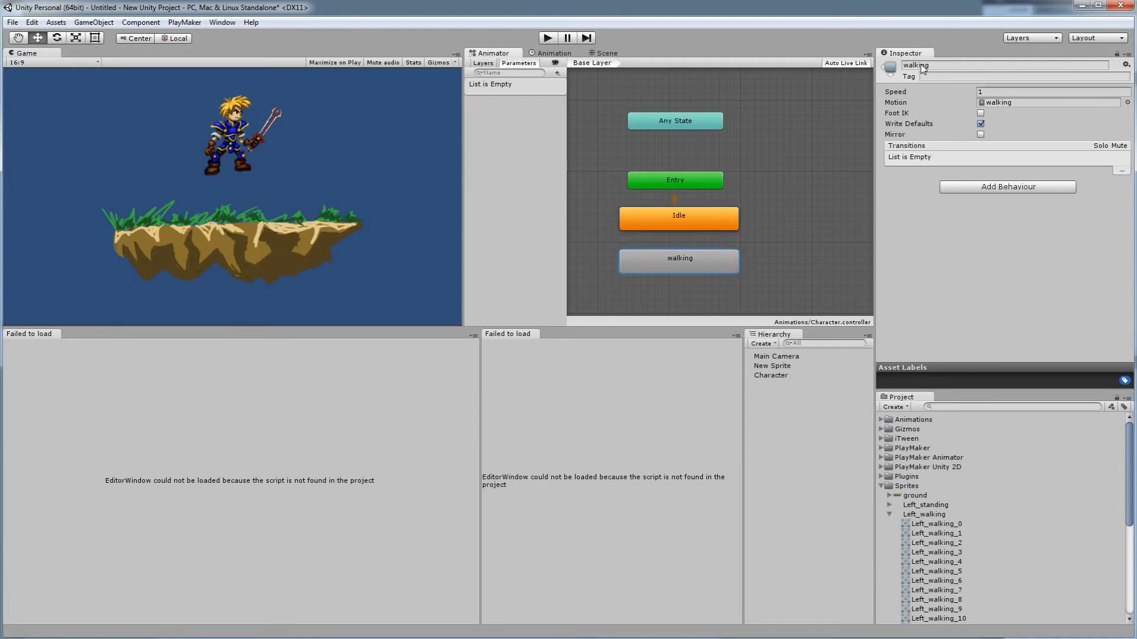
click(692, 224)
click(696, 264)
click(704, 215)
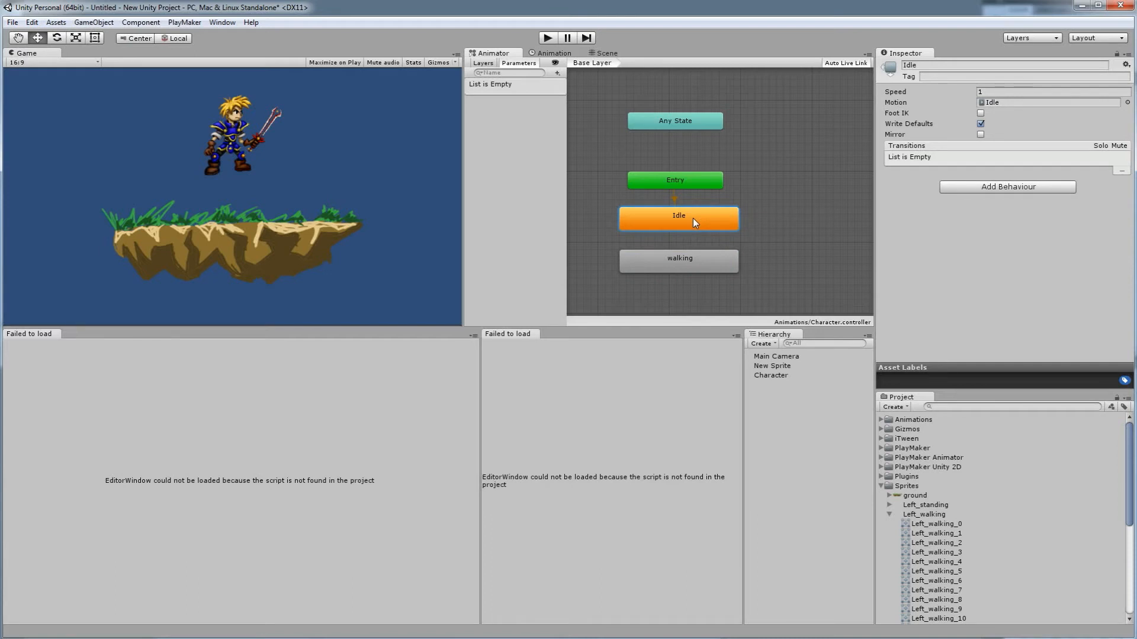
Step: Set walking as the layer default state in the Animator and play the scene to preview the walking animation
right_click(711, 261)
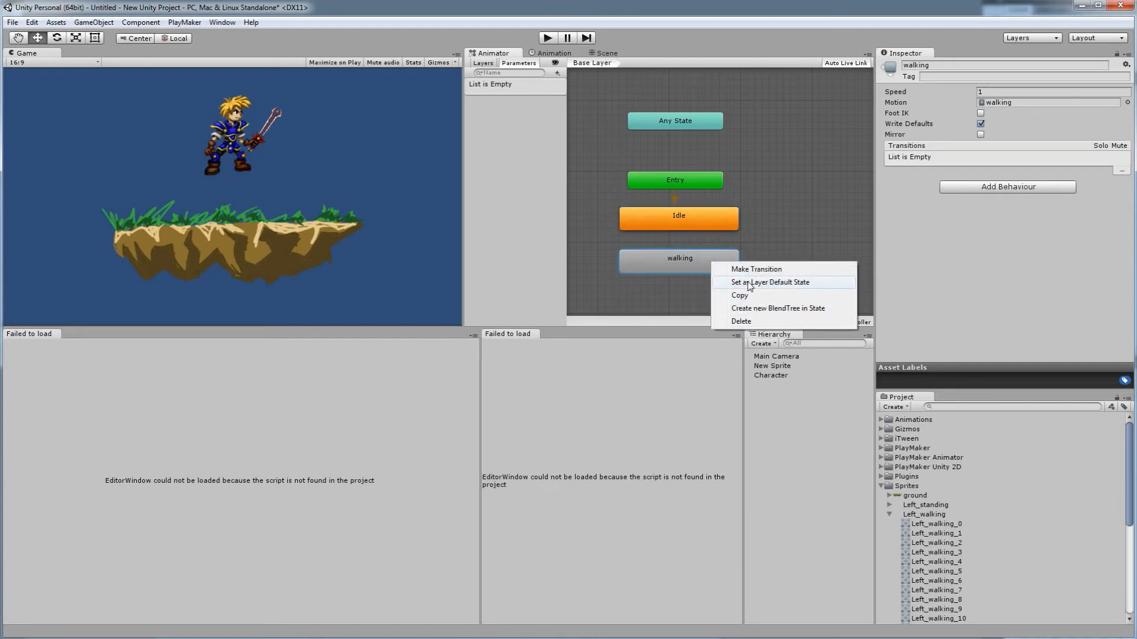
click(768, 284)
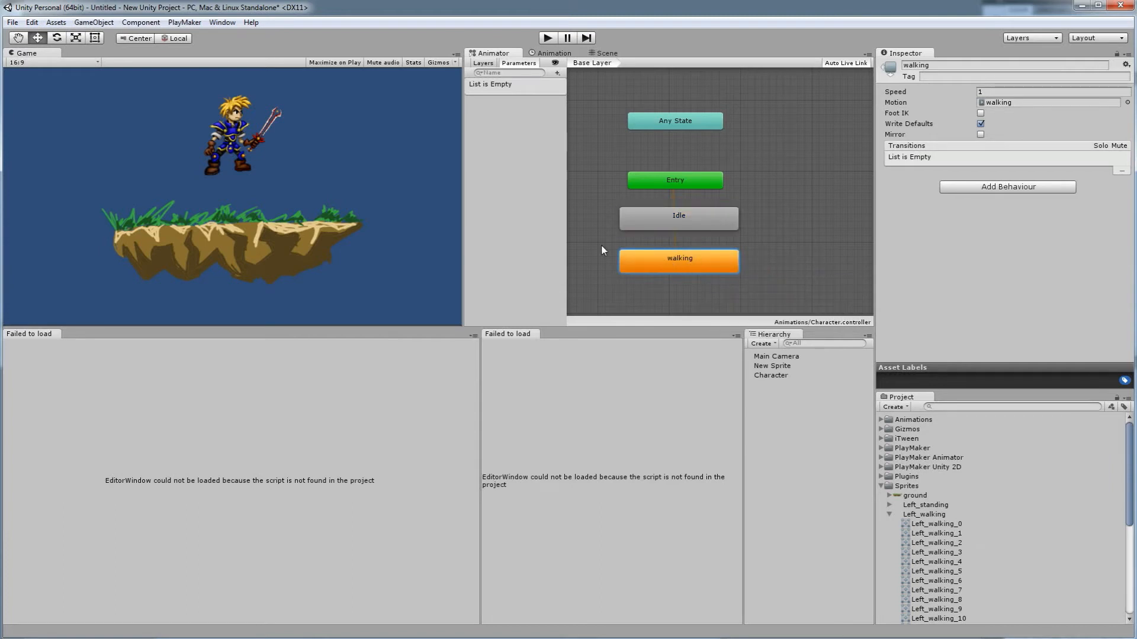
click(547, 38)
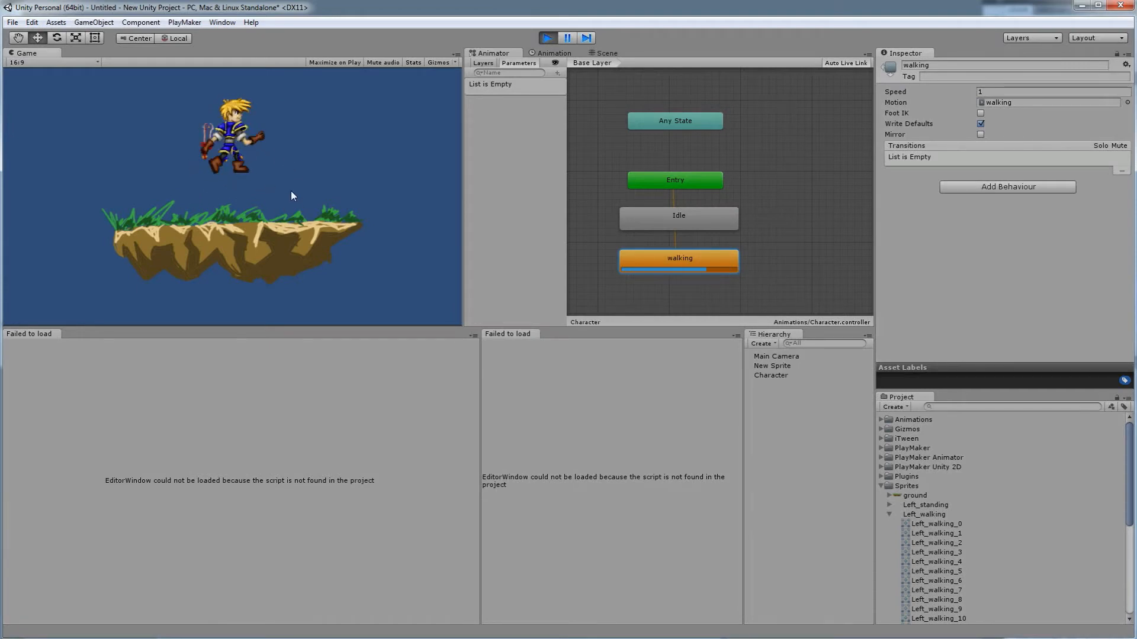
click(547, 38)
Step: Create transitions from Idle to walking and from walking back to Idle in the Animator
click(703, 217)
right_click(706, 218)
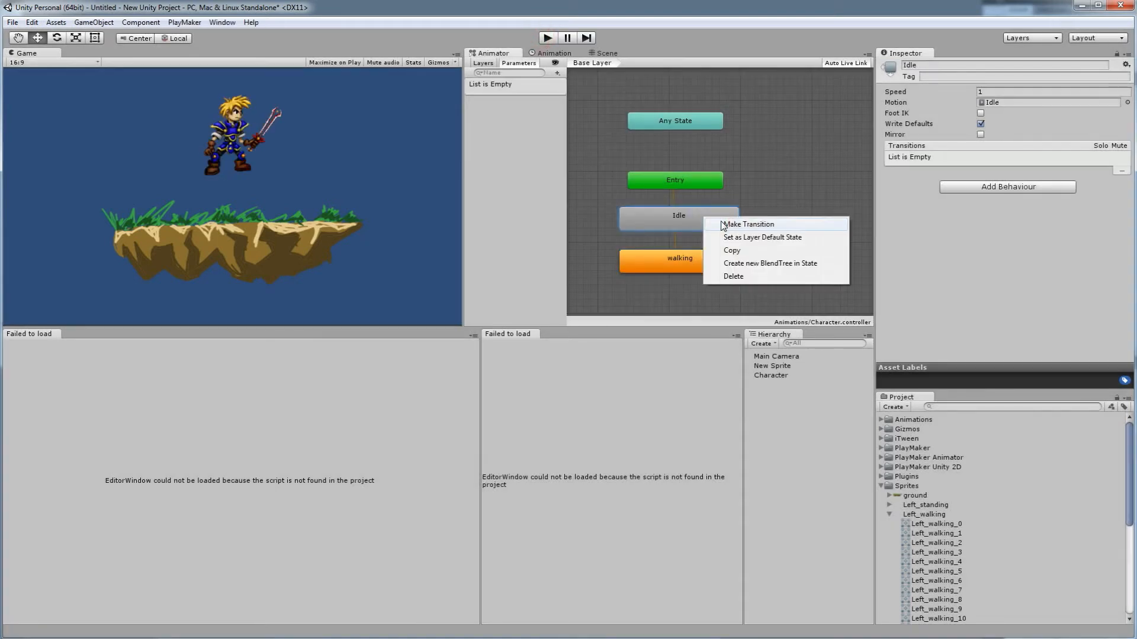
click(713, 224)
click(676, 263)
right_click(703, 263)
click(734, 268)
click(716, 221)
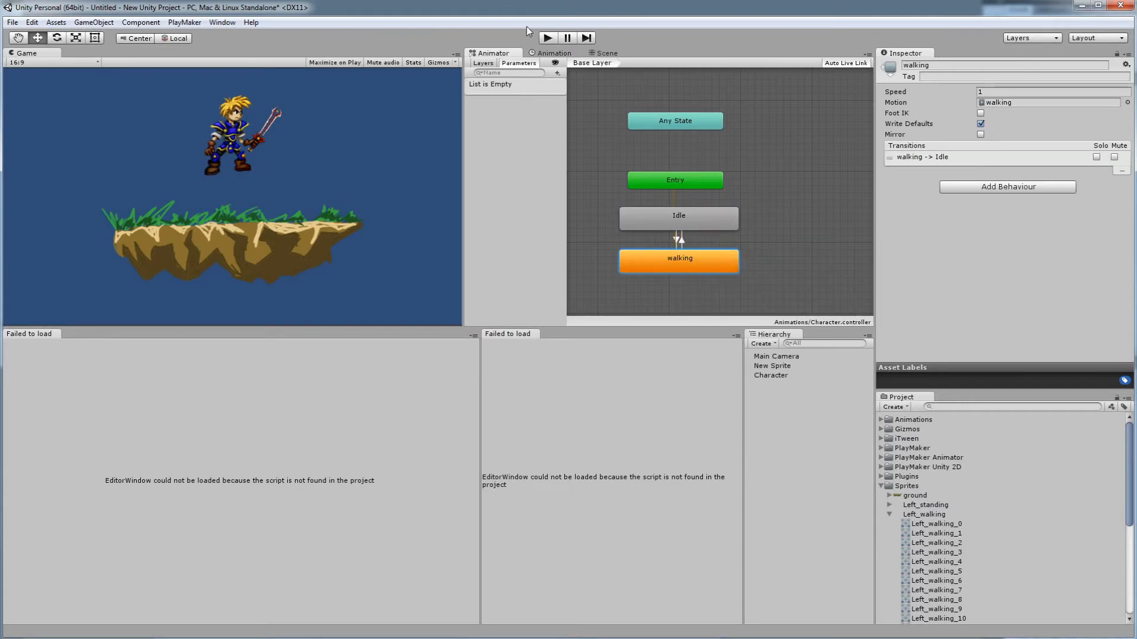
Step: Test the two transitions in play mode, stop playback and set Idle as the layer default state
click(547, 38)
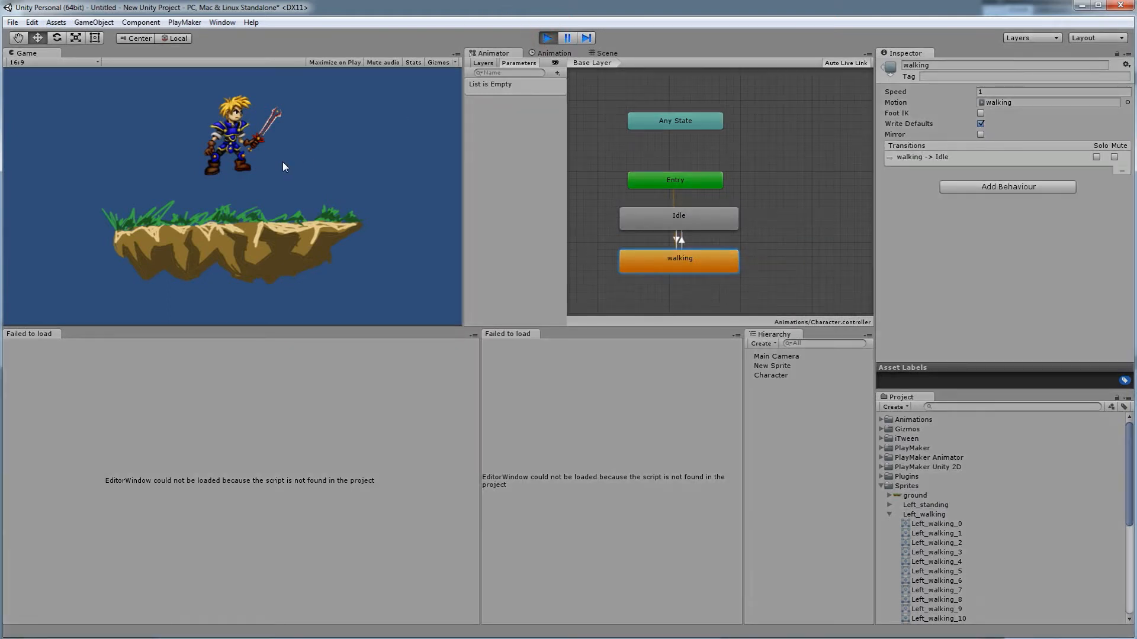
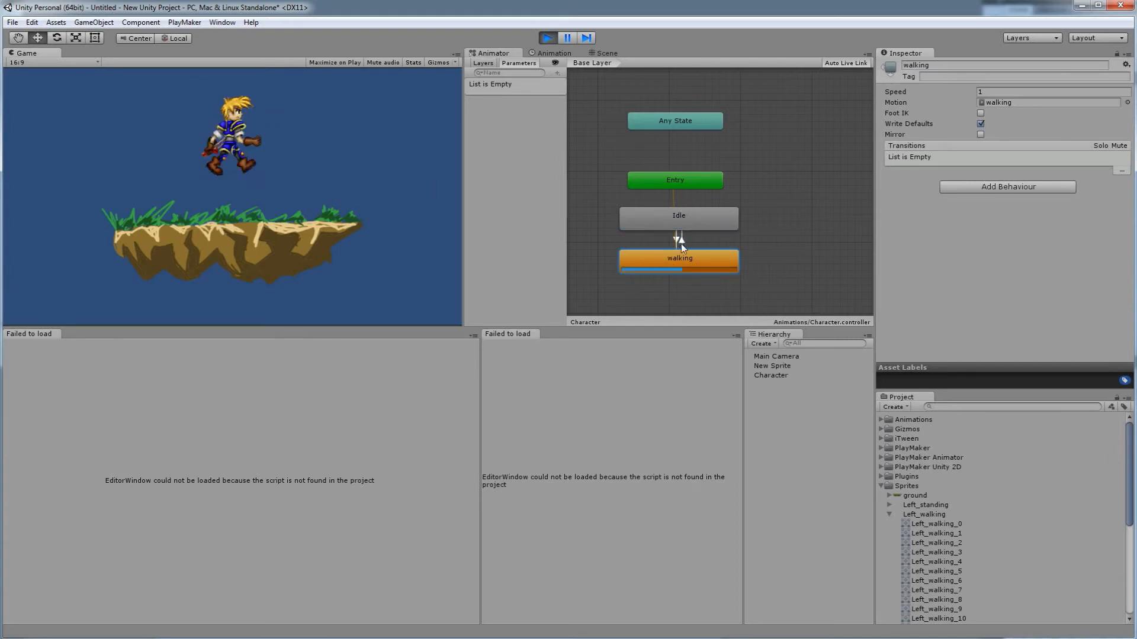
mouse_move(694, 215)
mouse_down()
mouse_move(760, 209)
mouse_move(681, 213)
mouse_up()
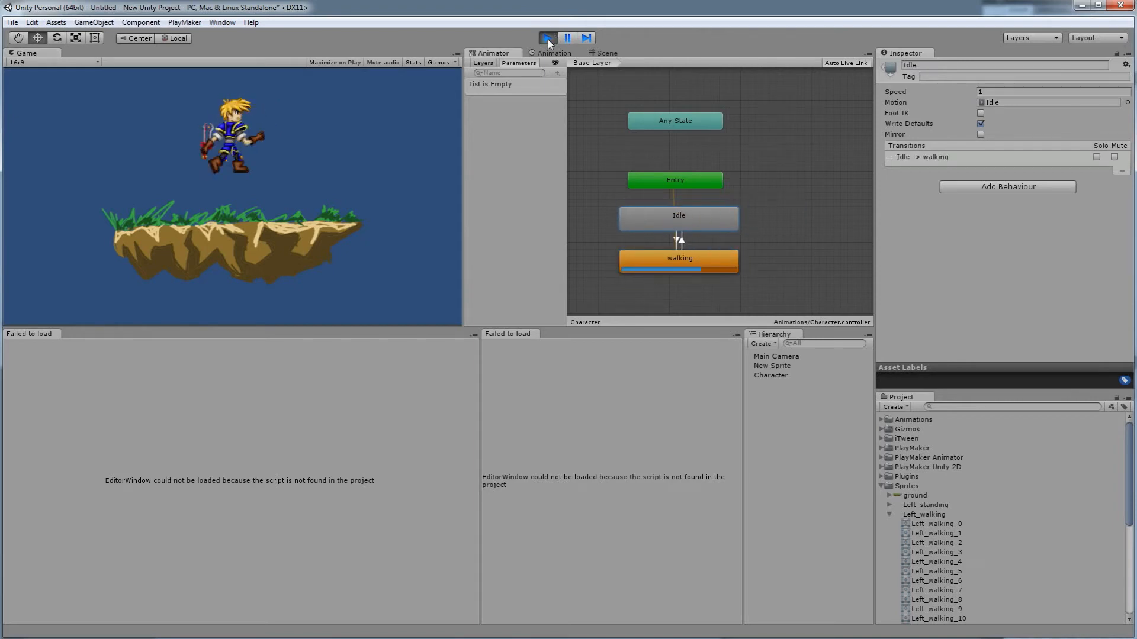
click(548, 39)
right_click(697, 217)
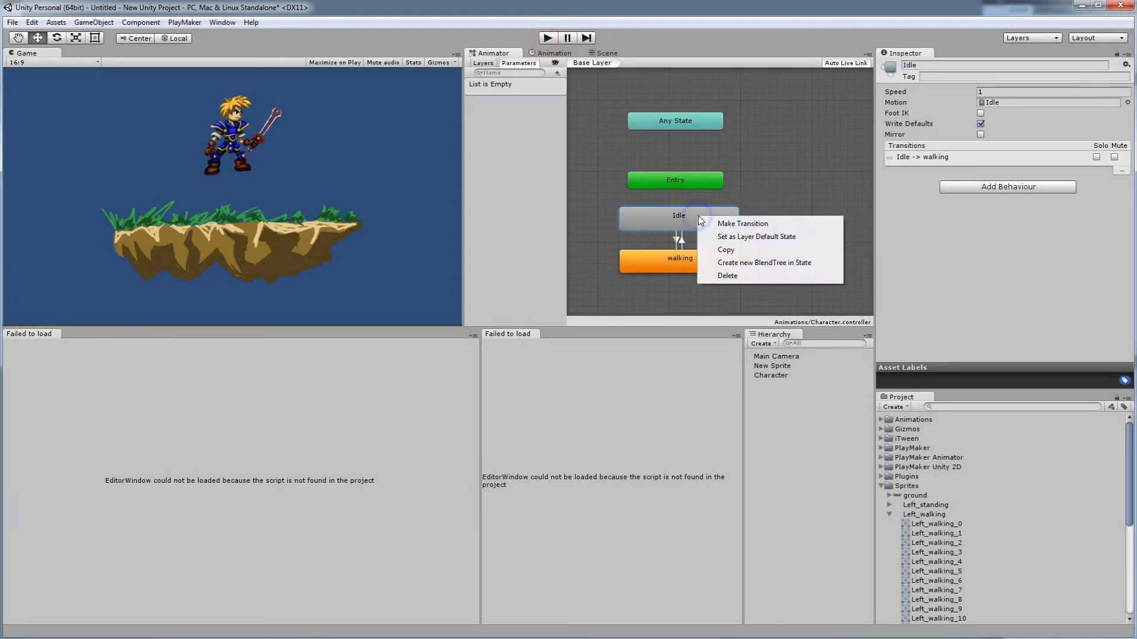
click(745, 237)
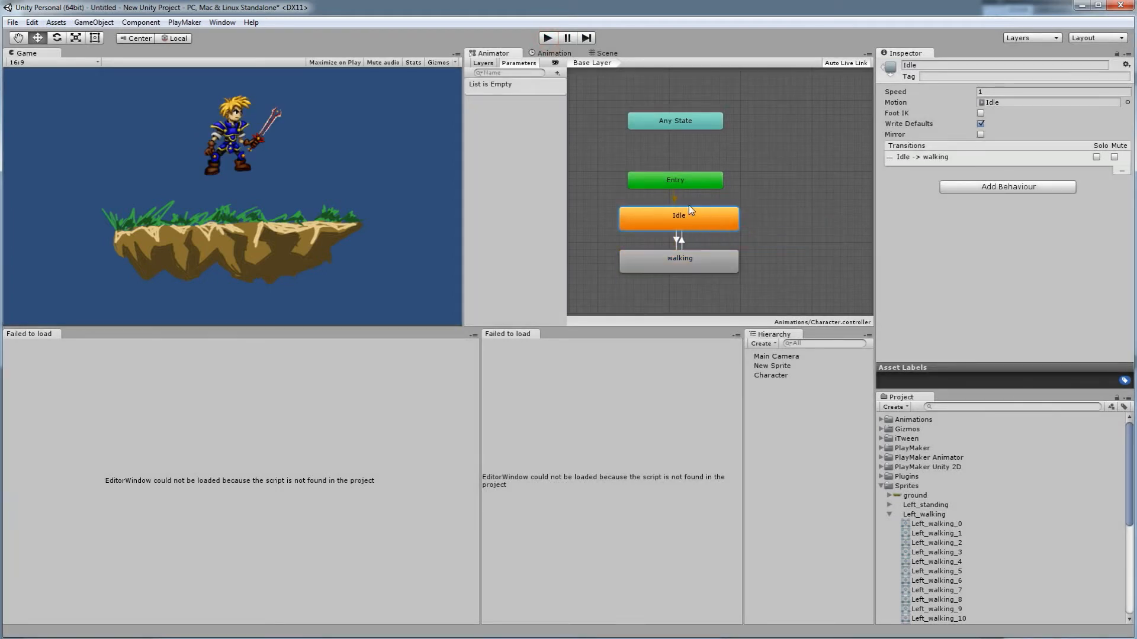
Step: Delete both transitions between the Idle and walking states
click(705, 239)
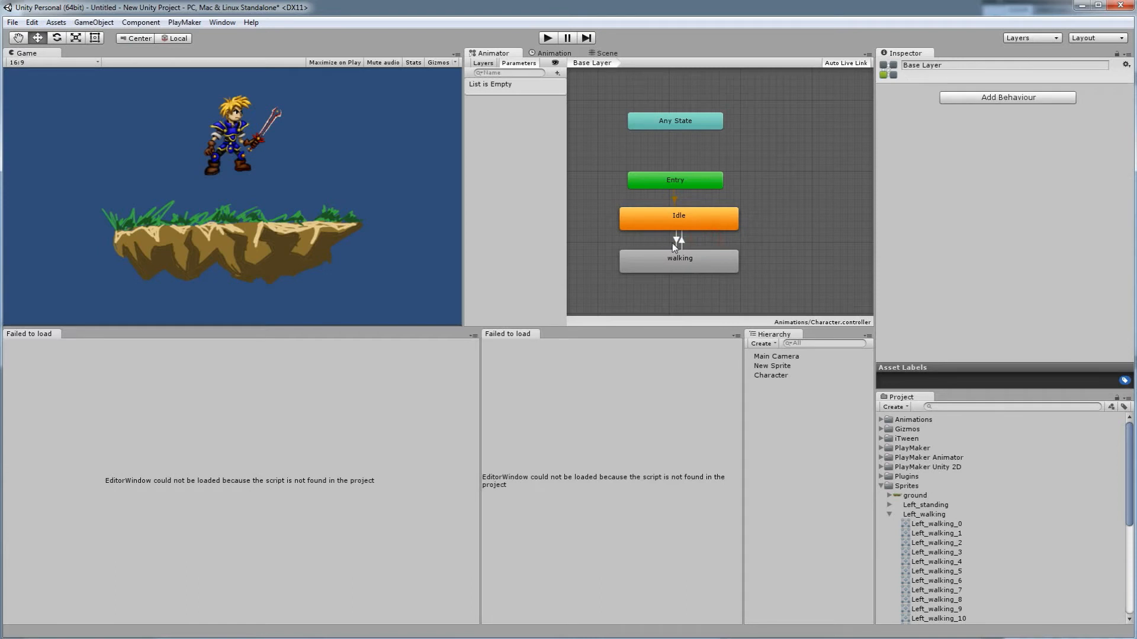
right_click(676, 239)
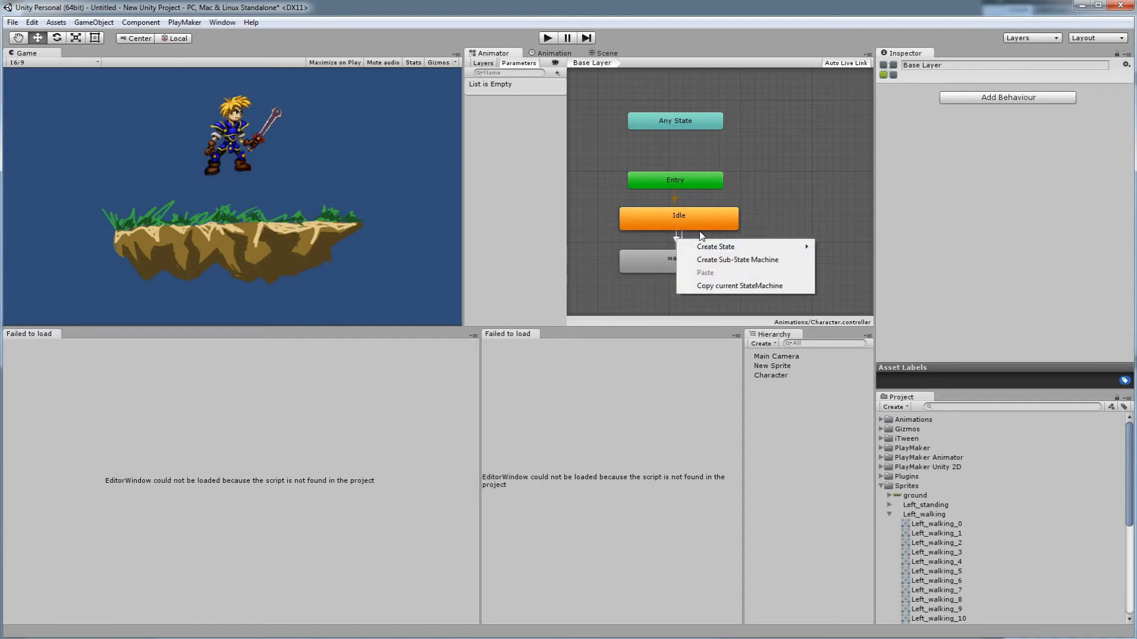
click(666, 239)
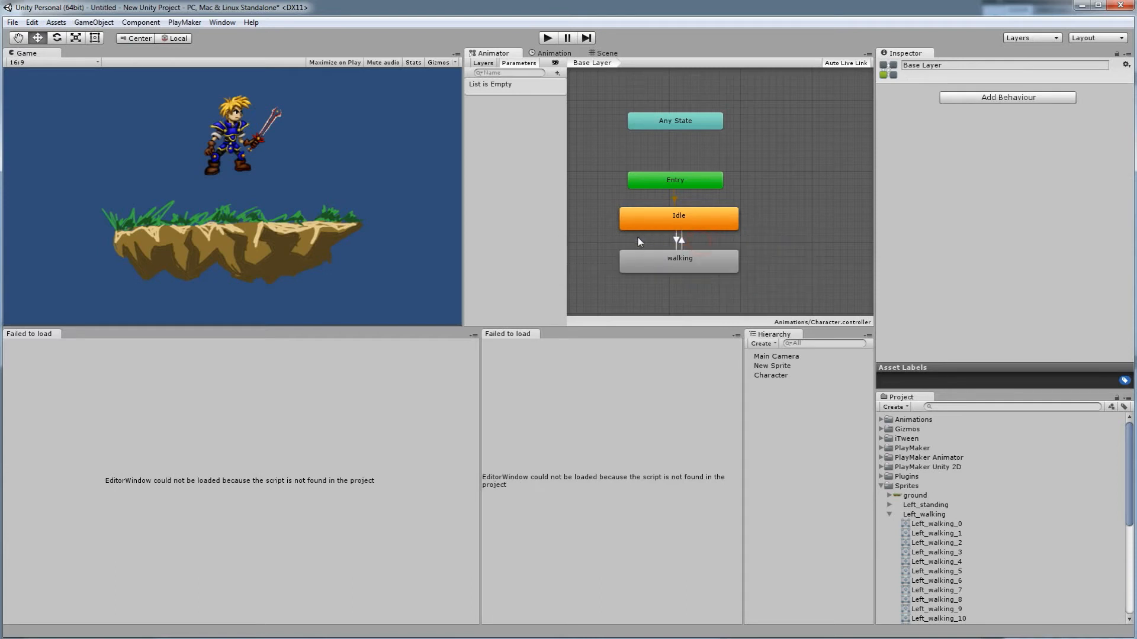
right_click(677, 242)
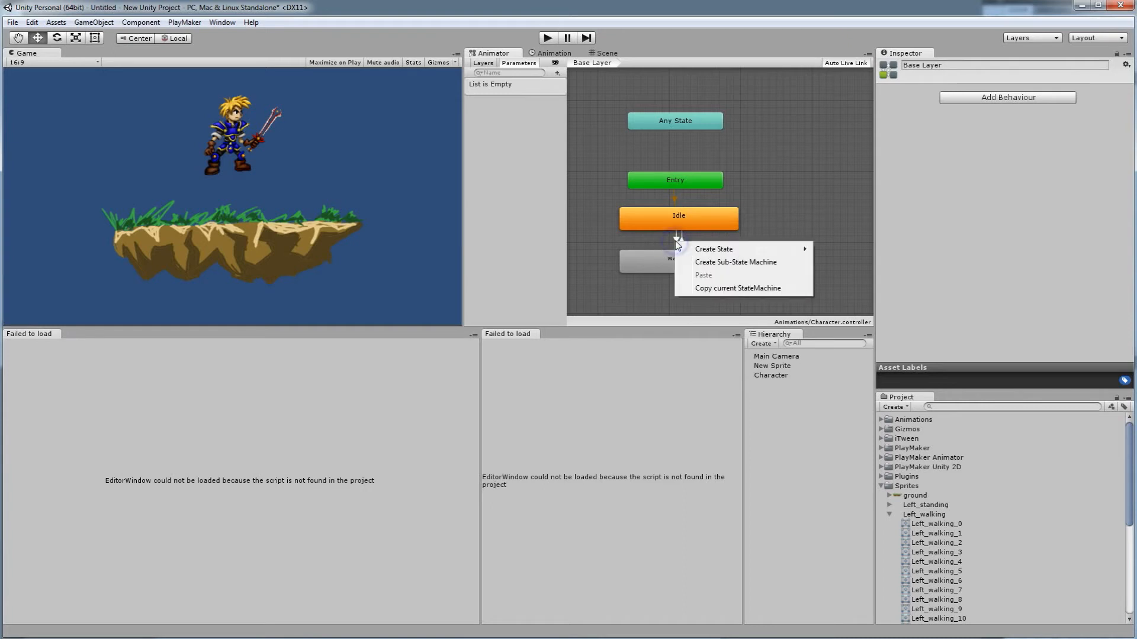
click(682, 240)
click(678, 238)
right_click(681, 240)
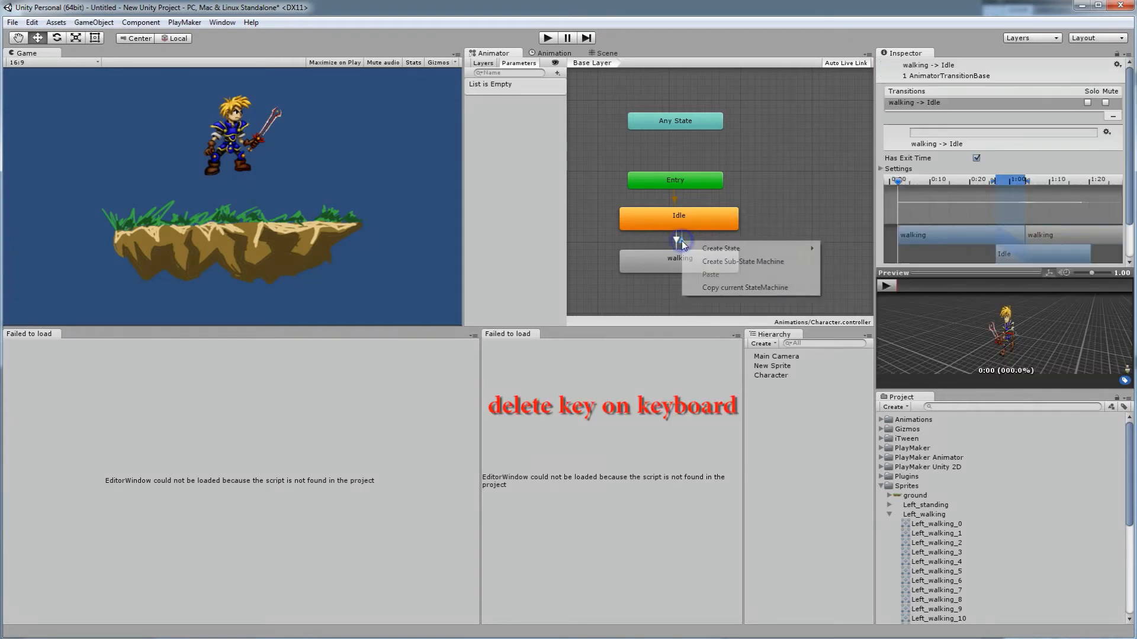
click(682, 241)
key(Delete)
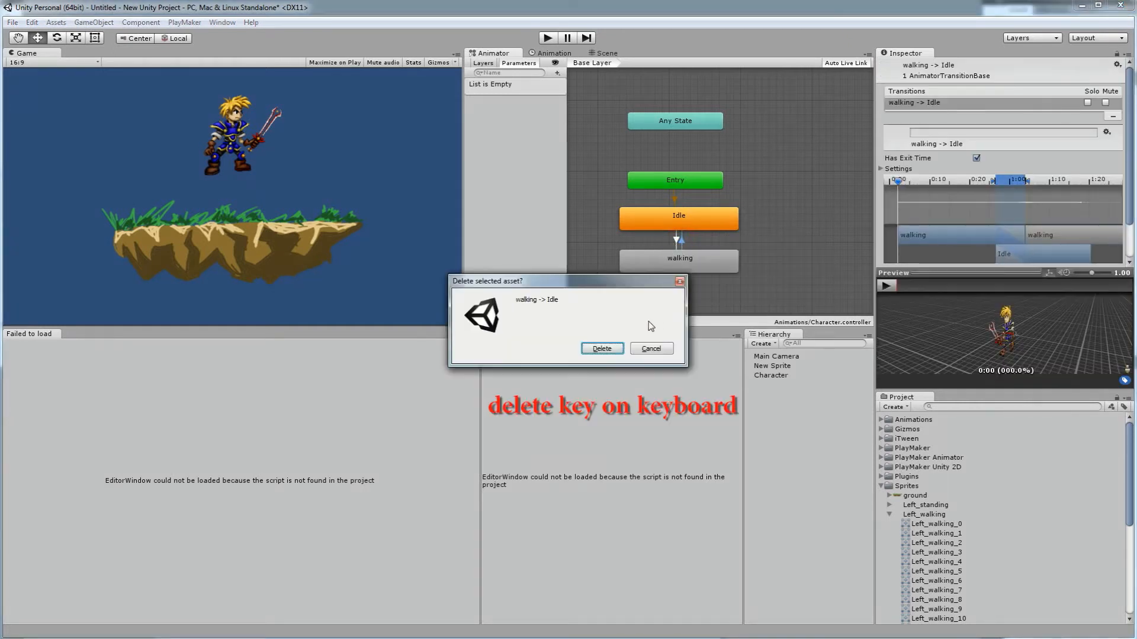
click(603, 350)
click(676, 238)
key(Delete)
click(608, 346)
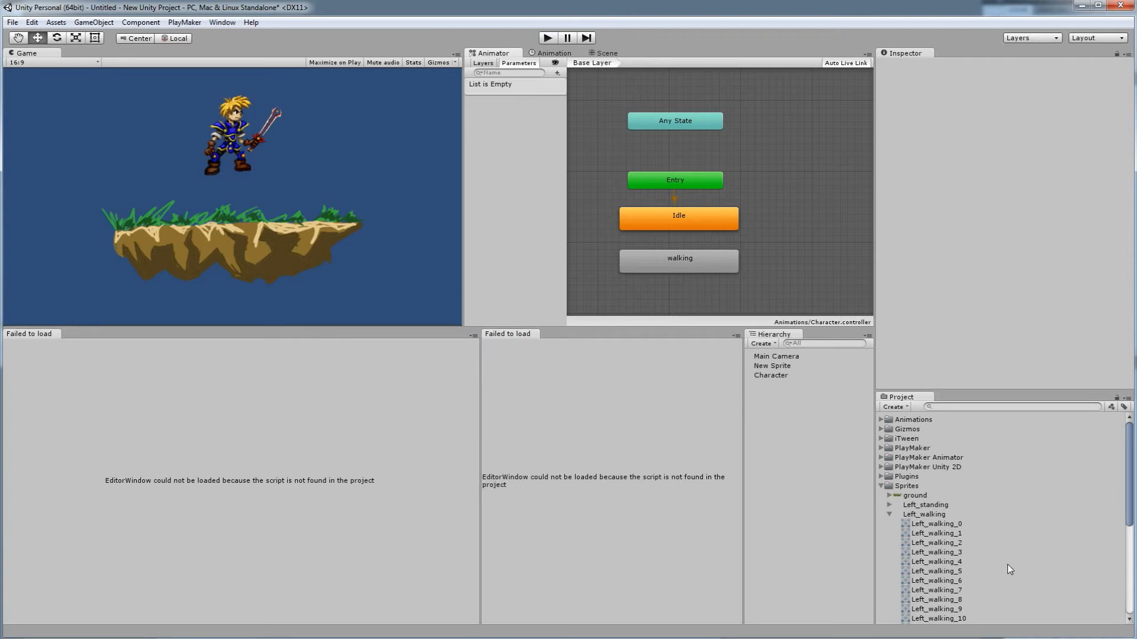
Step: Add a Rigidbody 2D component to Character and play the scene to test how gravity affects it
click(890, 515)
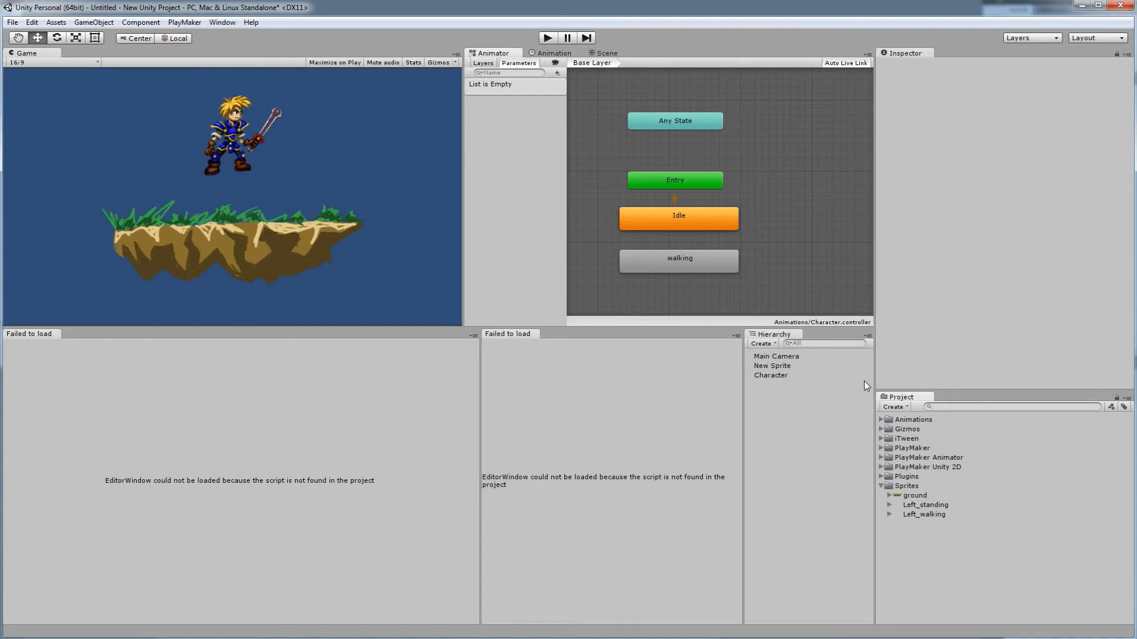
click(772, 376)
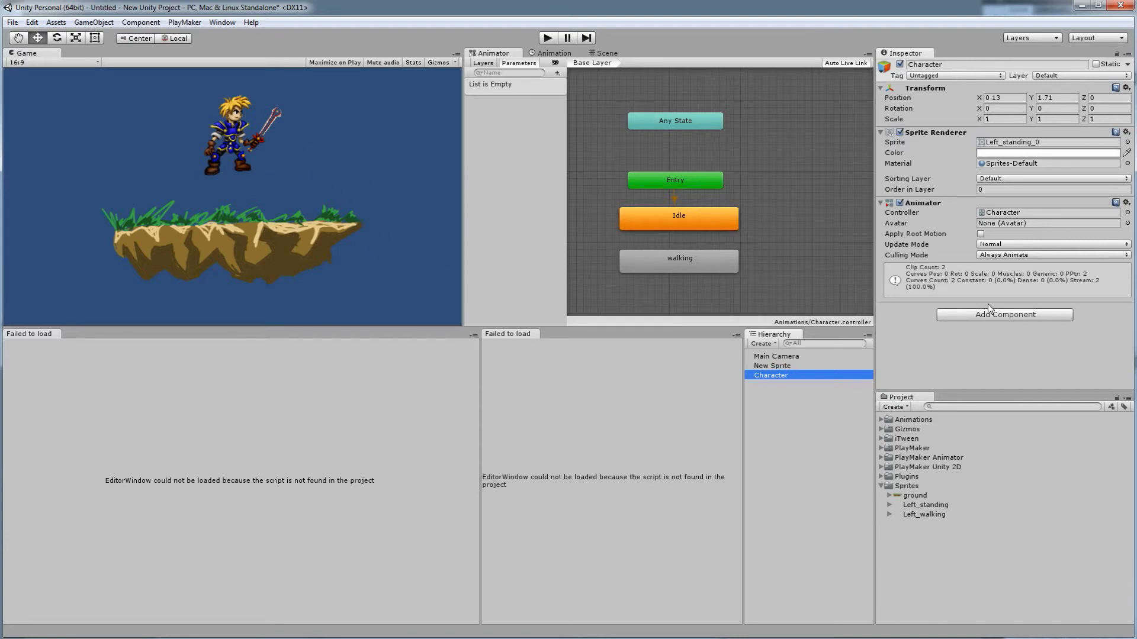
click(965, 316)
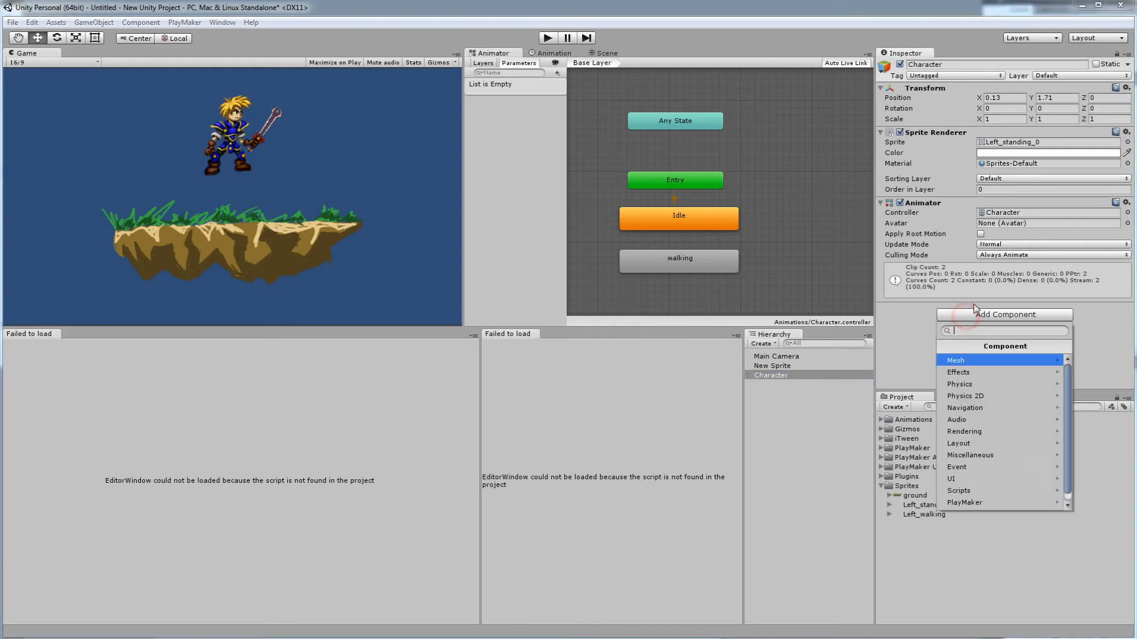
click(969, 396)
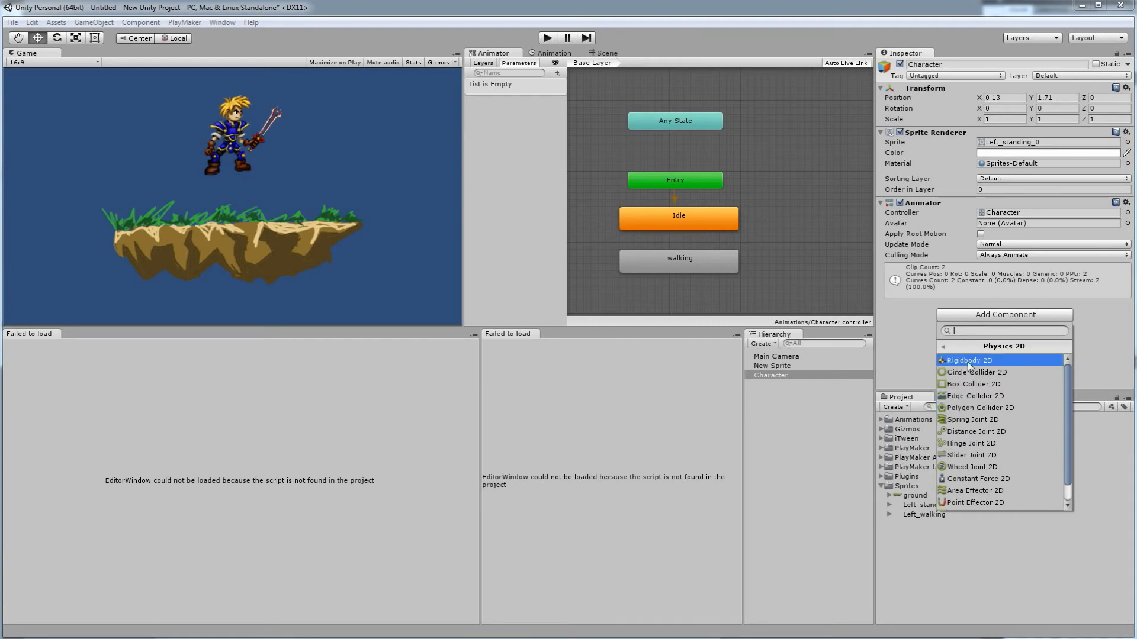
click(968, 361)
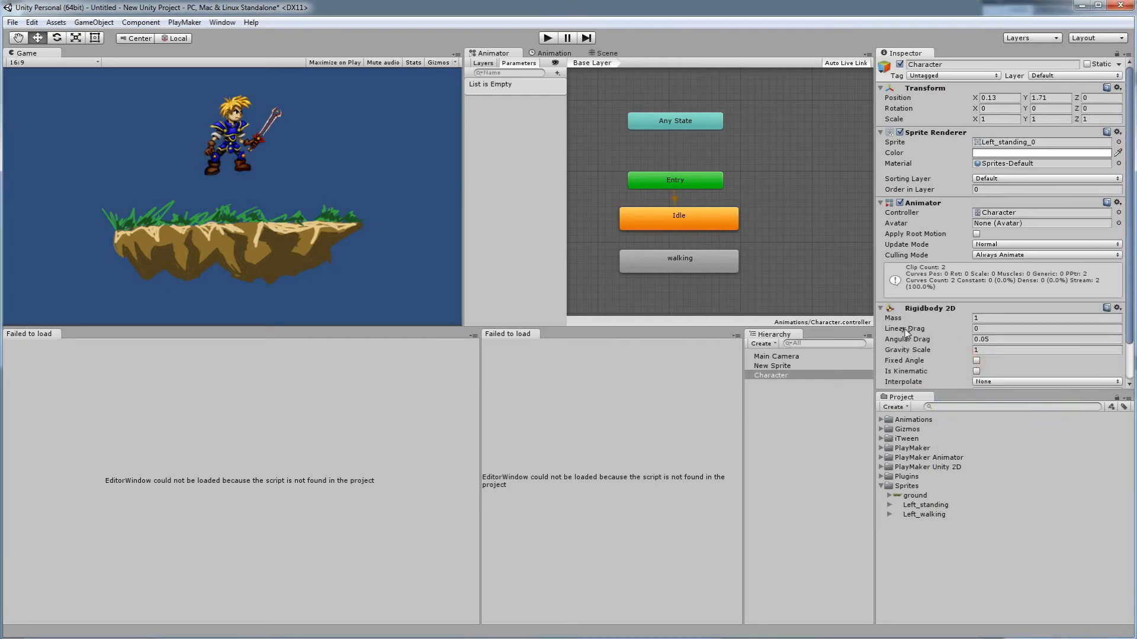
scroll(987, 311, down, 2)
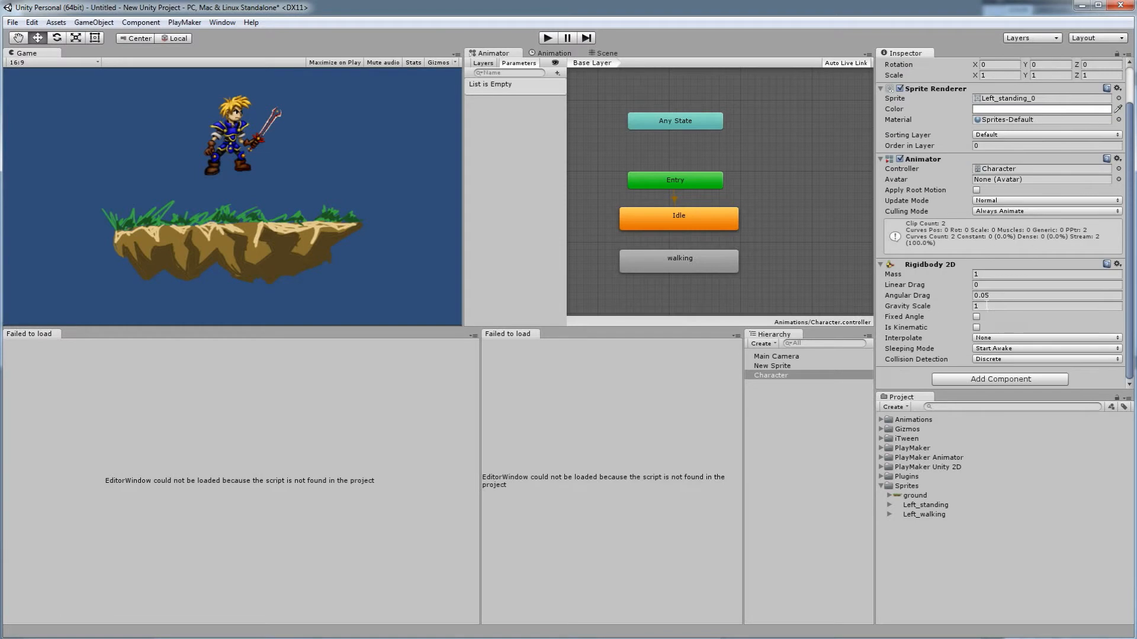
click(545, 39)
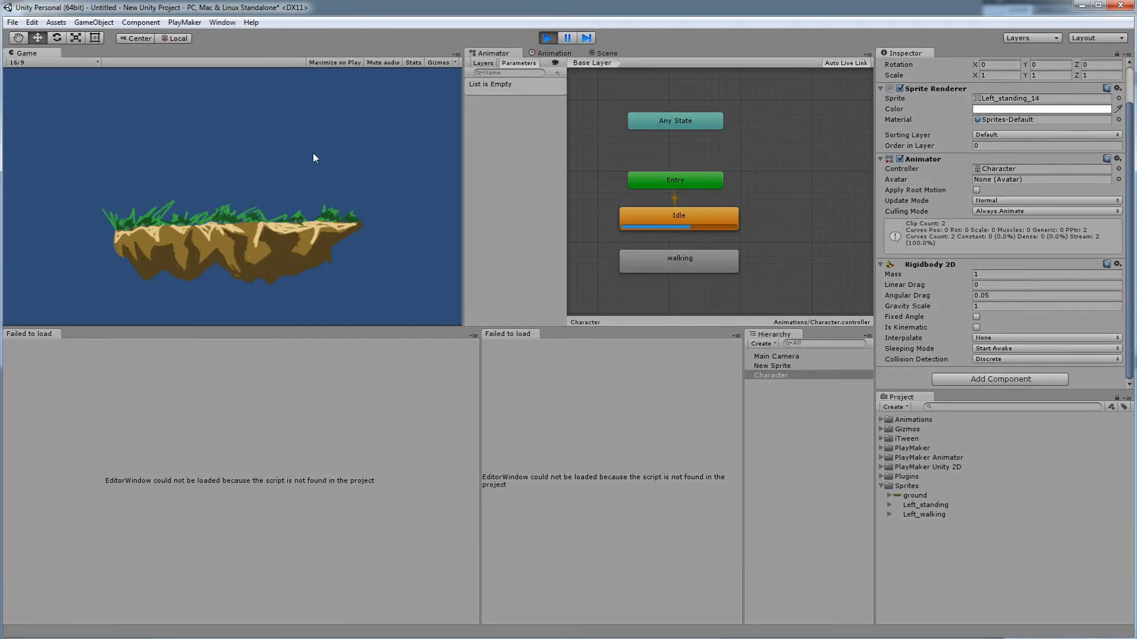
Step: Stop the running game and rename the New Sprite object as Ground
click(548, 38)
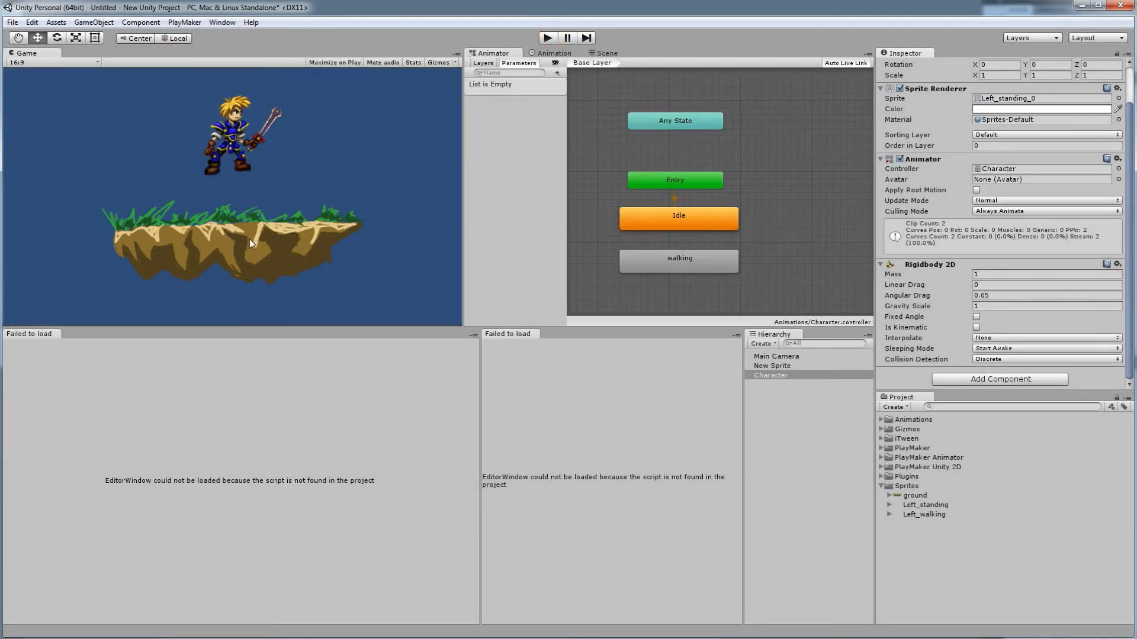
click(768, 367)
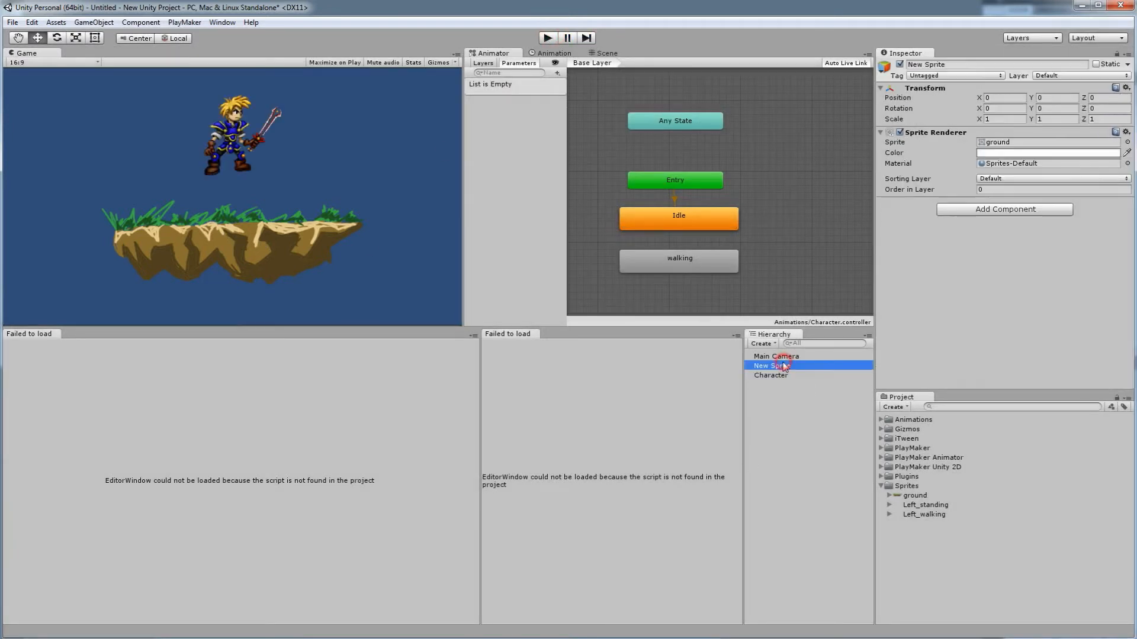
click(957, 64)
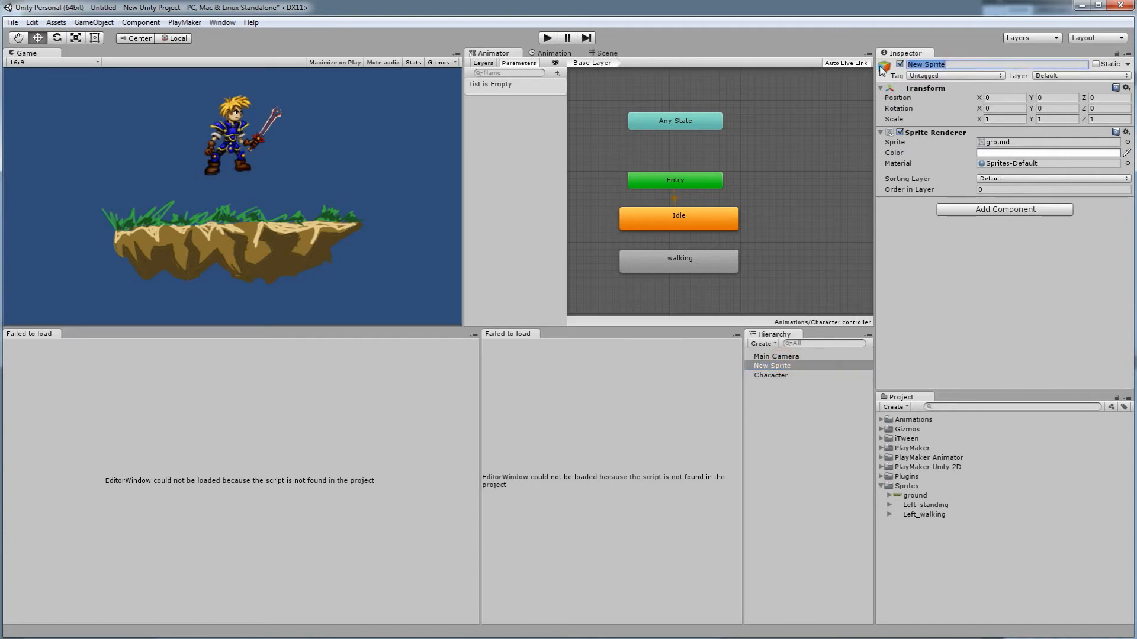
text(Ground)
key(Return)
Step: Add an Edge Collider 2D component to the Ground object
click(976, 210)
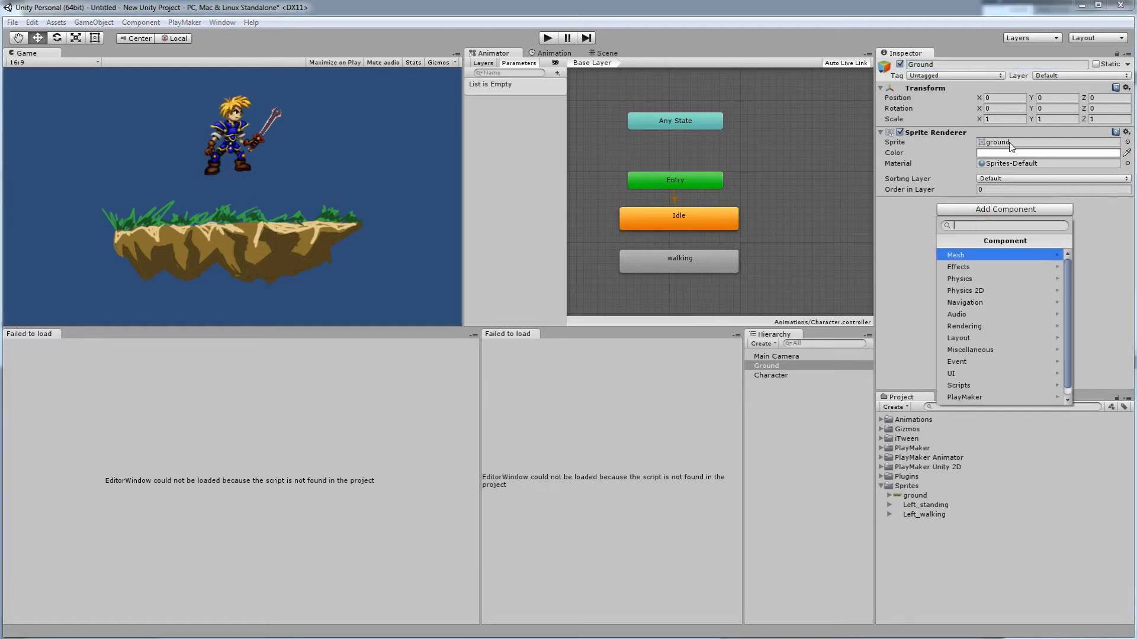
click(961, 291)
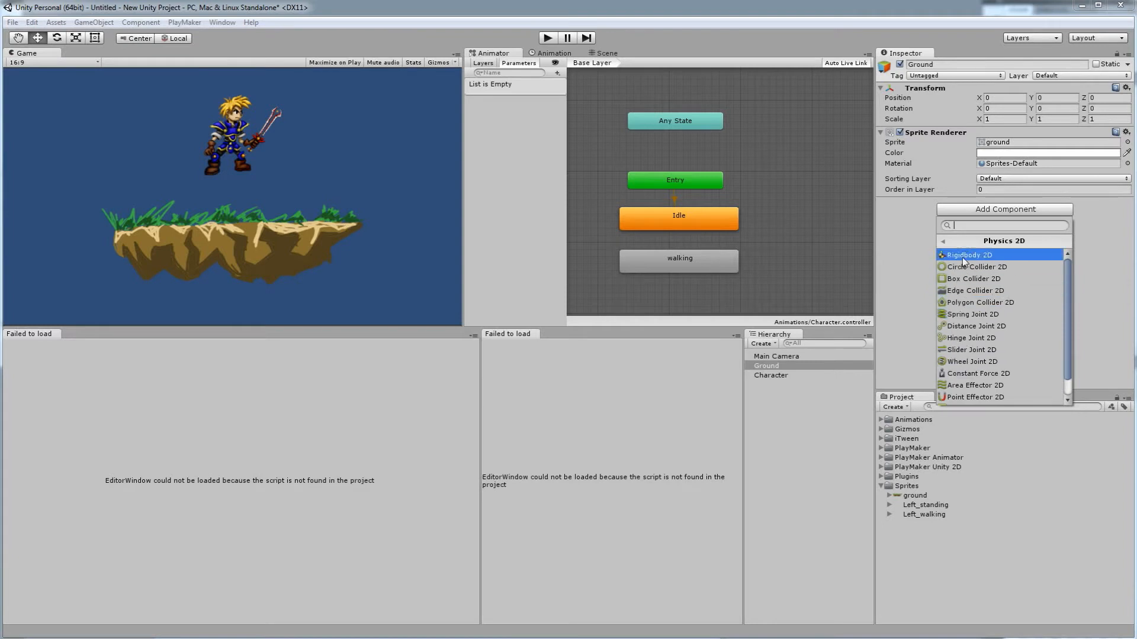
click(964, 290)
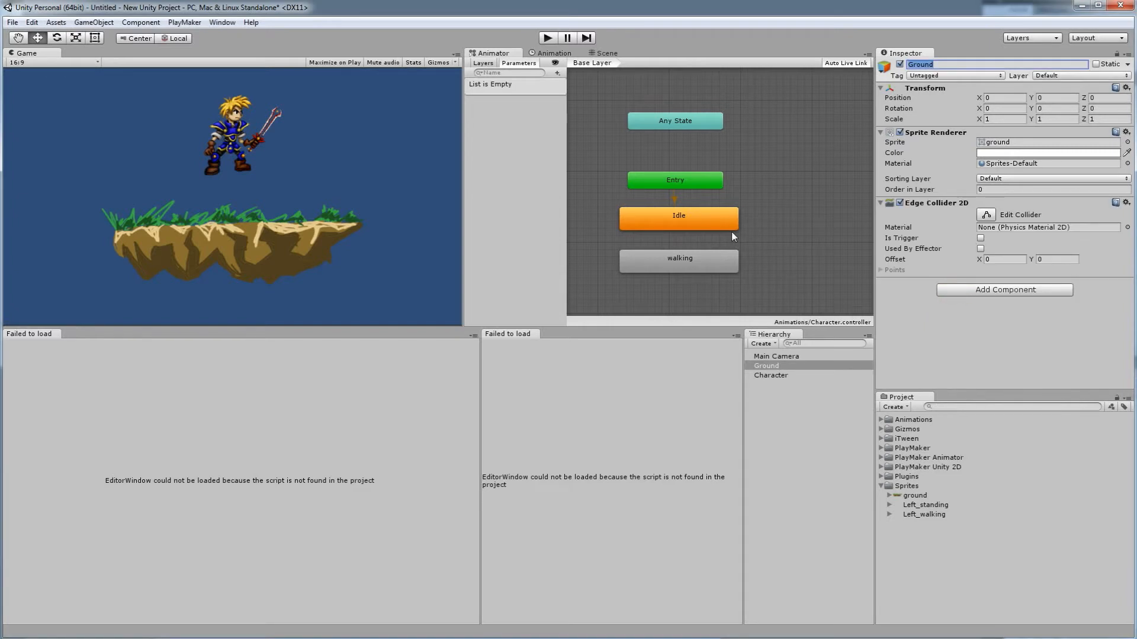
Step: Fit the ground's edge collider along the top surface of the platform, and test it by running the game
click(606, 54)
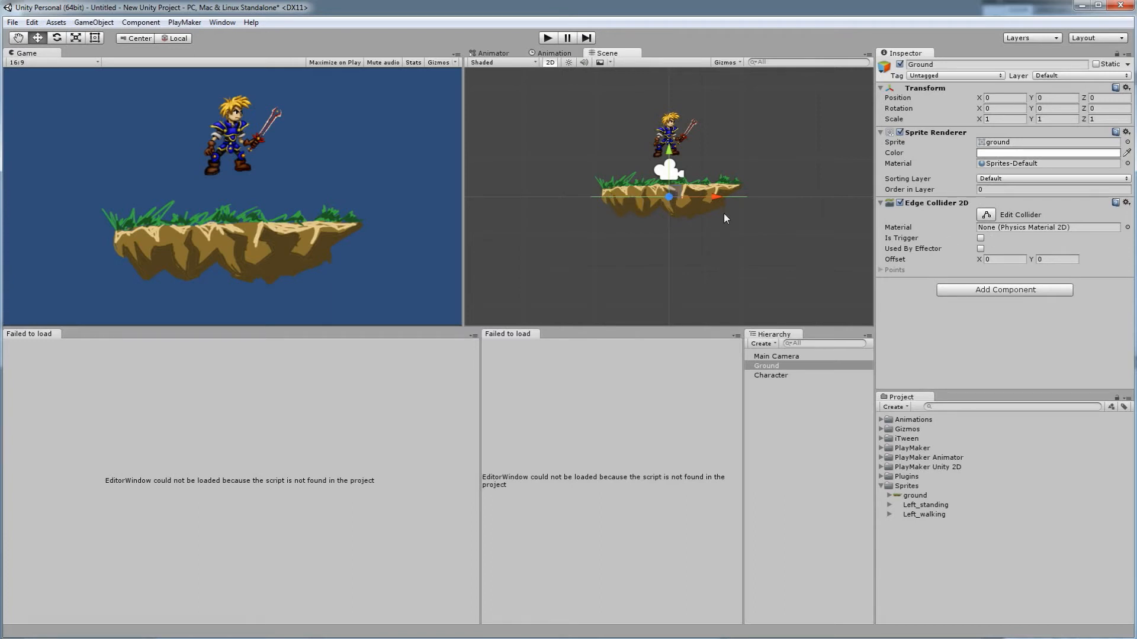
click(985, 215)
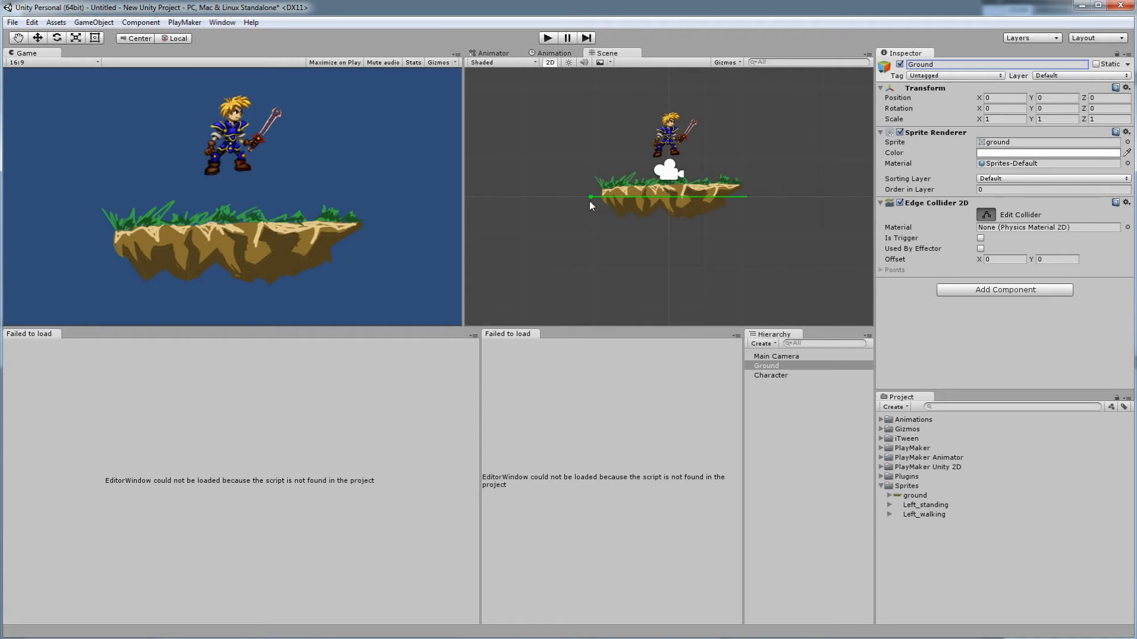
mouse_move(591, 197)
mouse_down()
mouse_move(613, 206)
mouse_move(602, 189)
mouse_up()
drag(687, 195, 684, 187)
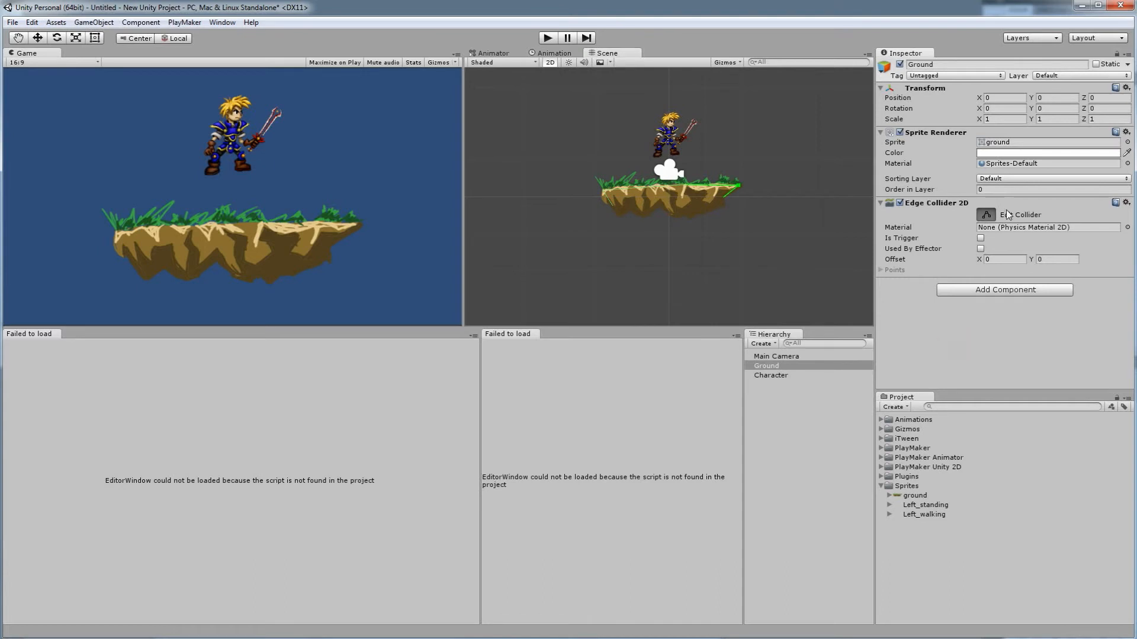
click(986, 215)
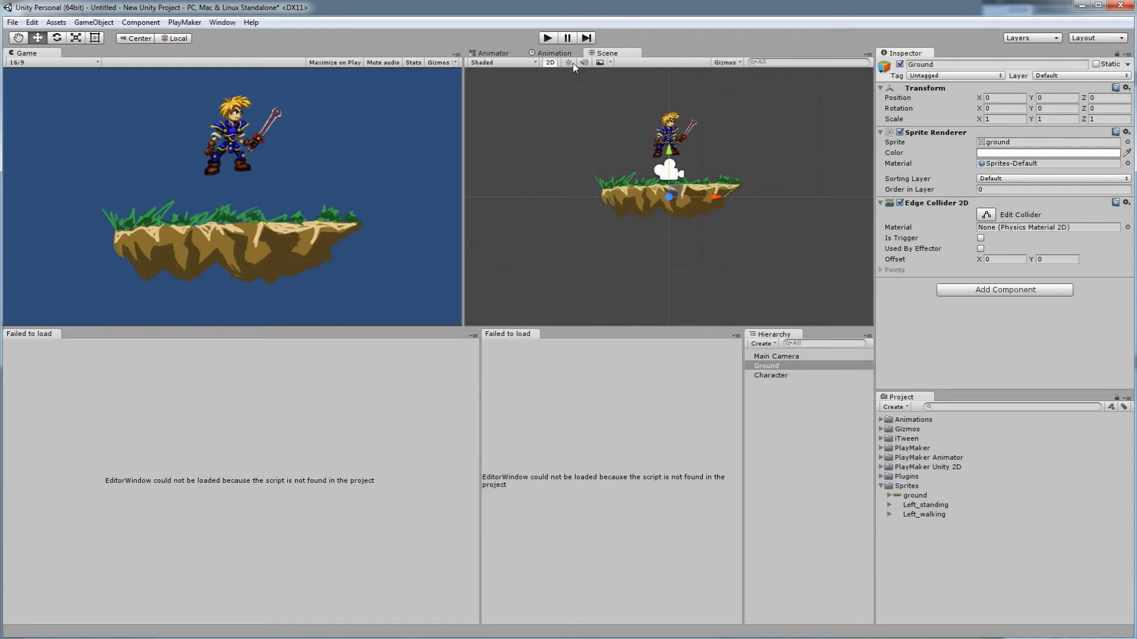
click(549, 38)
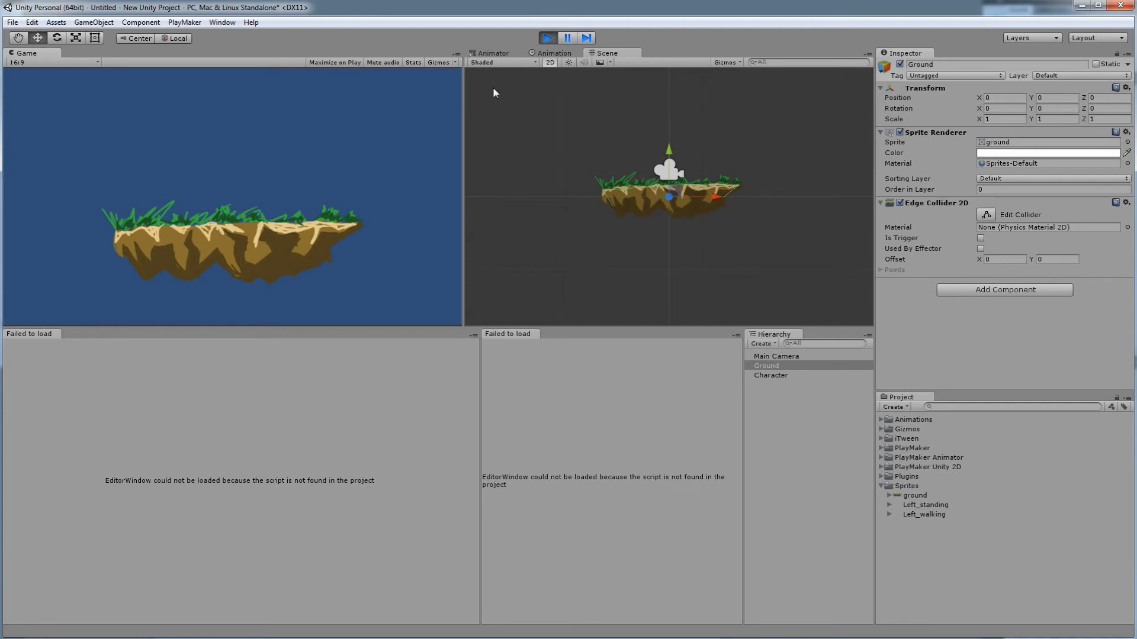
click(548, 39)
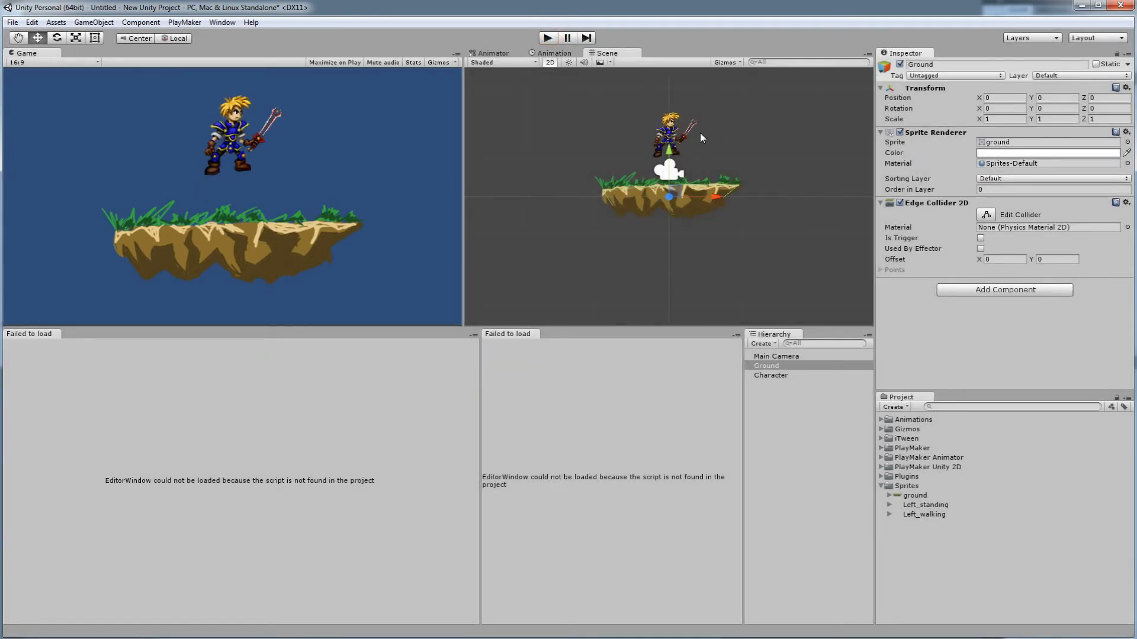
Step: Add a Circle Collider 2D component to the Character object
click(782, 376)
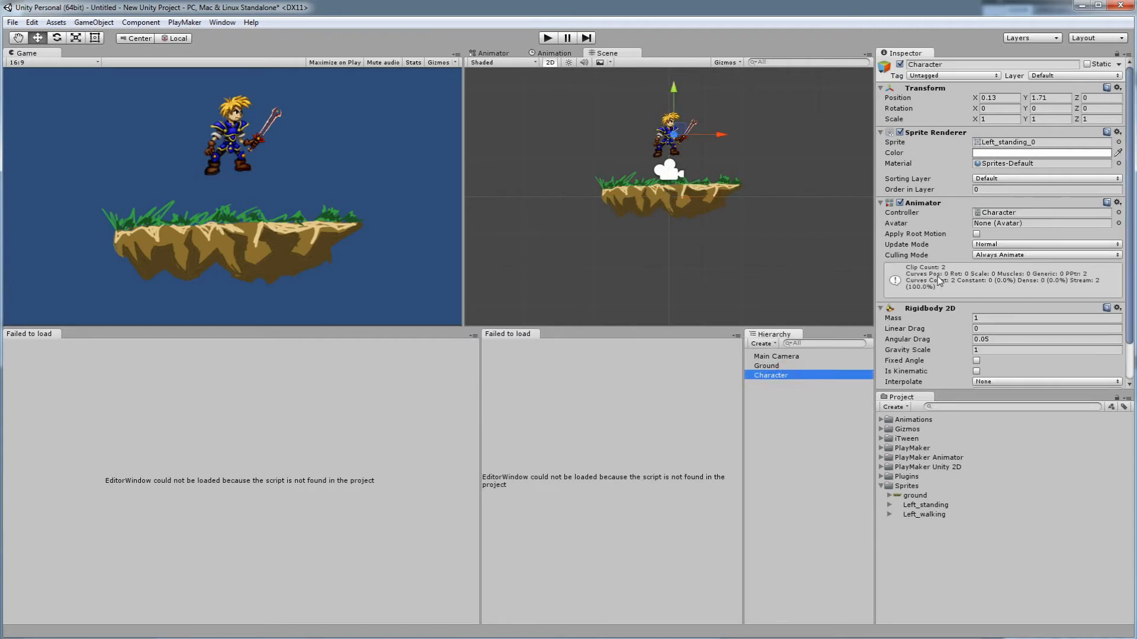
scroll(917, 317, down, 3)
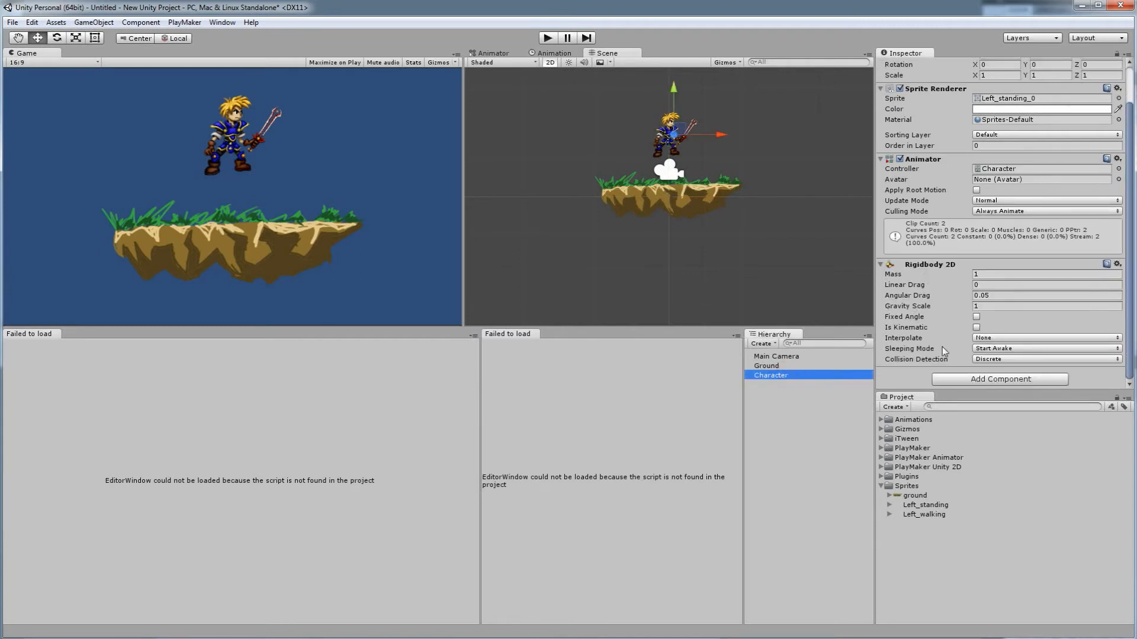
click(957, 382)
click(955, 463)
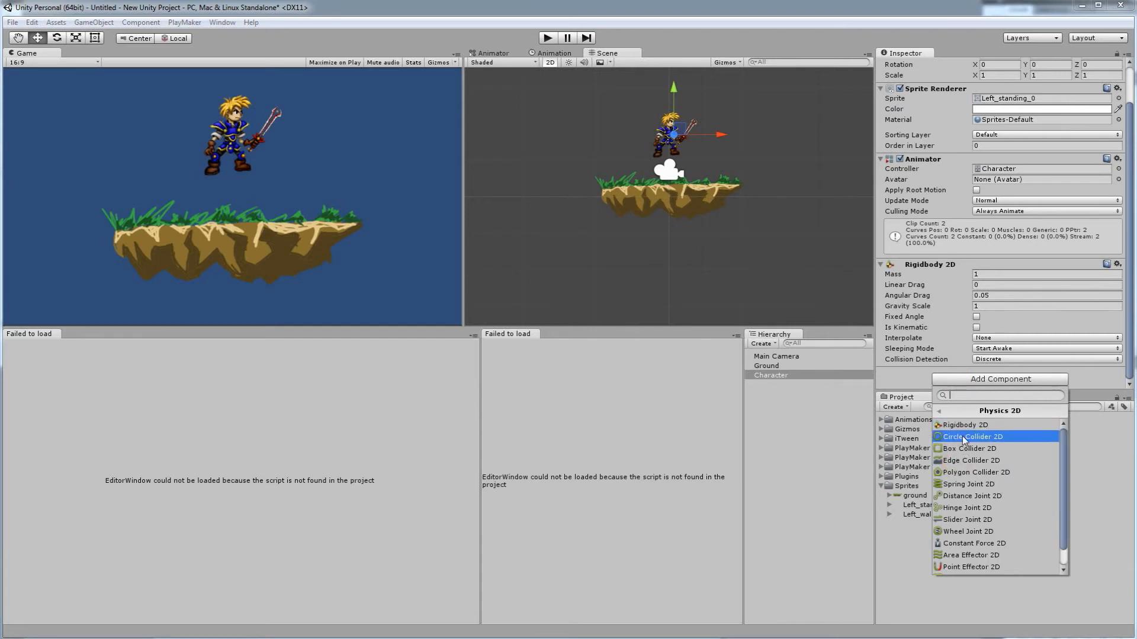
click(964, 438)
Step: Shrink the character's circle collider in the scene to a radius of about 0.26
scroll(676, 116, up, 3)
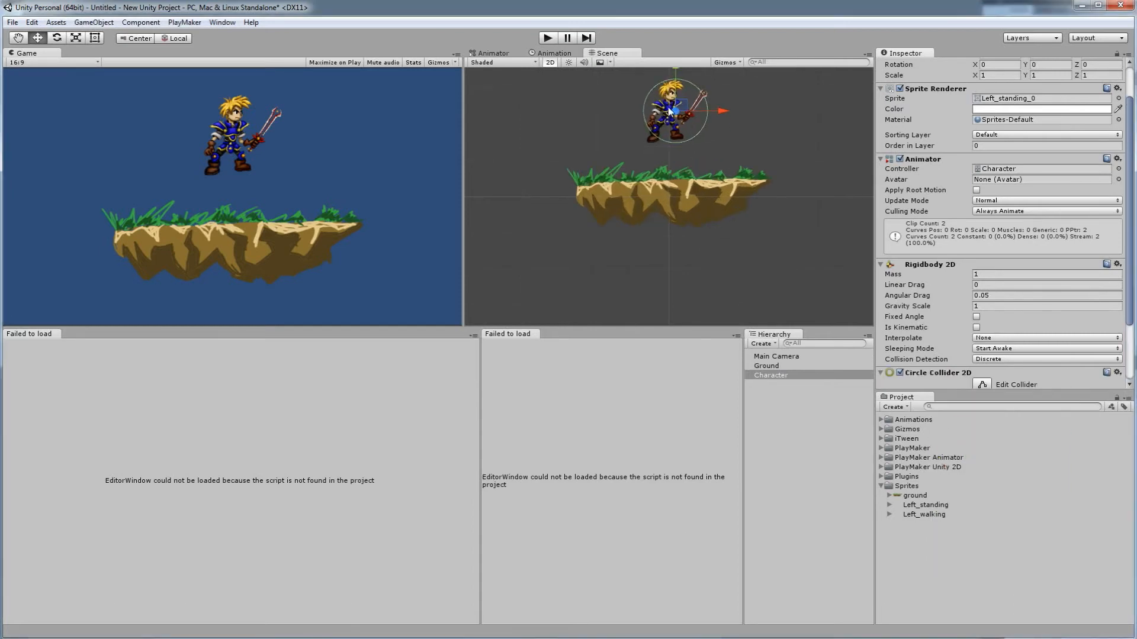
scroll(676, 116, up, 4)
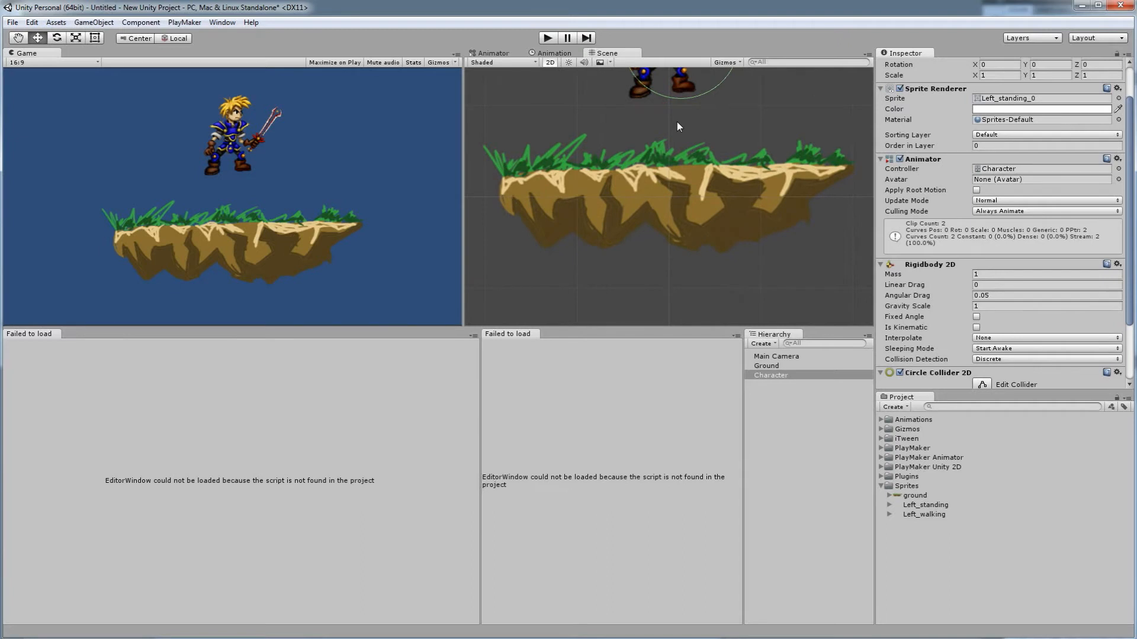
key(q)
drag(718, 118, 715, 214)
key(w)
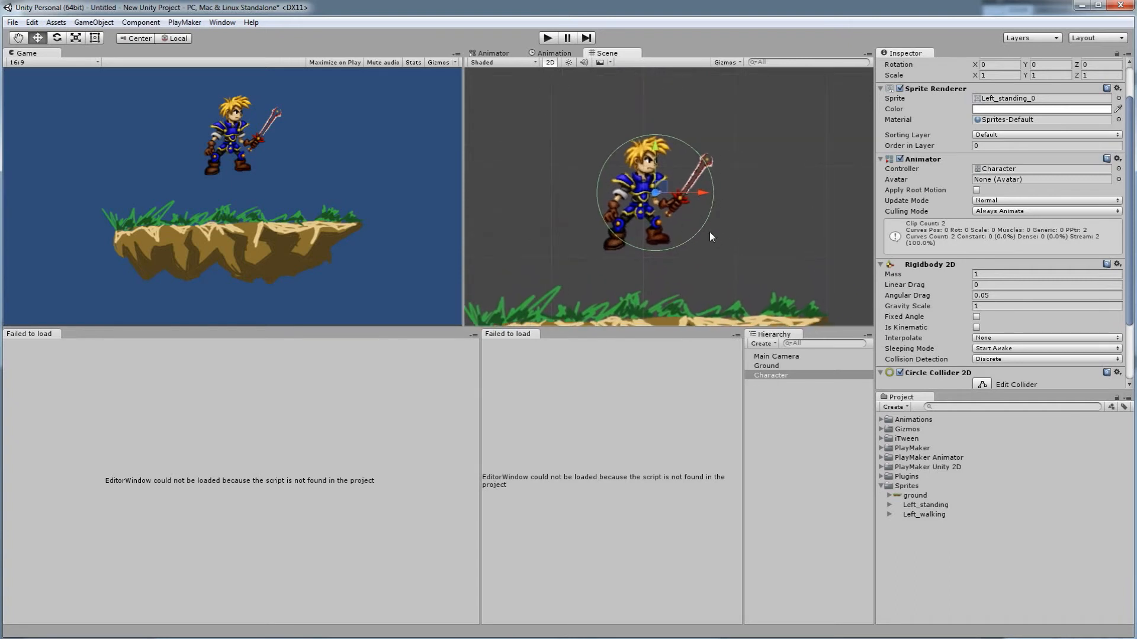
mouse_move(686, 223)
middle_down()
mouse_move(740, 188)
mouse_move(704, 233)
middle_up()
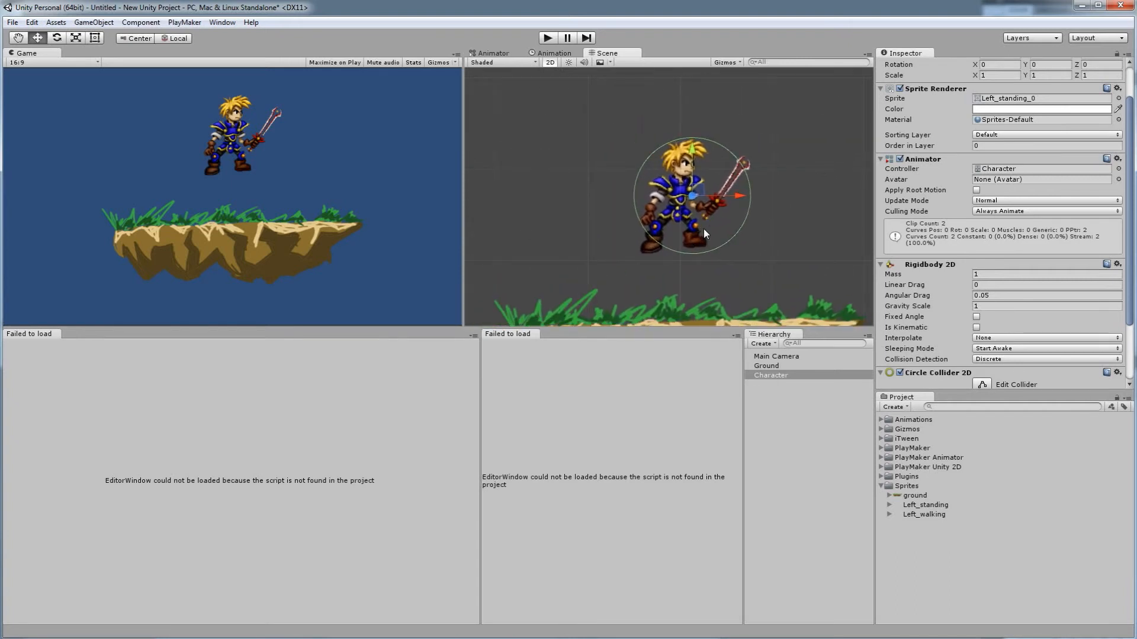
scroll(704, 232, down, 2)
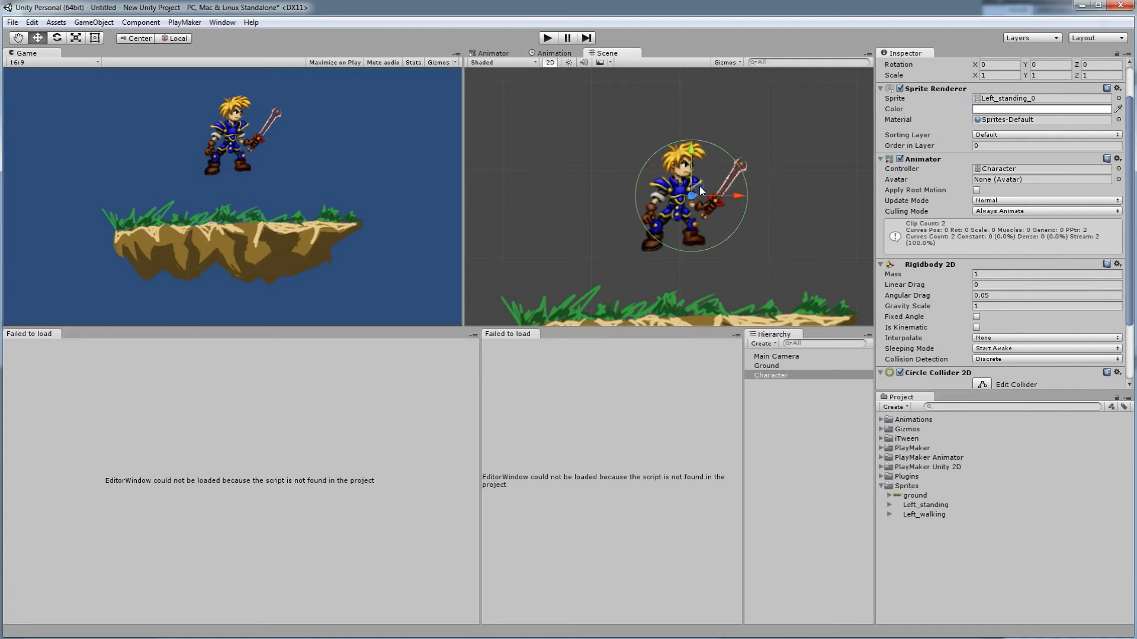
drag(701, 186, 693, 187)
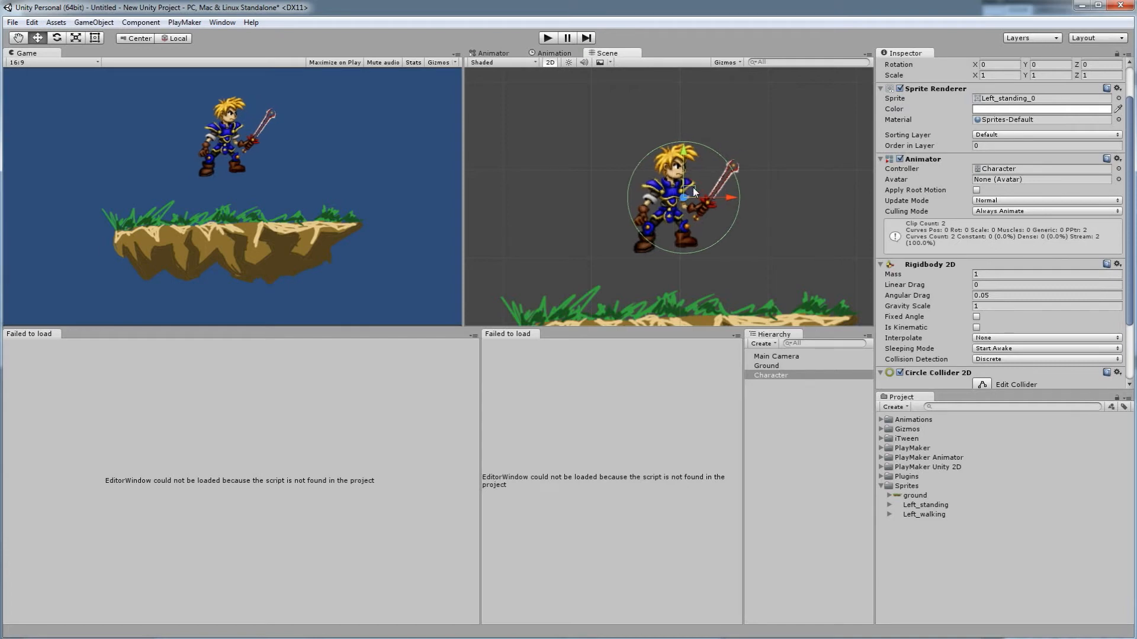
key(ctrl+z)
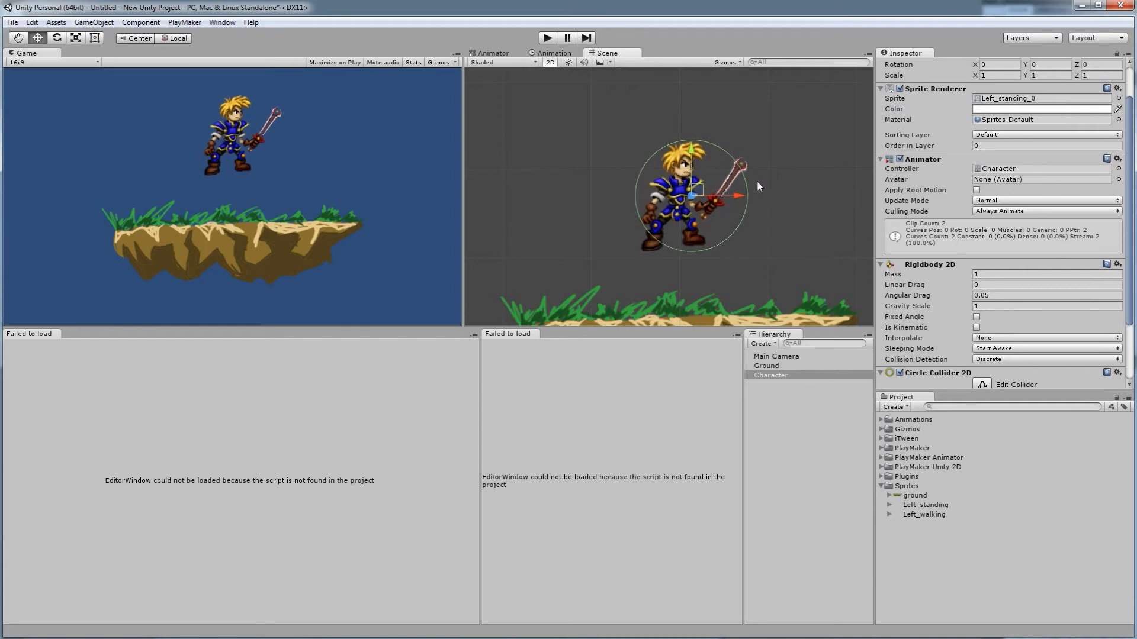
scroll(952, 194, down, 3)
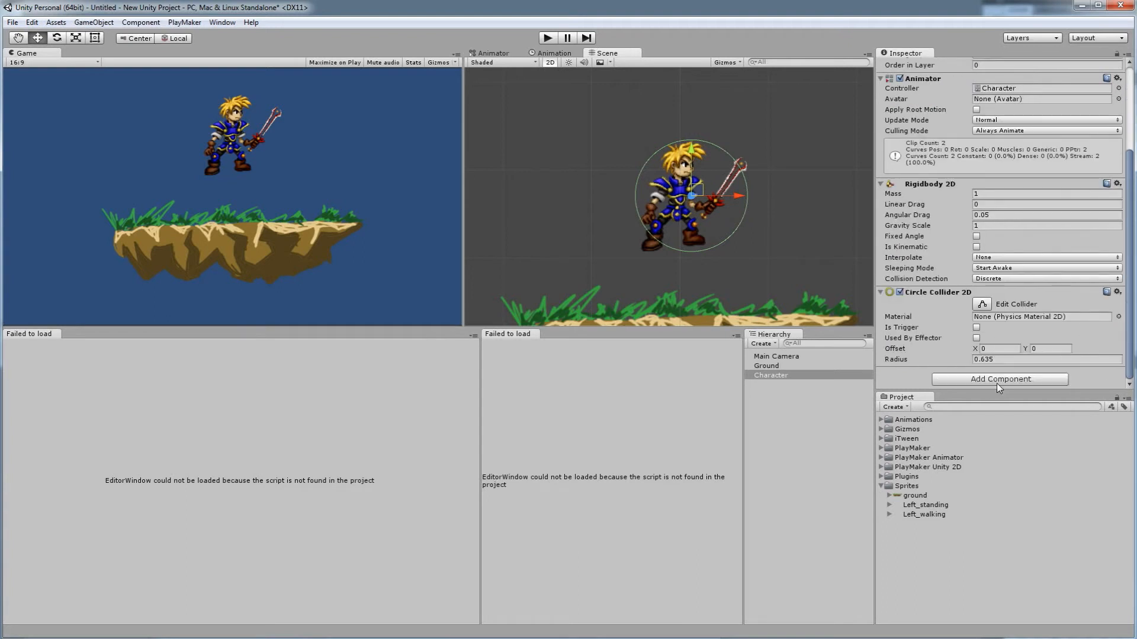
click(983, 305)
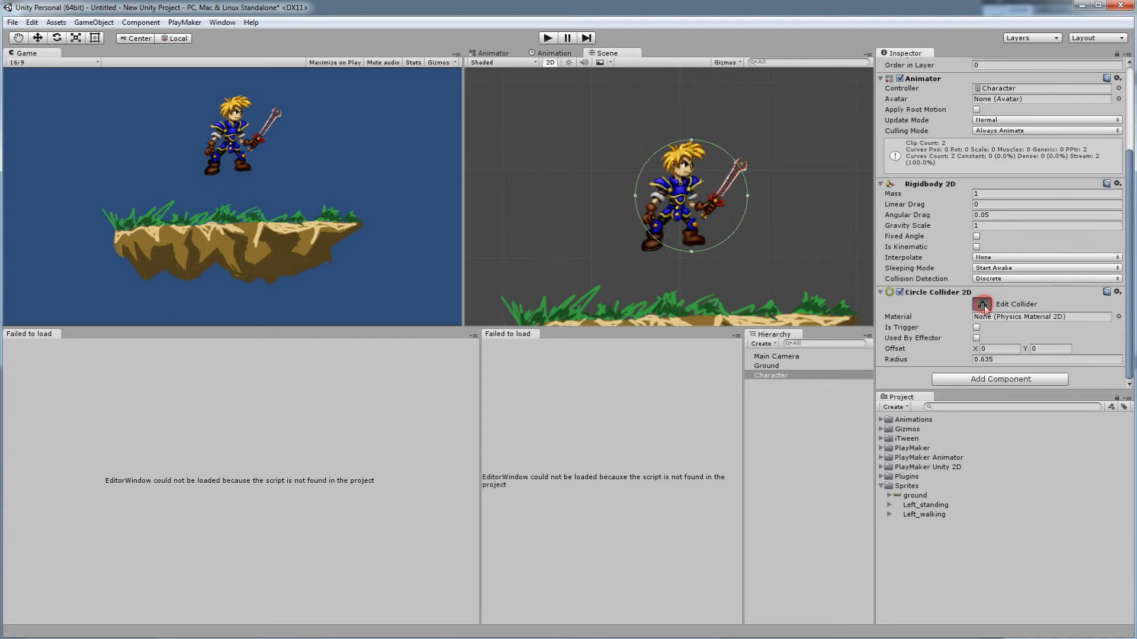
drag(747, 196, 715, 204)
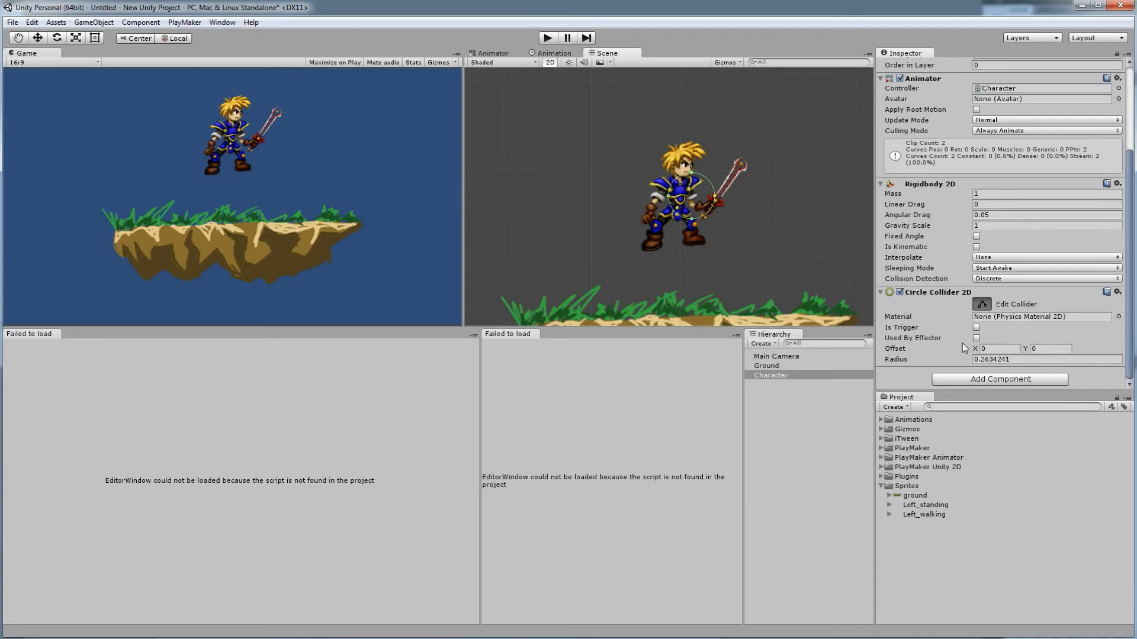
Step: Set the circle collider's offset to X -0.13, Y -0.33 and its radius to 0.24 so it sits at the character's legs
drag(975, 349, 971, 349)
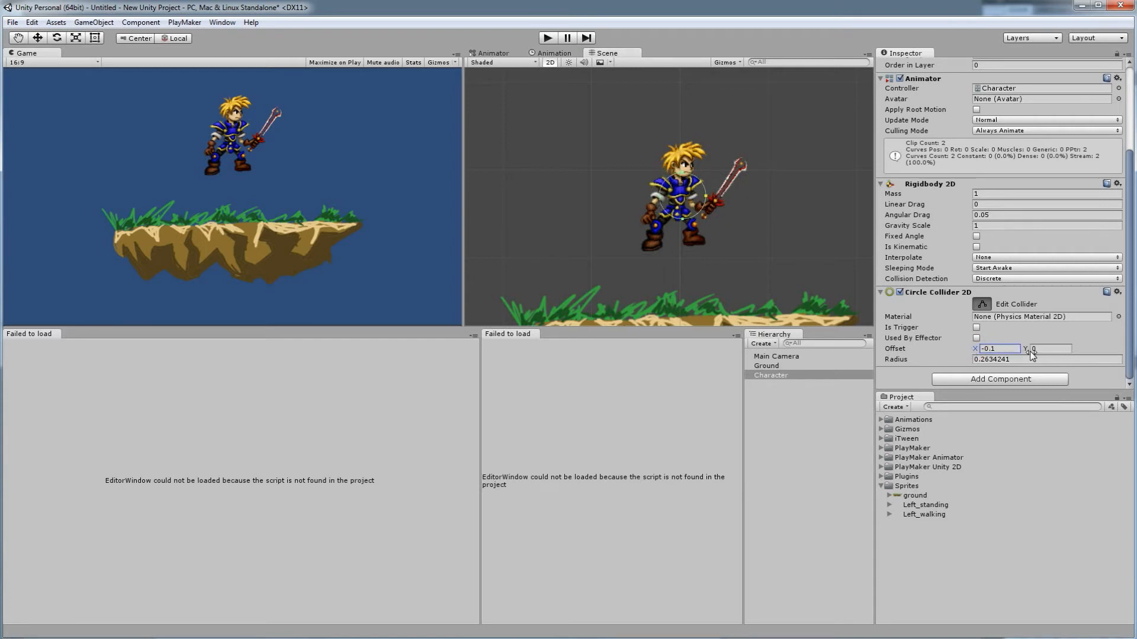
drag(1026, 349, 1018, 350)
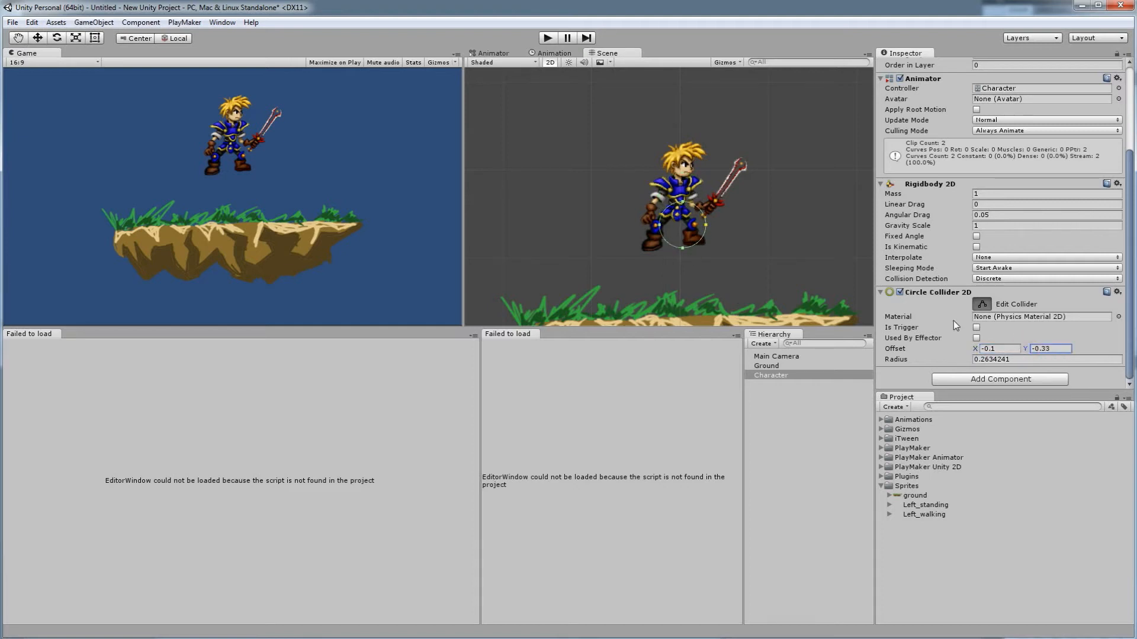
drag(960, 356, 942, 357)
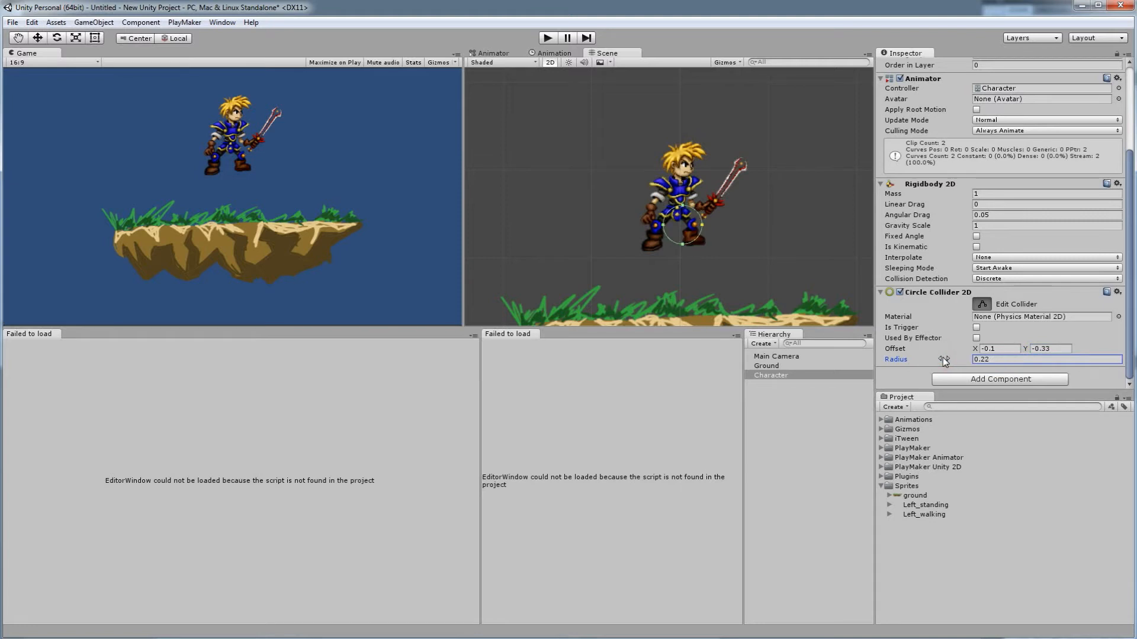
click(981, 360)
click(990, 359)
text(0.24)
click(973, 349)
drag(970, 349, 969, 349)
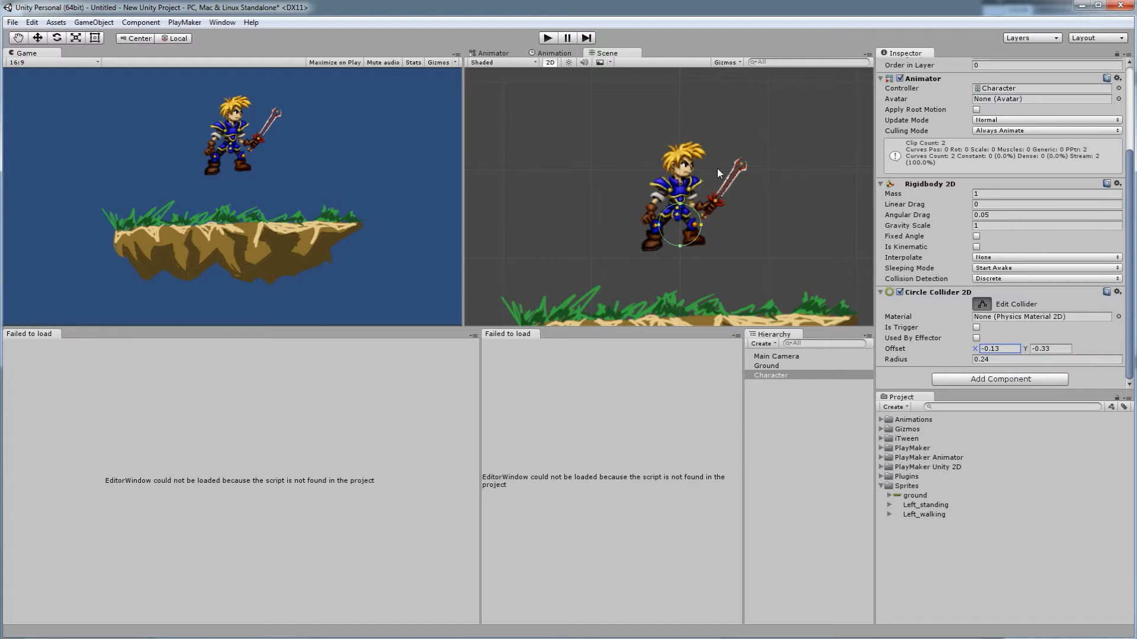
Step: Add a Box Collider 2D component to the Character object
click(978, 379)
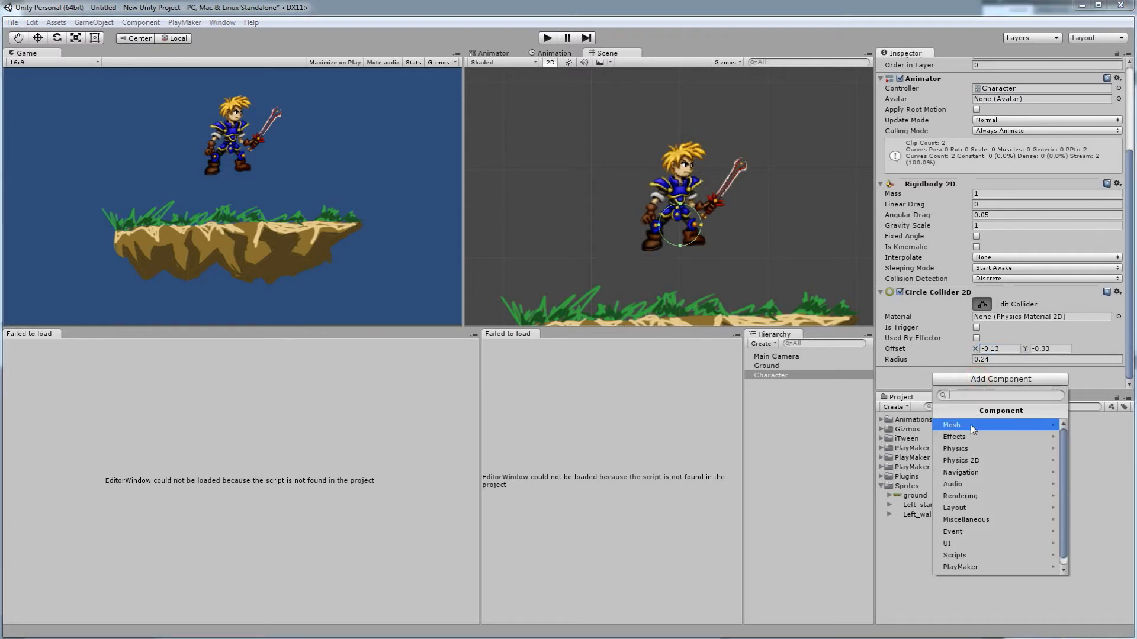
click(960, 459)
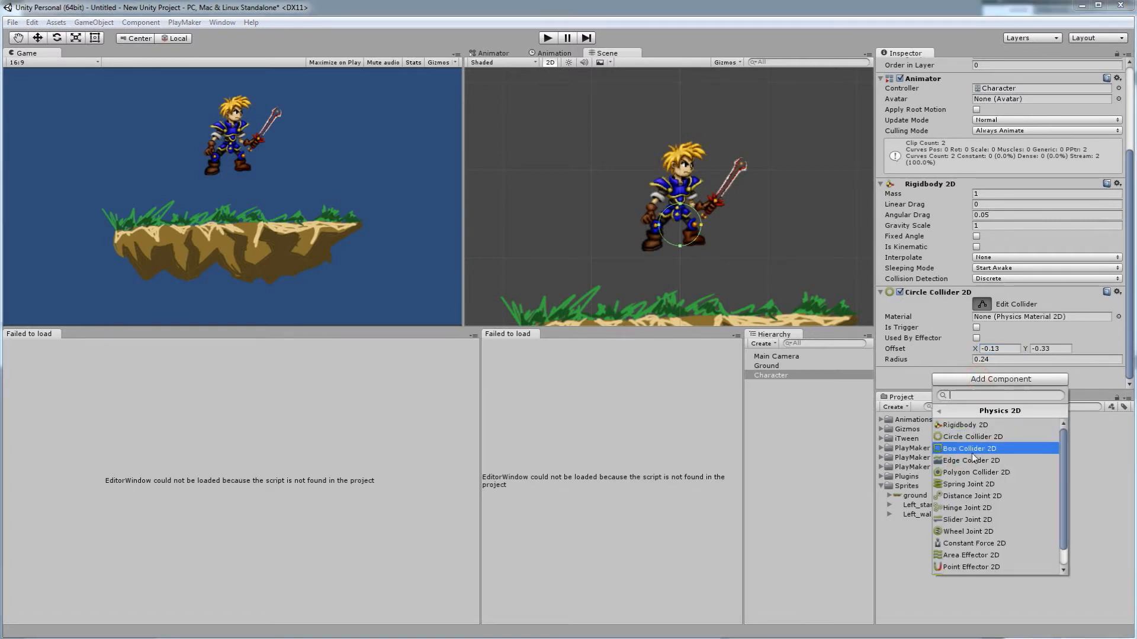
click(974, 448)
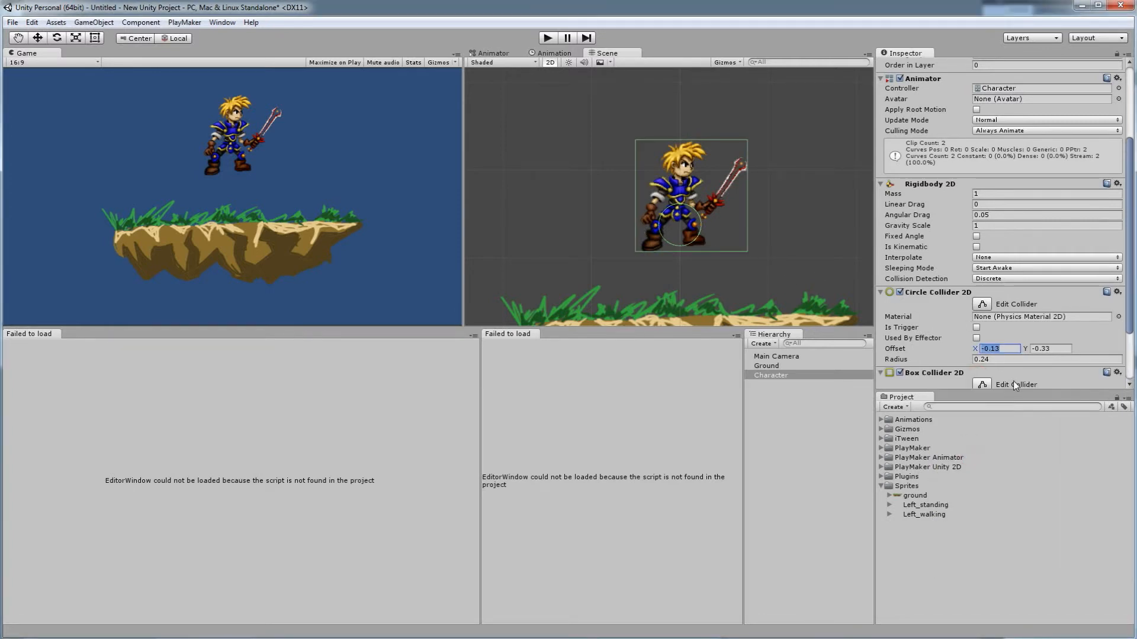
click(976, 350)
Step: Reshape the character's box collider around the body to about 0.48 by 0.97, ending its lower edge inside the circle collider
scroll(978, 351, down, 3)
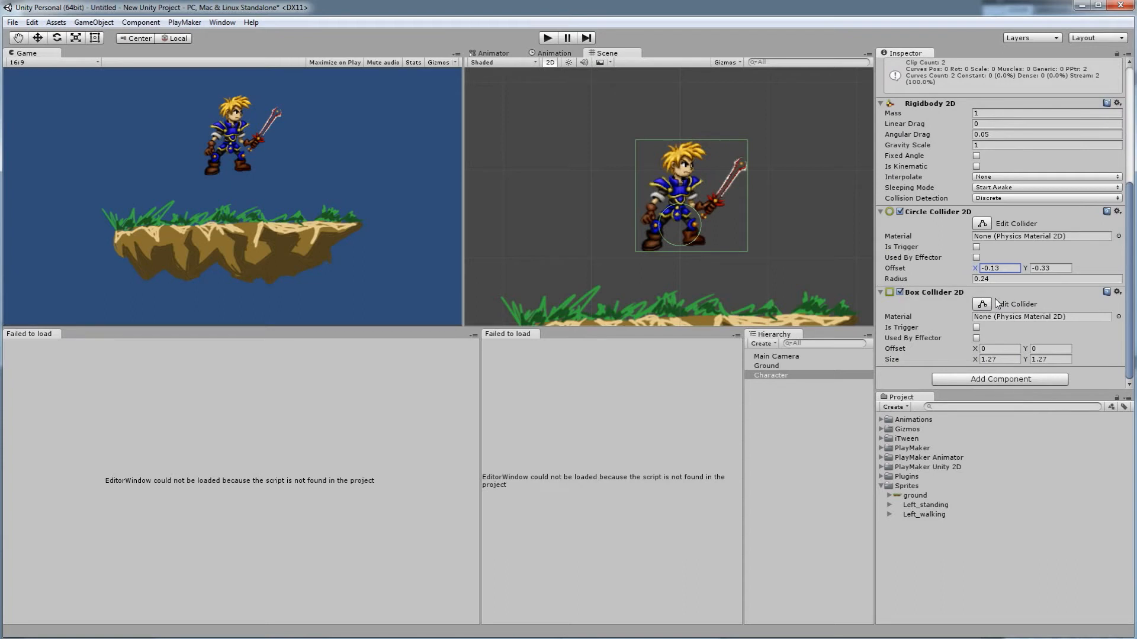
click(981, 305)
drag(748, 200, 659, 200)
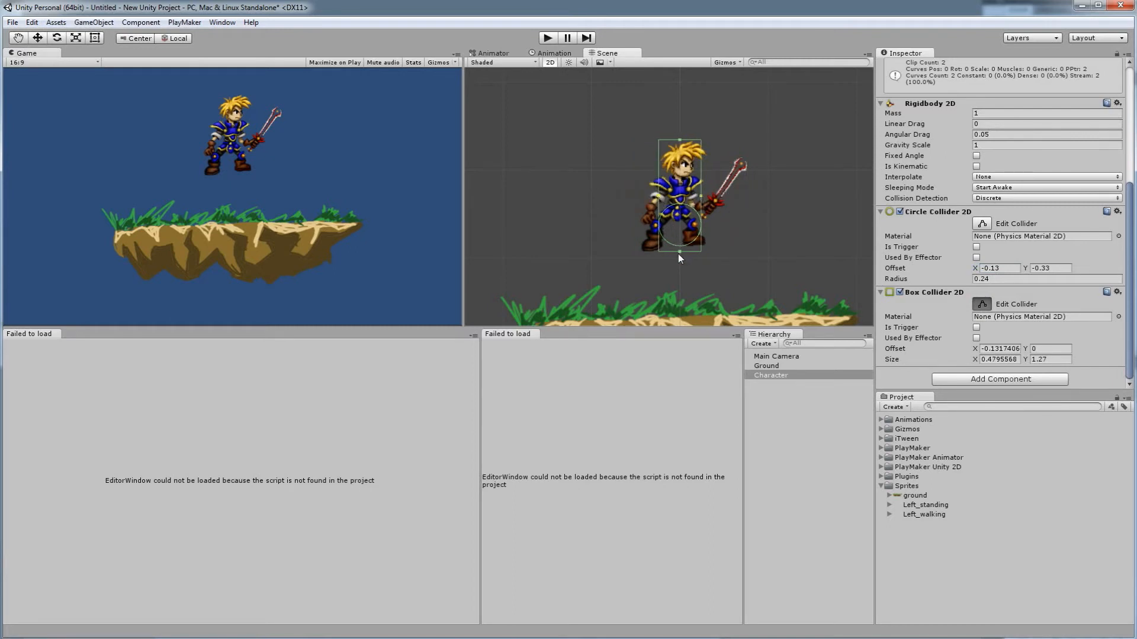
drag(680, 251, 680, 225)
click(678, 138)
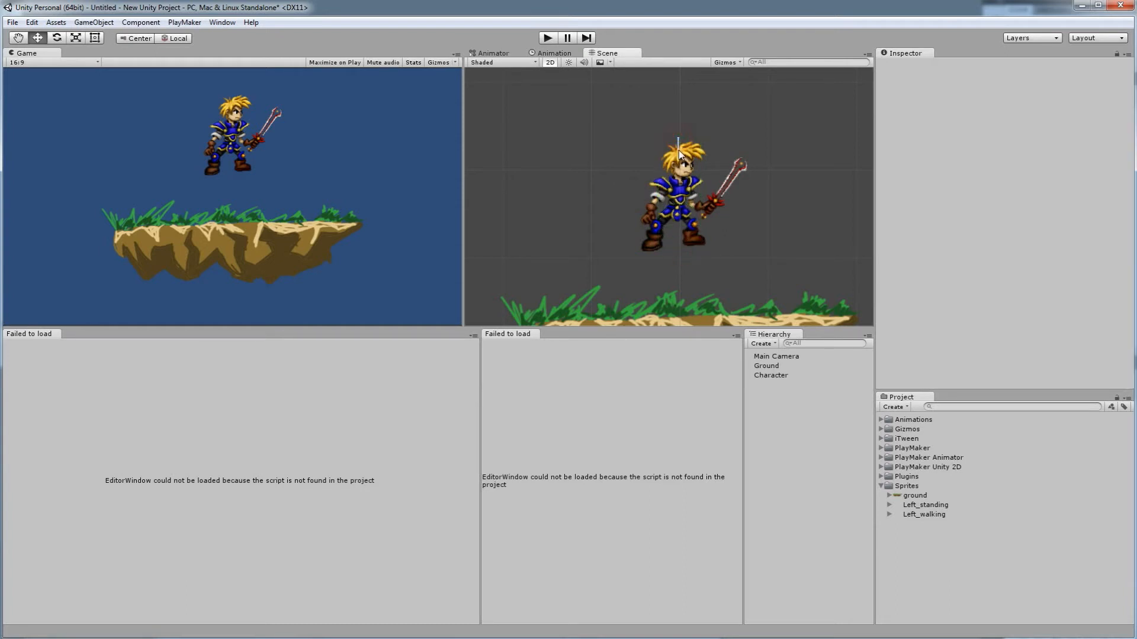
Step: Lower the upper edge of the Character's box collider to head level, making the collider about 0.82 high
click(775, 376)
scroll(980, 314, down, 5)
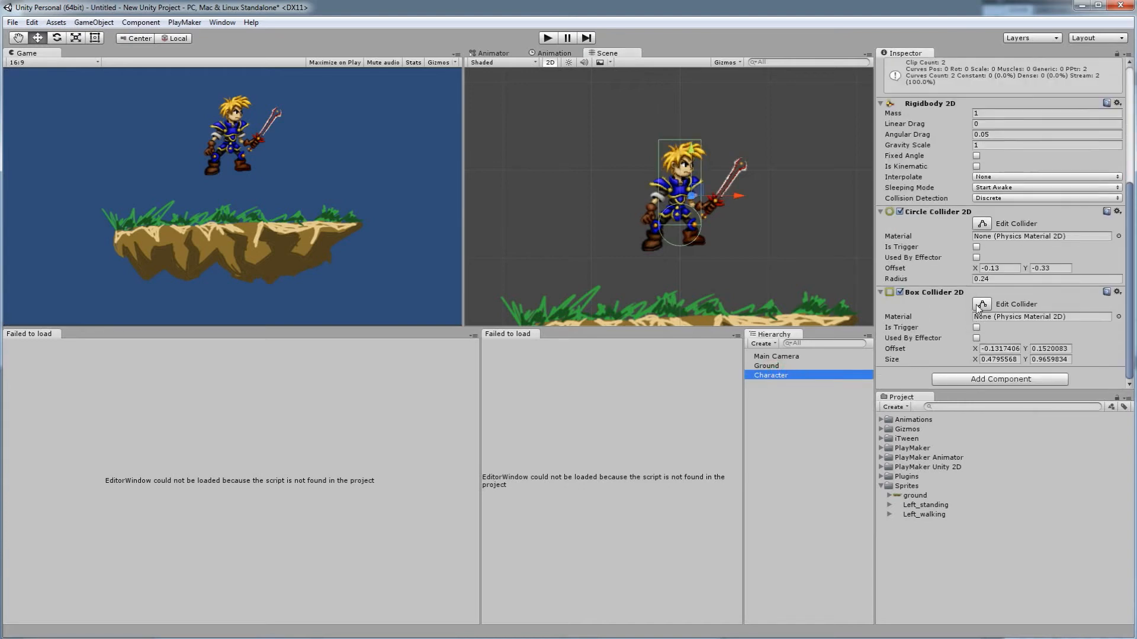
click(980, 305)
drag(680, 140, 682, 159)
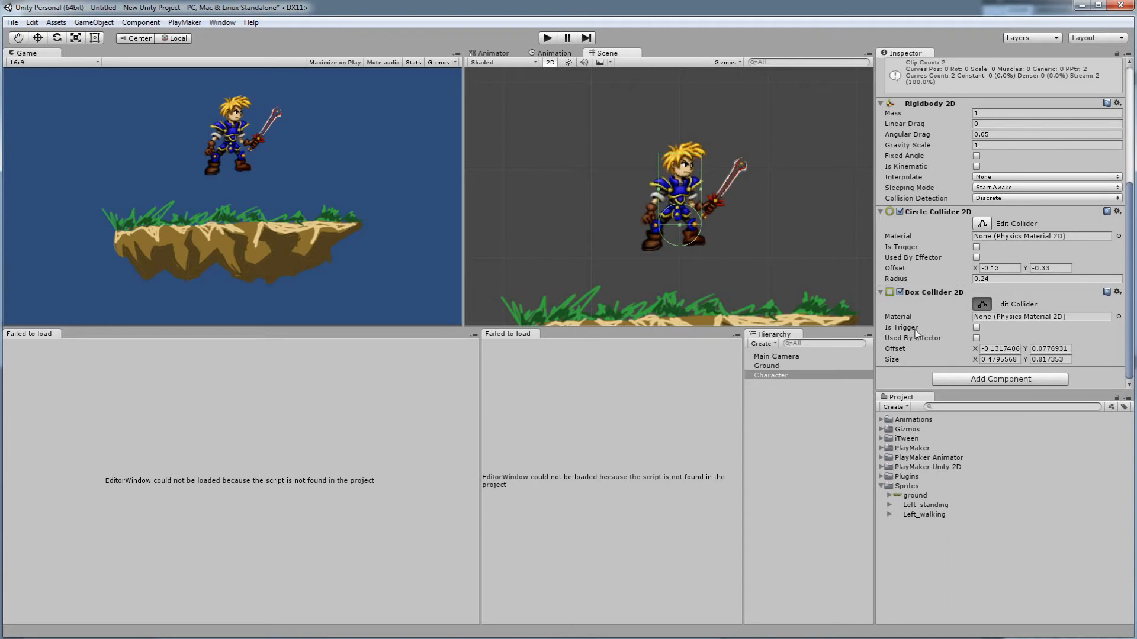
Step: Collapse the Character's Box Collider 2D and Circle Collider 2D components
click(881, 293)
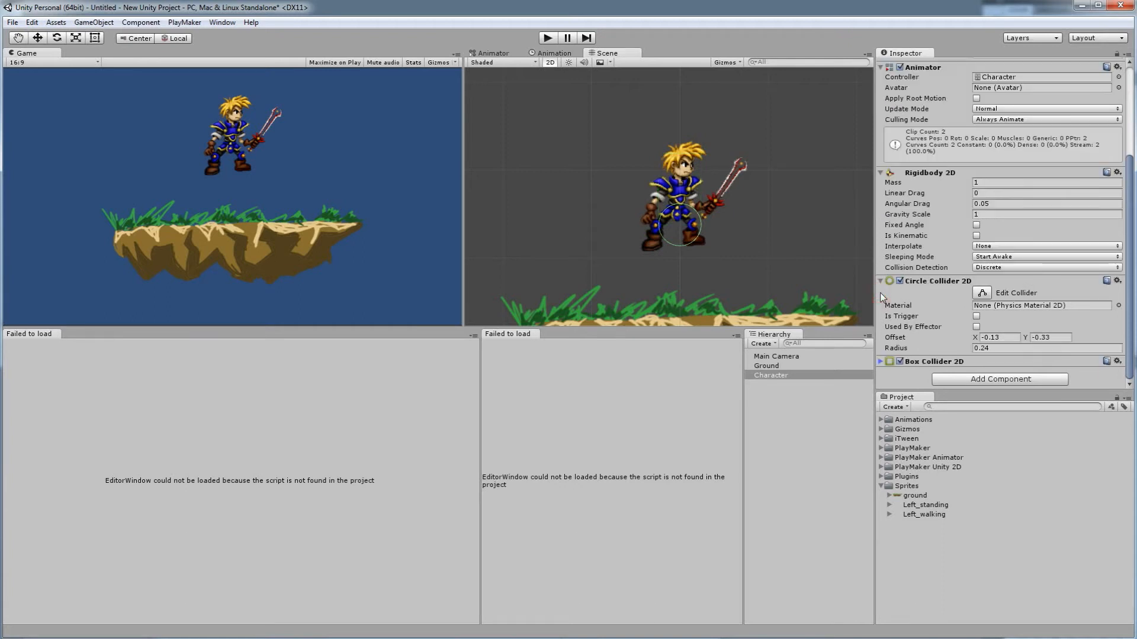
click(881, 360)
click(984, 372)
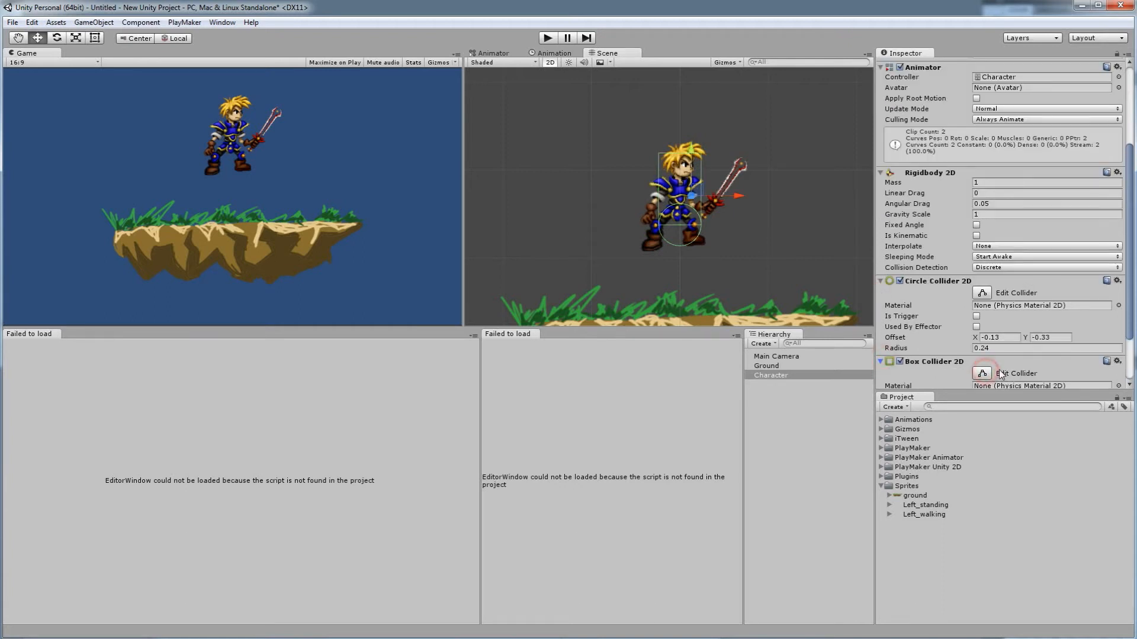
click(881, 362)
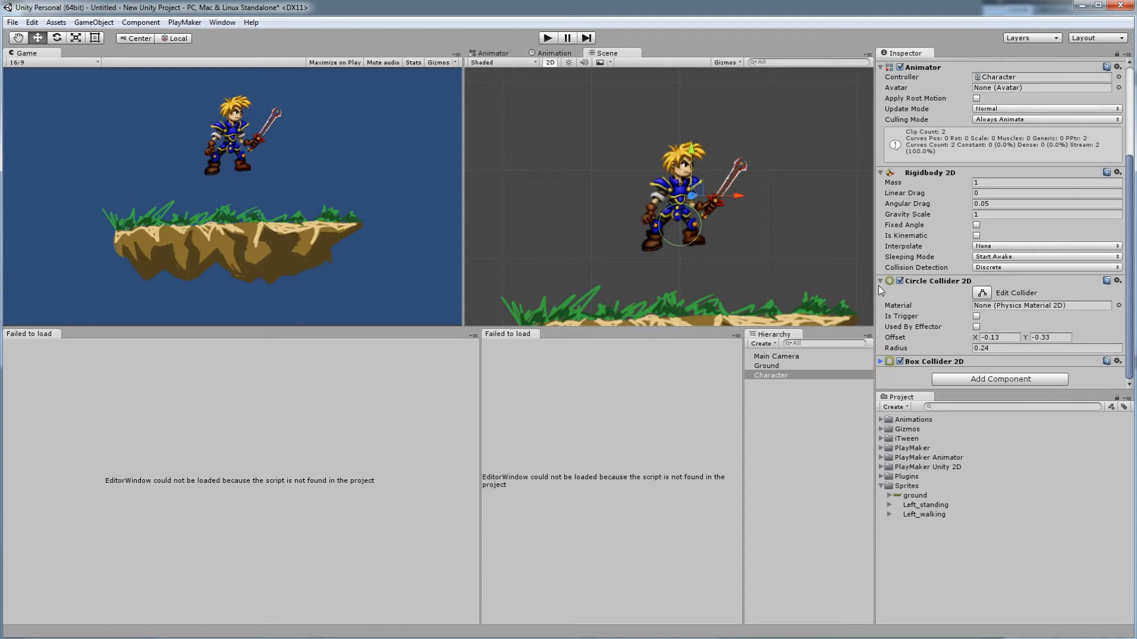
click(880, 281)
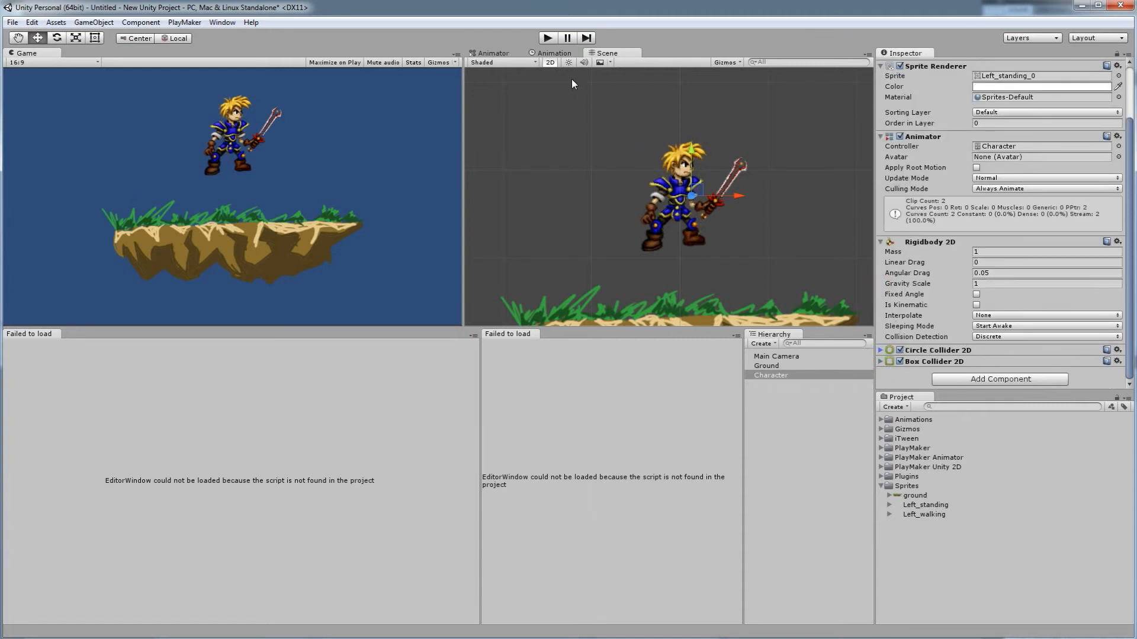
Step: Enable Fixed Angle on the character's Rigidbody 2D, test-playing the scene before and after the change
click(547, 38)
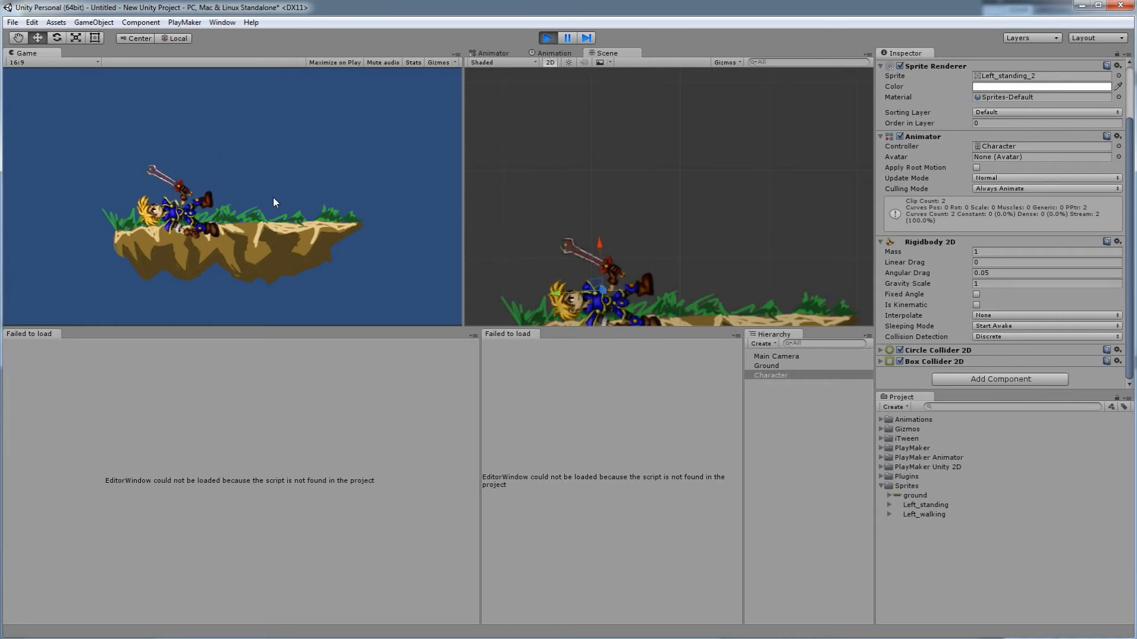
click(547, 38)
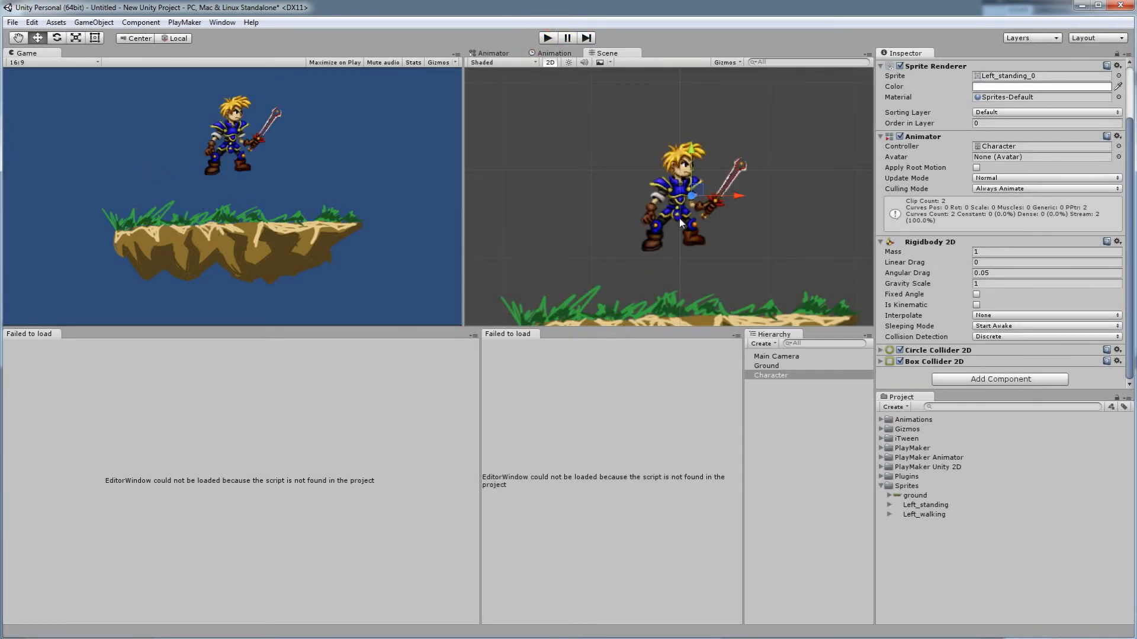
click(976, 294)
click(548, 38)
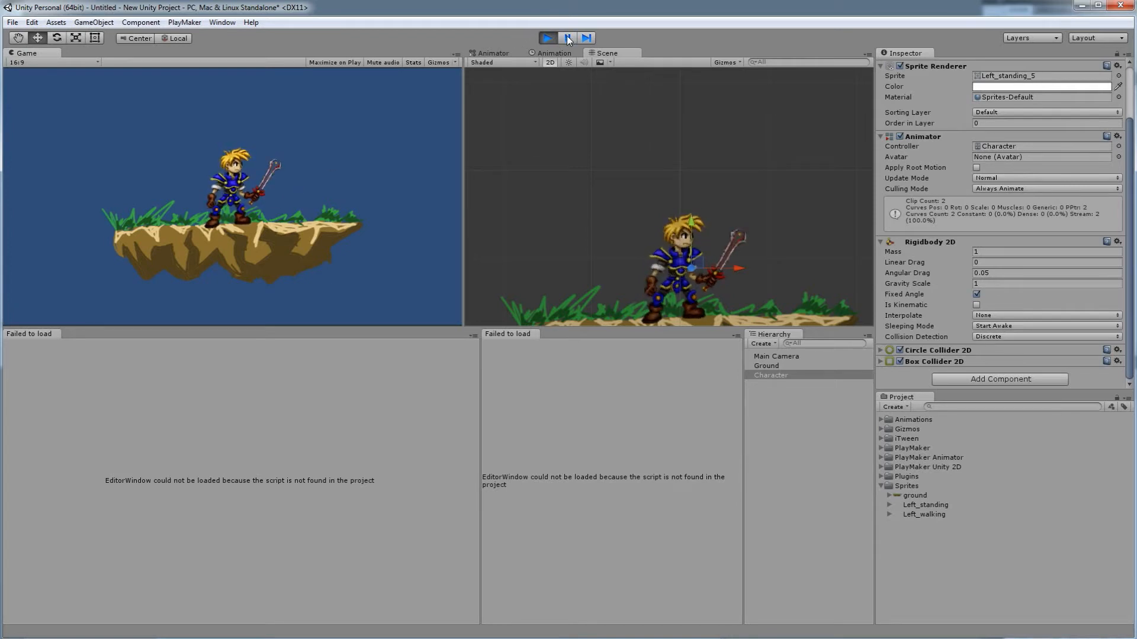
click(547, 38)
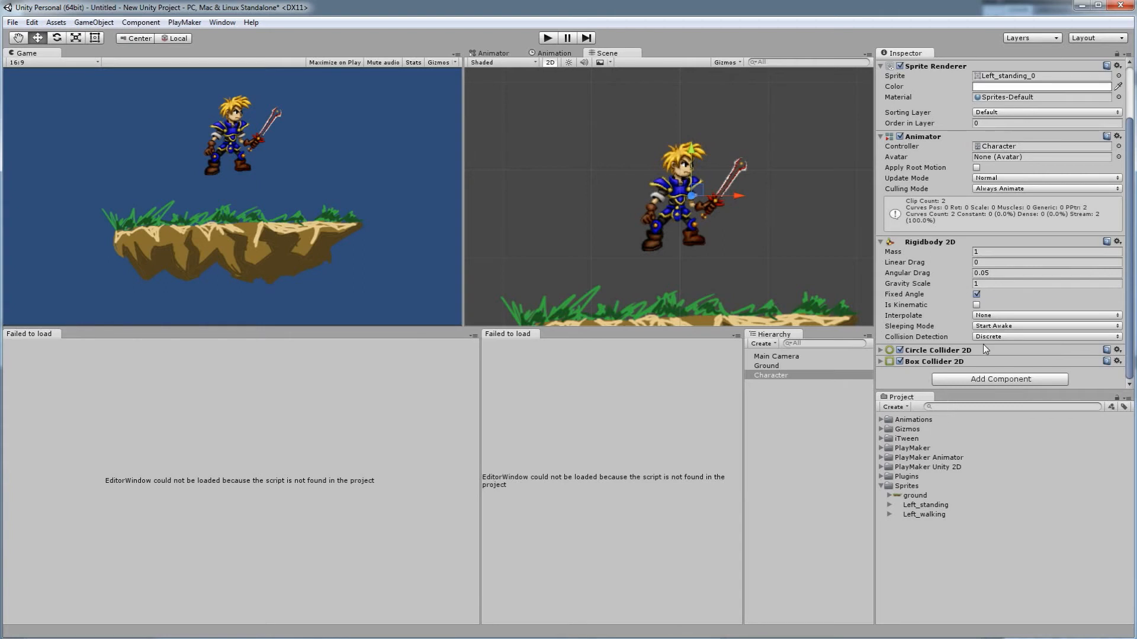
Step: Add a PlayMakerFSM component to the Character object
click(770, 376)
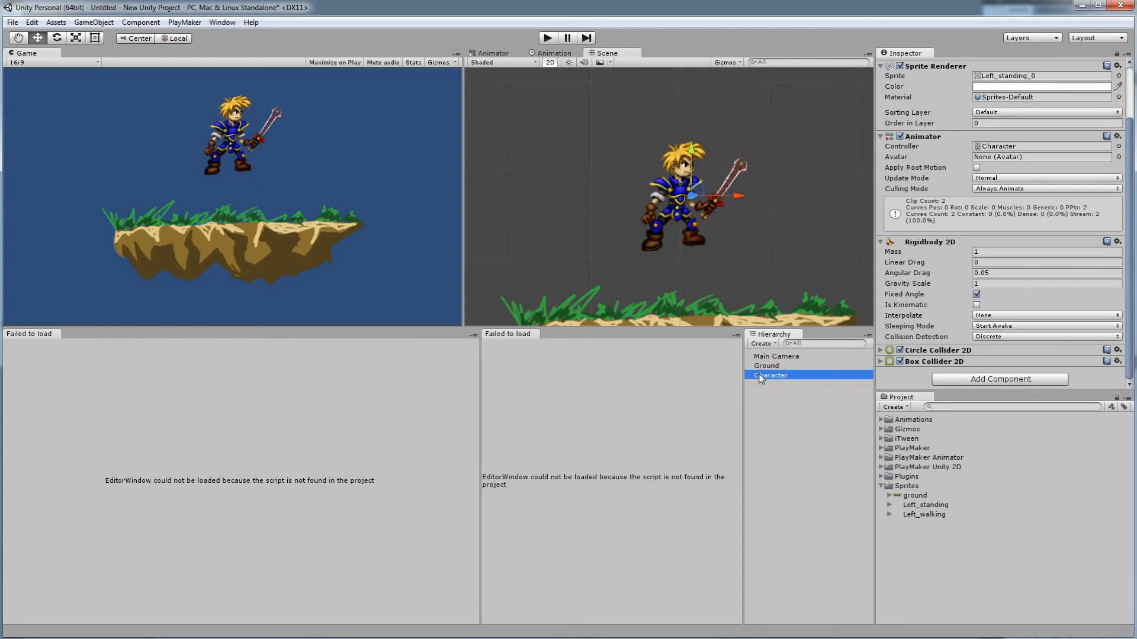
click(987, 382)
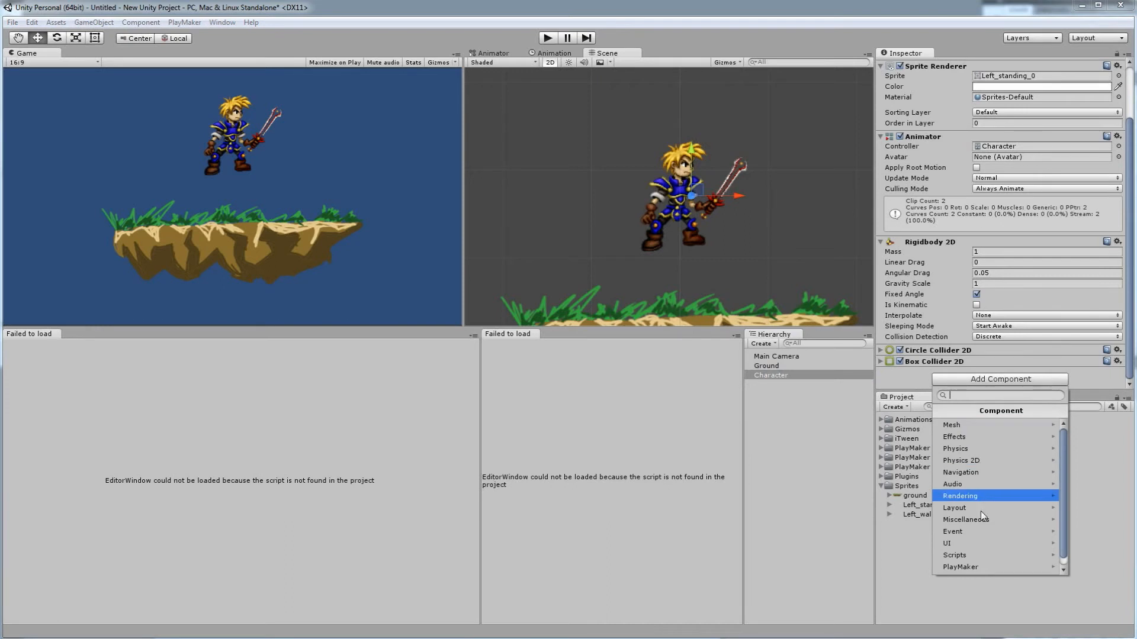
click(982, 566)
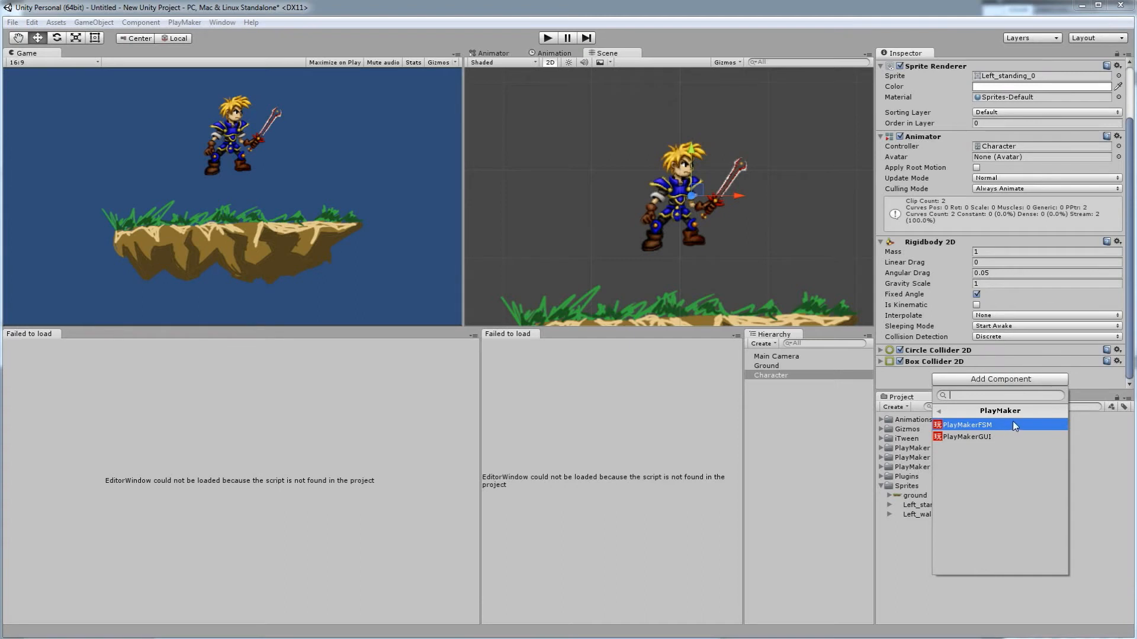
click(978, 426)
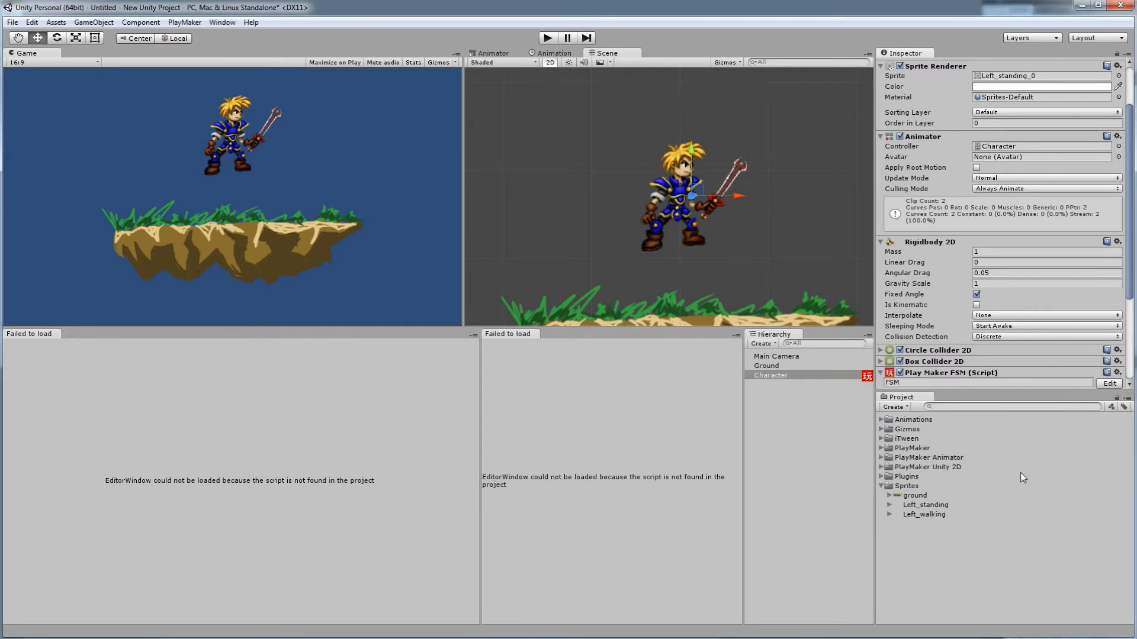
scroll(935, 373, down, 5)
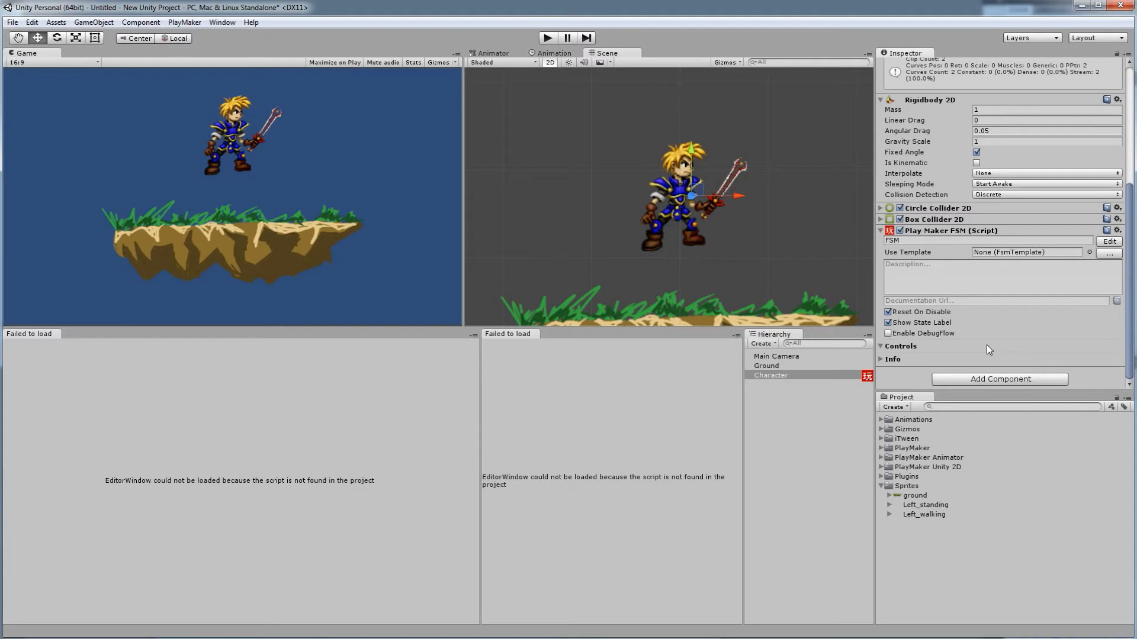
scroll(987, 349, up, 7)
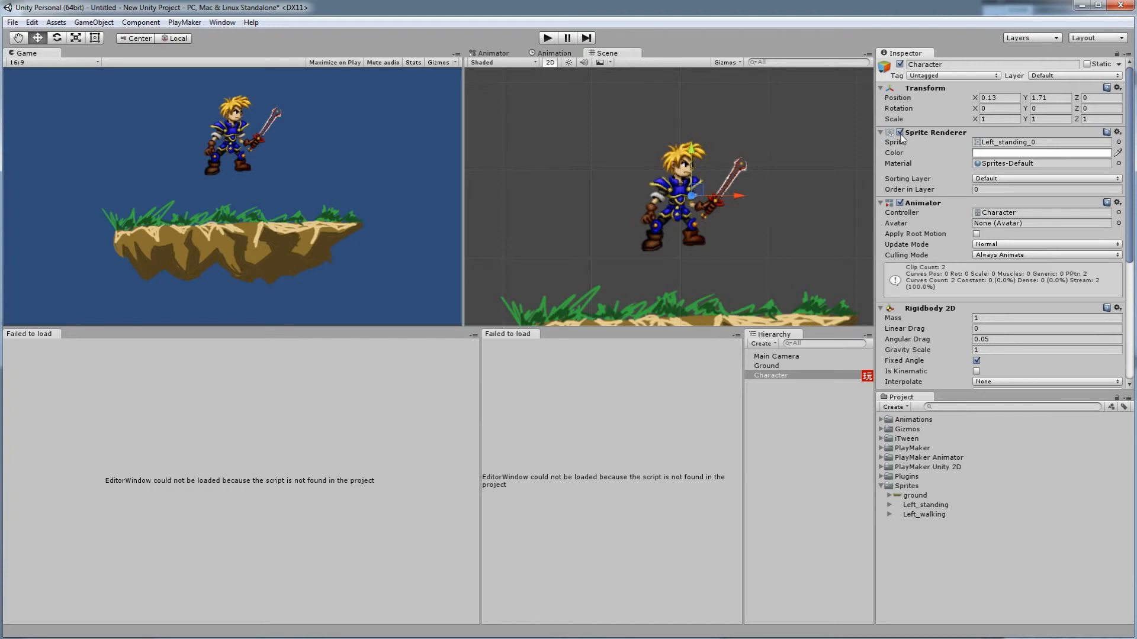
drag(700, 187, 721, 156)
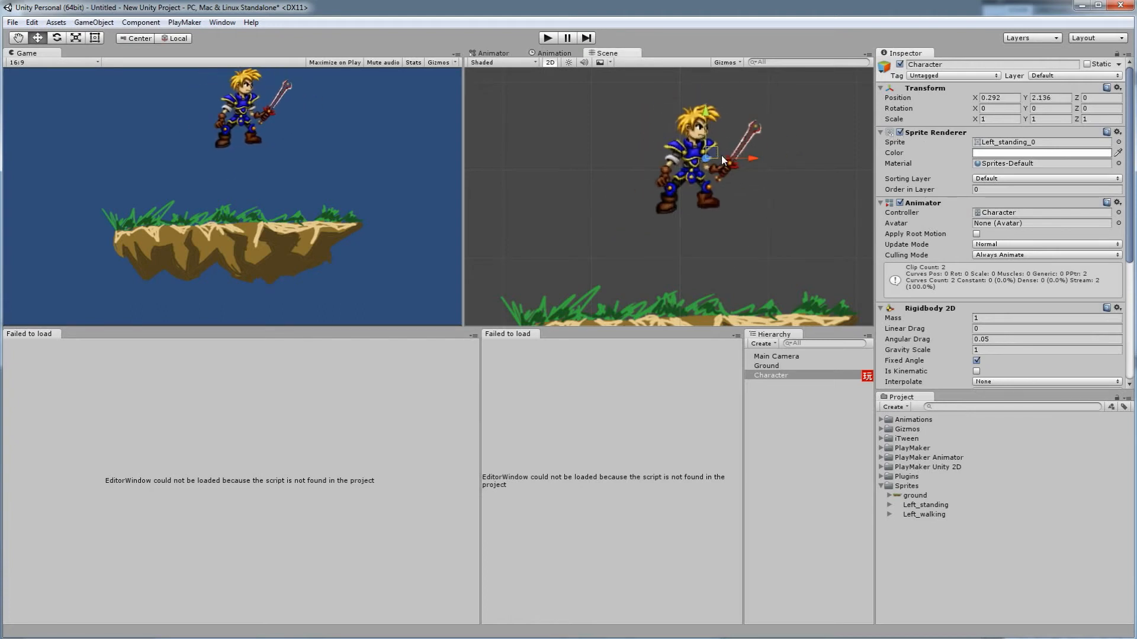
key(ctrl+z)
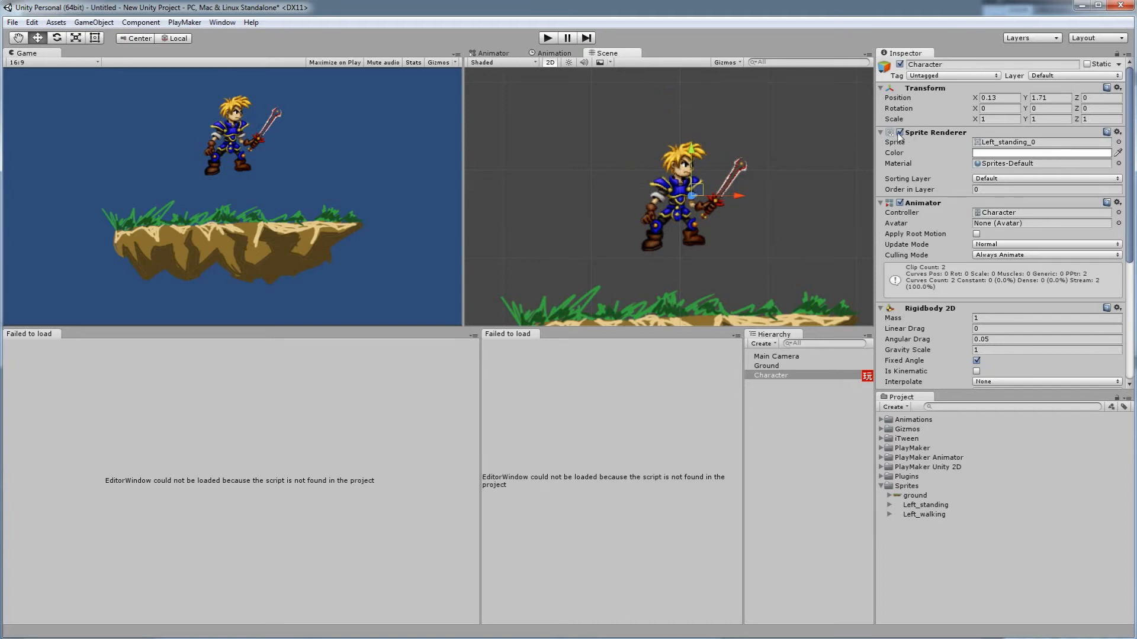
click(881, 132)
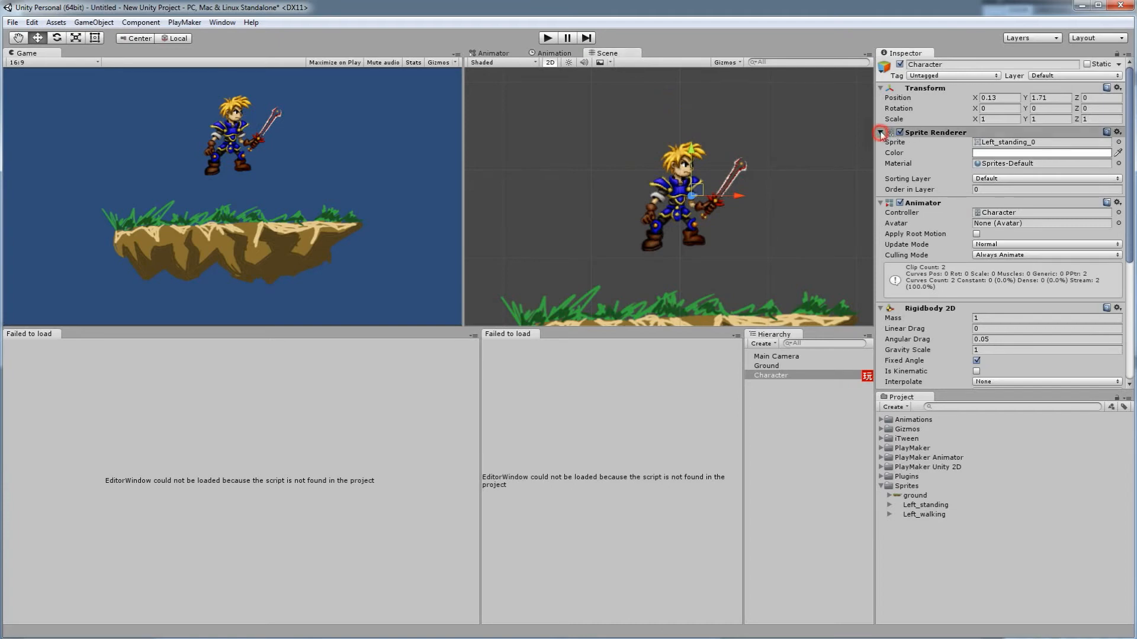
click(772, 179)
click(706, 196)
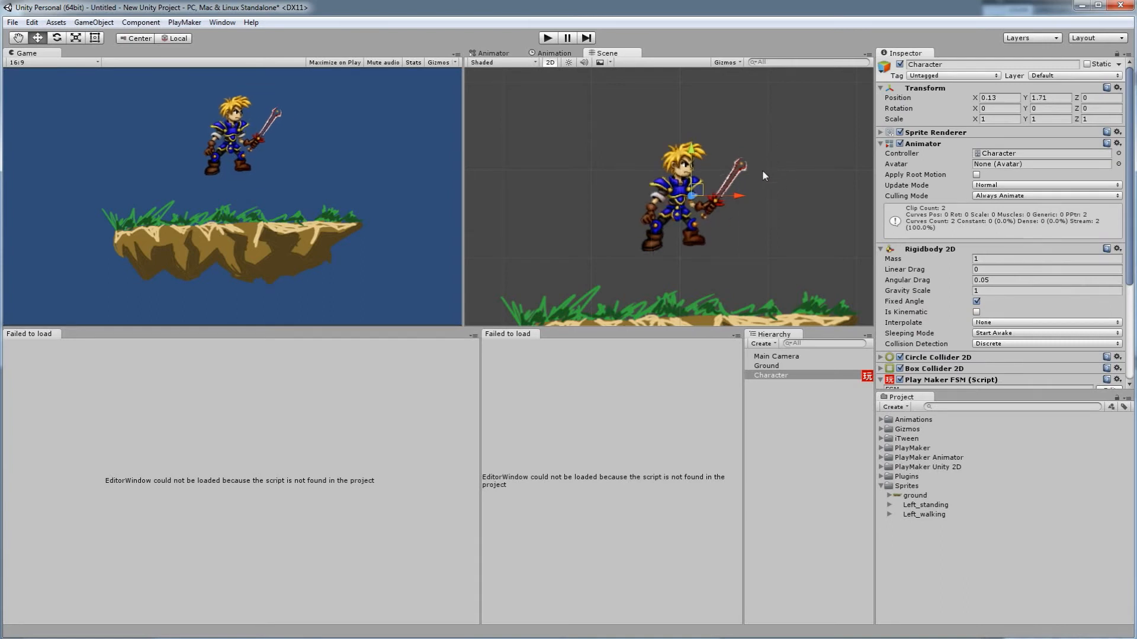
click(882, 133)
click(881, 132)
click(880, 133)
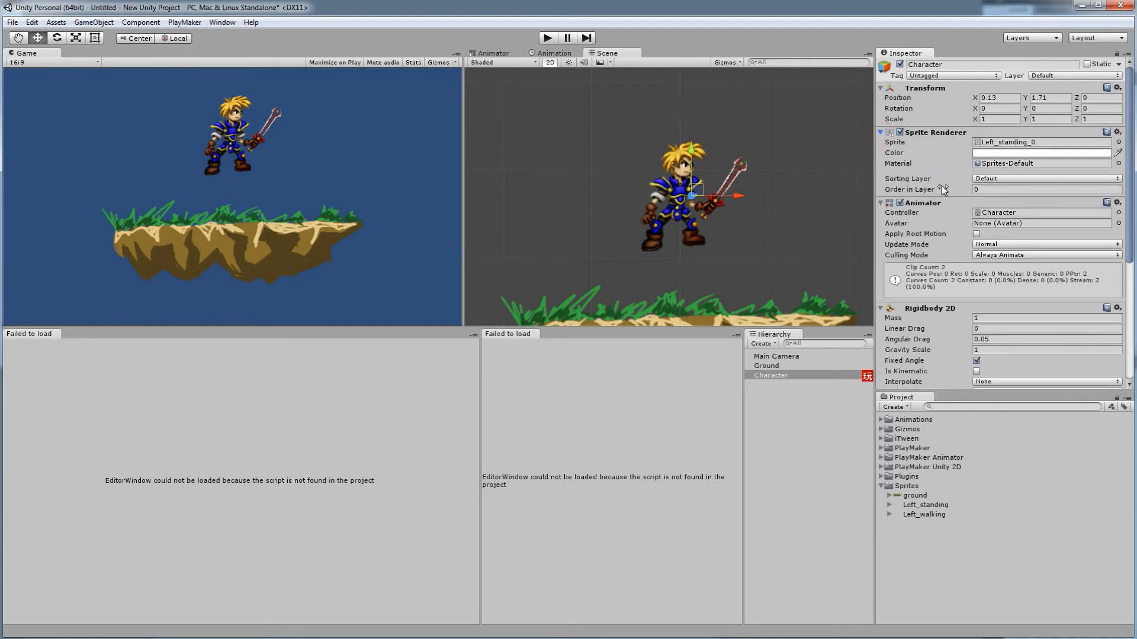
Step: Rename the Character's PlayMaker FSM as Movement
scroll(940, 182, down, 5)
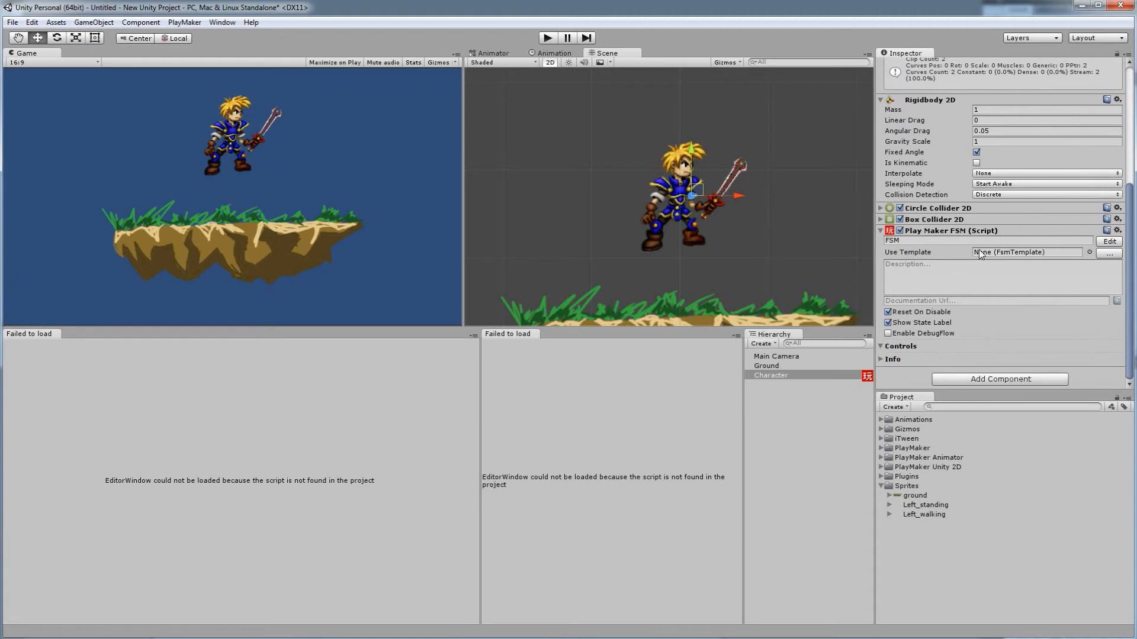
click(912, 240)
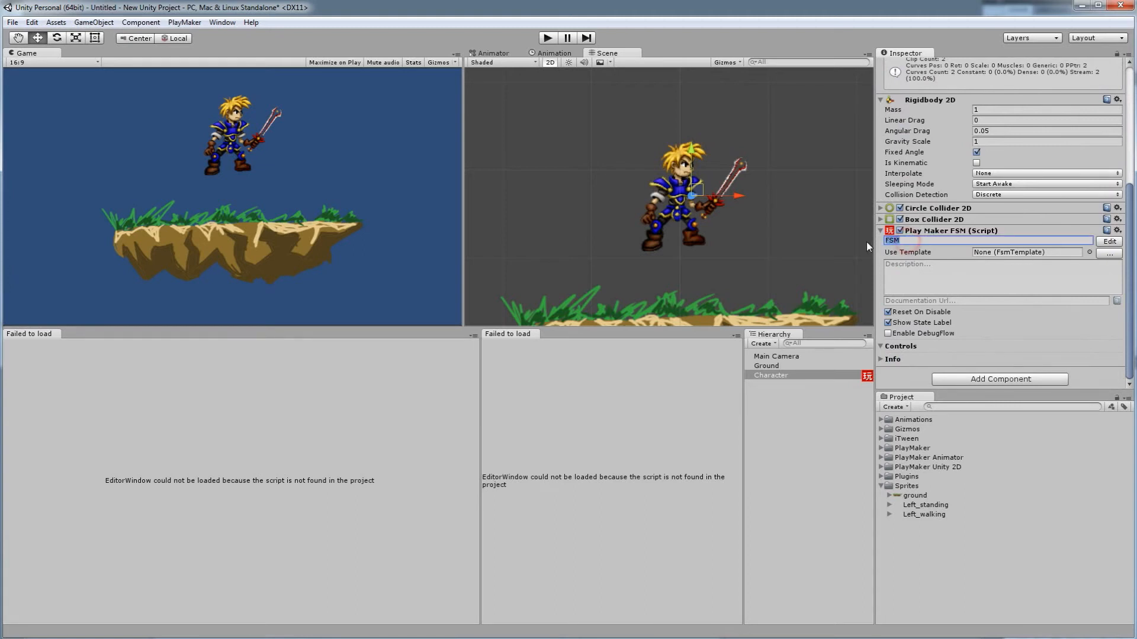
text(Walking)
key(BackSpace)
key(BackSpace)
key(BackSpace)
key(BackSpace)
key(BackSpace)
key(BackSpace)
key(BackSpace)
text(Movement)
Step: Open the Movement FSM in the playMaker editor, dock it below the game view and close the failed-to-load window there
click(1110, 242)
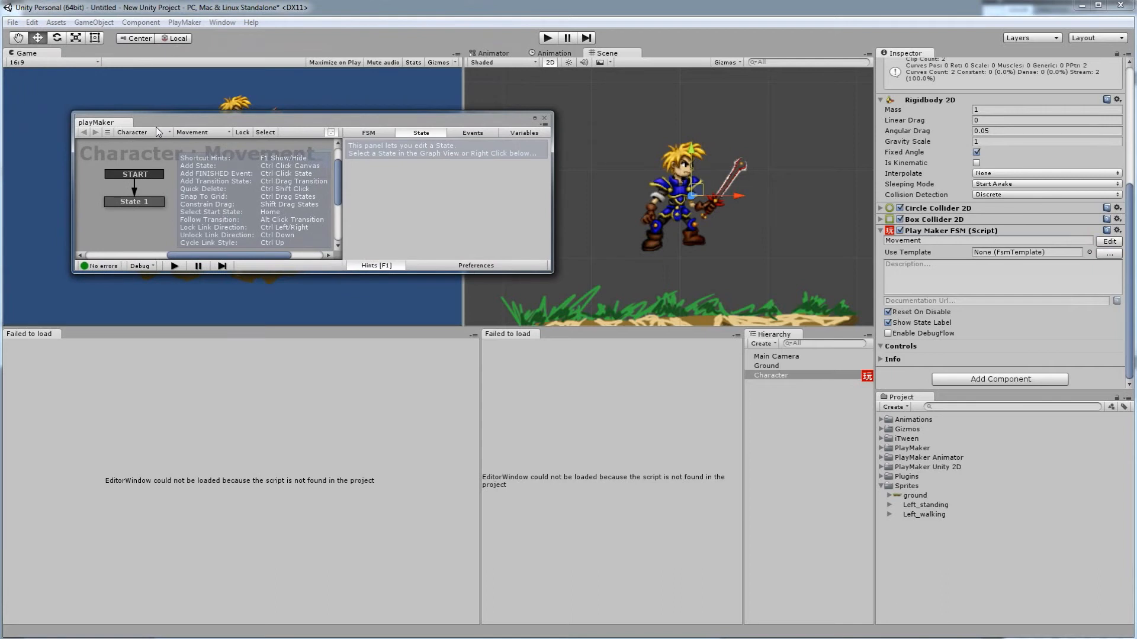
drag(100, 124, 78, 337)
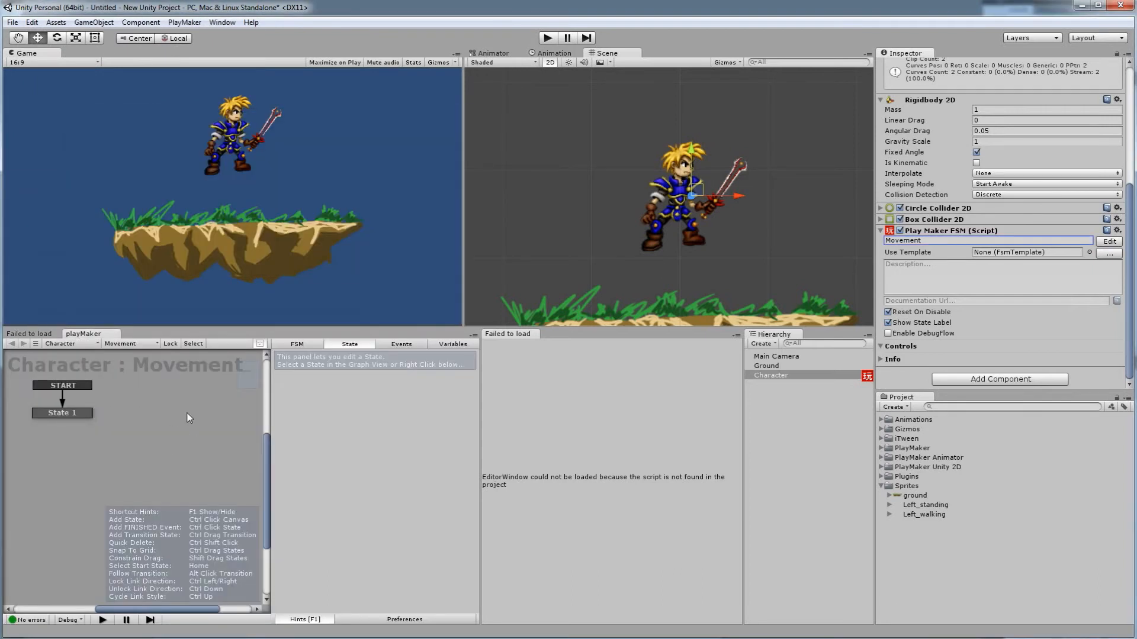
click(35, 336)
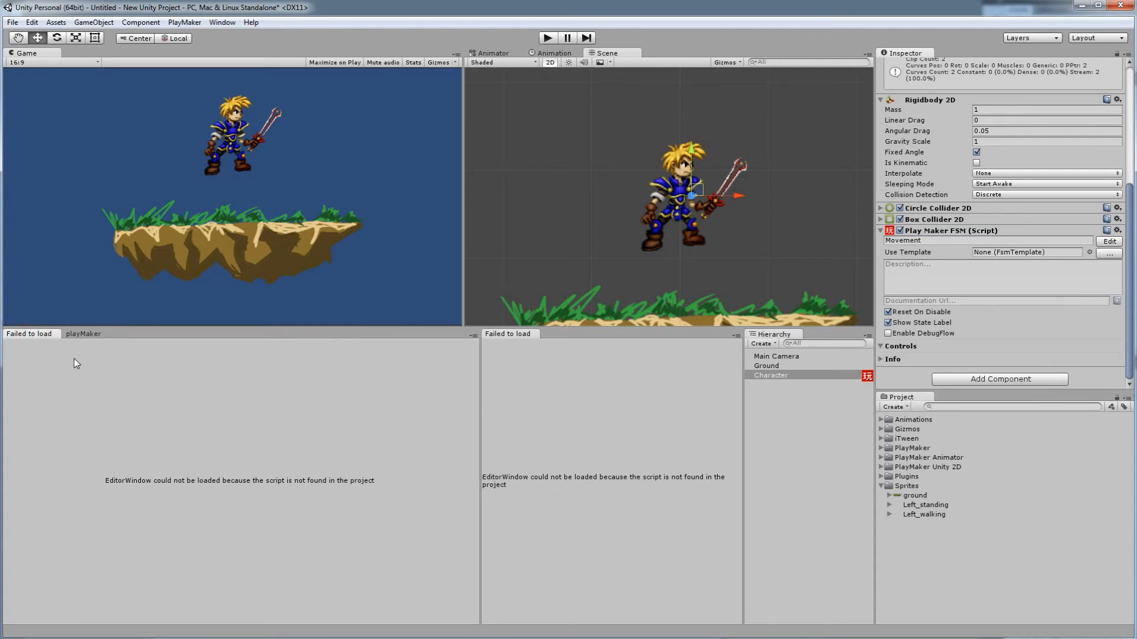
right_click(43, 334)
click(54, 355)
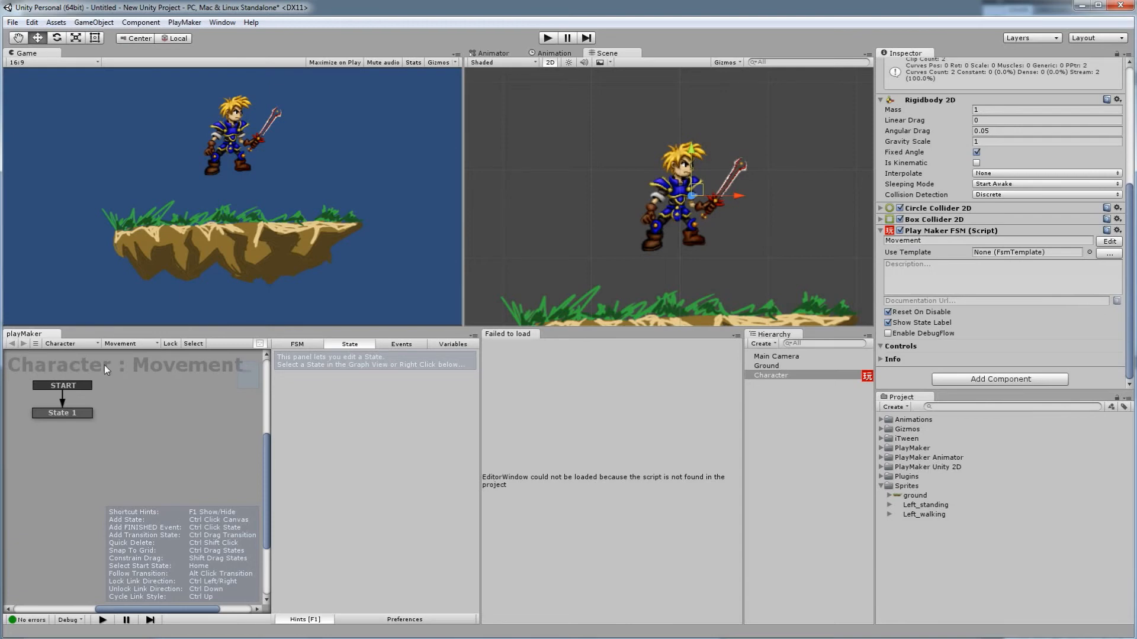
Step: Examine the Movement FSM's general settings, state, events and variables in the playMaker editor
click(295, 345)
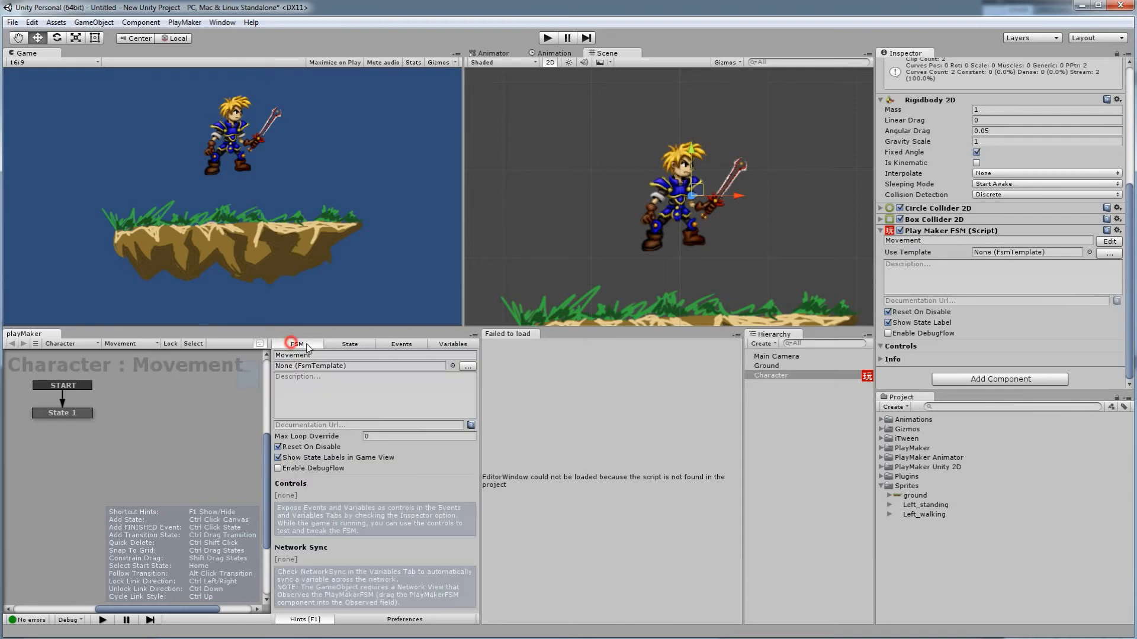
click(318, 356)
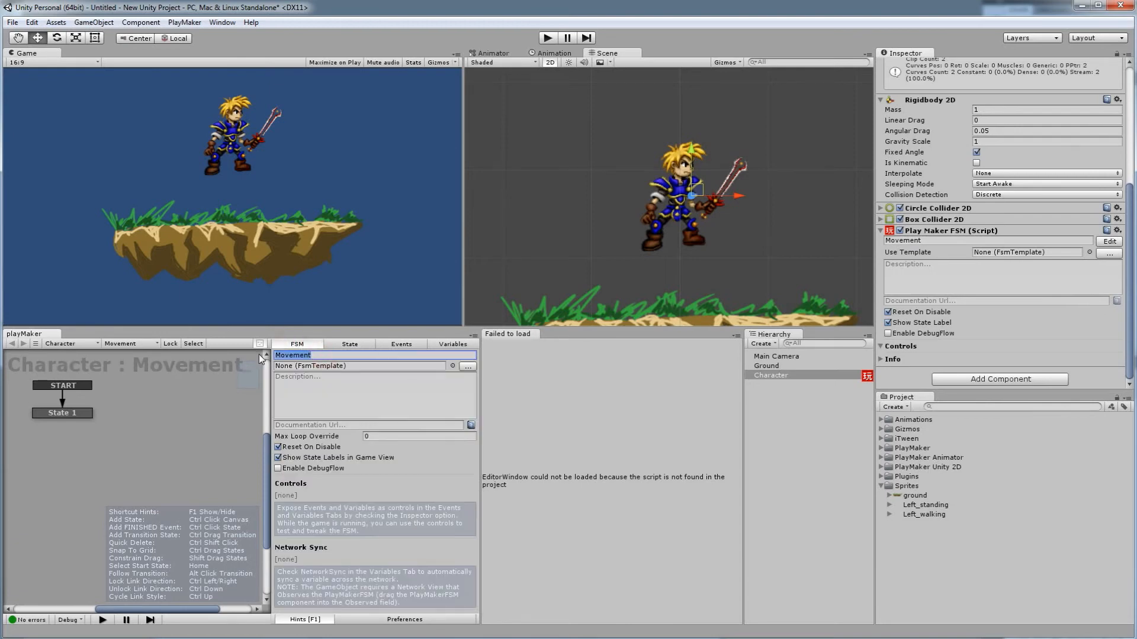
click(350, 345)
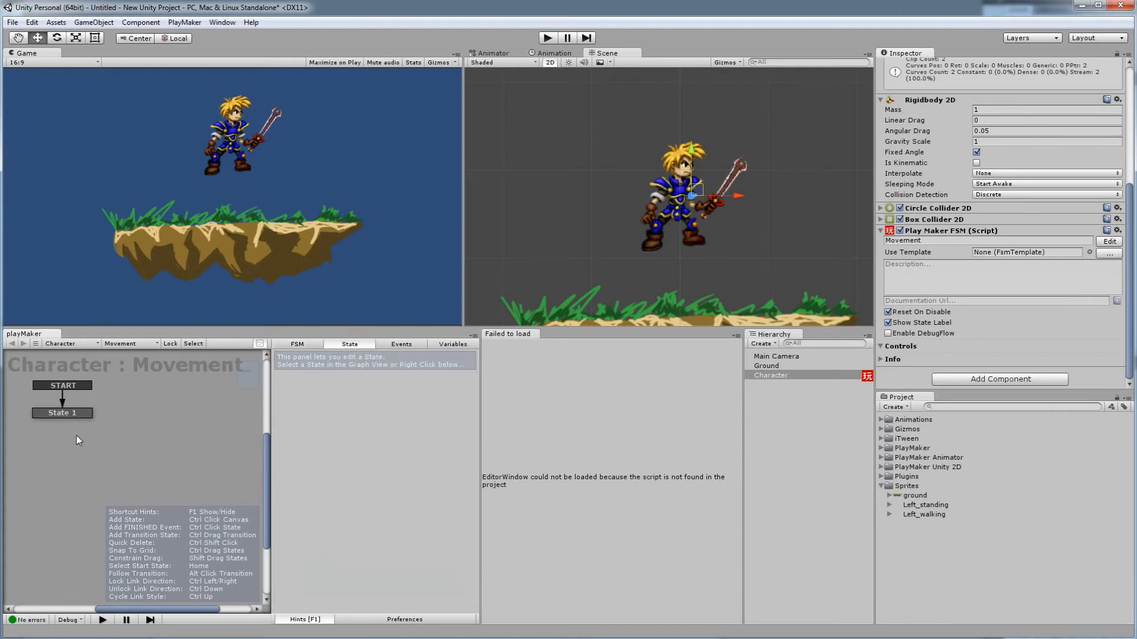
click(402, 344)
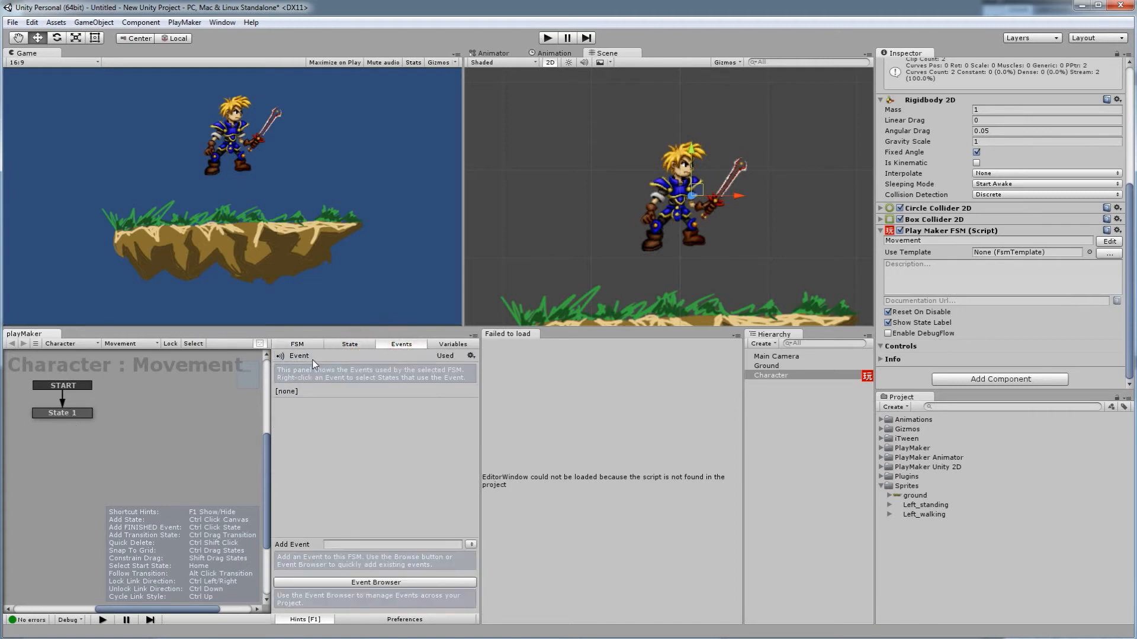
click(453, 345)
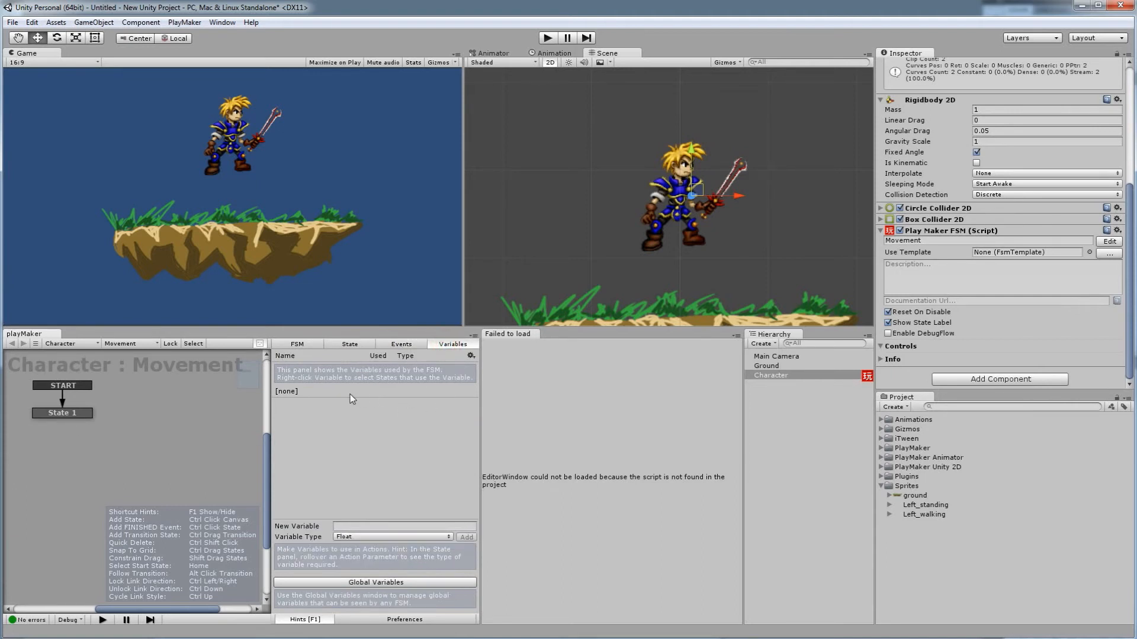
click(336, 347)
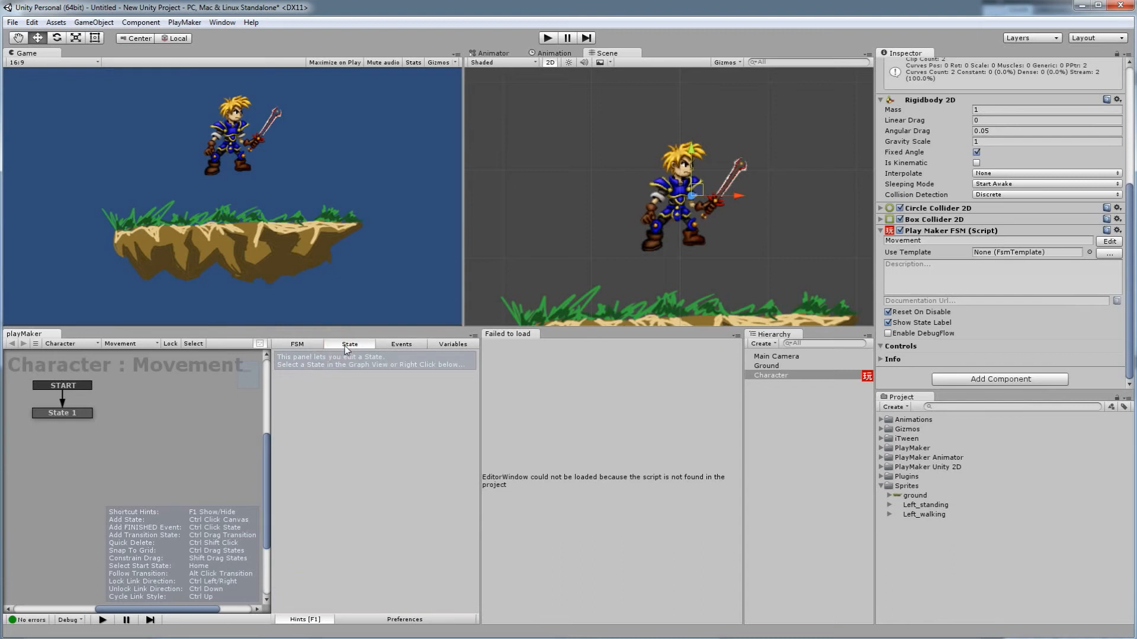
click(76, 414)
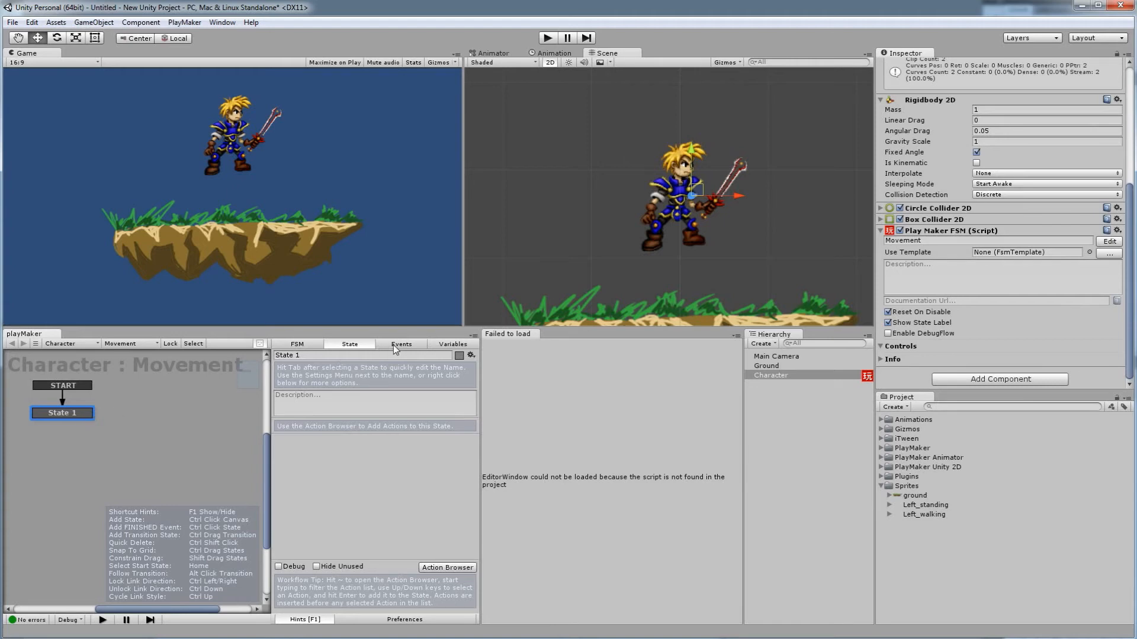
click(395, 346)
right_click(59, 414)
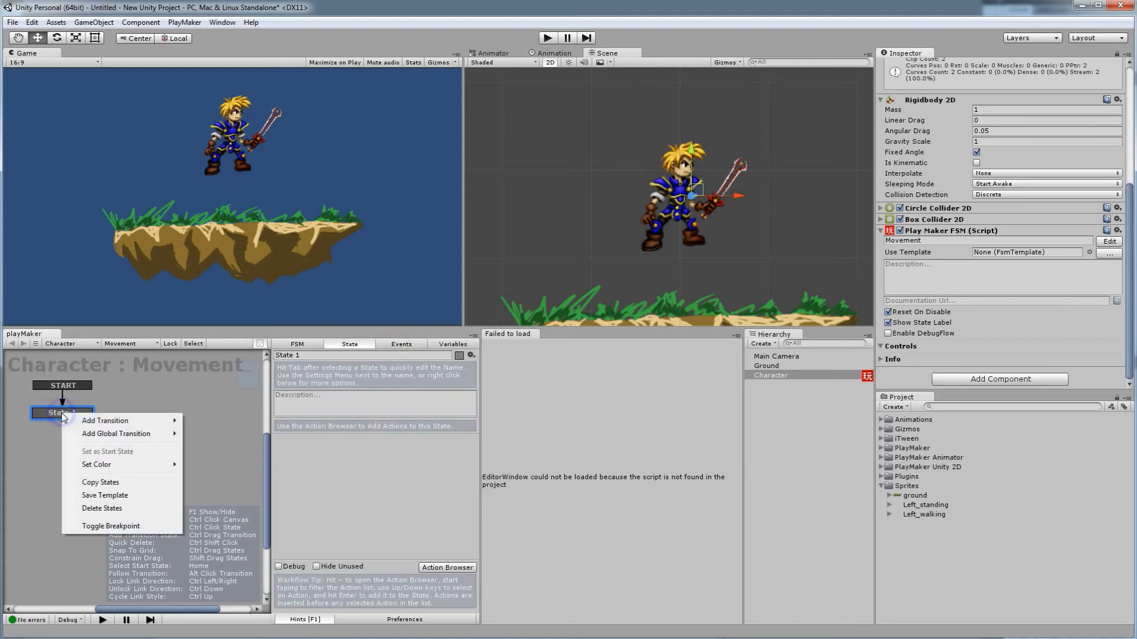
mouse_move(172, 421)
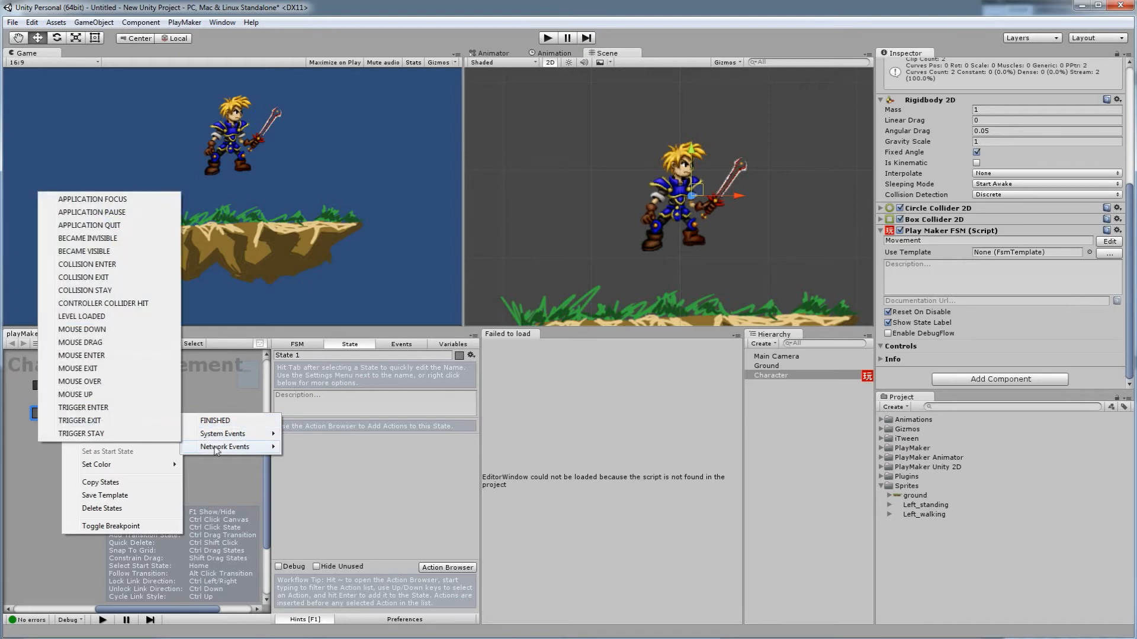
Step: Add two events named flip right and flip left to the Movement FSM
click(403, 346)
click(356, 544)
text(flip right)
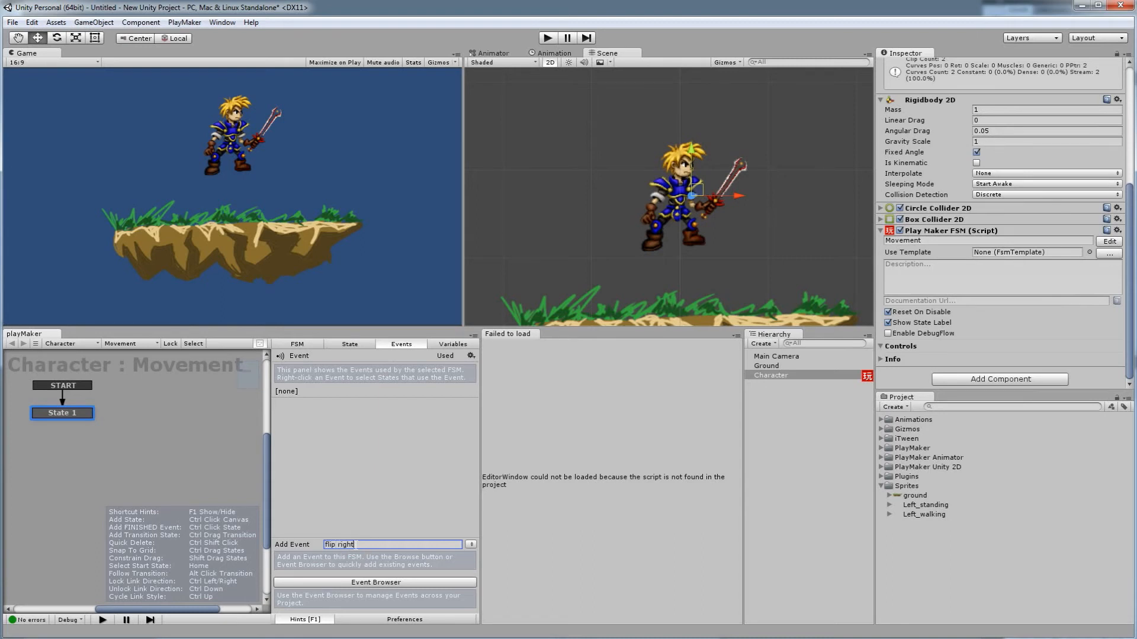
key(Return)
click(352, 545)
text(flip left)
key(Return)
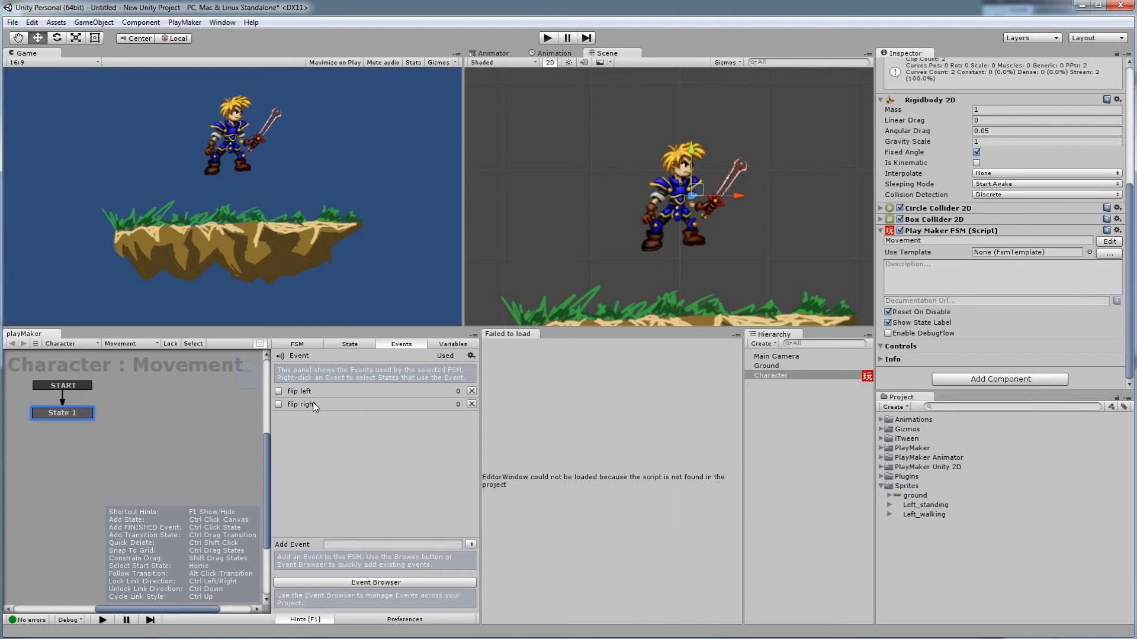
Step: Add flip left and flip right transitions to State 1
right_click(85, 416)
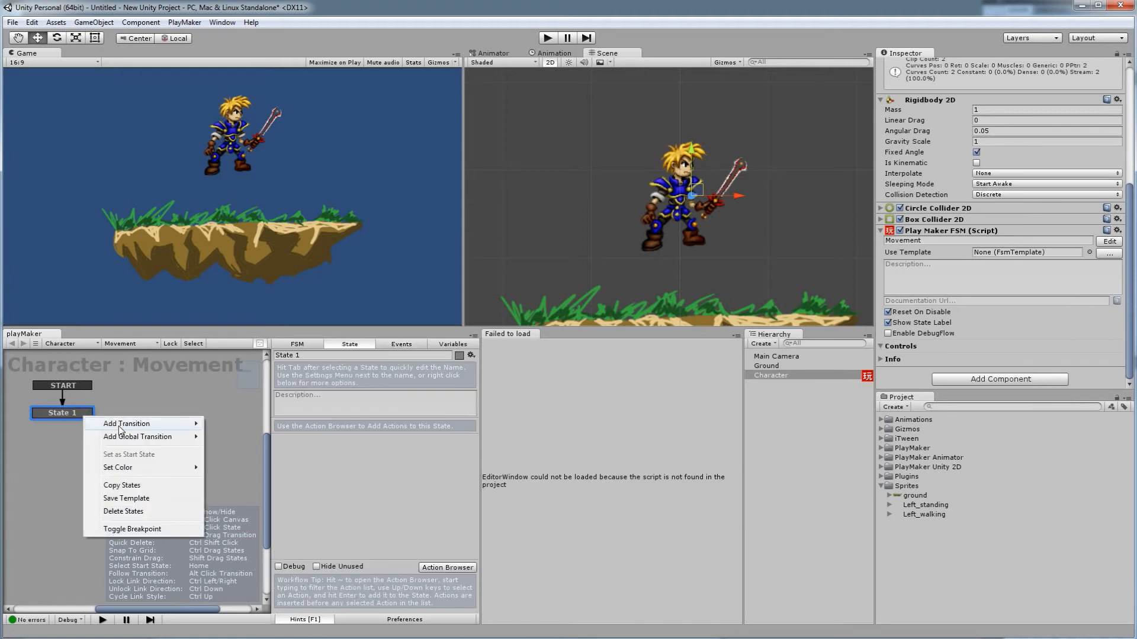
mouse_move(119, 424)
click(215, 424)
right_click(78, 417)
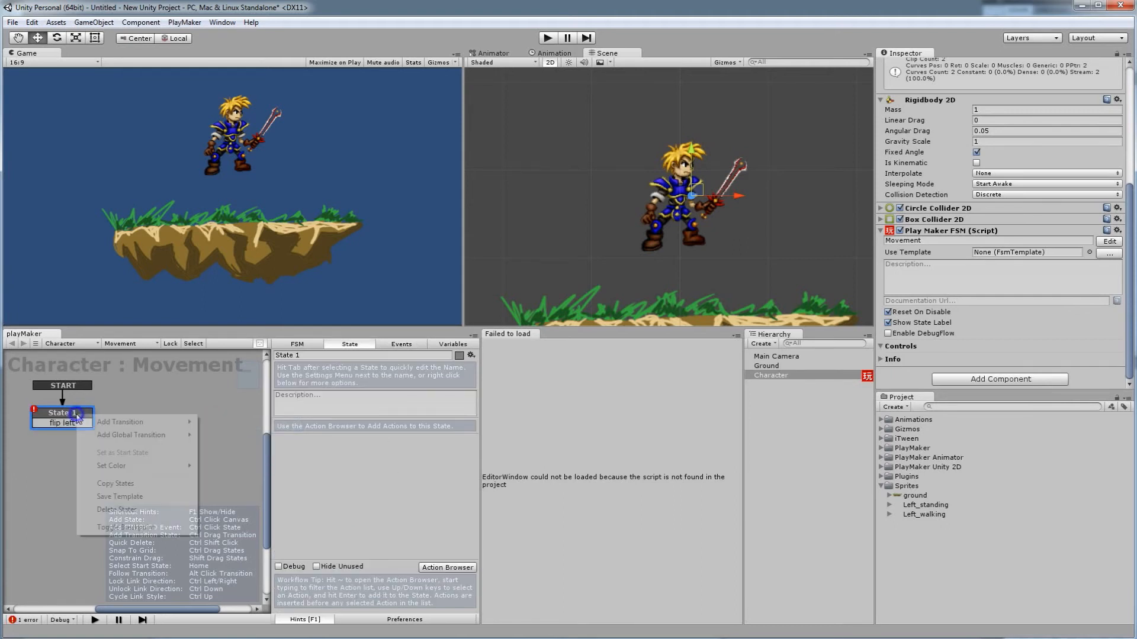
mouse_move(114, 422)
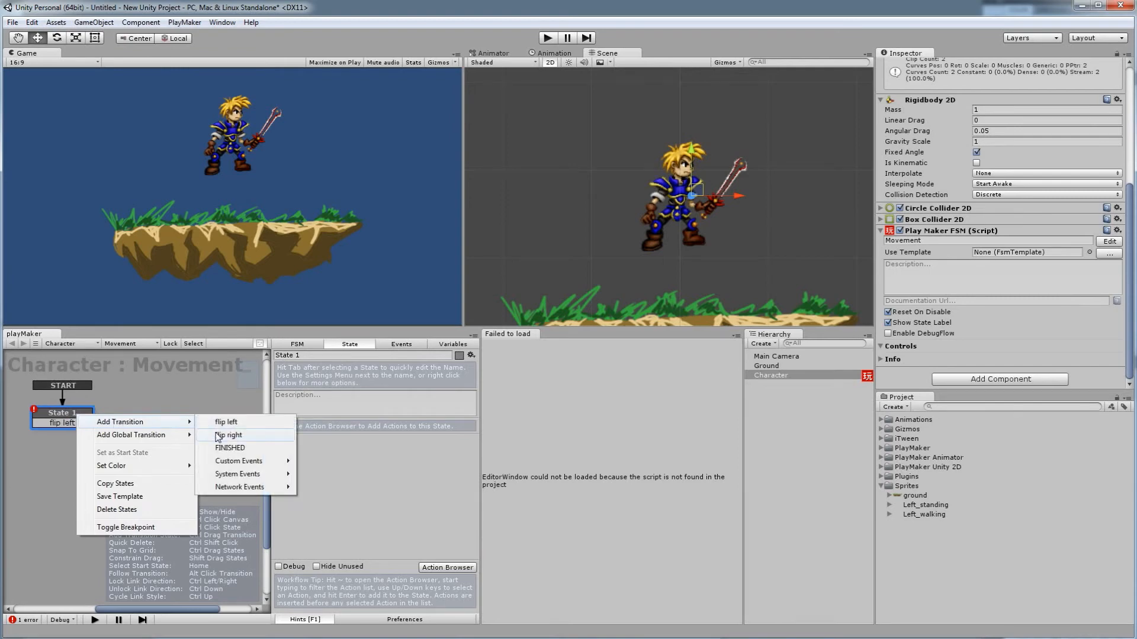
click(215, 434)
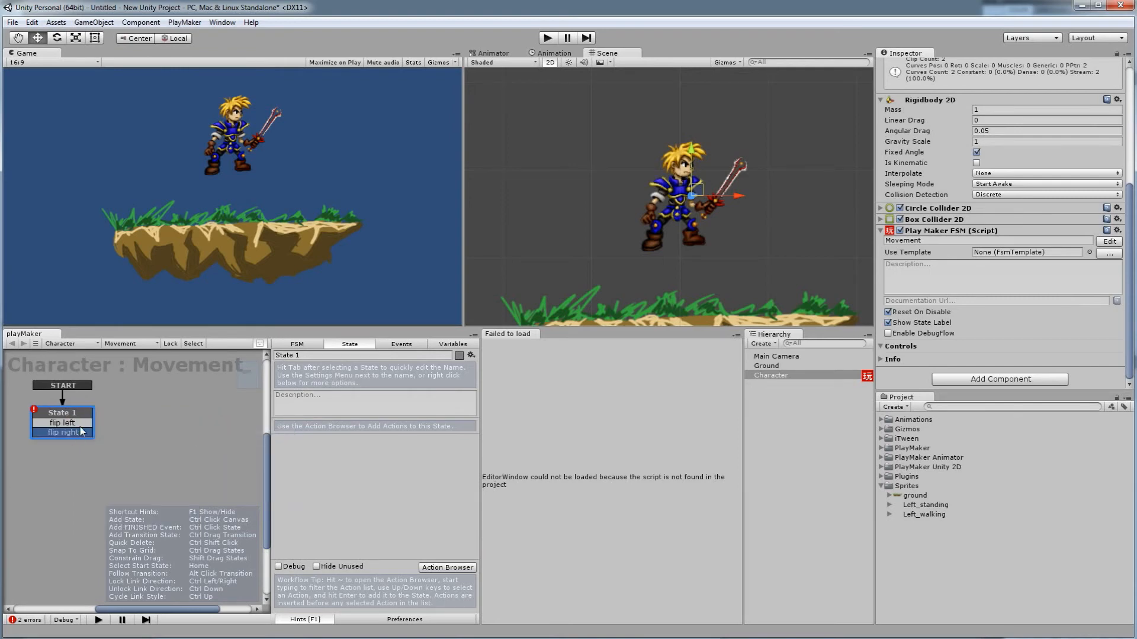
Step: Add a second state beside State 1 in the graph and rename State 1 as standing
right_click(154, 412)
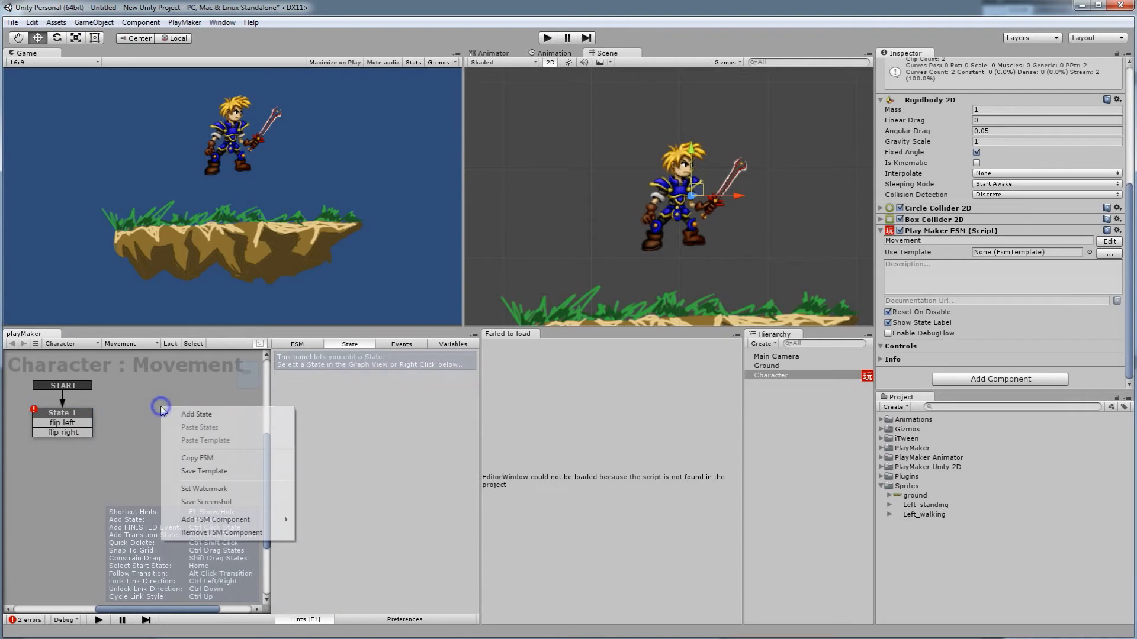
click(200, 416)
click(83, 414)
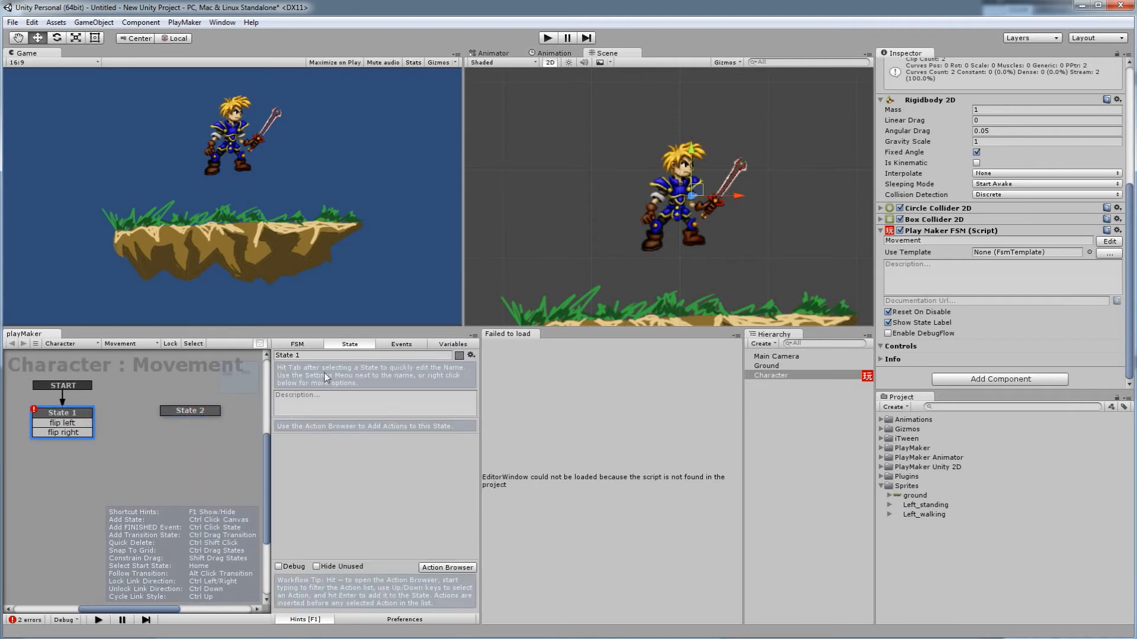
key(Tab)
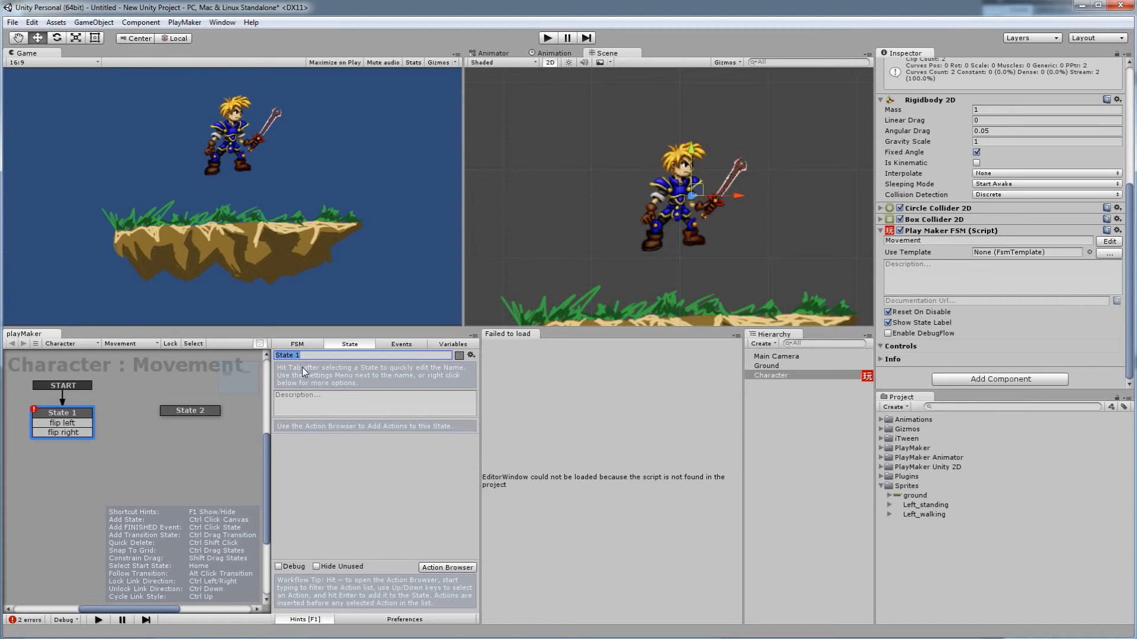
text(which dire)
key(BackSpace)
key(BackSpace)
key(BackSpace)
key(BackSpace)
key(BackSpace)
key(BackSpace)
key(BackSpace)
key(BackSpace)
key(BackSpace)
key(BackSpace)
text(standing)
Step: Rename State 2 as flip left
click(187, 411)
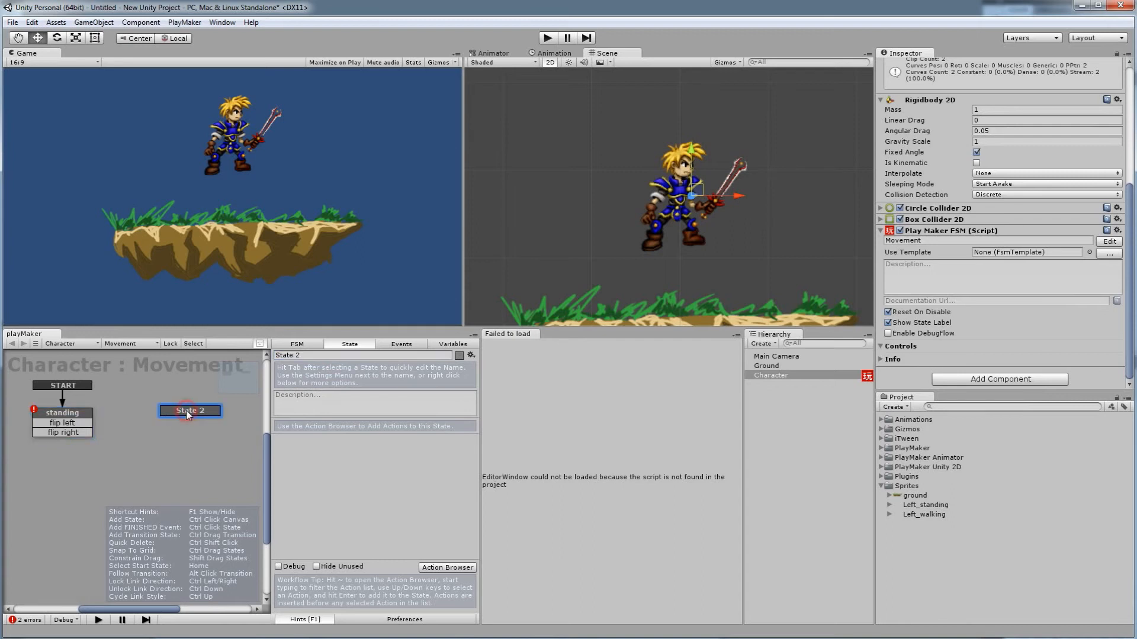
key(Tab)
text(s)
key(BackSpace)
text(flip left)
Step: Add a third state below flip left and name it flip right
right_click(186, 433)
click(219, 439)
key(Tab)
text(flip right)
Step: Arrange the flip left and flip right states one above the other and link standing's matching transitions to them
click(190, 411)
drag(189, 414, 180, 453)
click(206, 439)
drag(87, 426, 162, 413)
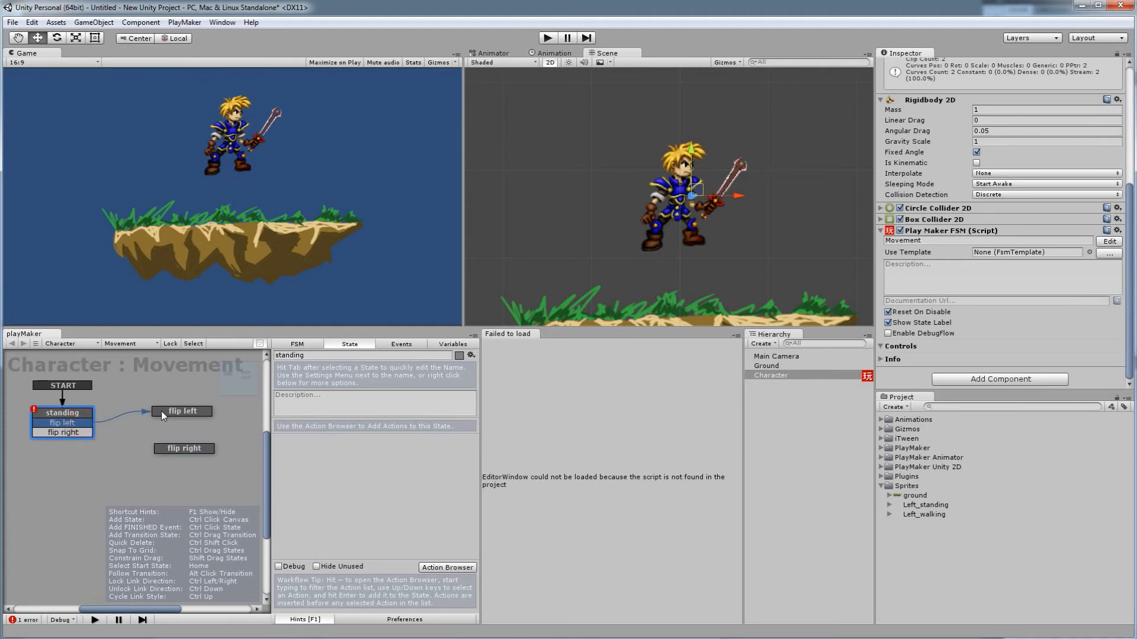
drag(165, 451, 166, 451)
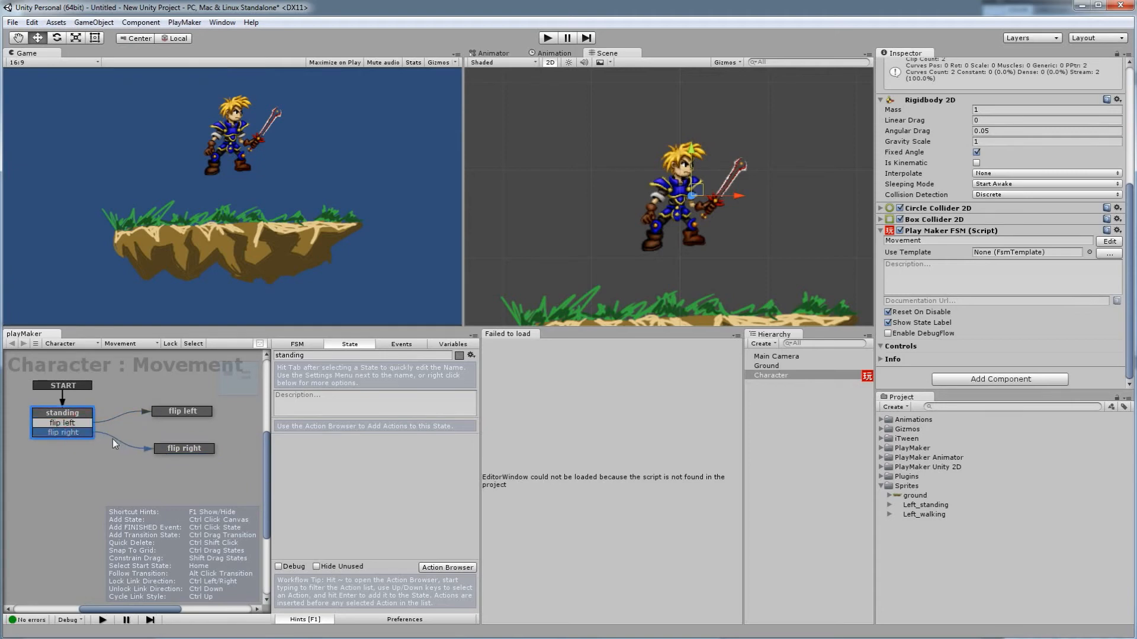
Step: Open the Action Browser for the standing state, dock it beside the failed-to-load window and close that window
click(70, 414)
click(444, 569)
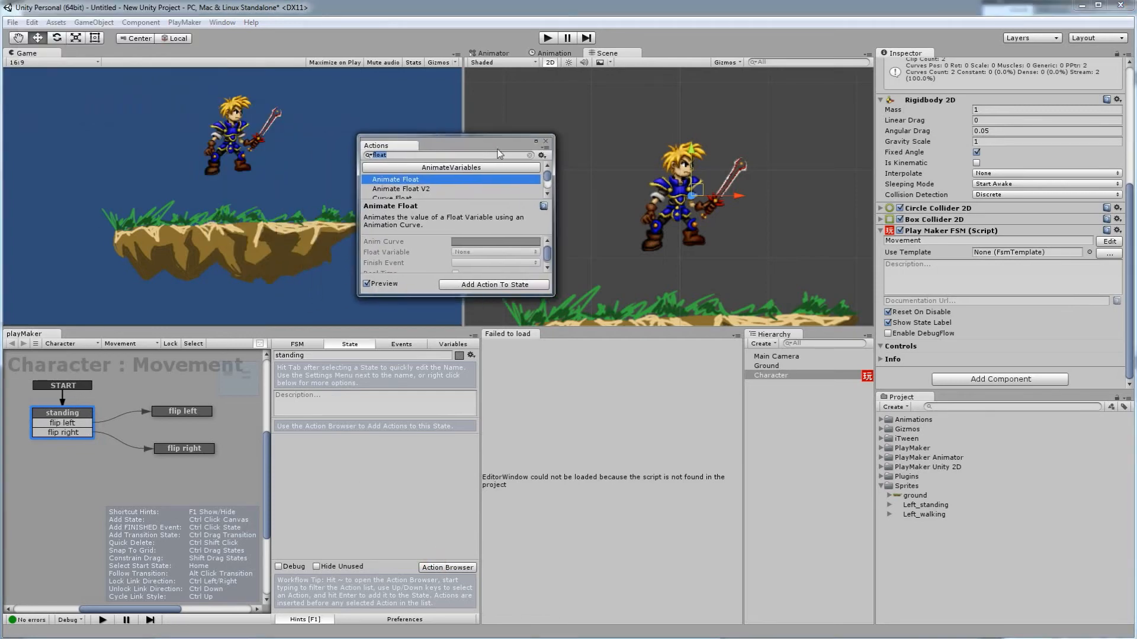
drag(450, 144, 555, 336)
click(520, 334)
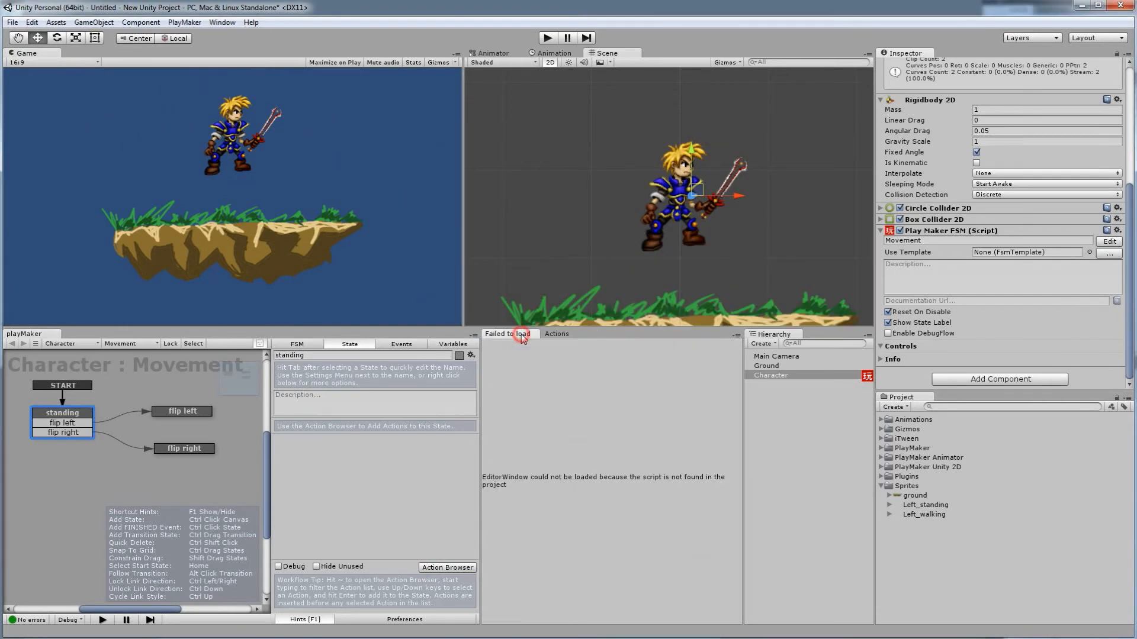
right_click(520, 334)
click(539, 355)
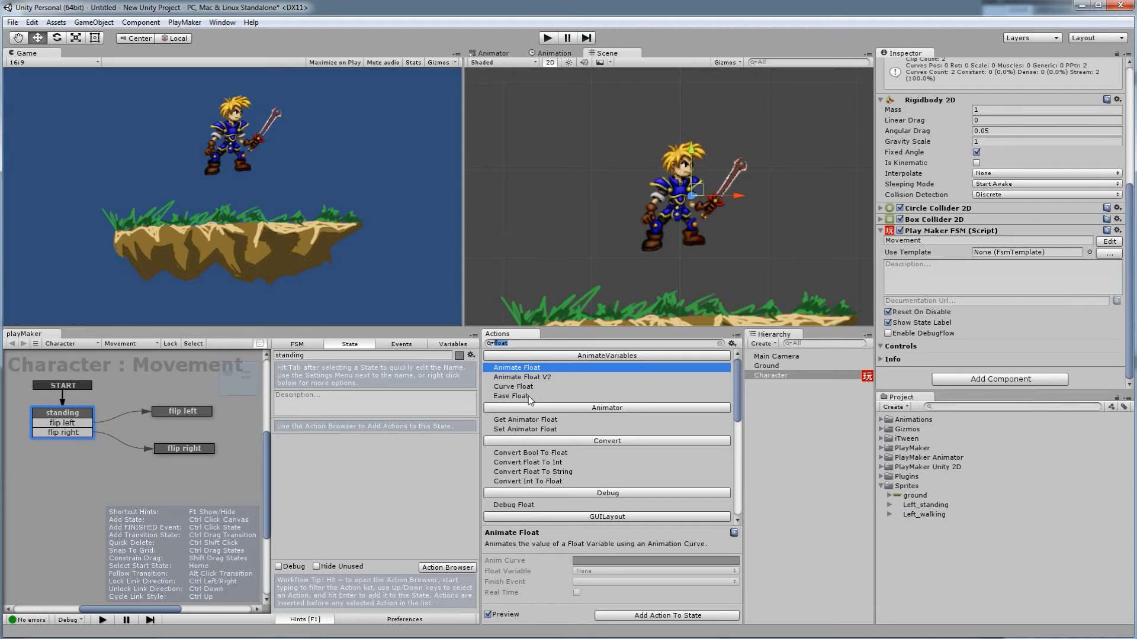
Step: Find the Get Axis action in the Action Browser and add it to the standing state
key(BackSpace)
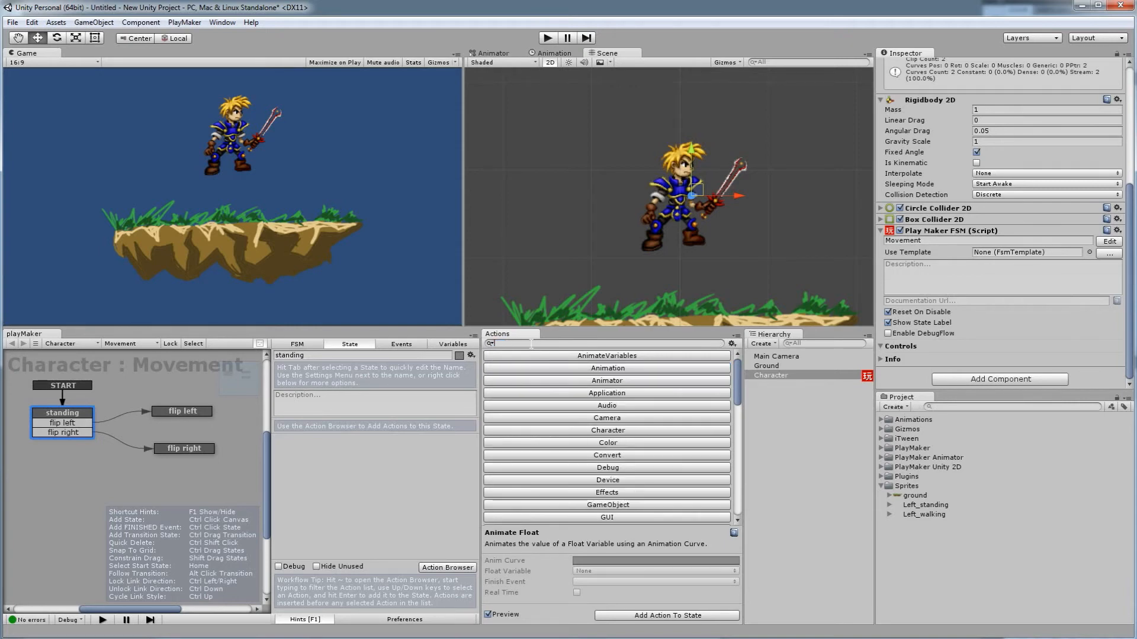
scroll(594, 436, down, 5)
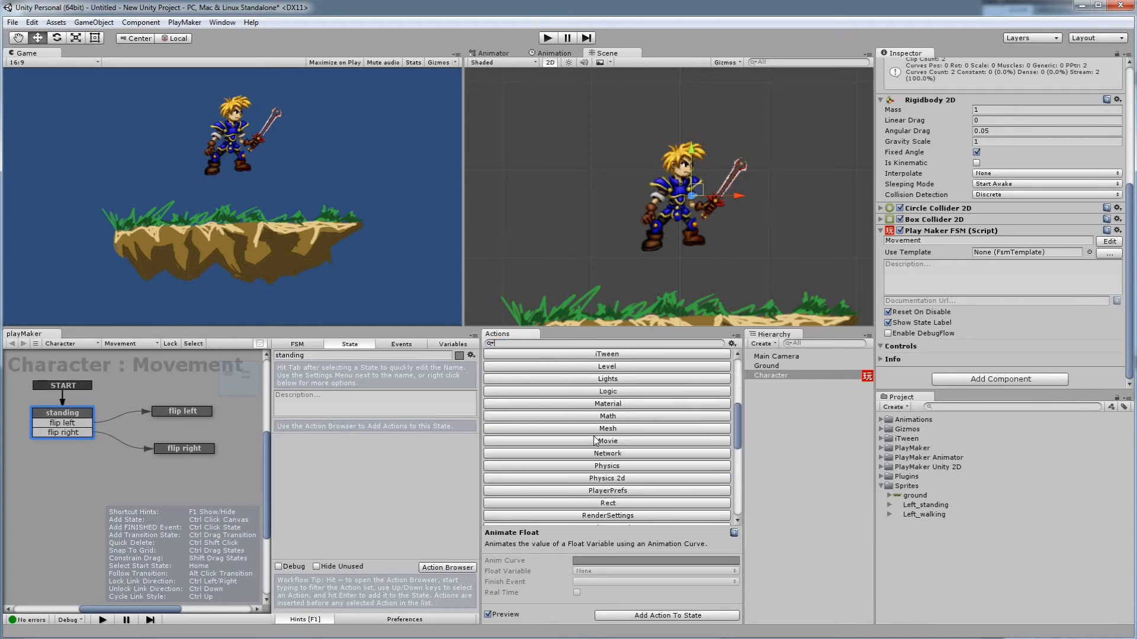
scroll(595, 440, up, 5)
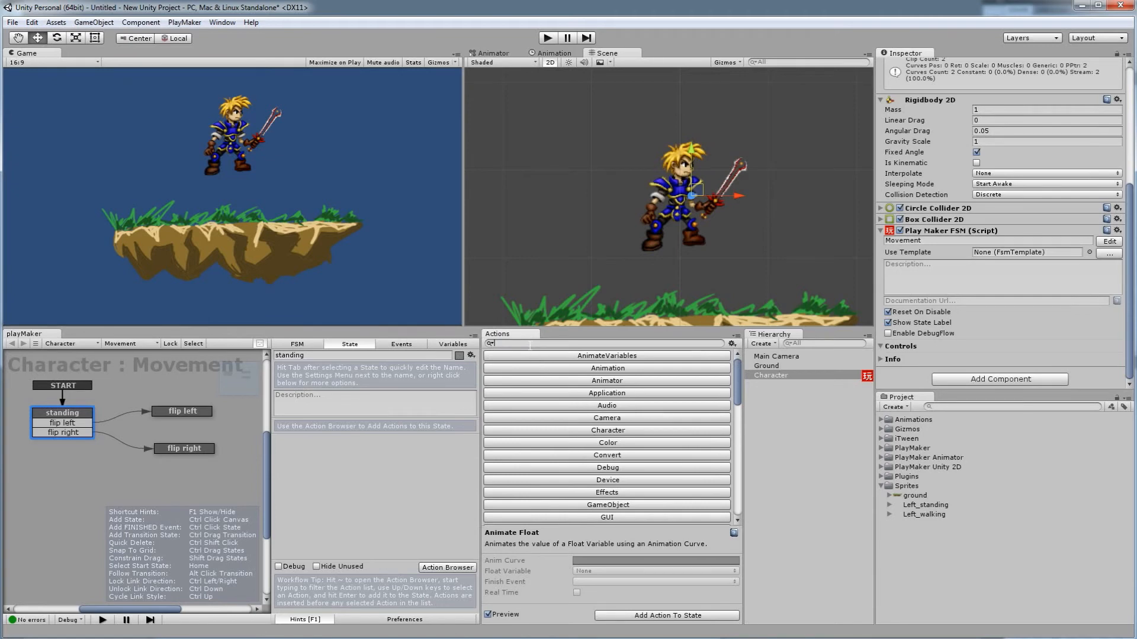
text(get axi)
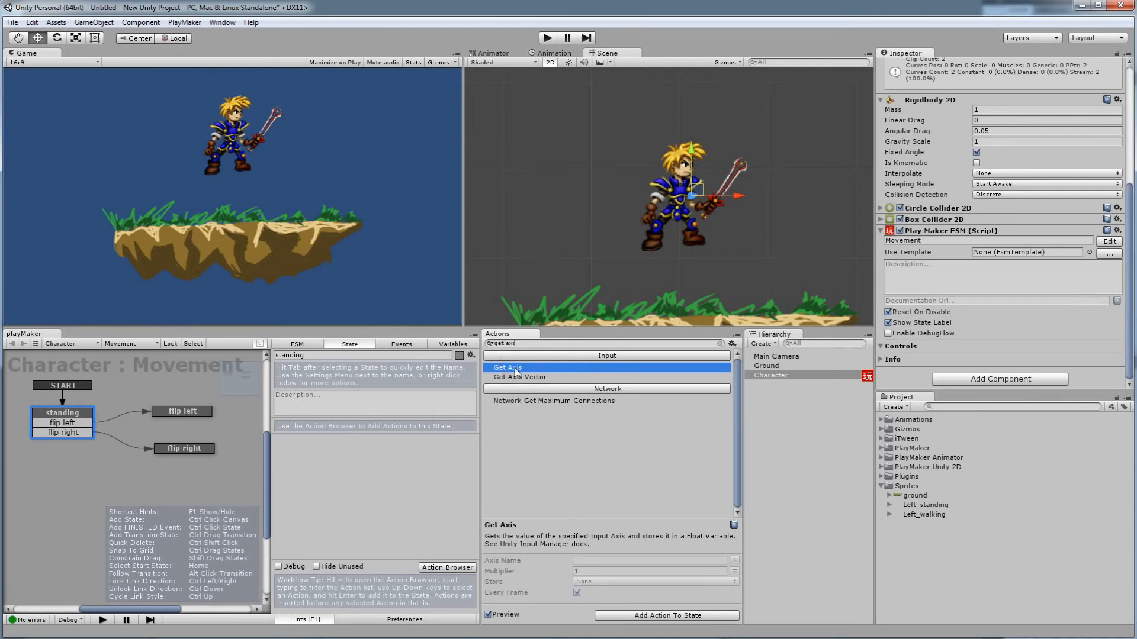
double_click(524, 373)
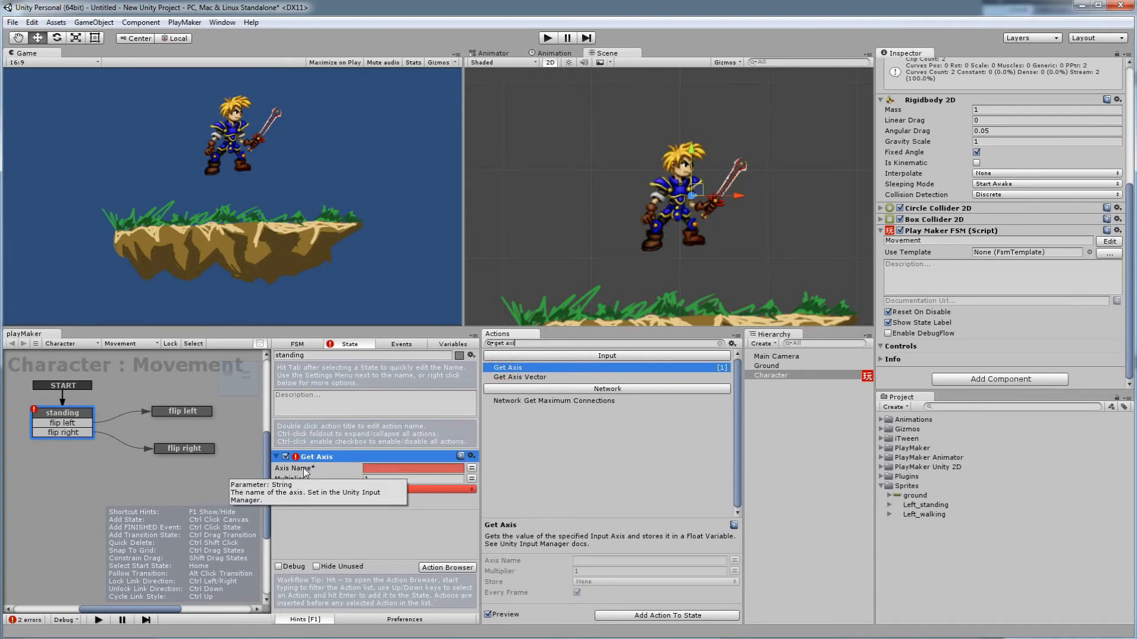
Step: Set the Get Axis action's axis name to Horizontal and its multiplier to 2.5
click(376, 467)
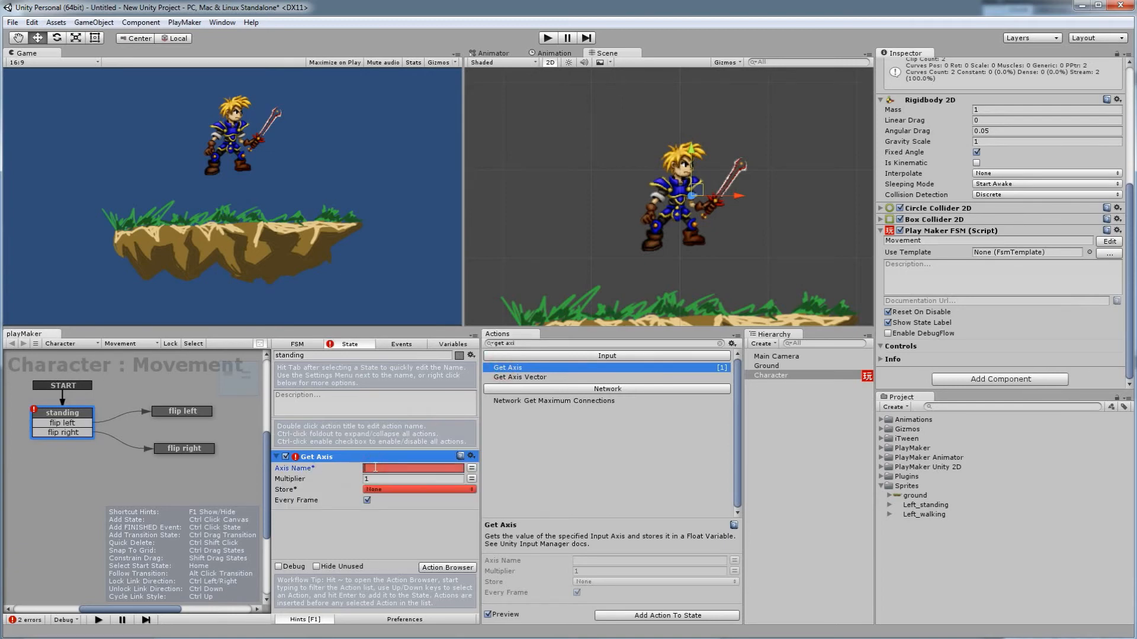
text(Horizontal)
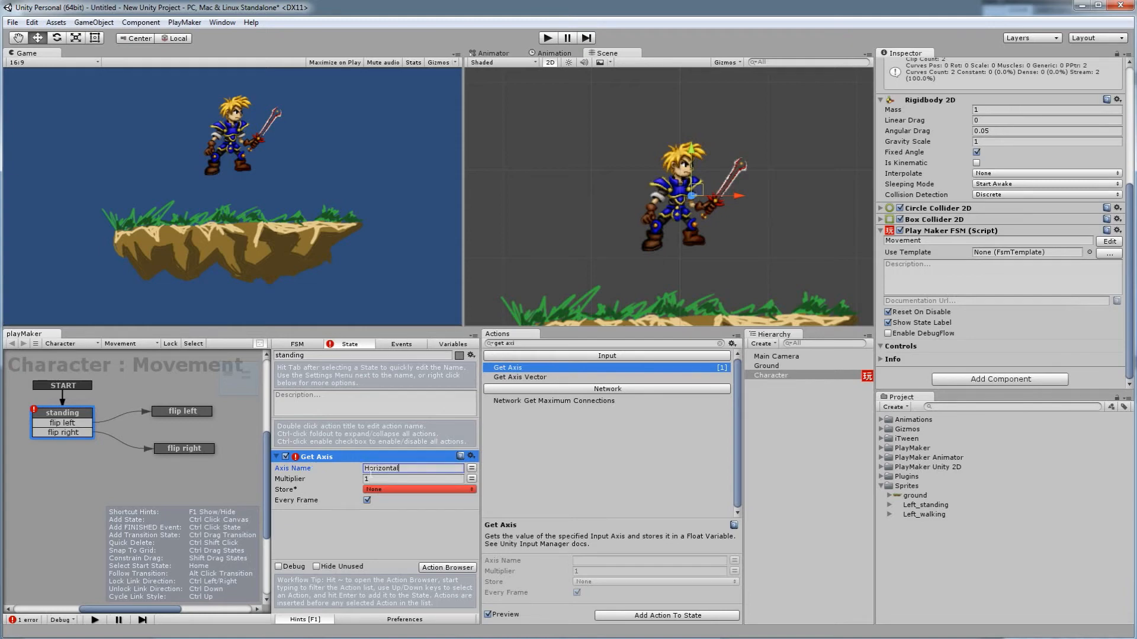
click(404, 468)
click(379, 478)
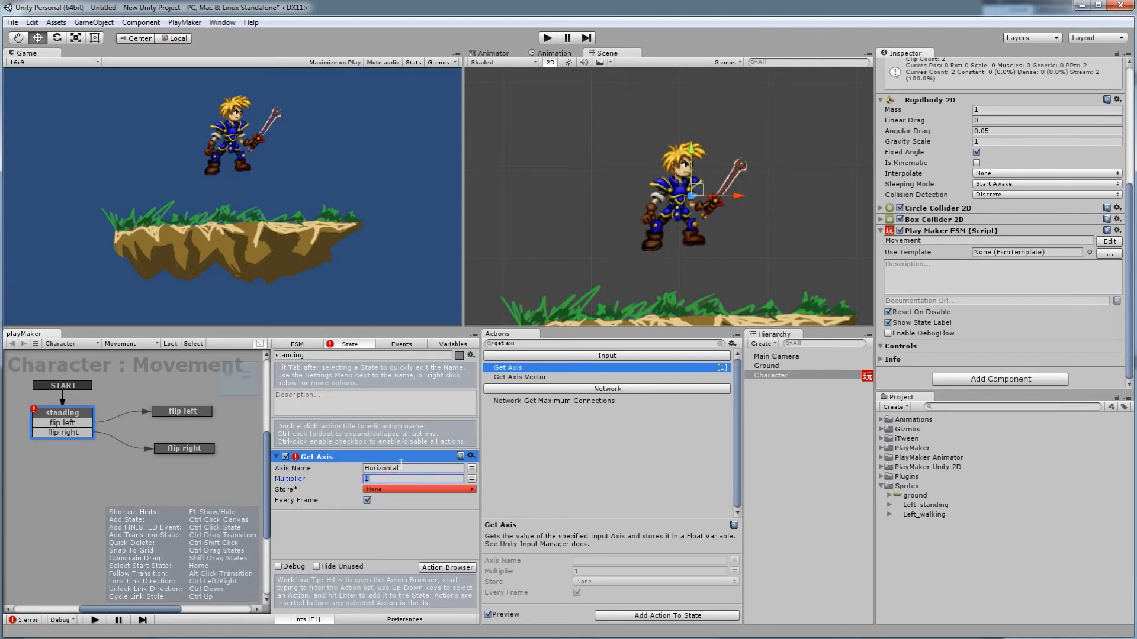
text(2.5)
Step: Add a Float variable named Xspeed to the Movement FSM
click(375, 489)
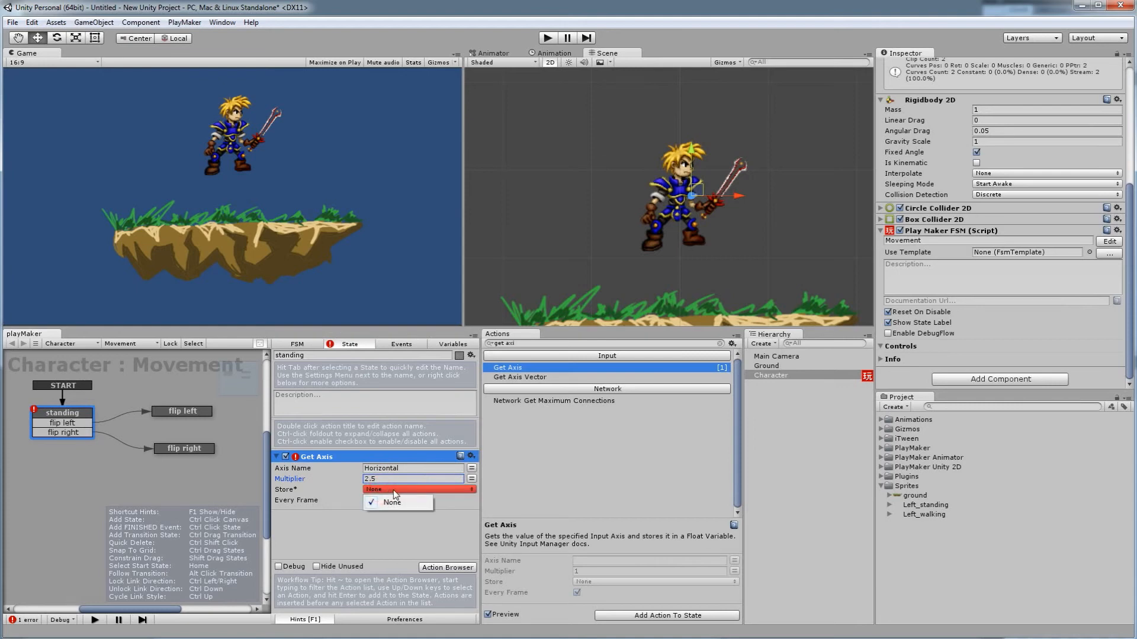
click(441, 346)
click(387, 524)
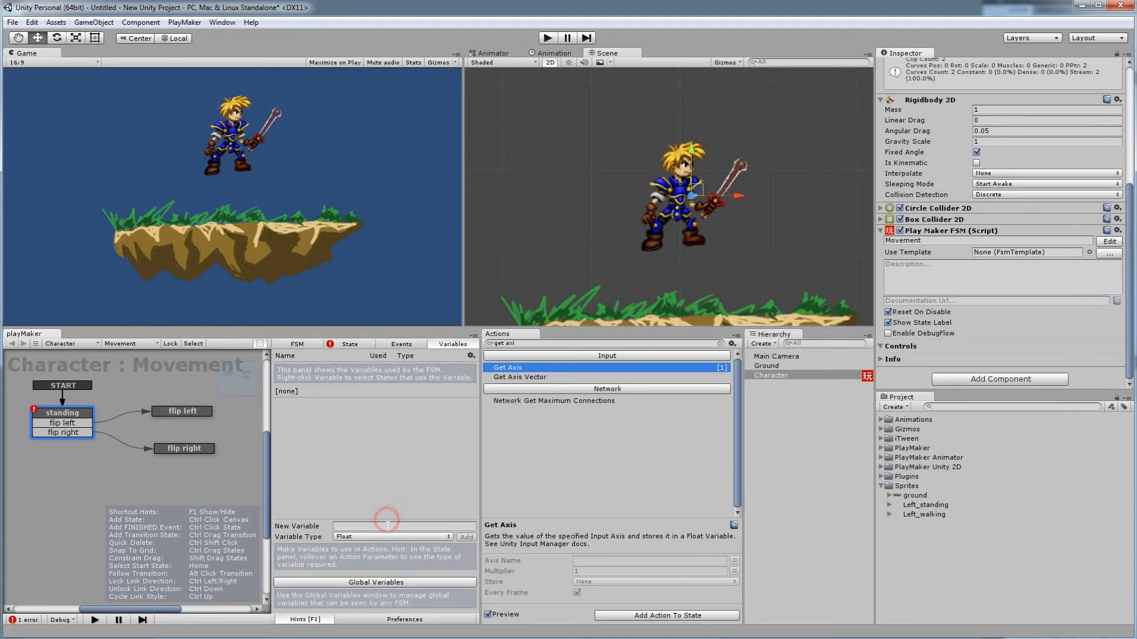
text(Xspeed)
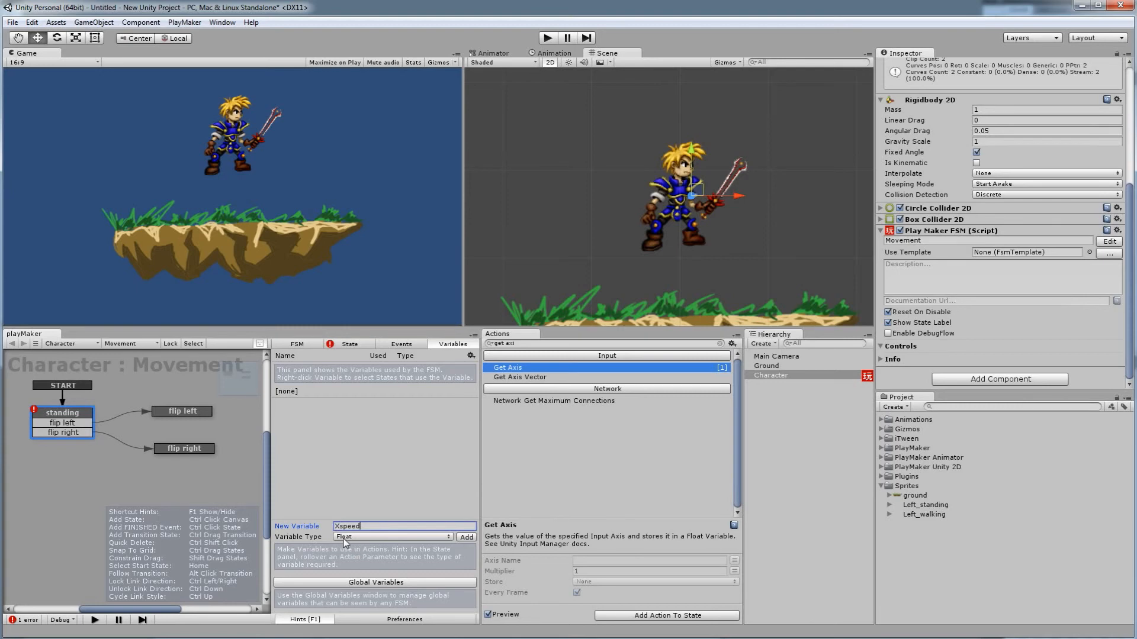
click(372, 538)
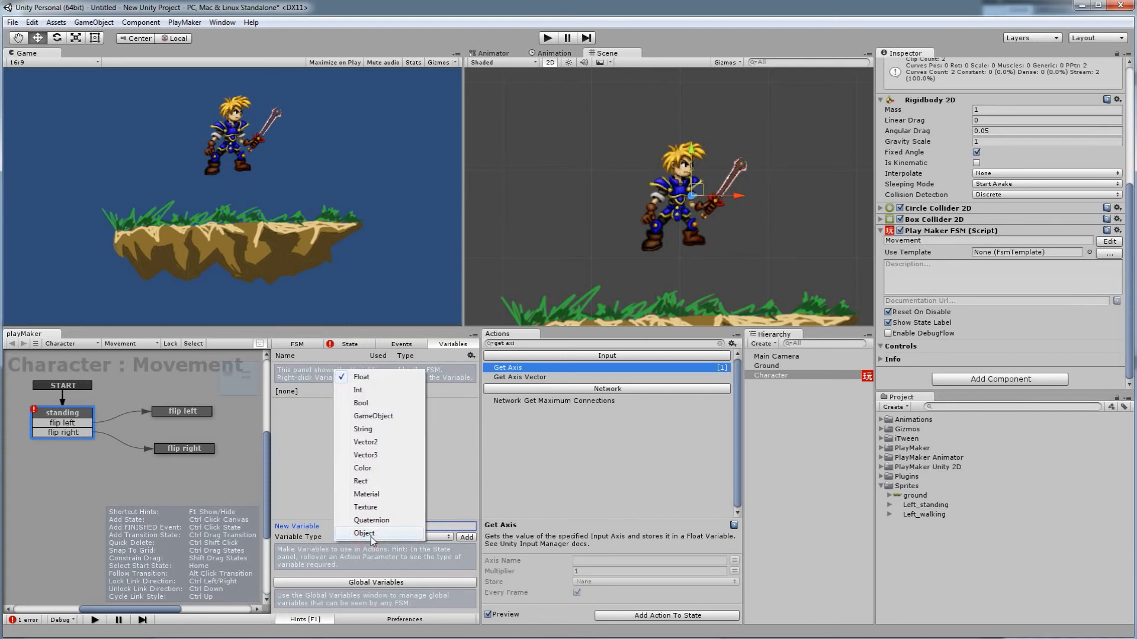
key(Escape)
click(375, 526)
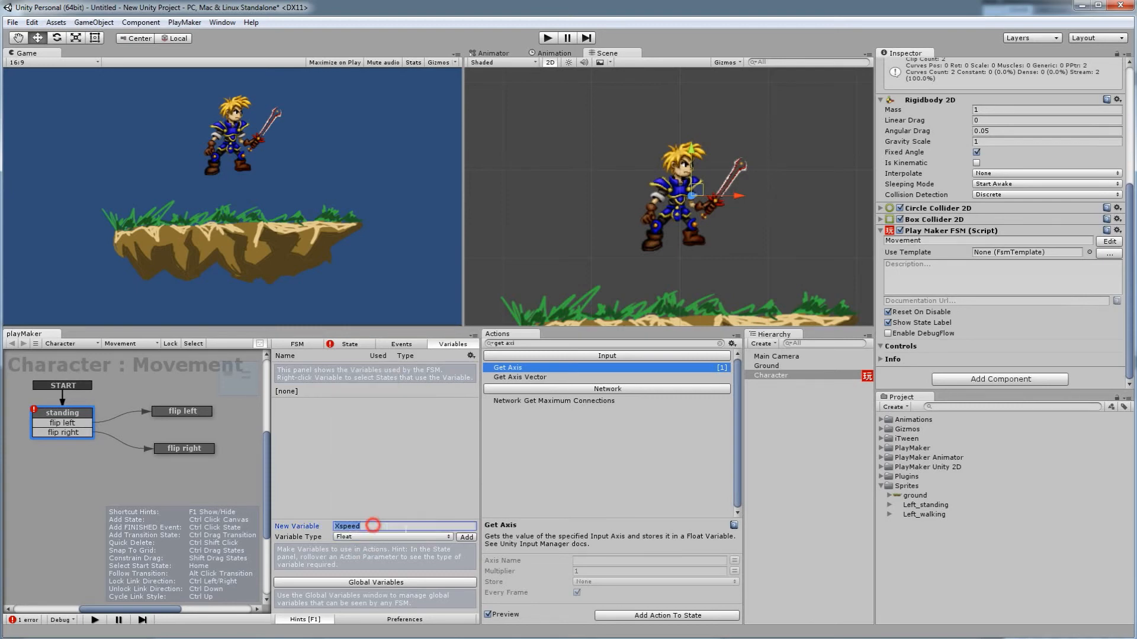
click(466, 537)
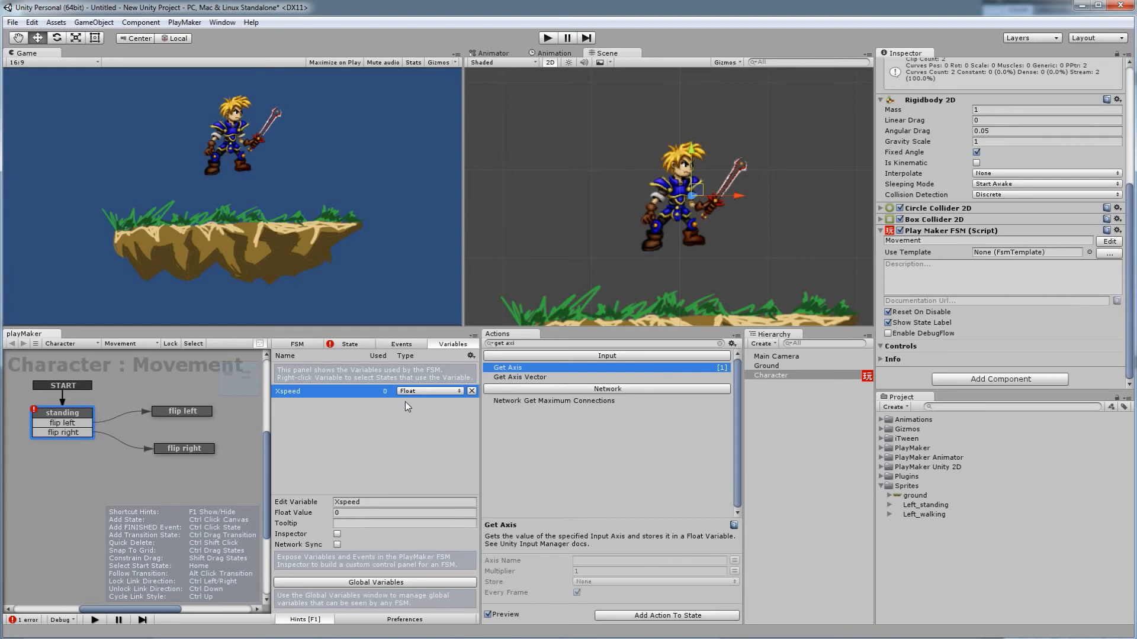
Step: Store the Get Axis result of the standing state in the Xspeed variable
click(344, 345)
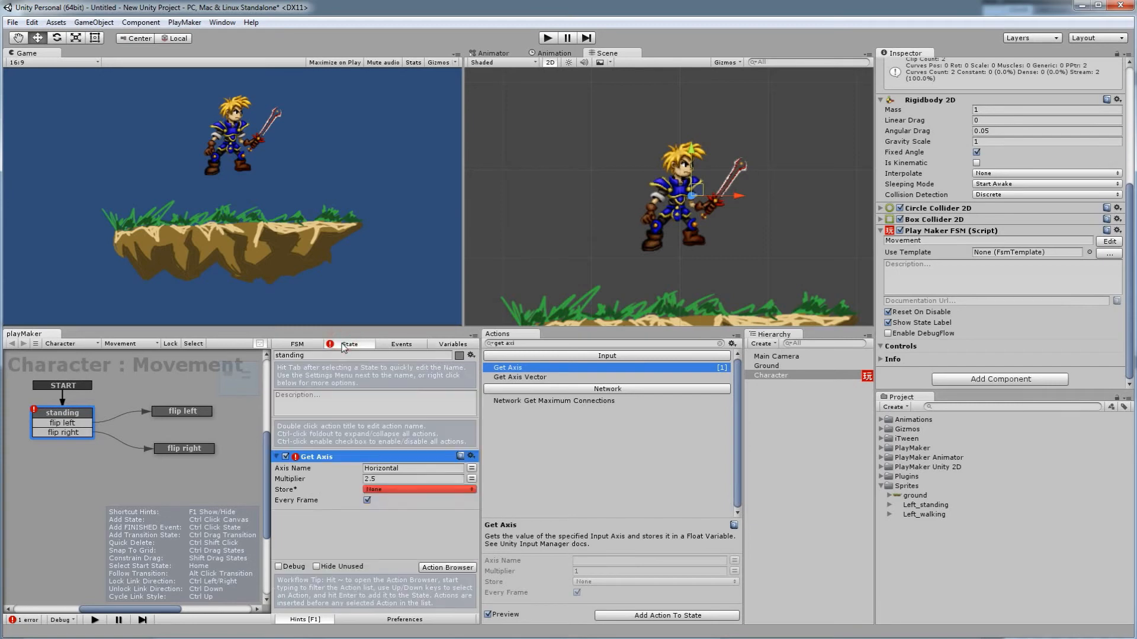
click(382, 495)
click(395, 515)
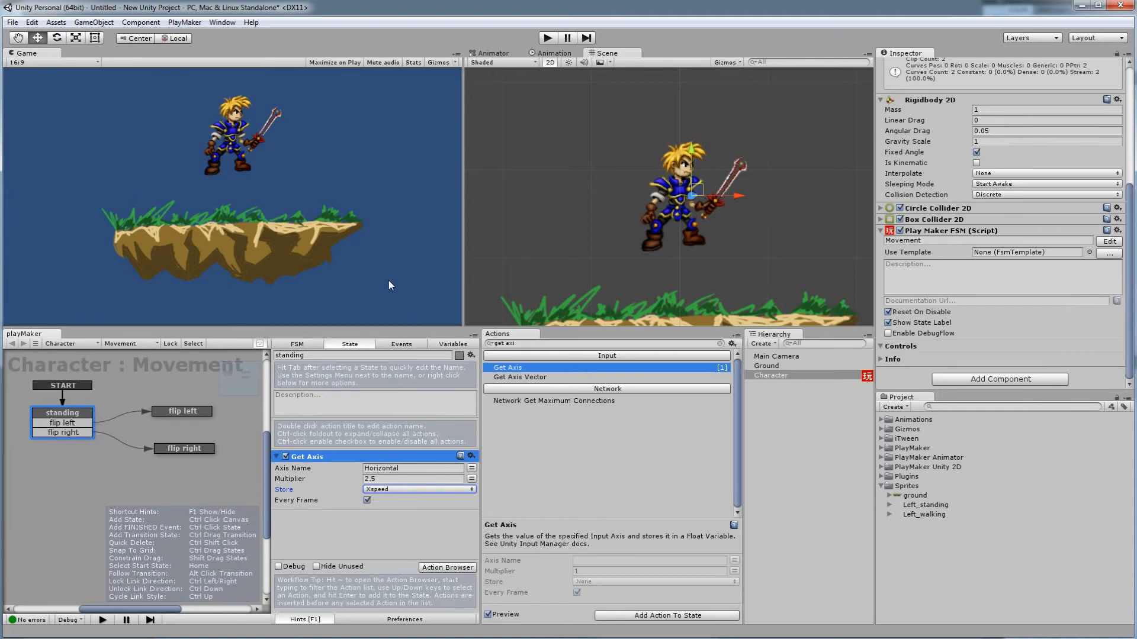
Step: Find the Set Velocity 2d action in the Action Browser and add it to the standing state below Get Axis
click(388, 478)
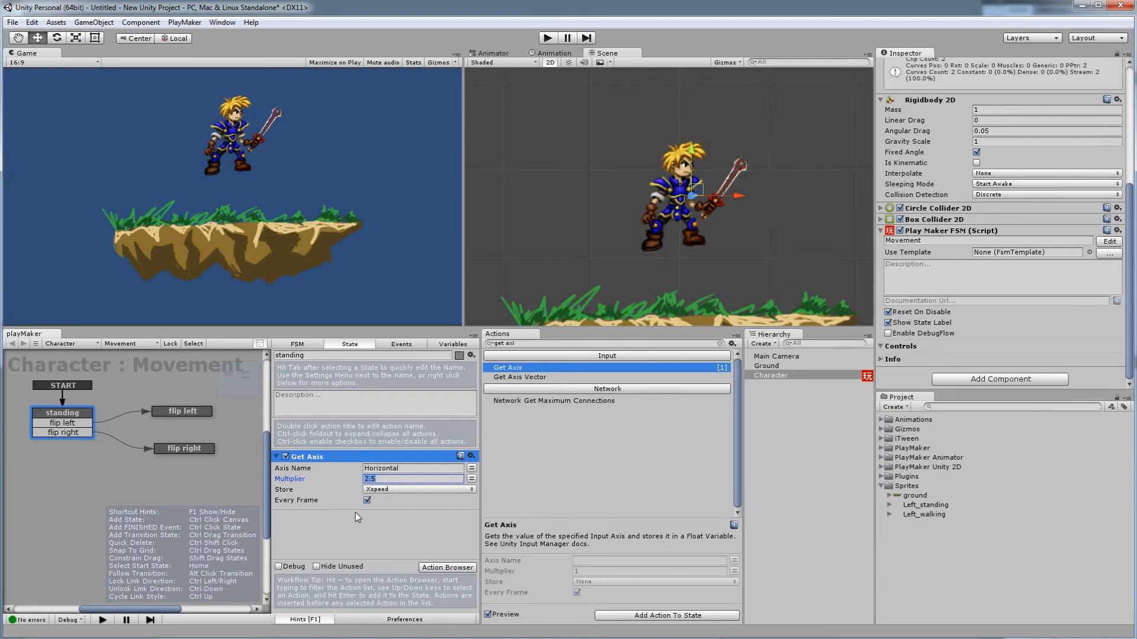
click(430, 569)
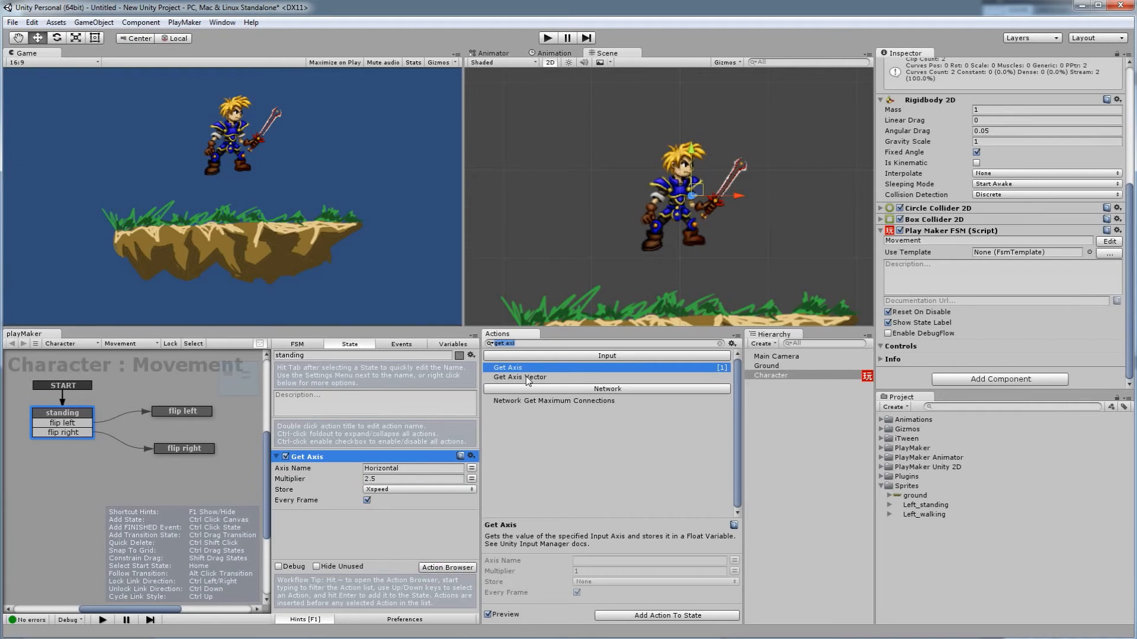
text(set velo)
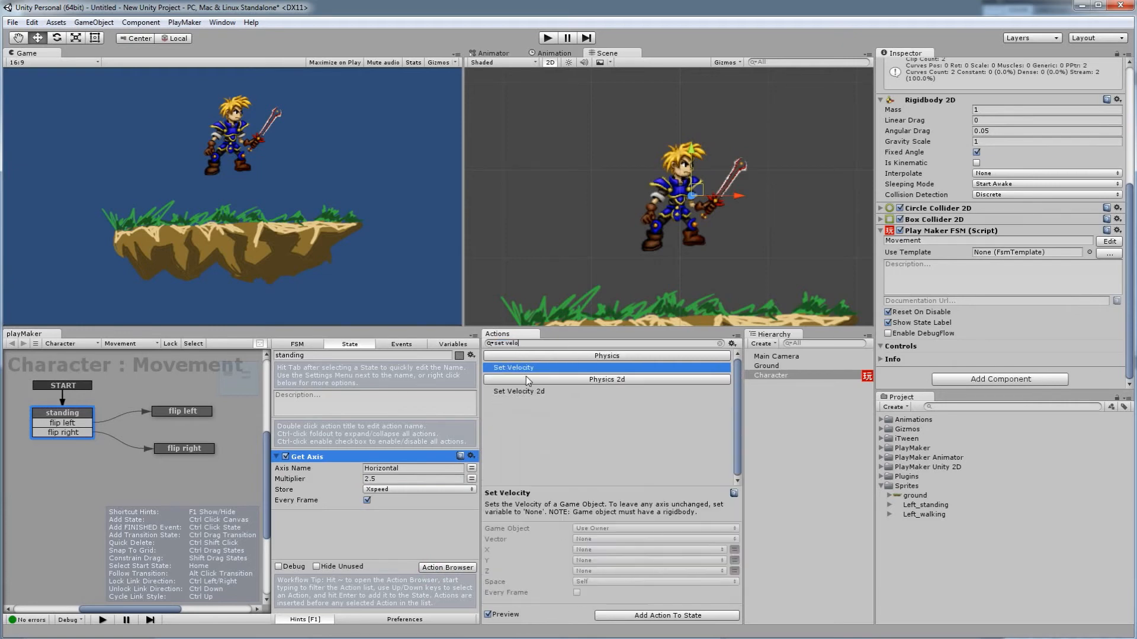
click(529, 391)
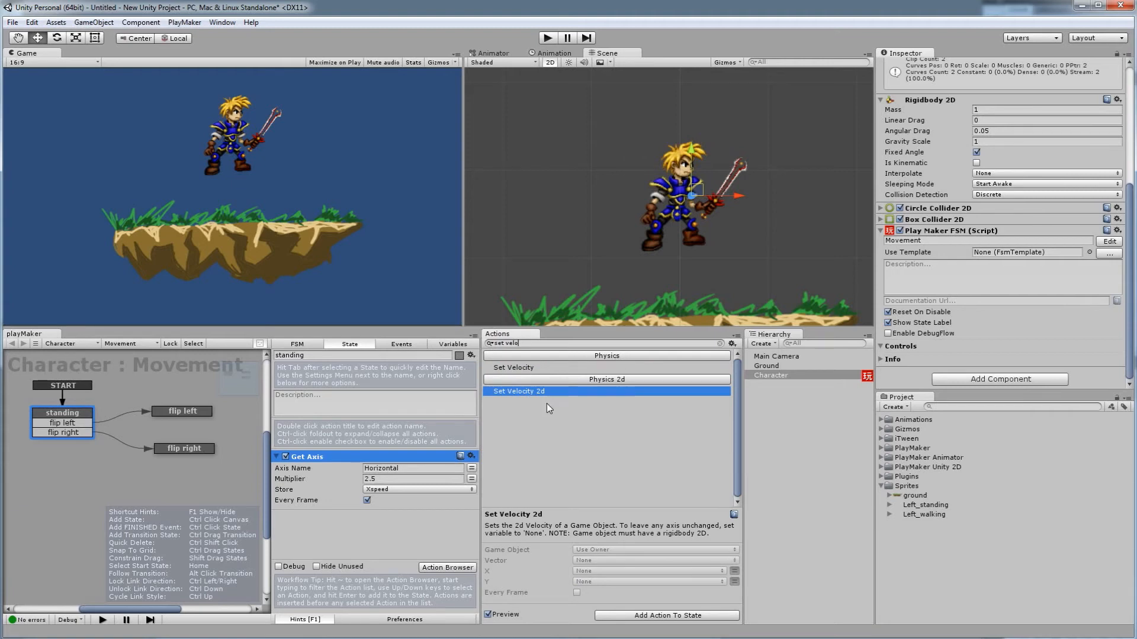
drag(517, 392, 391, 528)
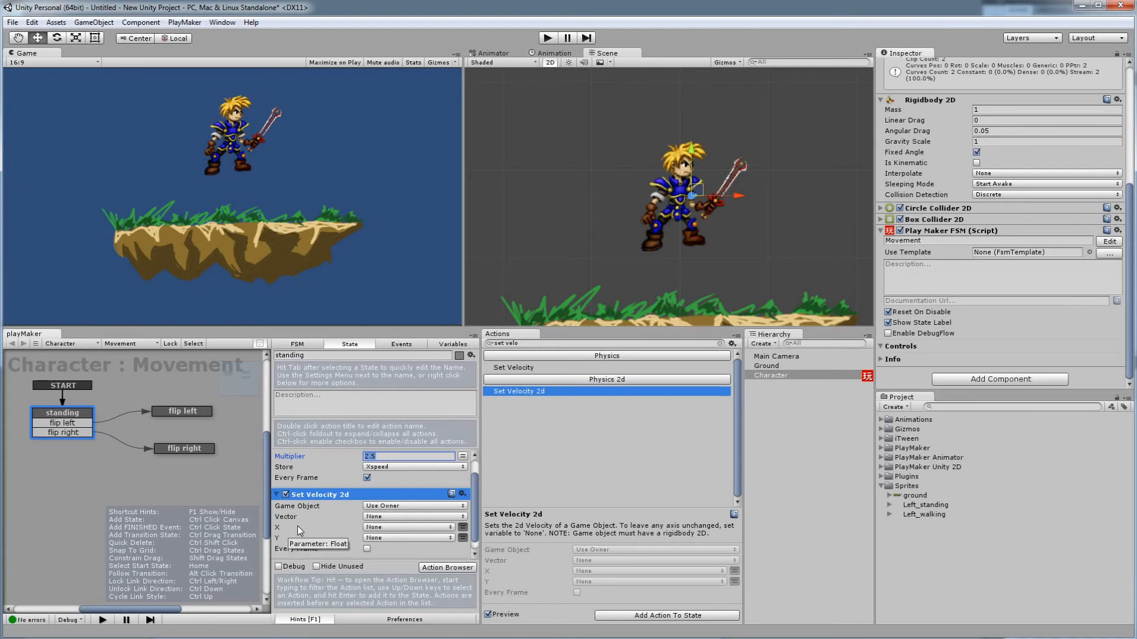
Step: Set the Set Velocity 2d action's X value to the Xspeed variable and make it run every frame
click(372, 527)
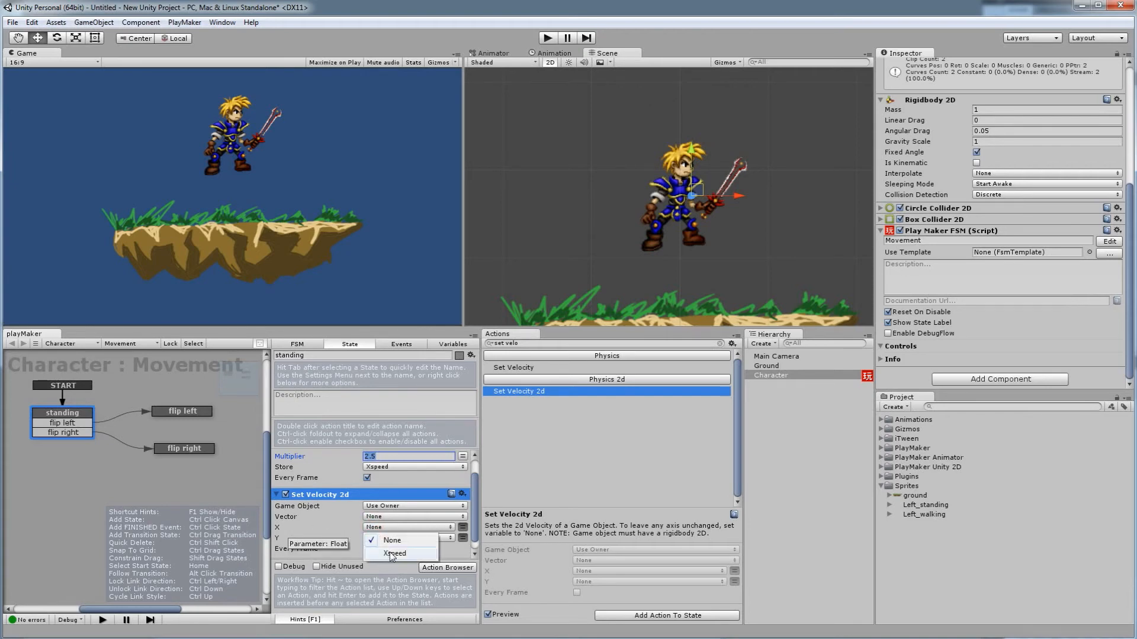
click(394, 553)
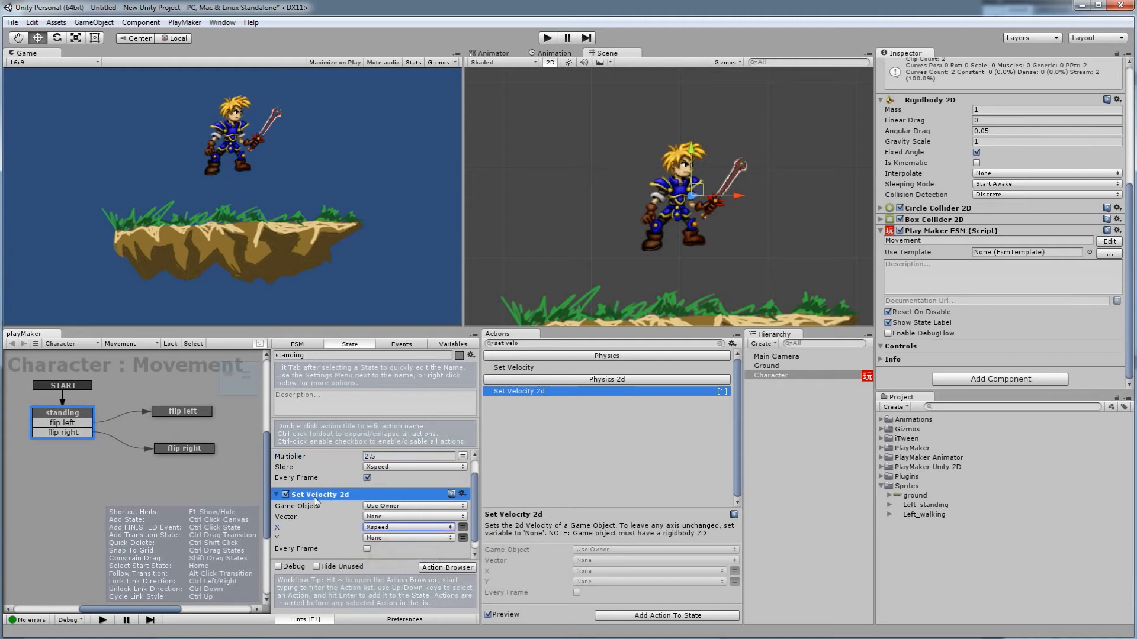
scroll(330, 502, up, 1)
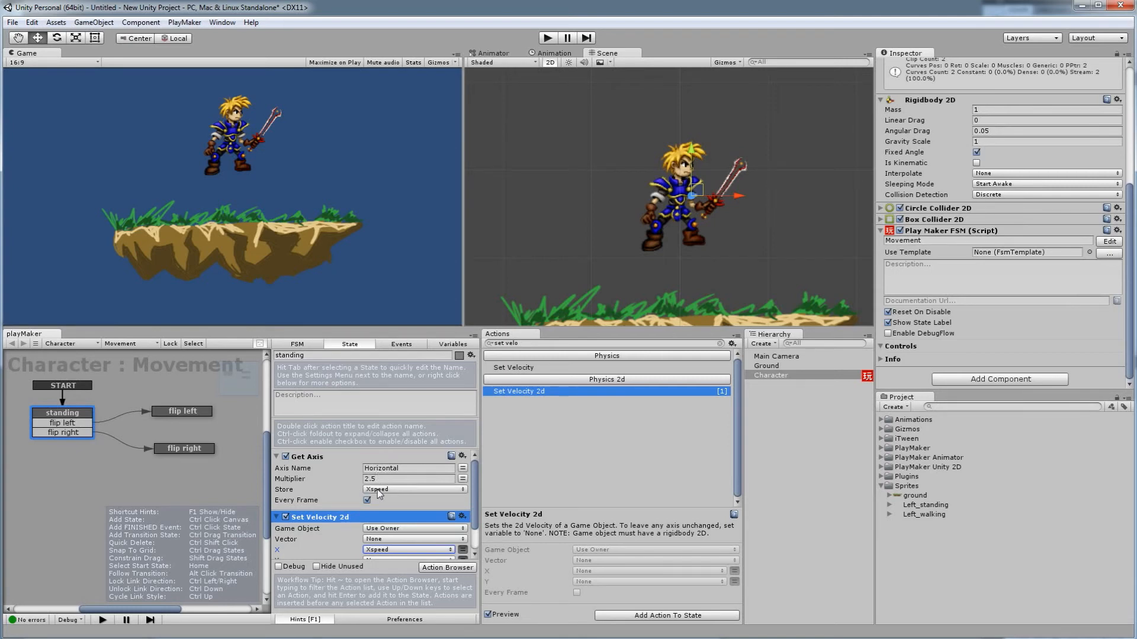
scroll(373, 501, down, 2)
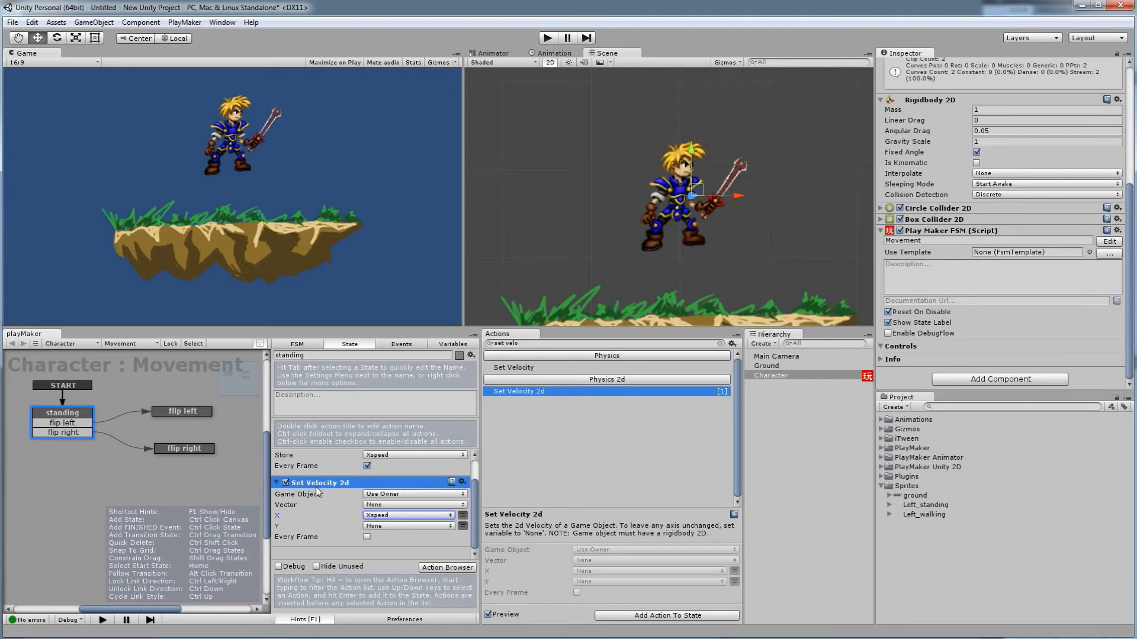
scroll(316, 487, up, 1)
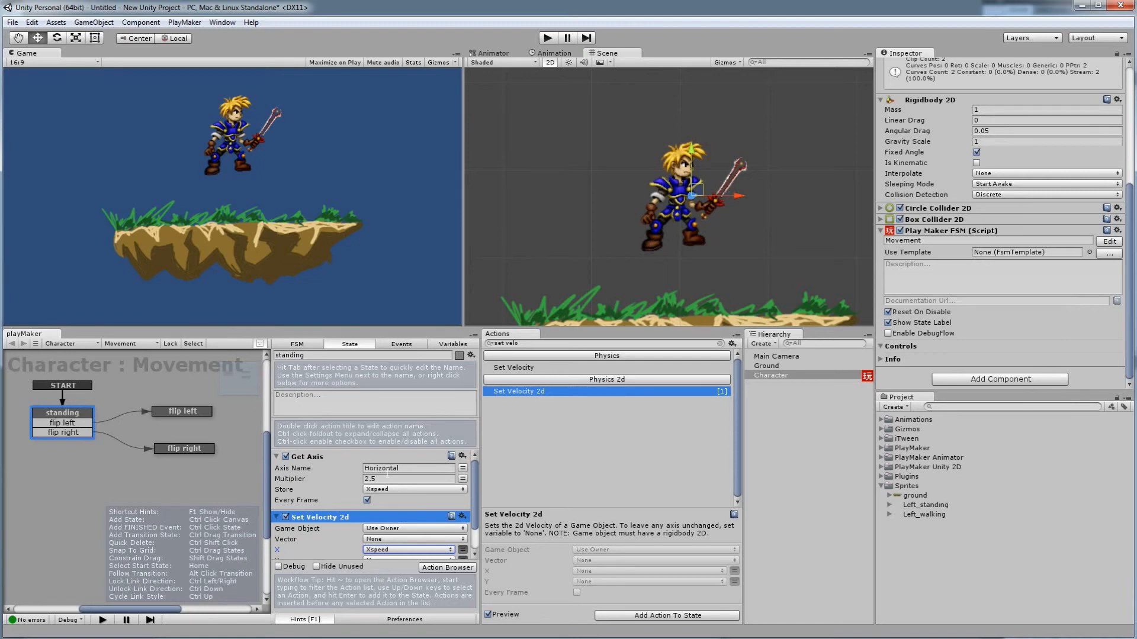
scroll(386, 474, down, 1)
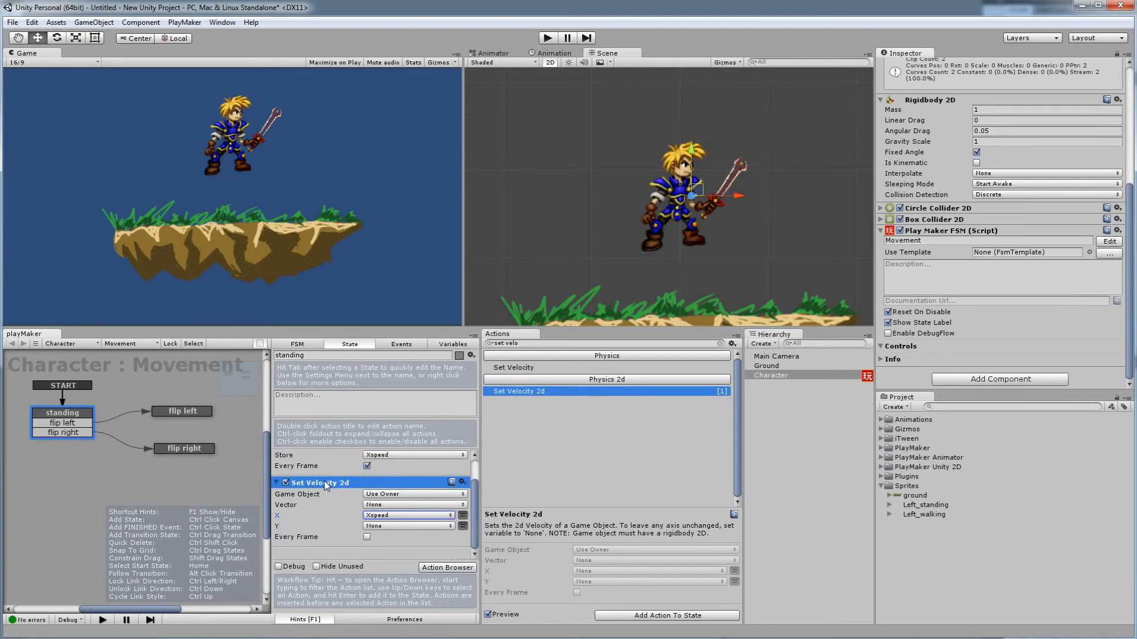
click(367, 537)
Step: Find the Get Key Down action in the Action Browser and add it to the end of the standing state
click(441, 569)
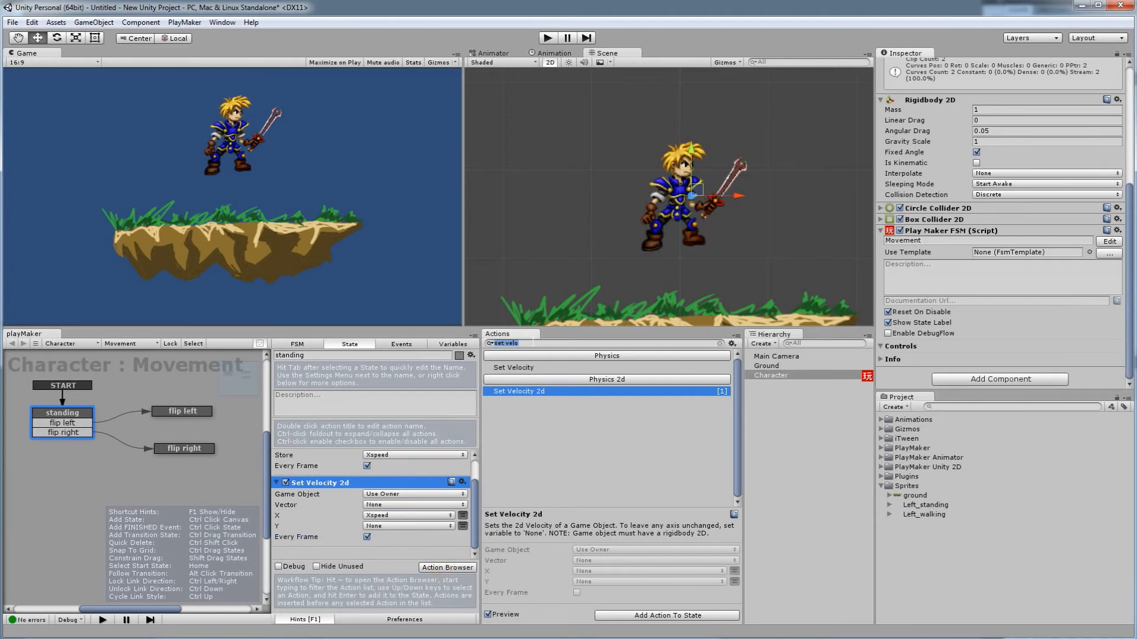
text(get key)
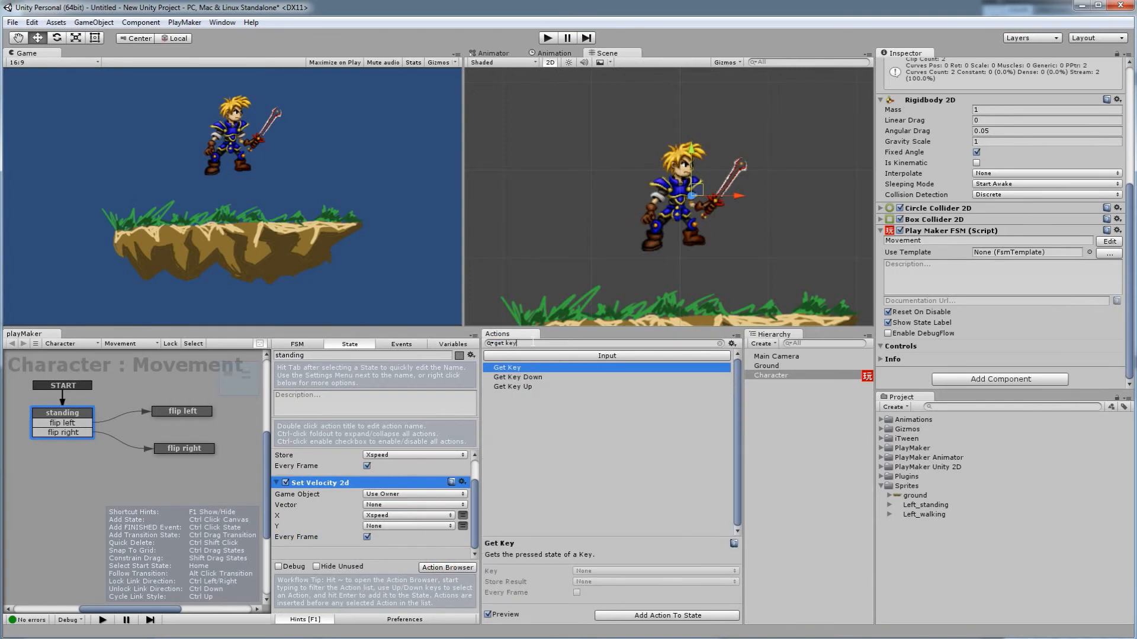
click(517, 379)
drag(518, 384, 388, 550)
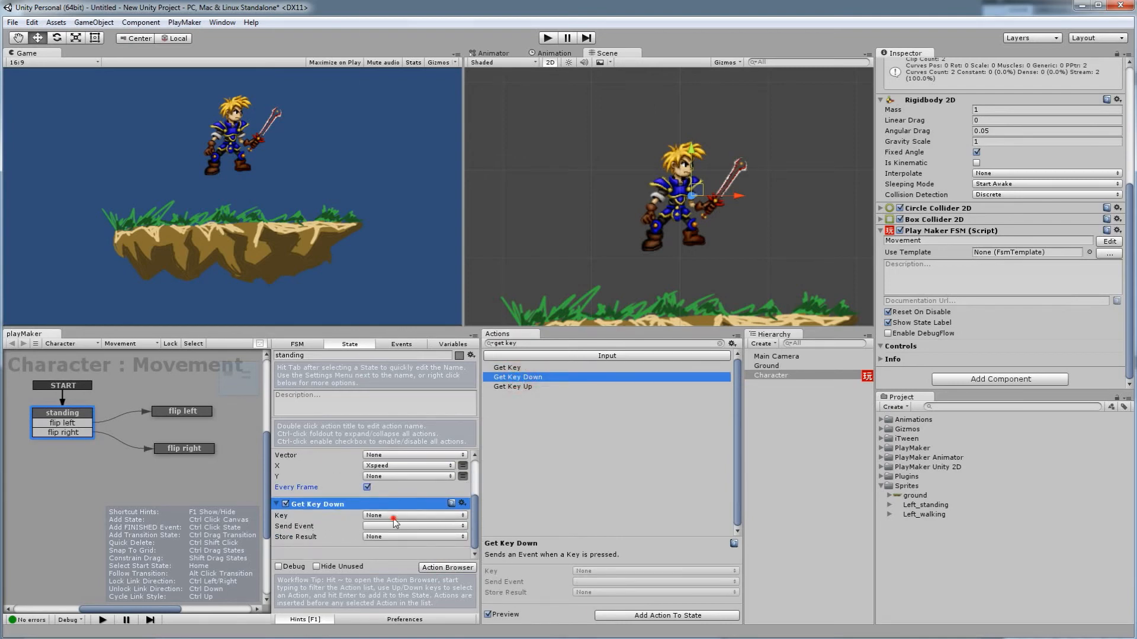
Step: Set the Get Key Down action's key to Left Arrow and its send event to flip left
click(394, 518)
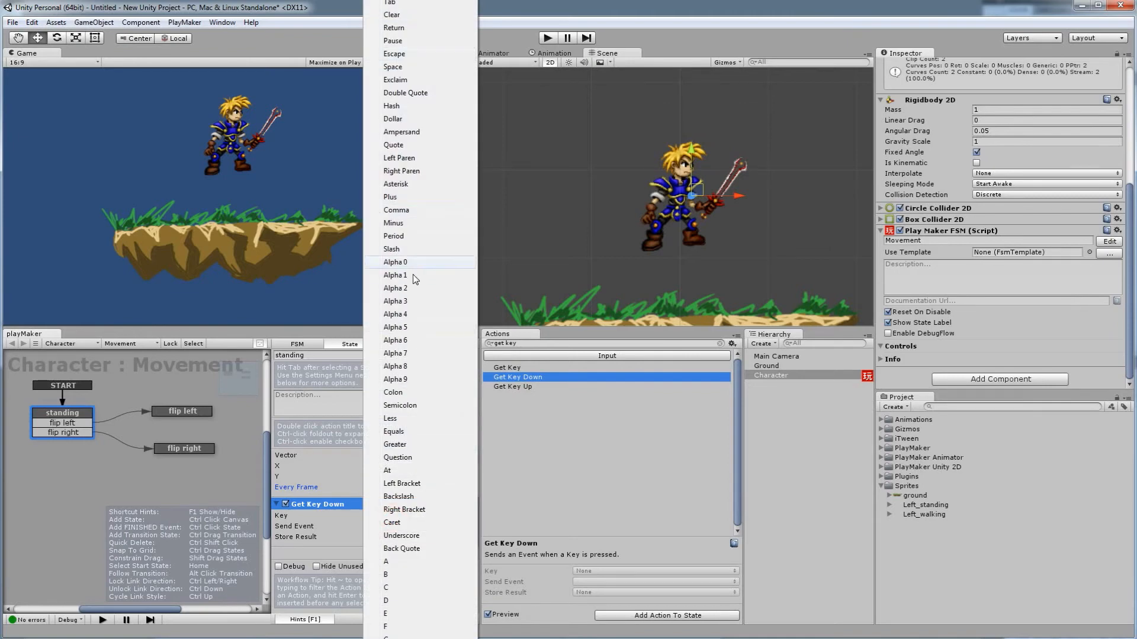
scroll(415, 628, down, 5)
scroll(414, 628, down, 6)
scroll(414, 628, down, 6)
scroll(400, 567, down, 2)
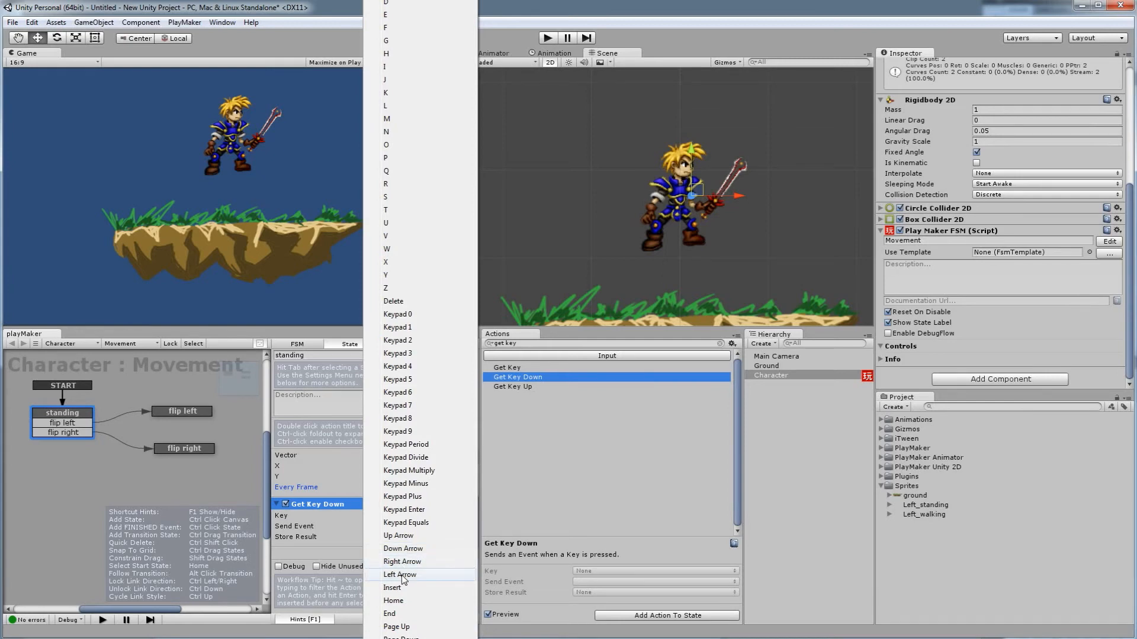
click(405, 576)
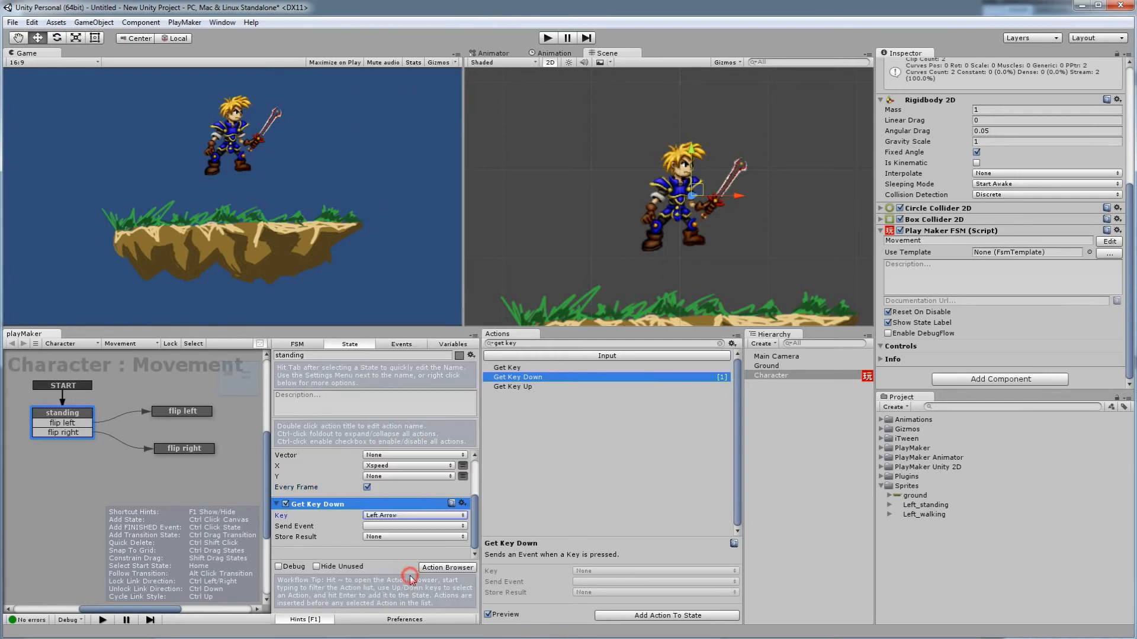
click(384, 527)
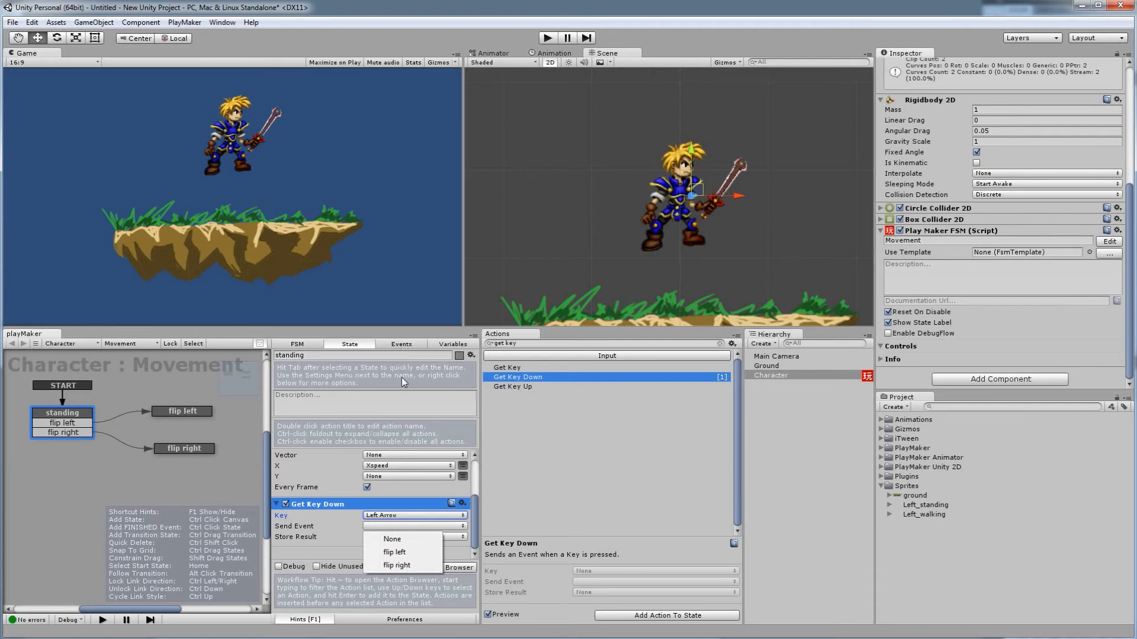
click(397, 553)
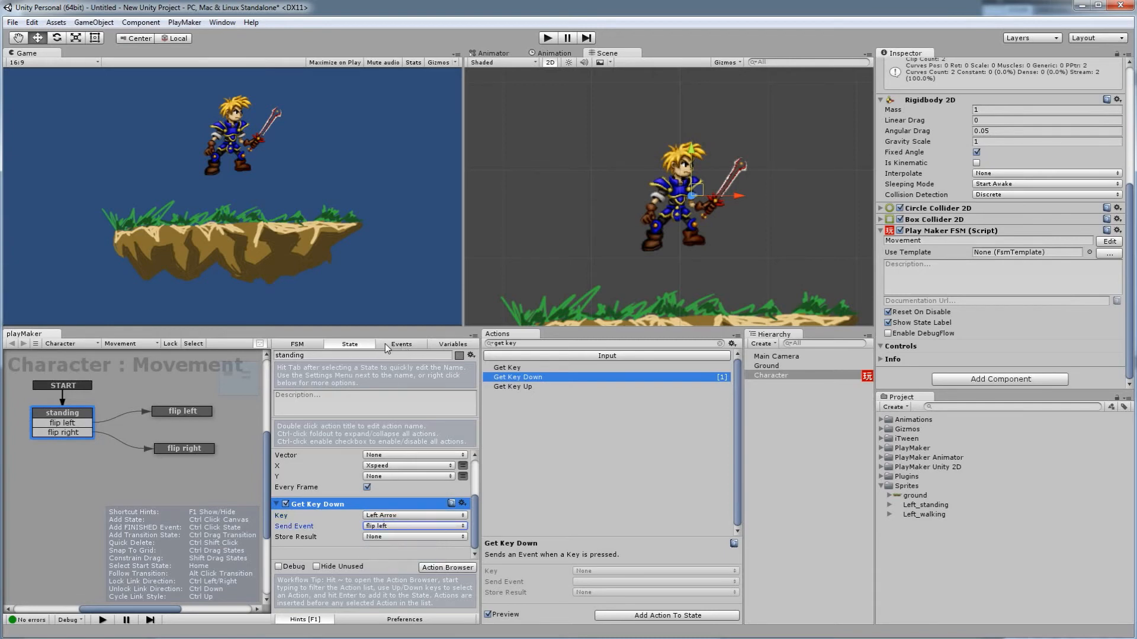
right_click(83, 420)
mouse_move(114, 423)
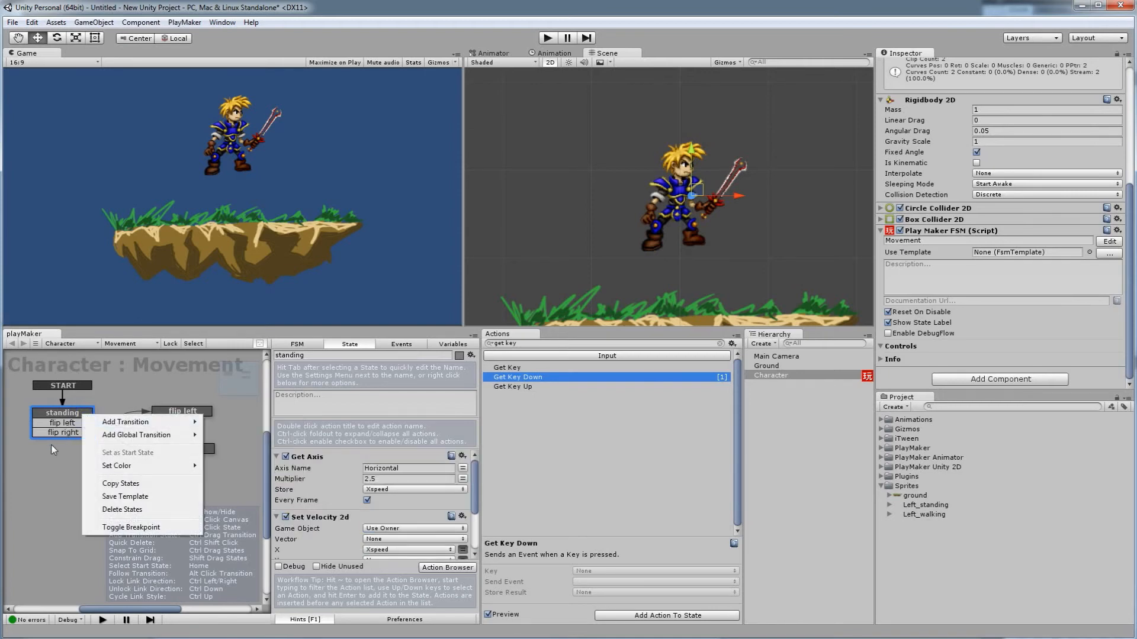
drag(476, 504, 479, 560)
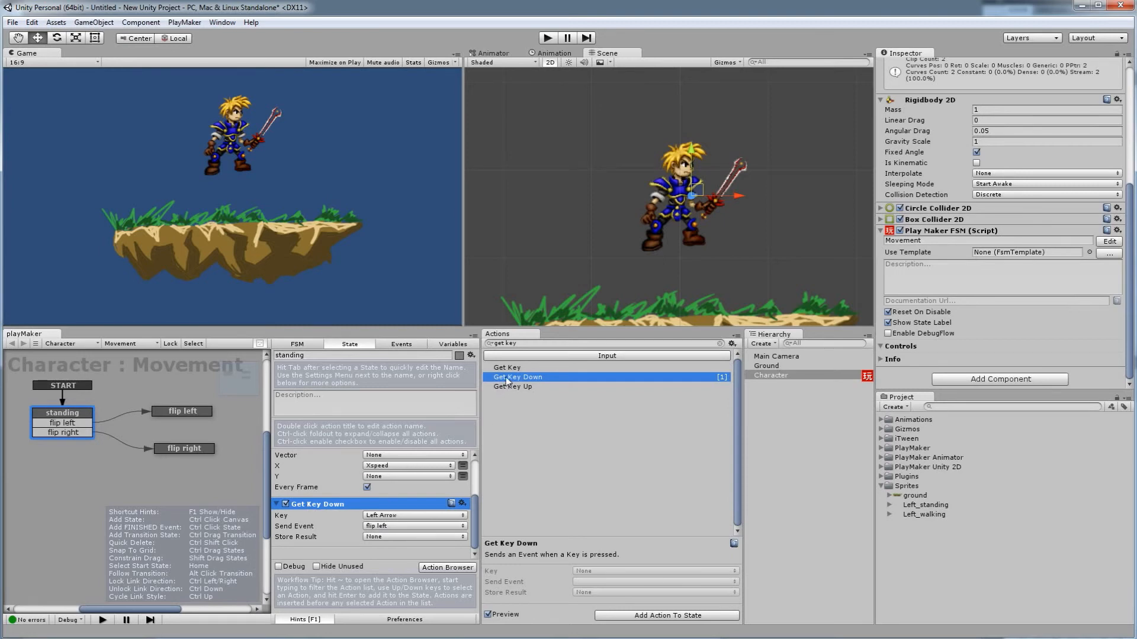
Step: Copy the Get Key Down action and paste the duplicate at the end of the standing state's action list
right_click(329, 505)
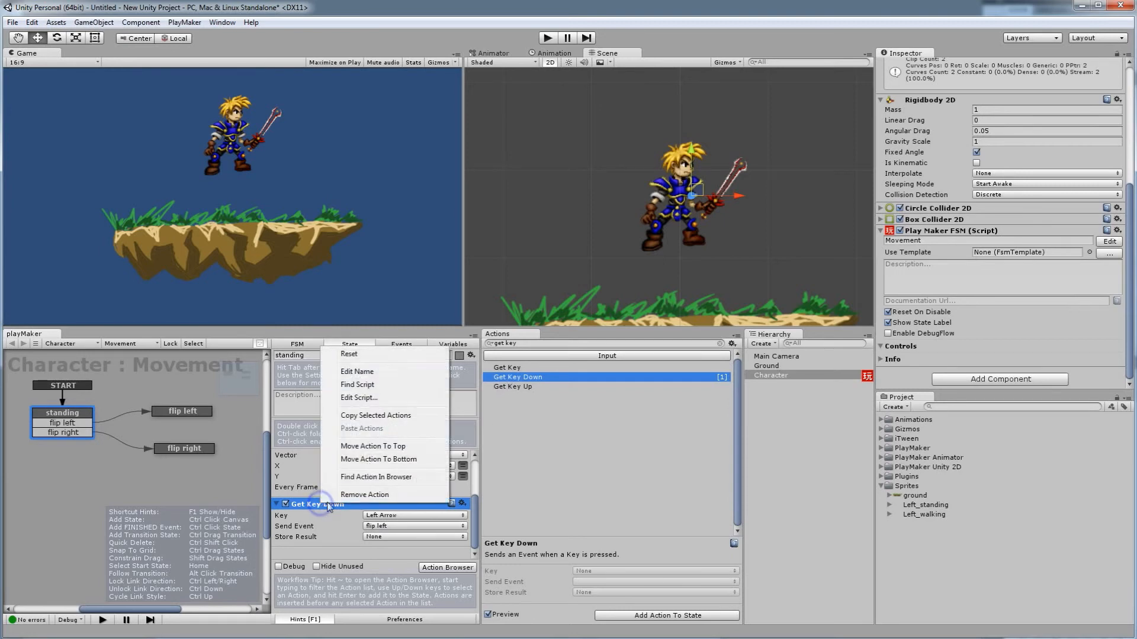
click(361, 422)
right_click(334, 550)
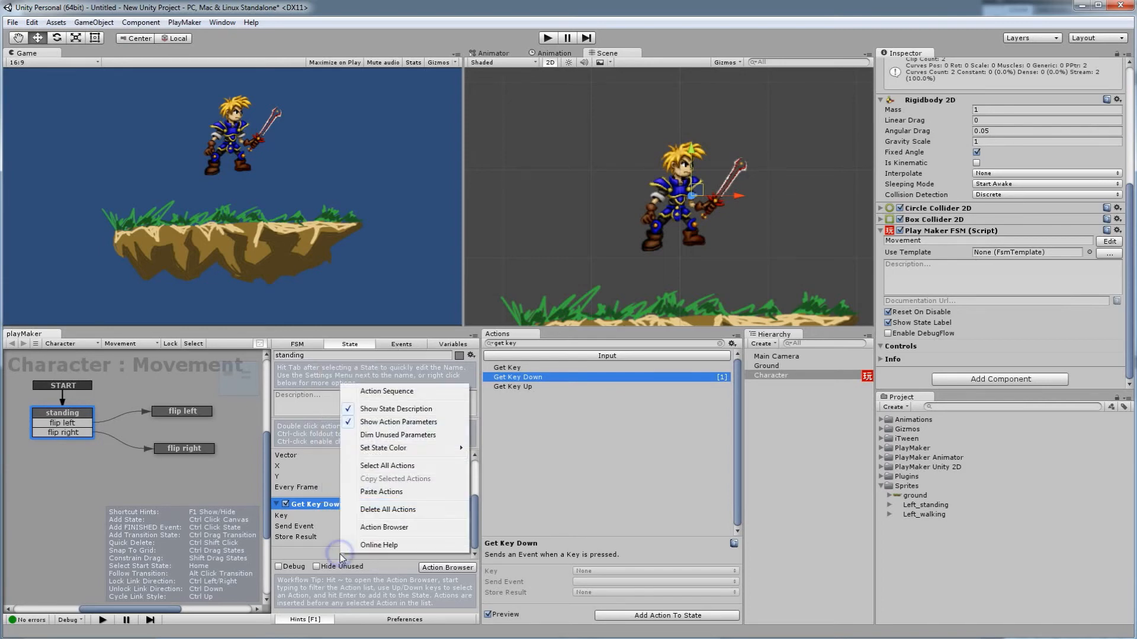
click(380, 492)
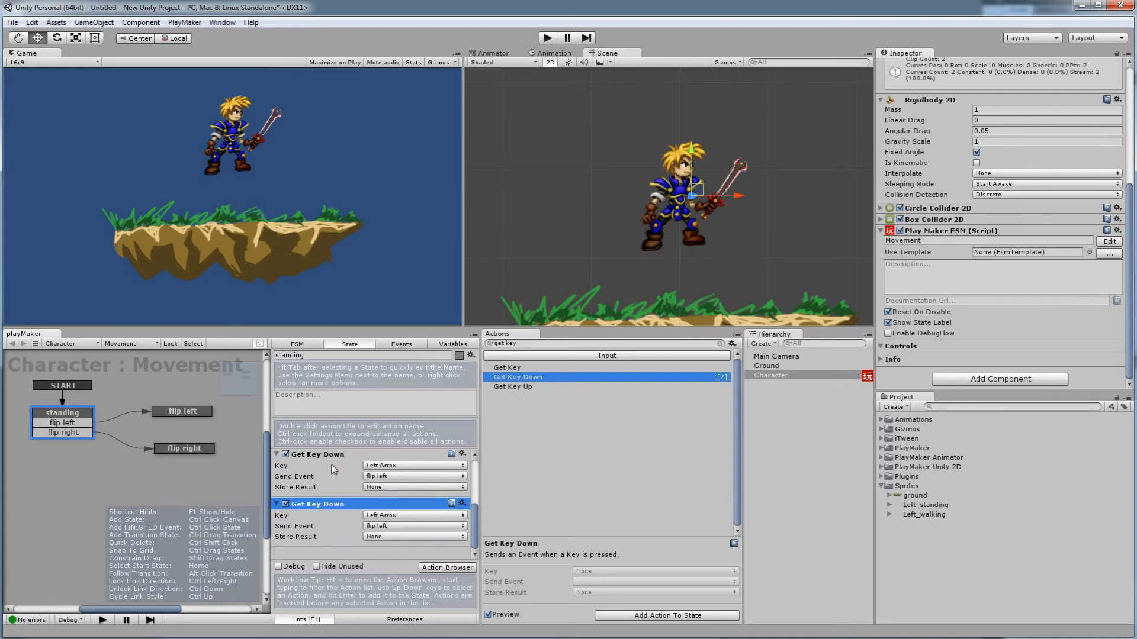
Step: Set the pasted Get Key Down action's key to Right Arrow and its send event to flip right
click(379, 517)
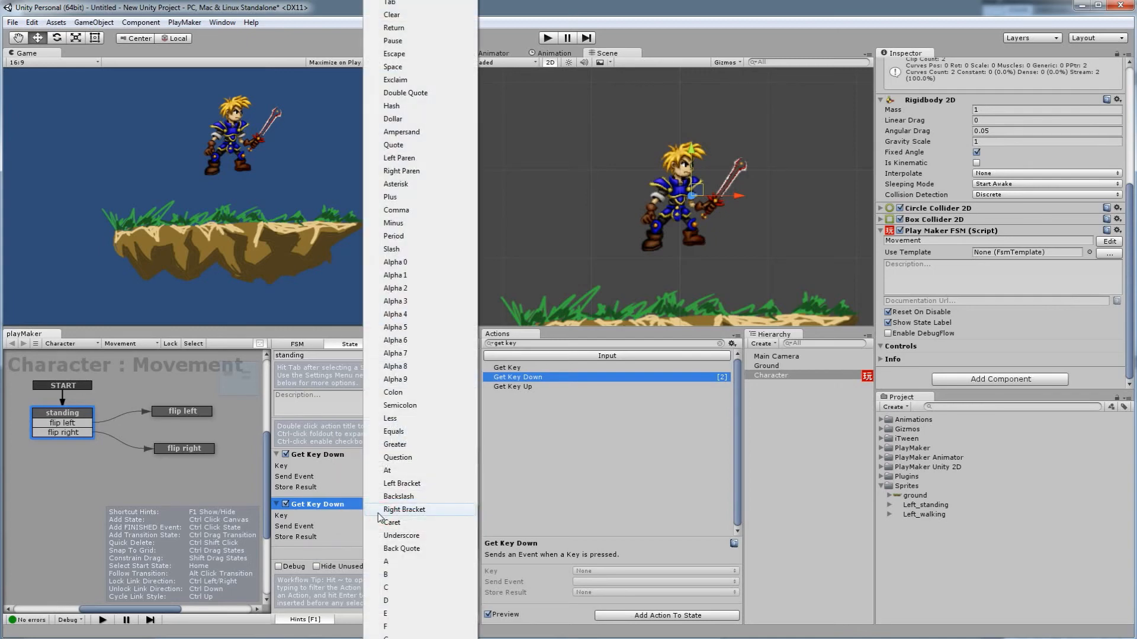
scroll(383, 636, down, 4)
scroll(421, 633, down, 18)
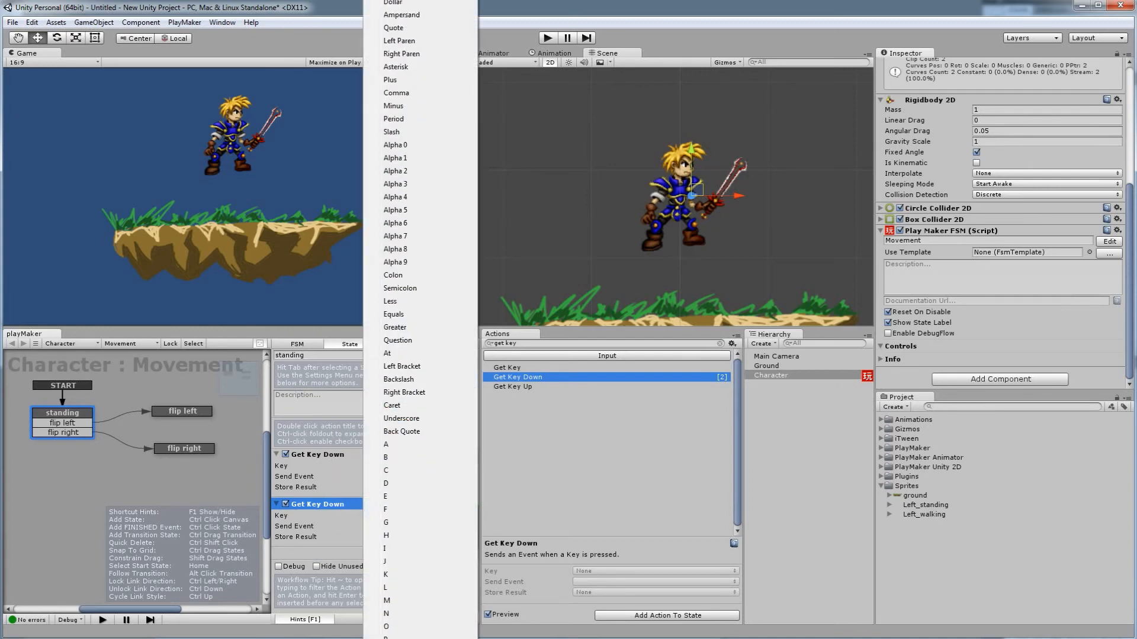
scroll(420, 633, down, 19)
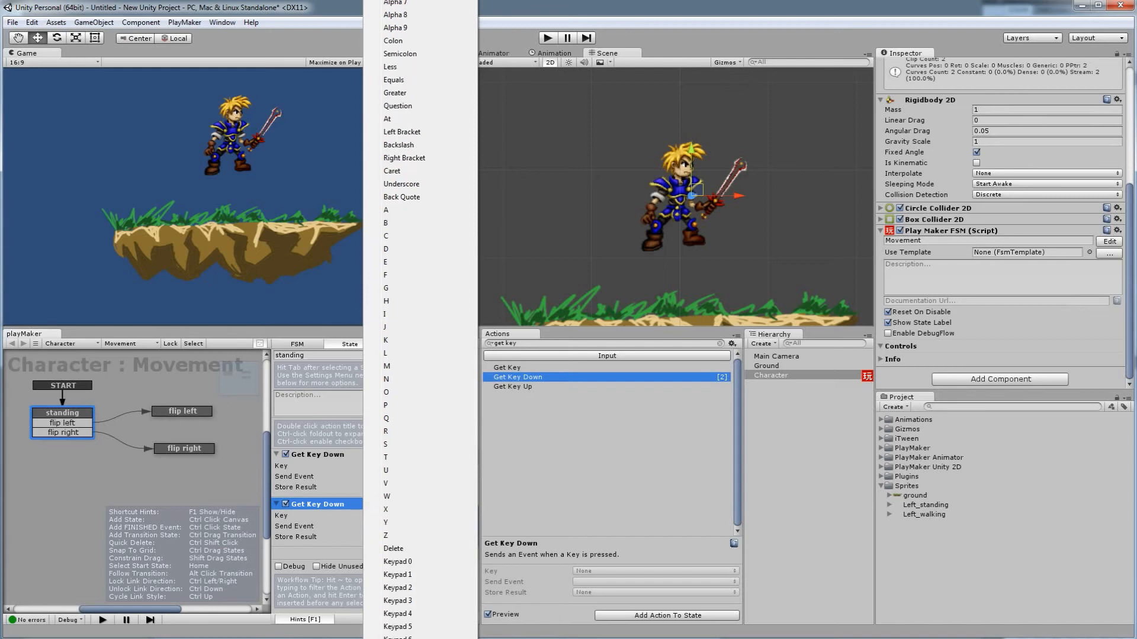
scroll(415, 633, down, 2)
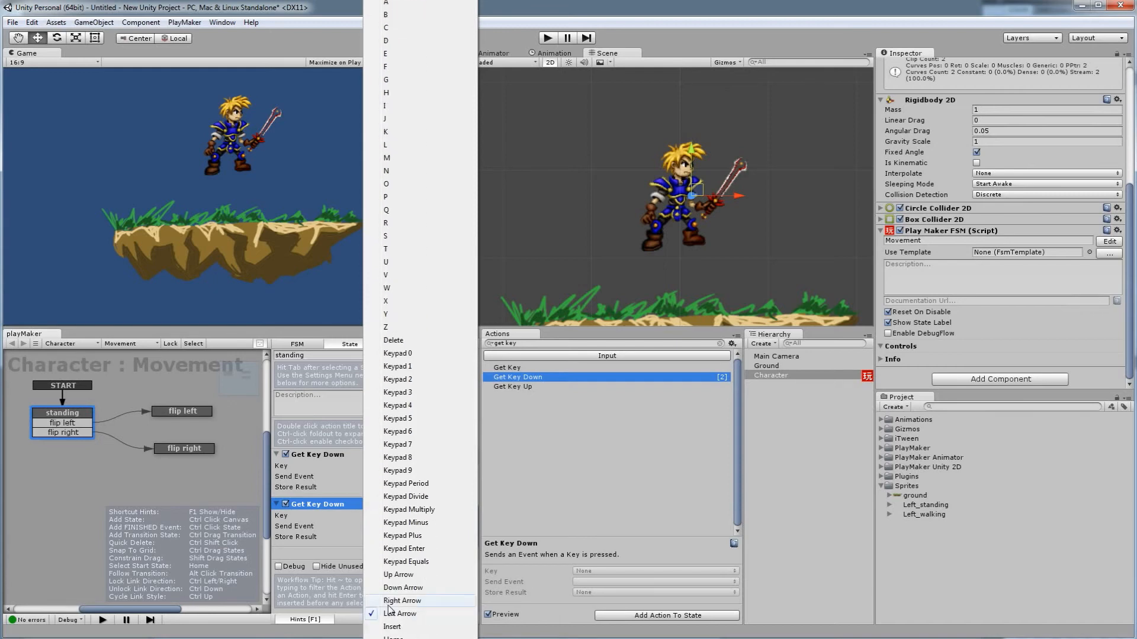
click(389, 603)
click(374, 526)
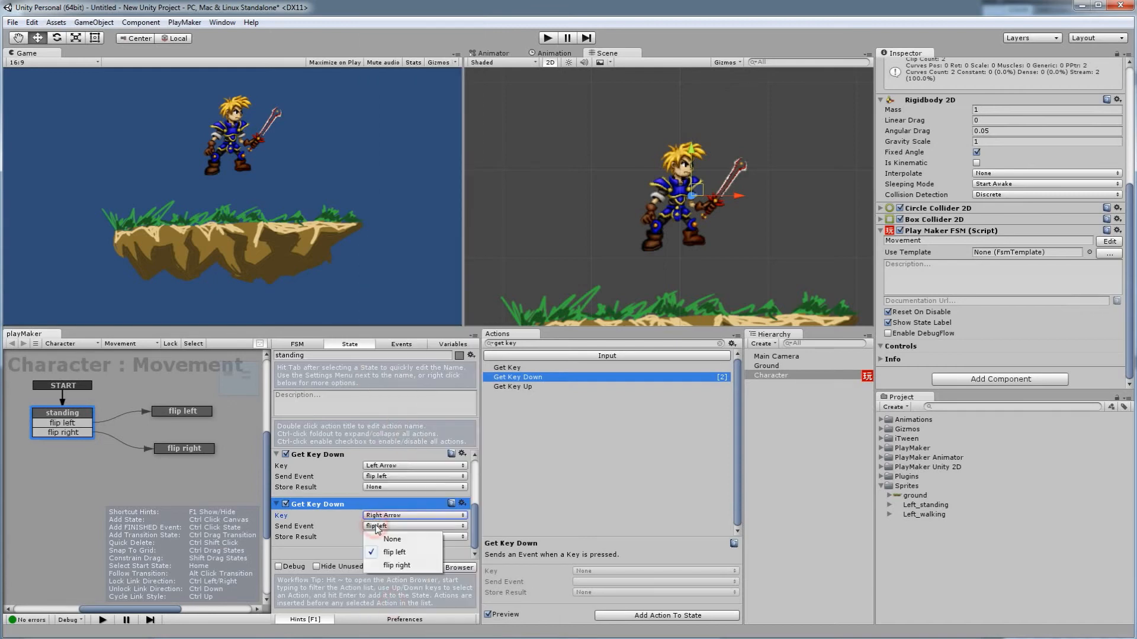
click(397, 565)
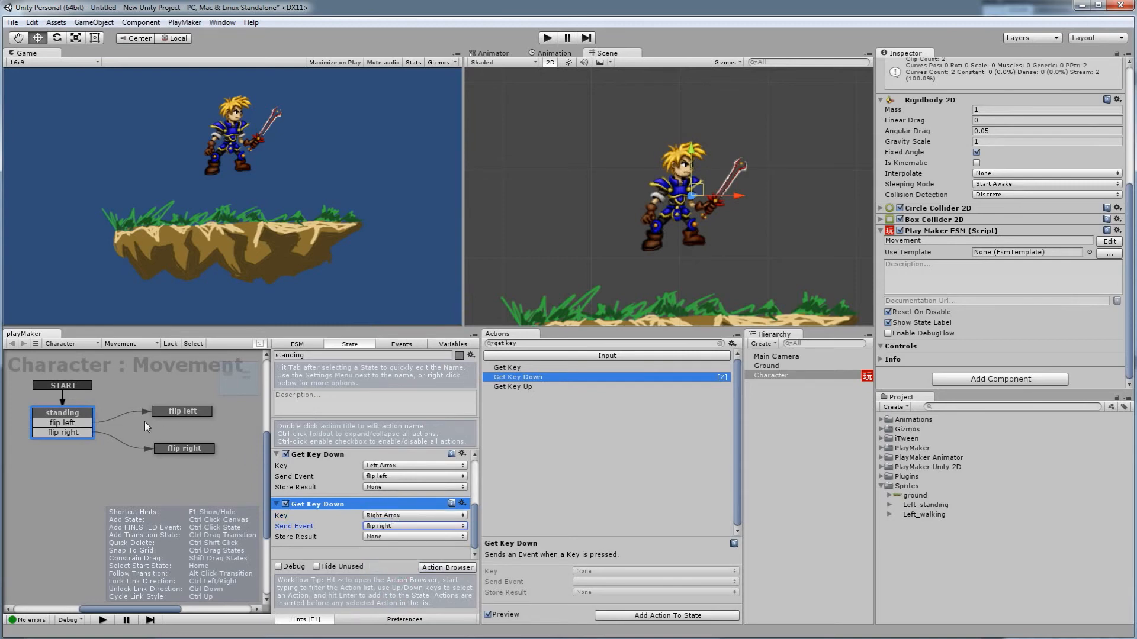
Step: Change the second Get Key Down action's key in the standing state to Right Arrow
click(376, 517)
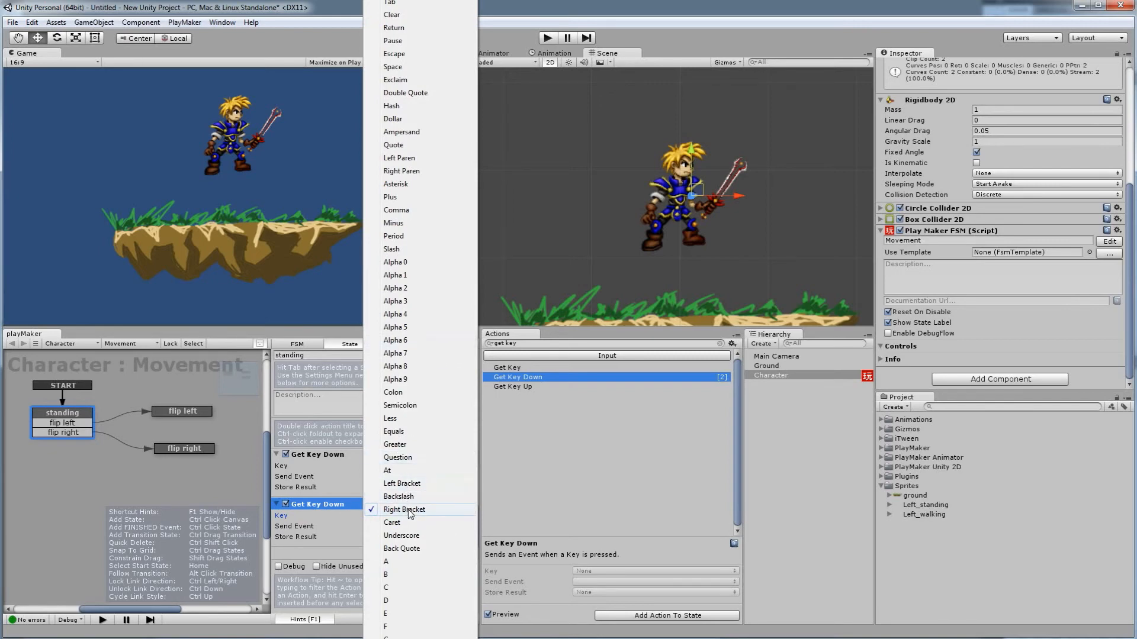
scroll(401, 635, down, 5)
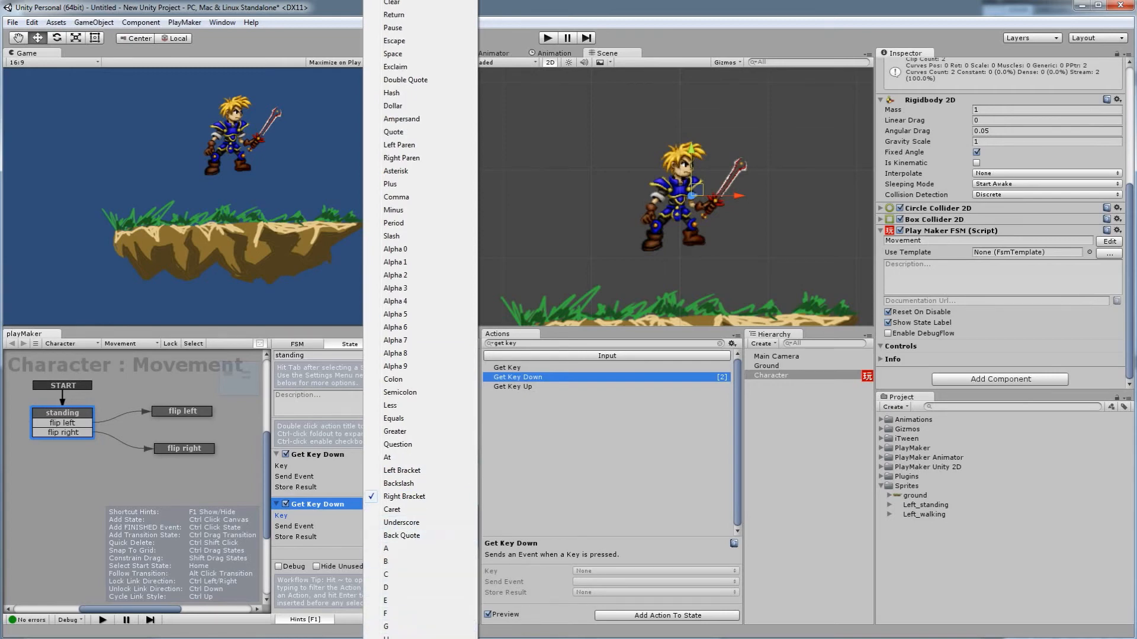
scroll(401, 635, down, 6)
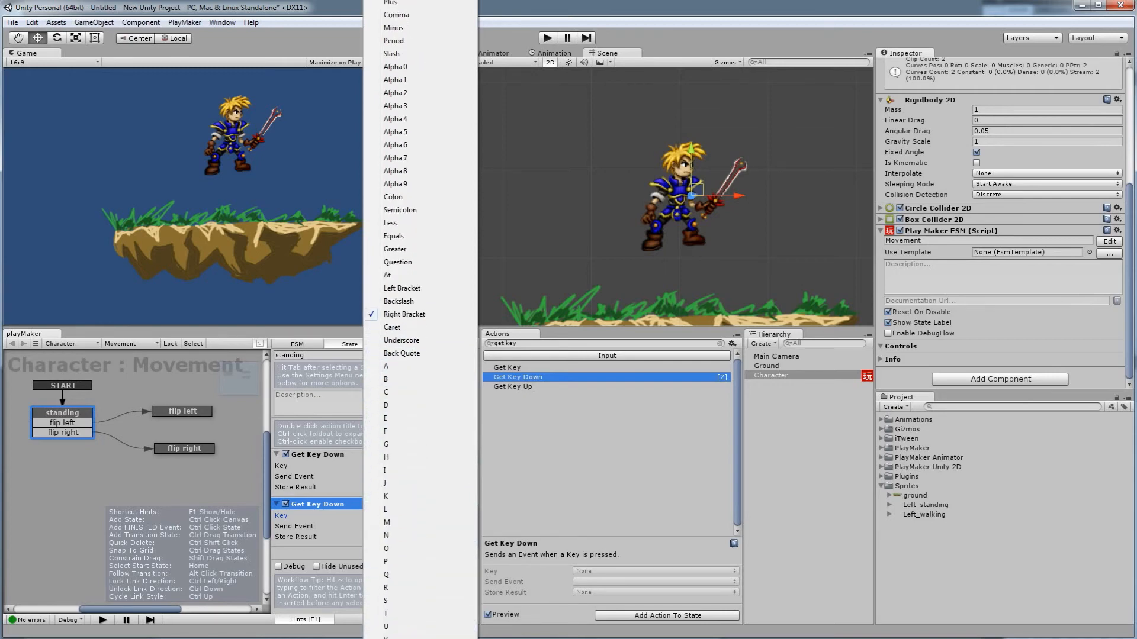
scroll(400, 635, down, 4)
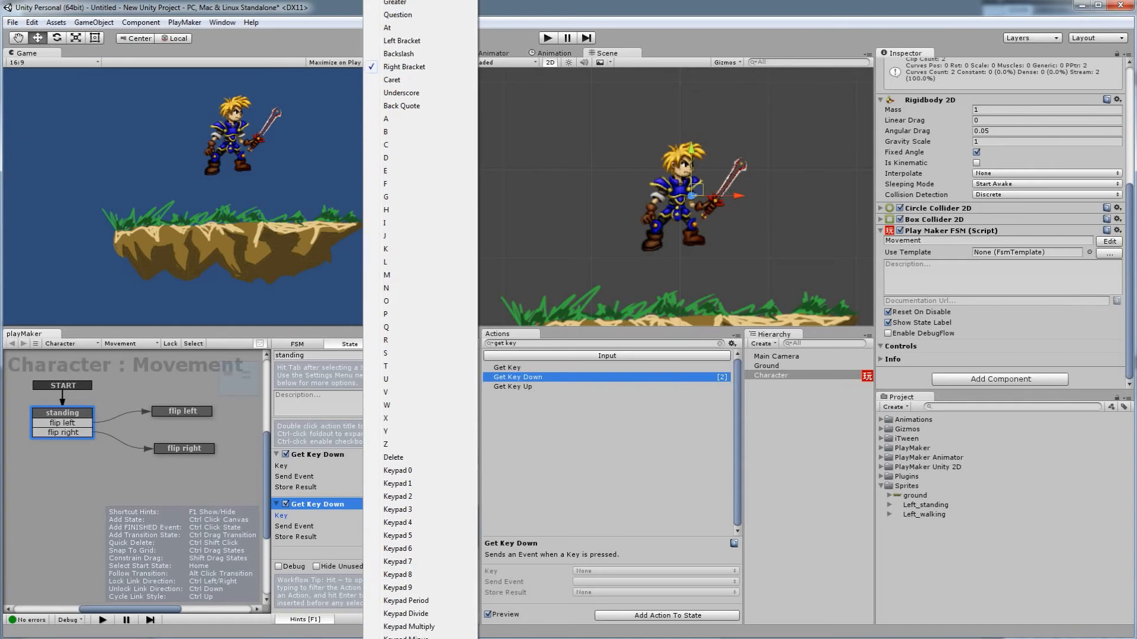
scroll(401, 635, down, 2)
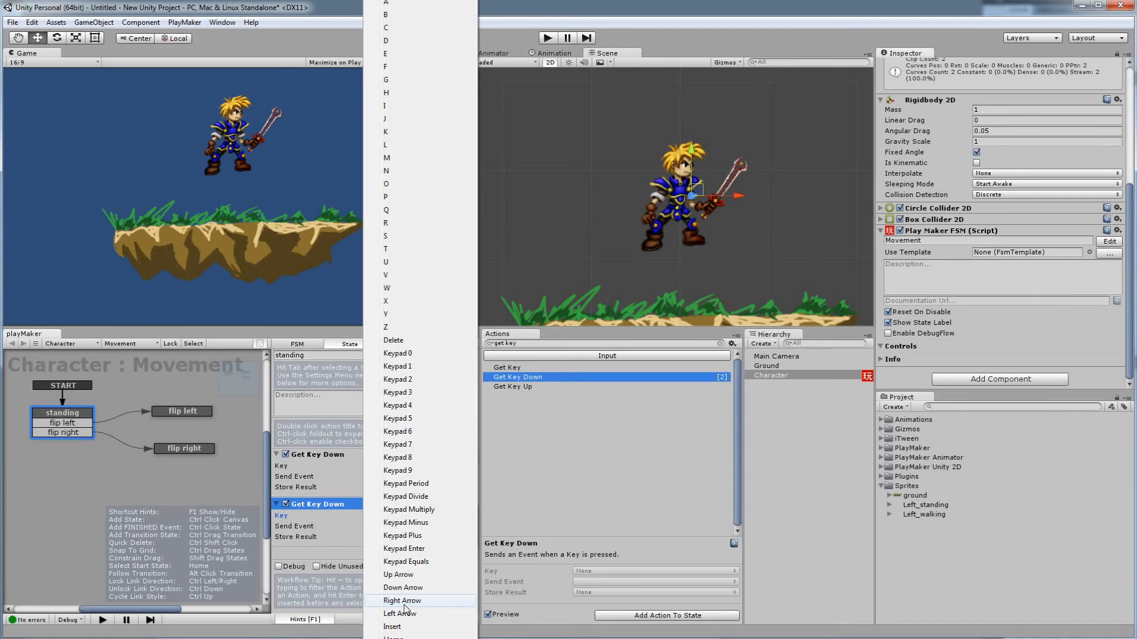
click(405, 606)
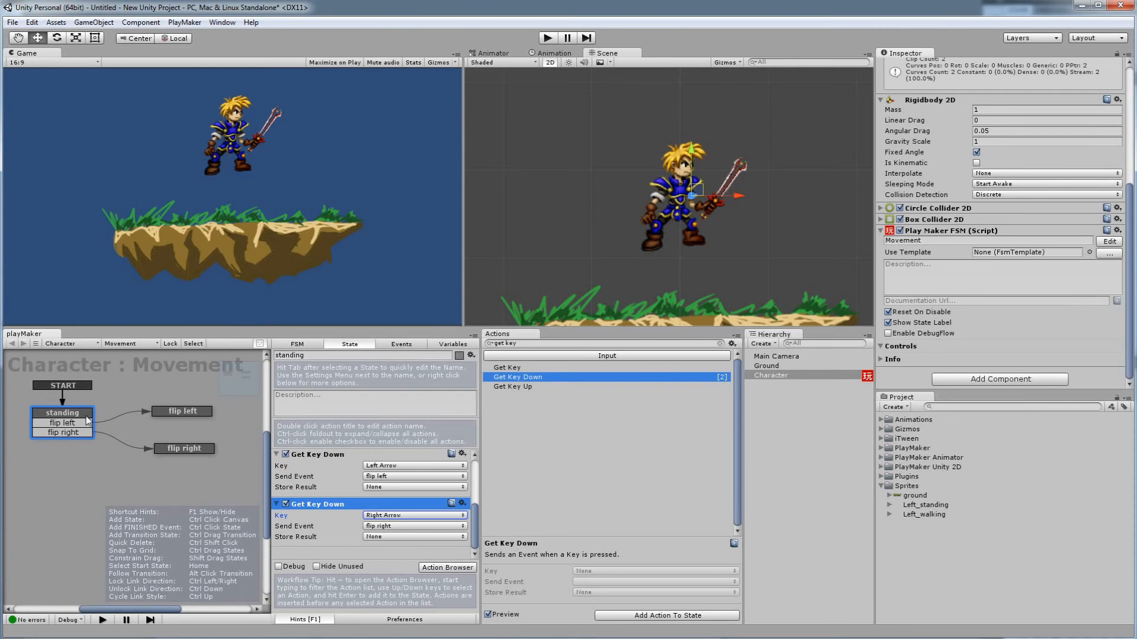
Step: Play-test whether the Right Arrow key triggers the flip right state, and stop the game
click(547, 38)
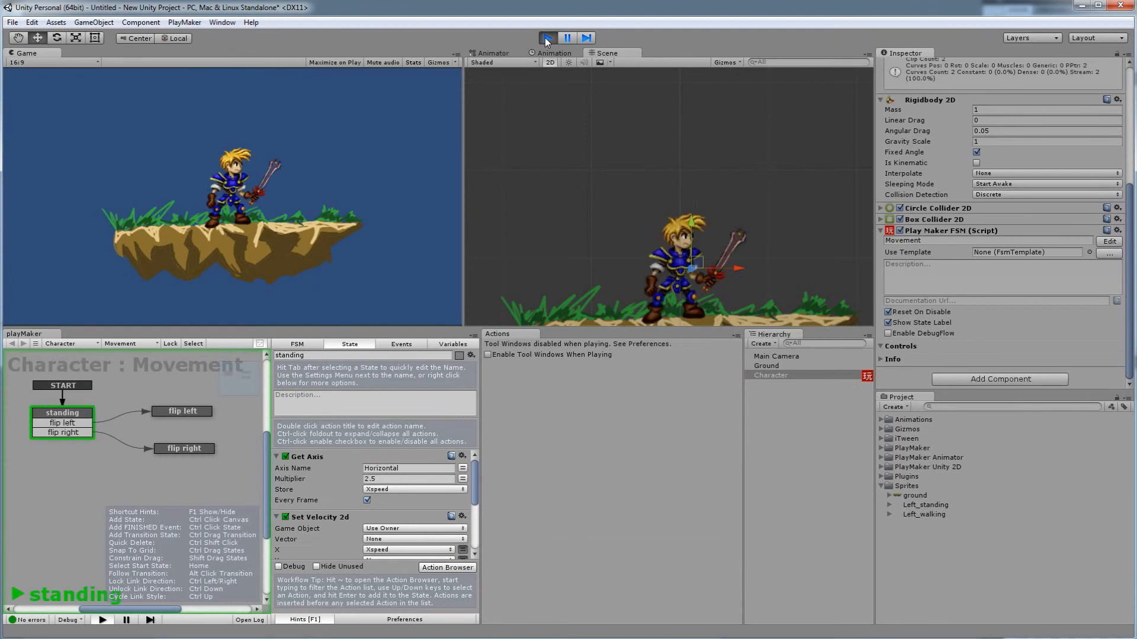
key(Right)
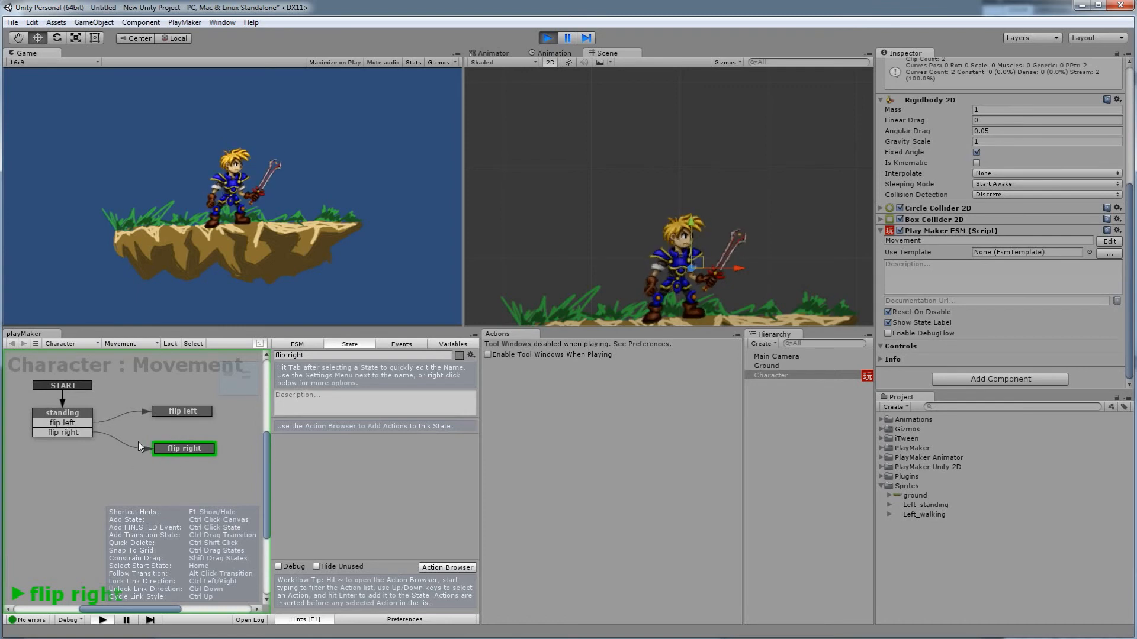
click(548, 38)
Step: Add FINISHED transitions from the flip right and flip left states back to standing, and align flip right beneath flip left
right_click(181, 461)
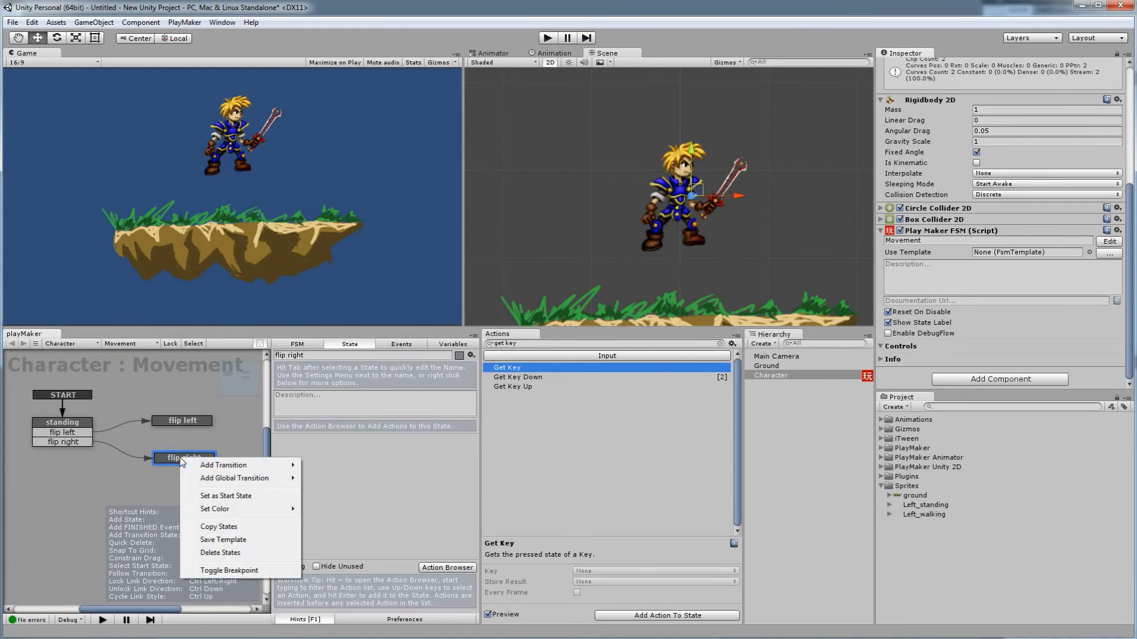
mouse_move(204, 468)
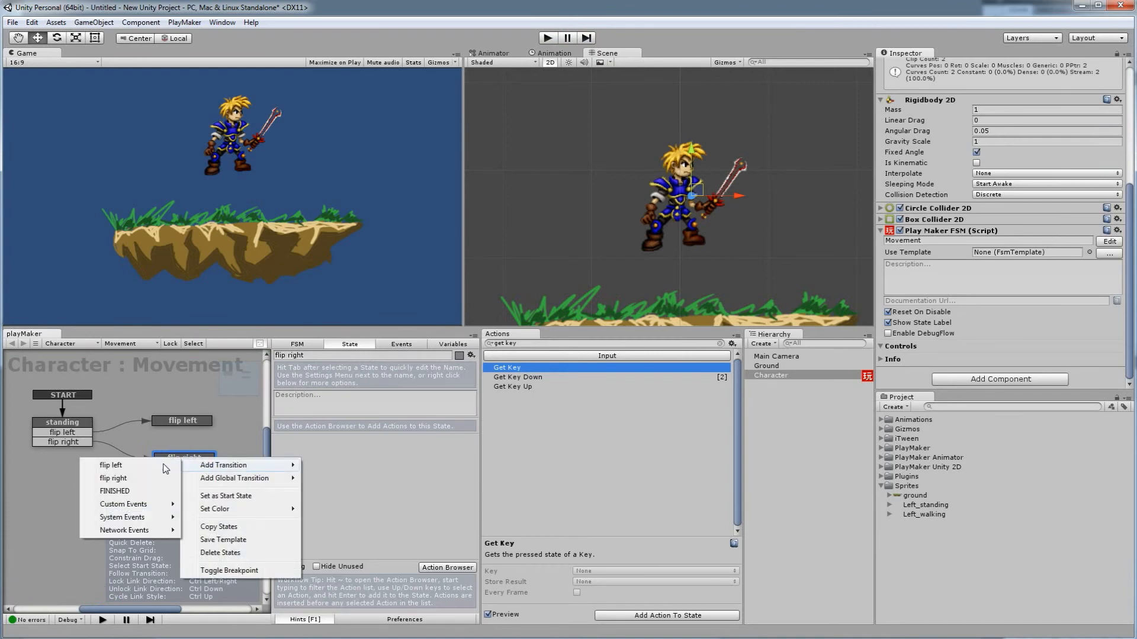
click(136, 490)
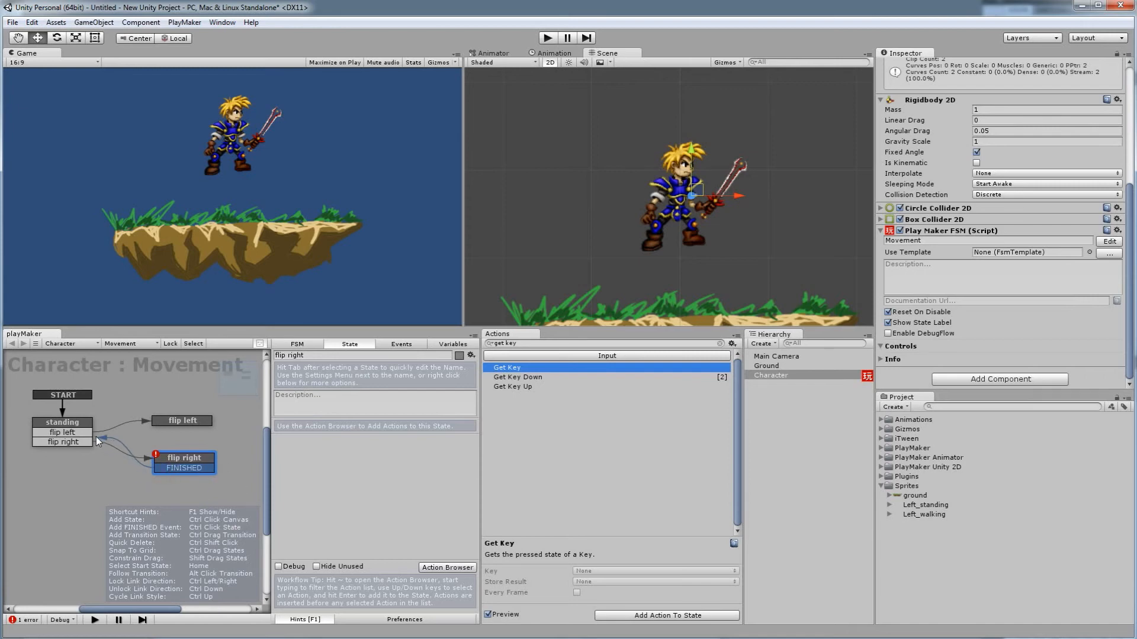
right_click(166, 421)
mouse_move(175, 431)
click(129, 432)
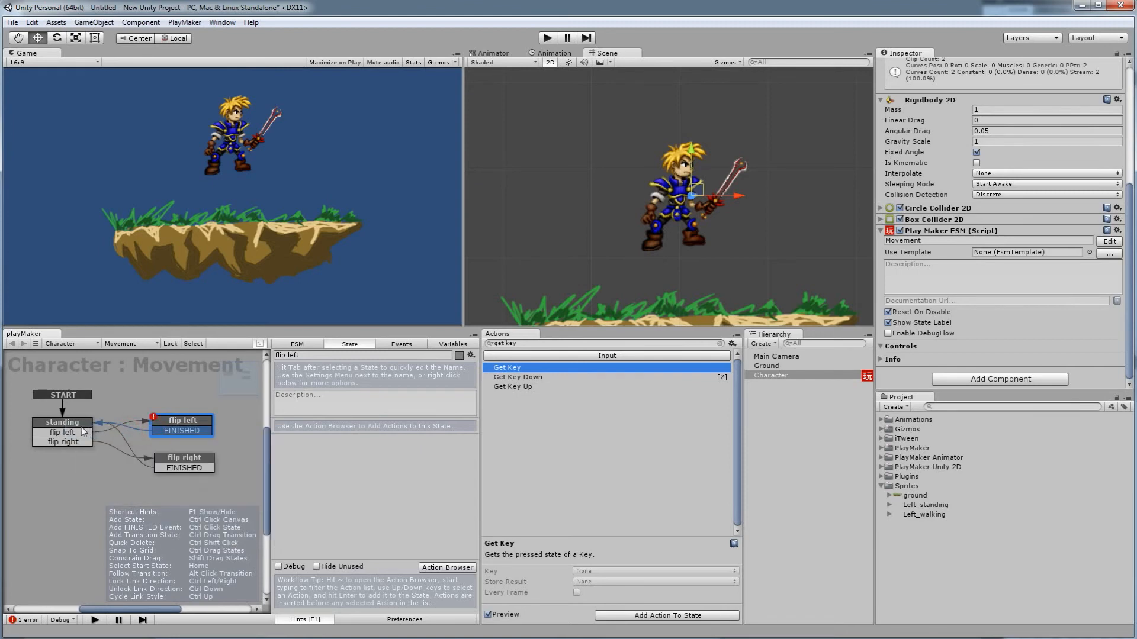
drag(174, 458, 181, 463)
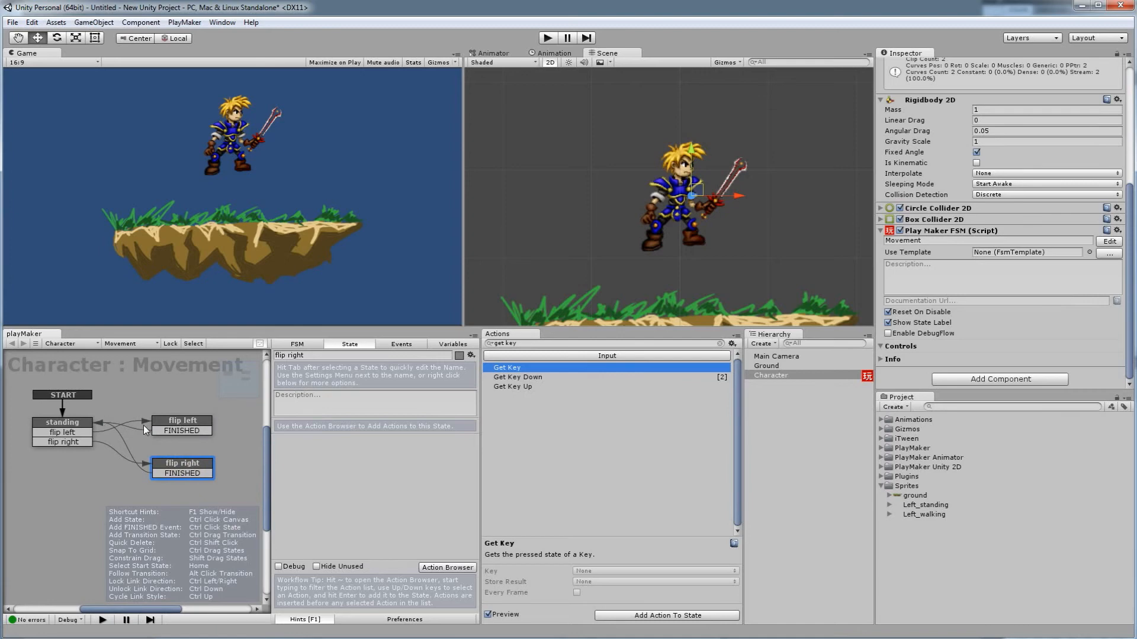
Step: Review the standing state's key actions and play-test the left and right arrow transitions in the FSM graph
click(74, 424)
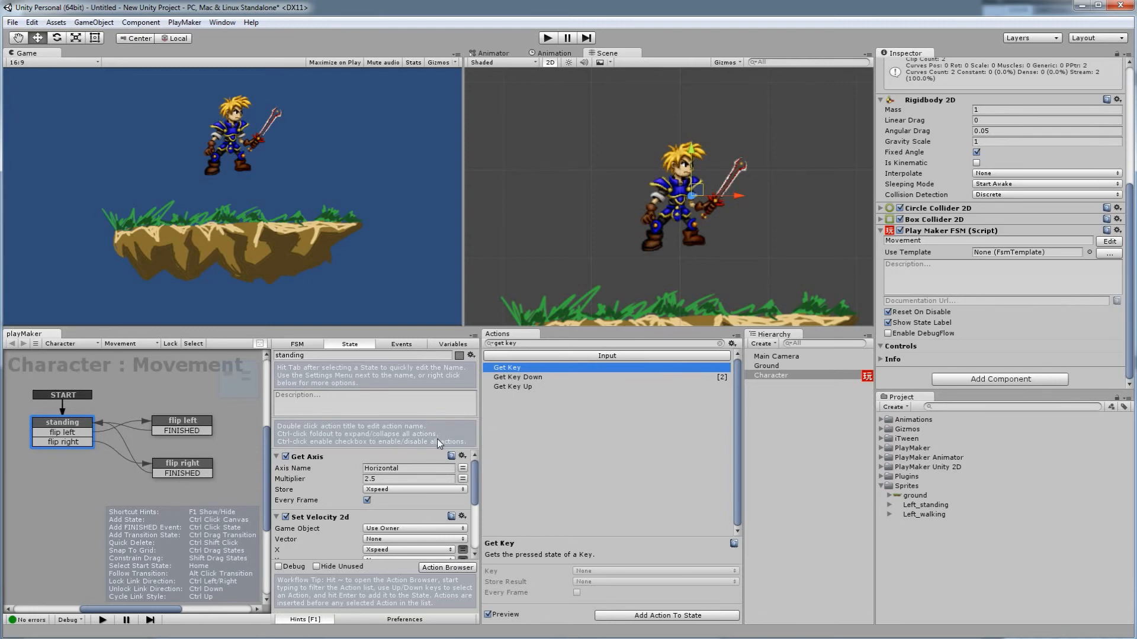
scroll(387, 488, down, 5)
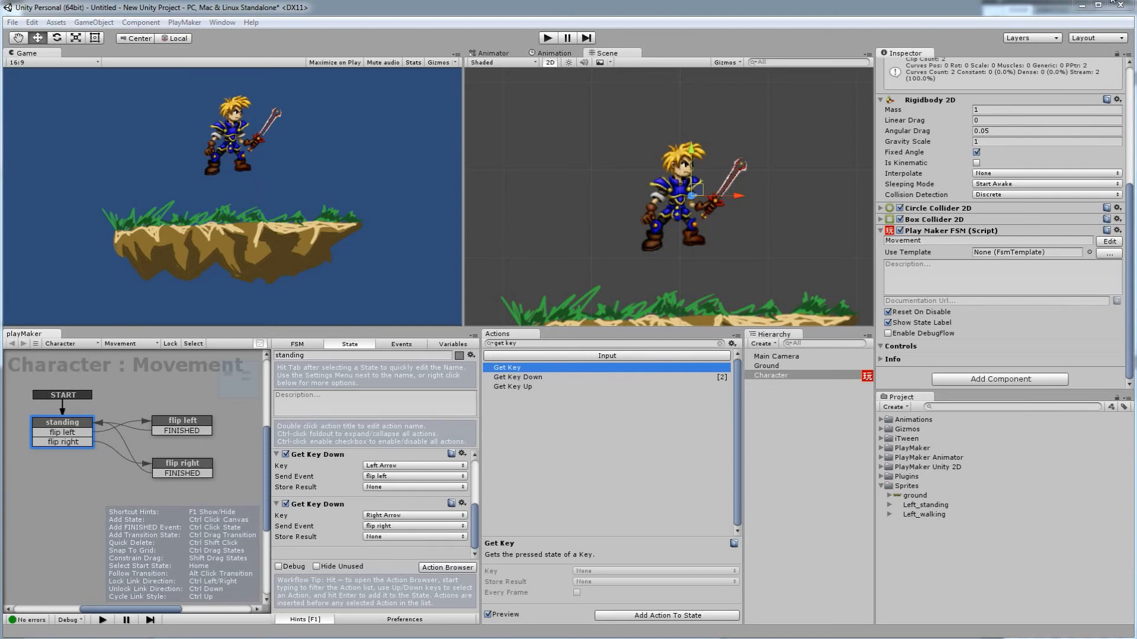
click(547, 38)
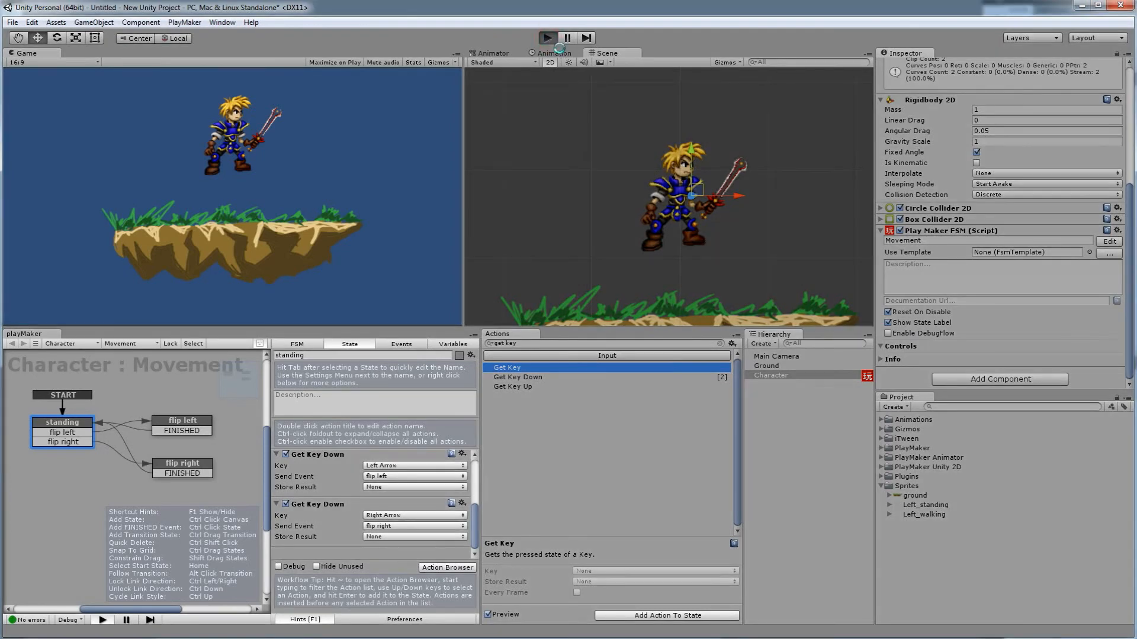
key(Left)
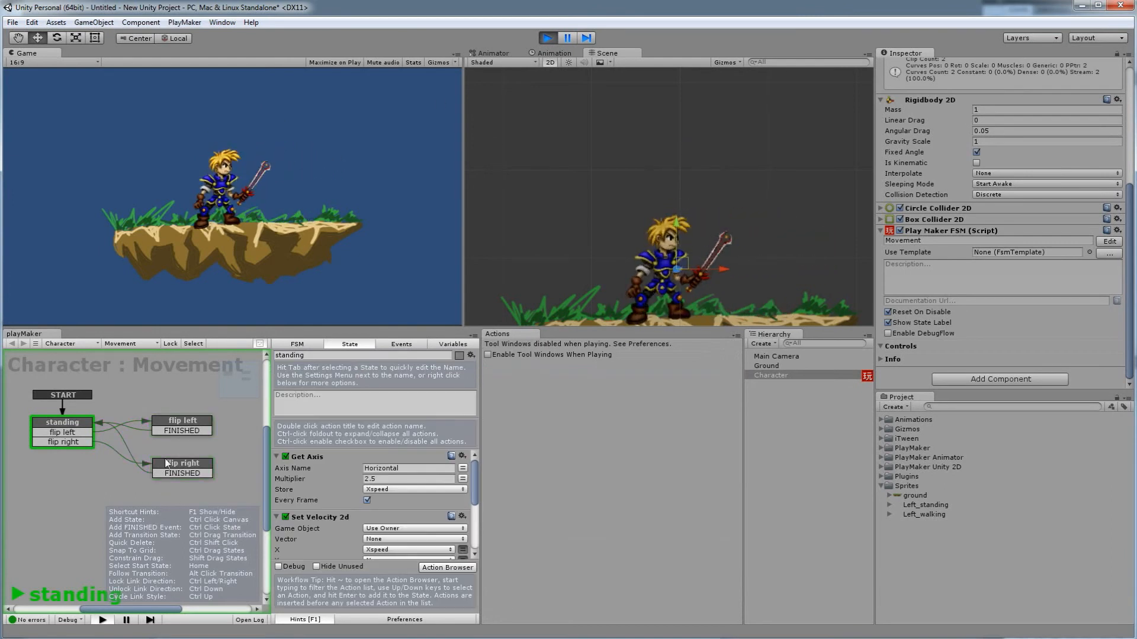
key(Left)
key(Right)
key(Left)
key(Right)
key(Left)
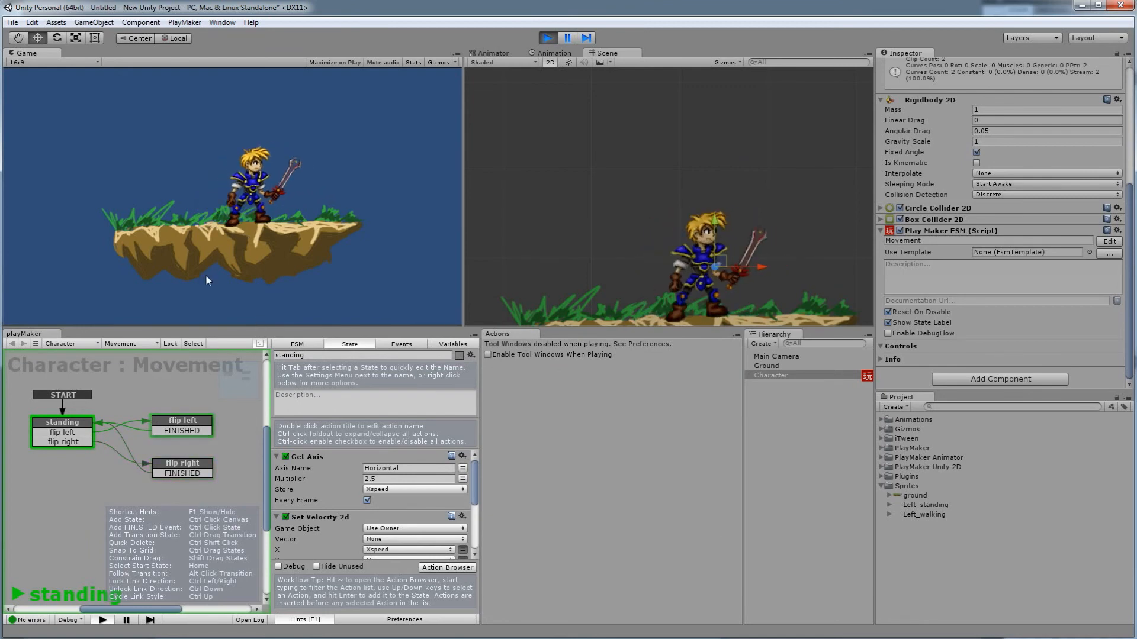
key(ctrl+p)
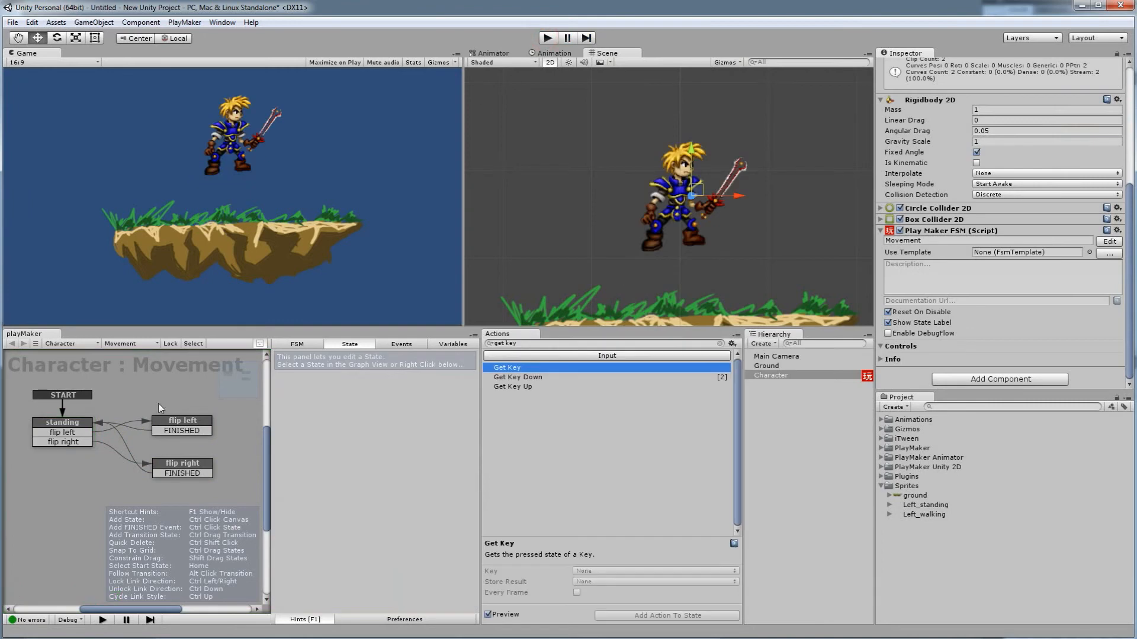
Step: Find the Set Scale action, add it to the flip left state and switch its X to a directly entered value
click(167, 423)
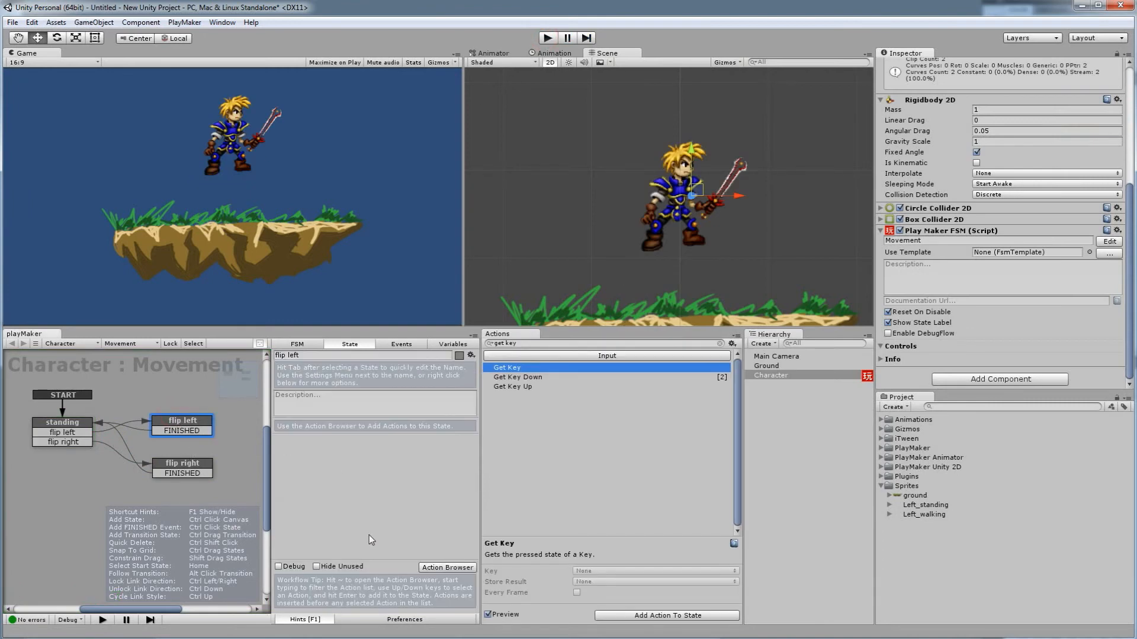
click(522, 341)
text(sca)
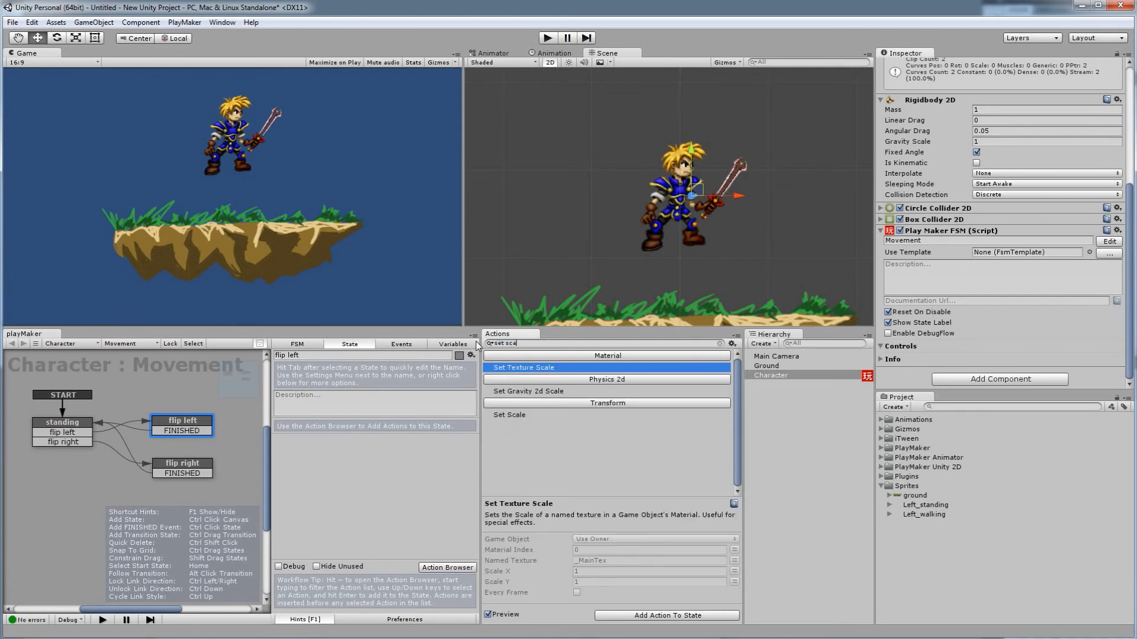
drag(513, 416, 362, 489)
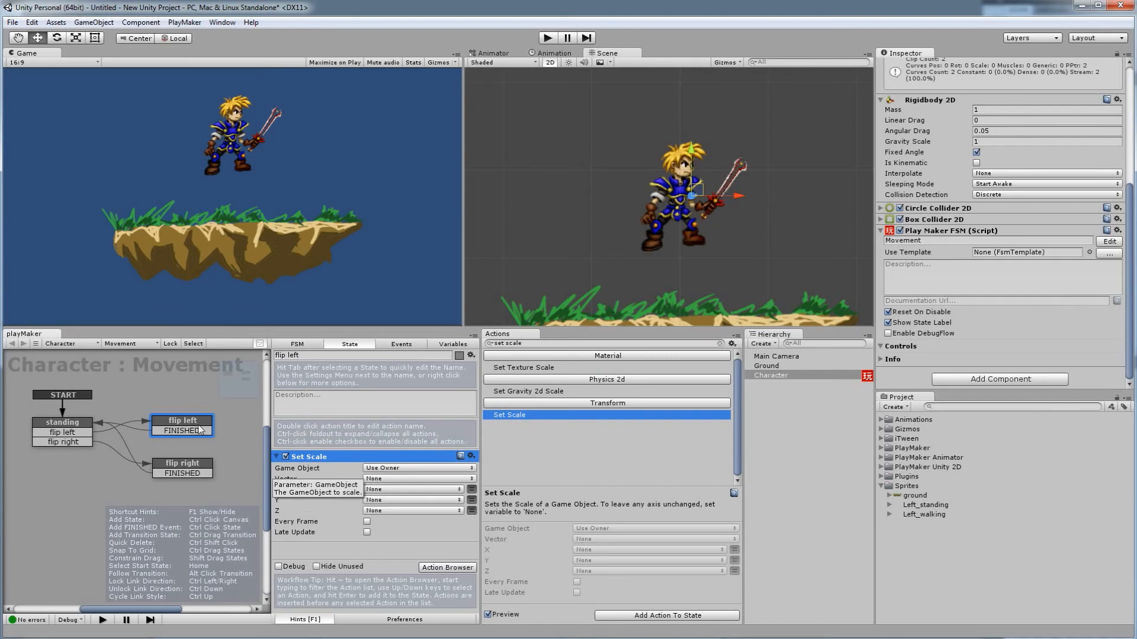
click(376, 490)
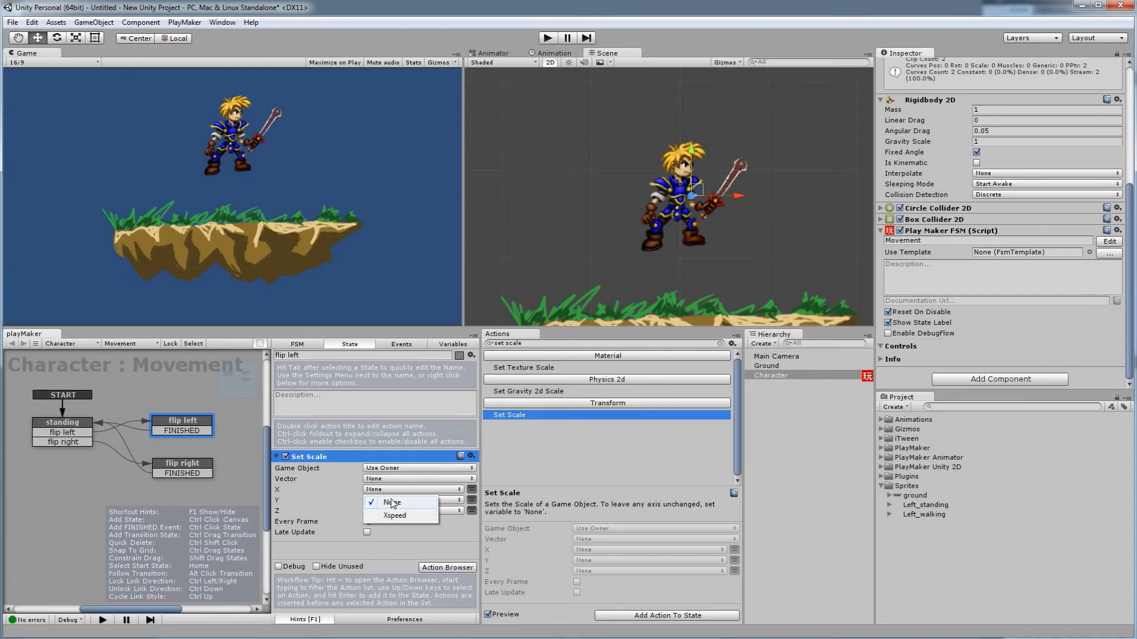
click(472, 489)
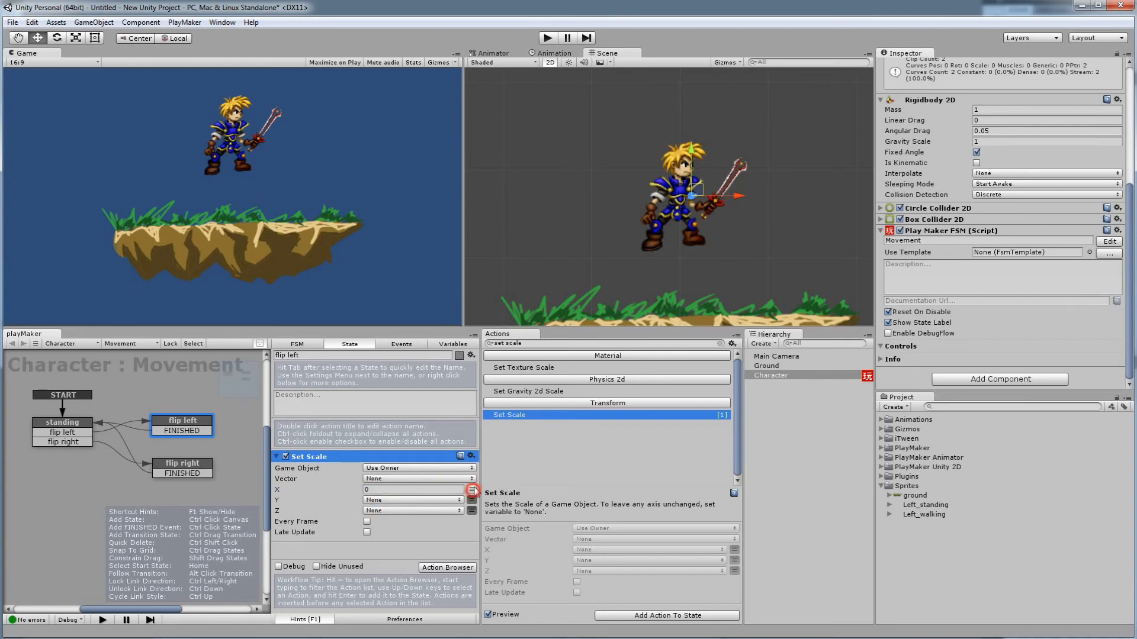
click(471, 490)
click(471, 489)
Step: Add a Set Scale action to the flip right state and set its X scale to 1
click(187, 467)
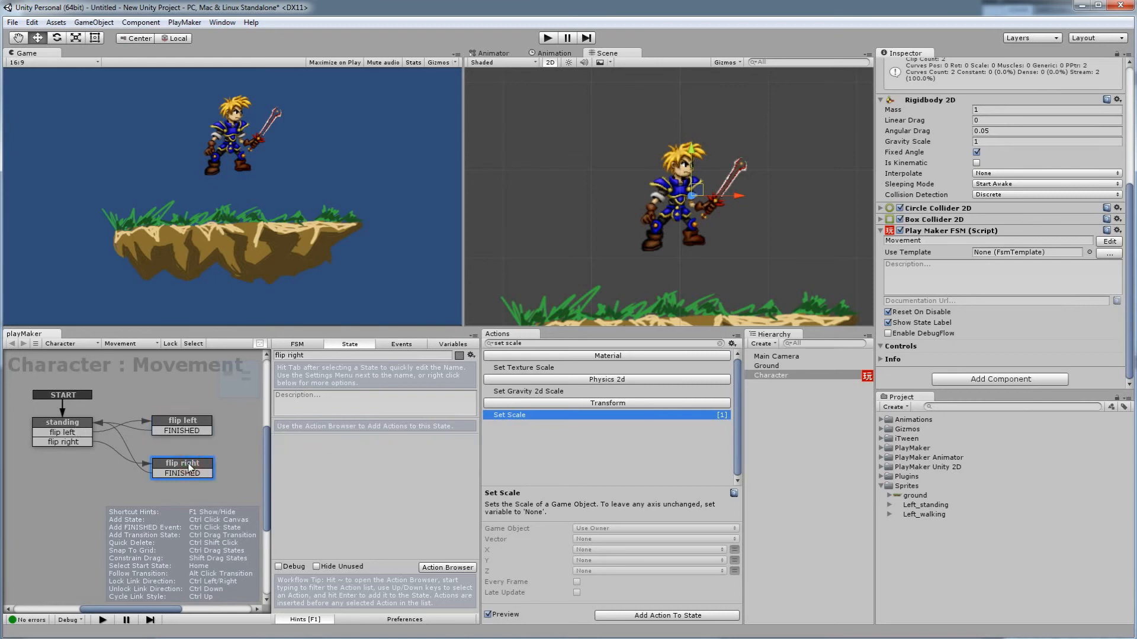
click(442, 566)
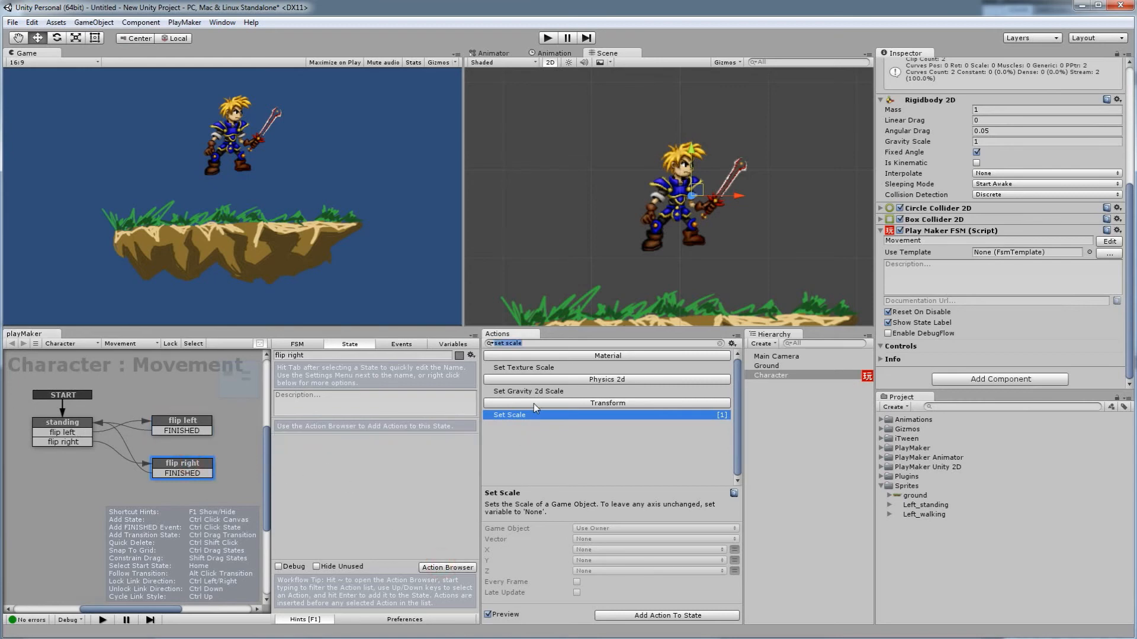
drag(515, 415, 422, 488)
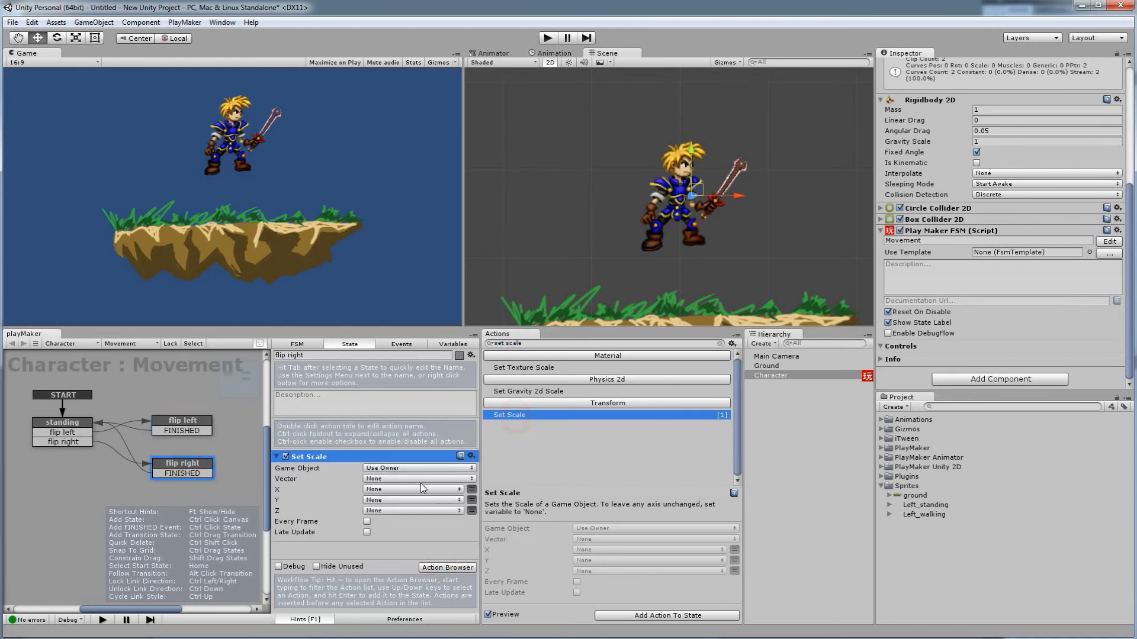
click(471, 489)
text(1)
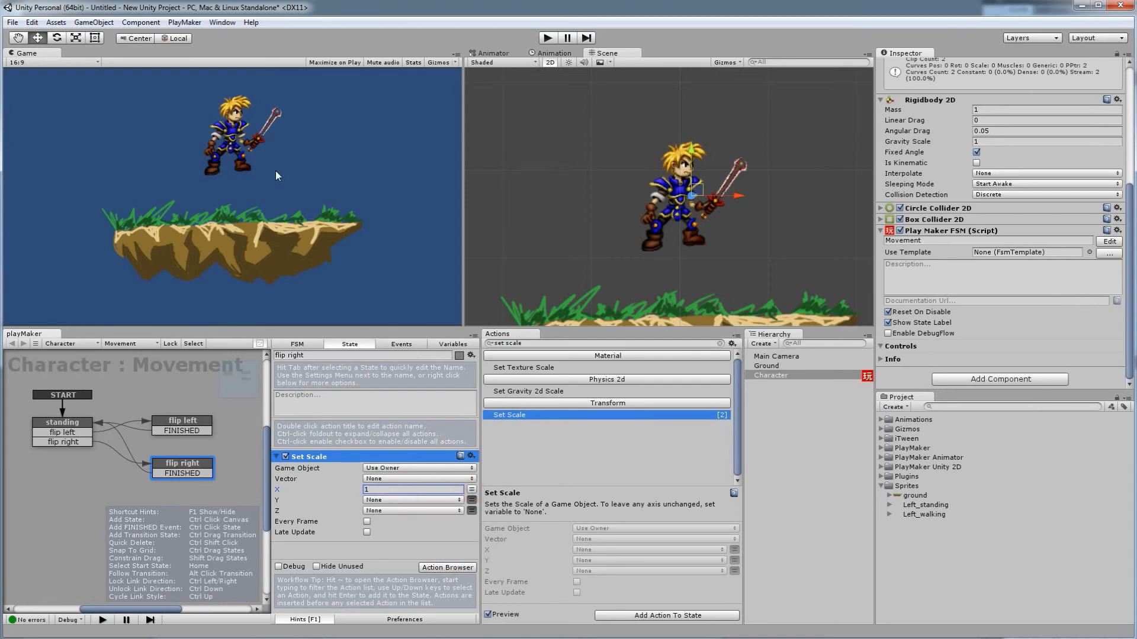
Step: Play-test the character's flipping by alternating the left and right arrow keys, and stop the game
click(545, 39)
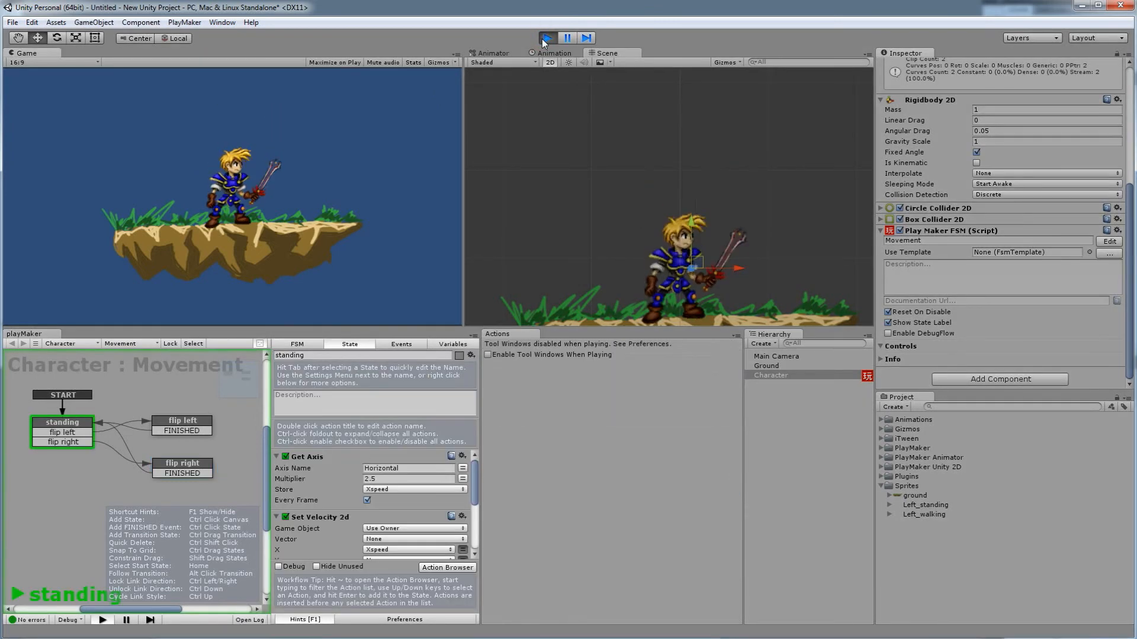
key(Right)
key(Left)
key(Right)
key(Left)
key(Right)
key(Left)
key(Right)
key(Left)
key(Right)
key(Left)
key(Right)
click(545, 39)
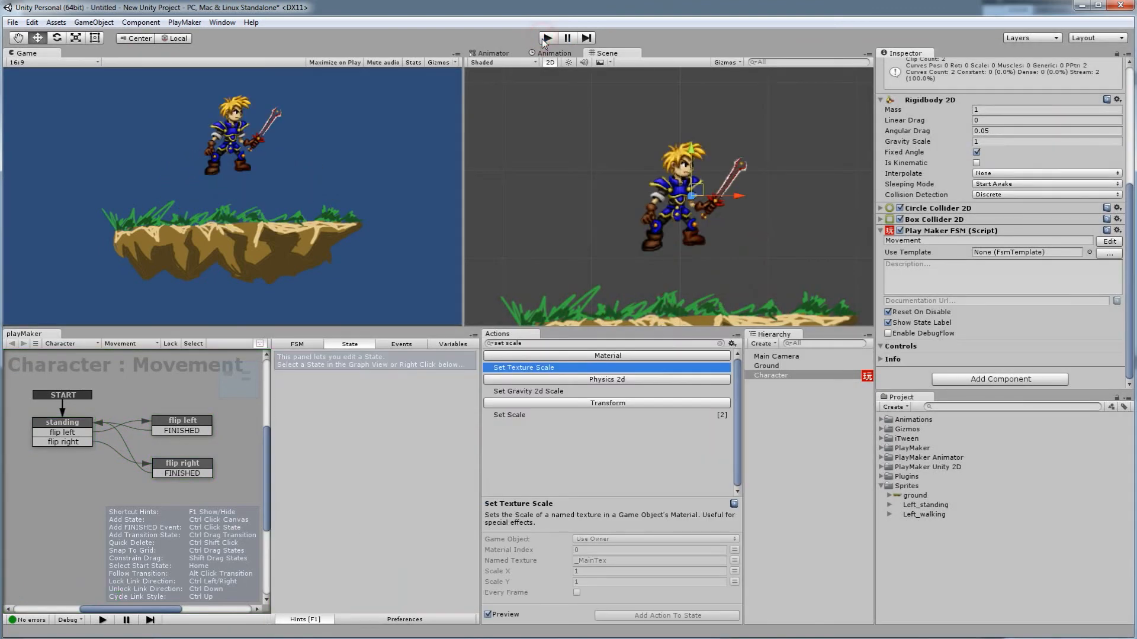
Step: Create transitions in the character's Animator from Idle to walking and from walking back to Idle
click(72, 424)
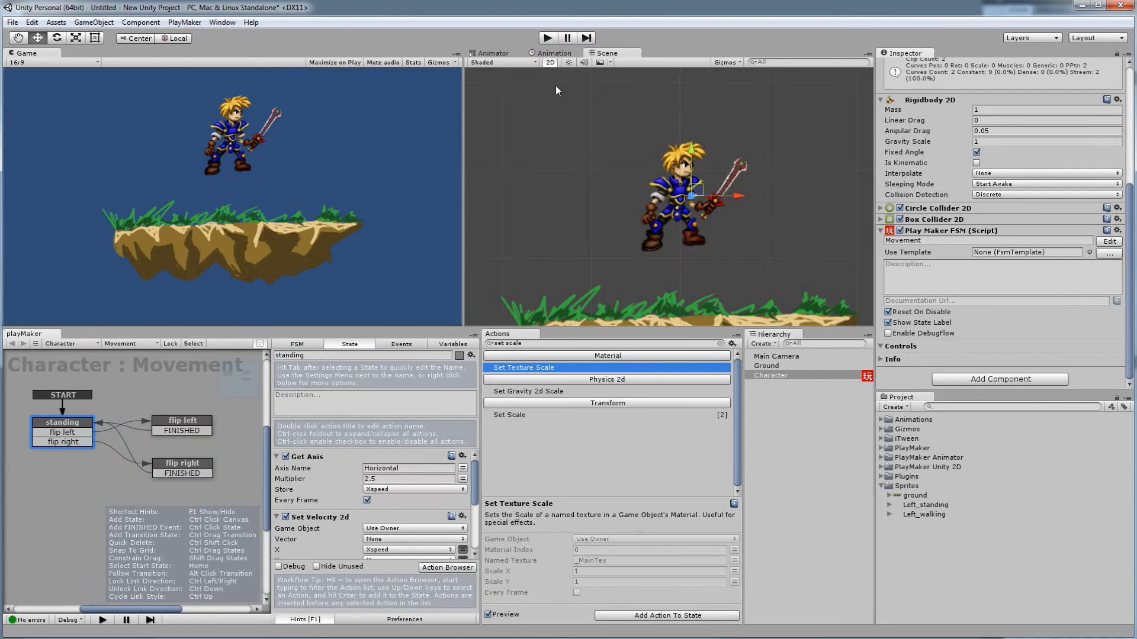
click(554, 54)
click(492, 53)
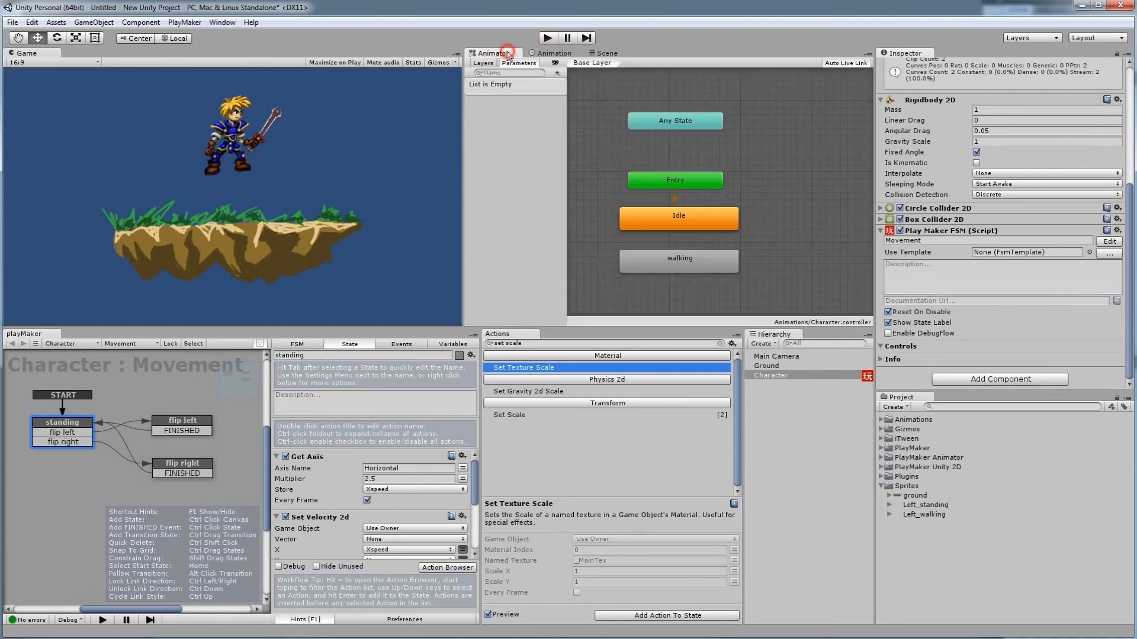
right_click(699, 223)
click(737, 229)
click(679, 259)
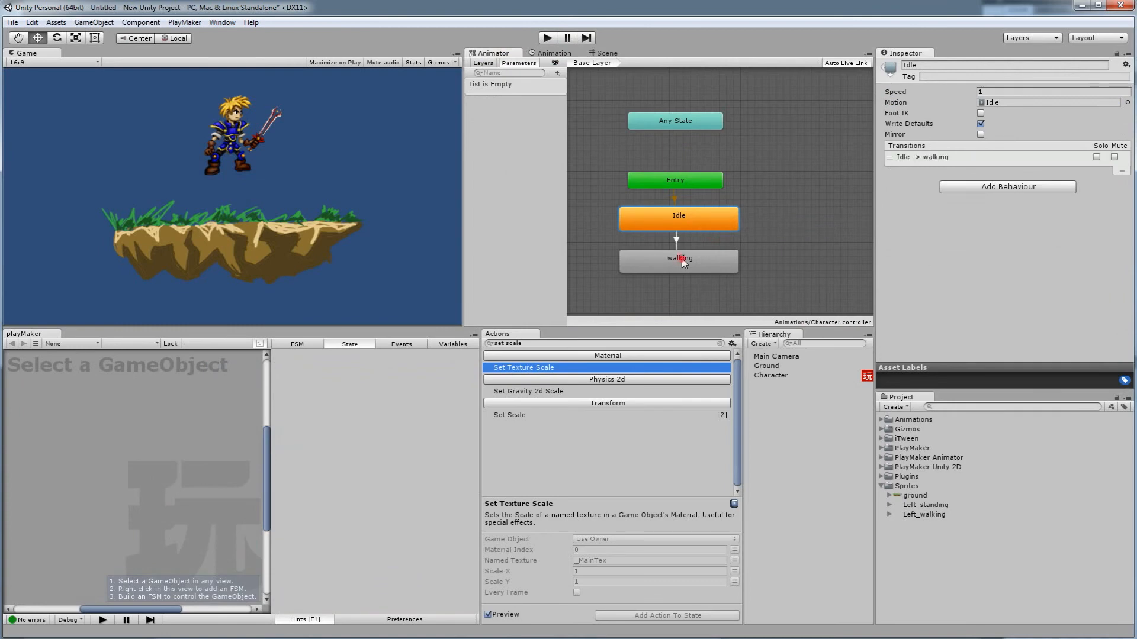
right_click(702, 261)
click(730, 268)
click(717, 219)
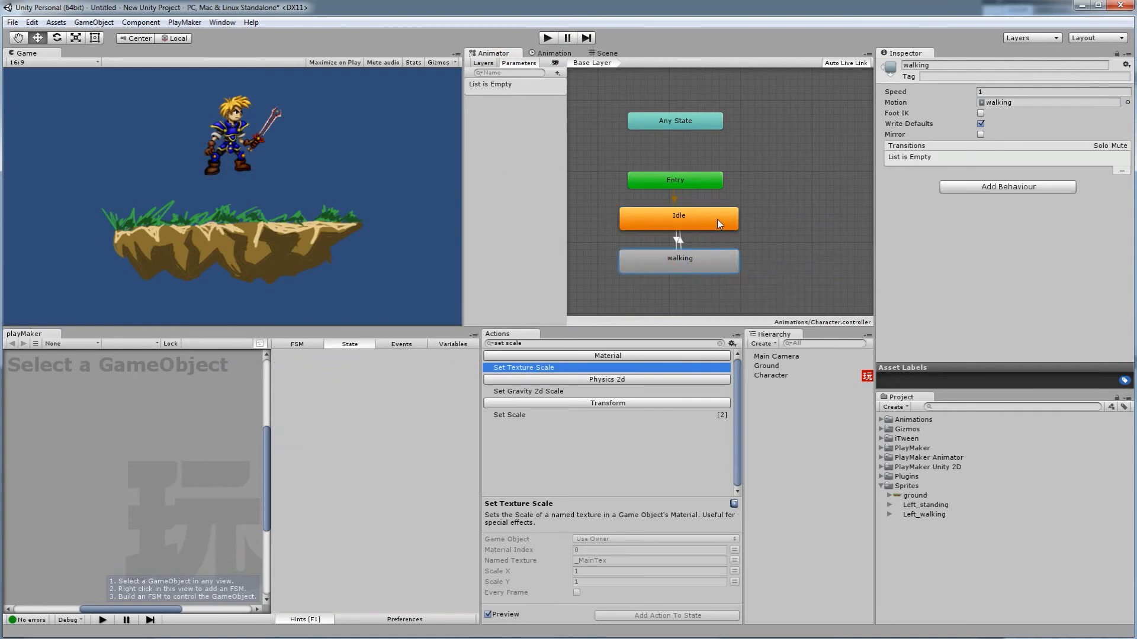
Step: Play-test the Idle and walking transitions, and stop the game
click(549, 38)
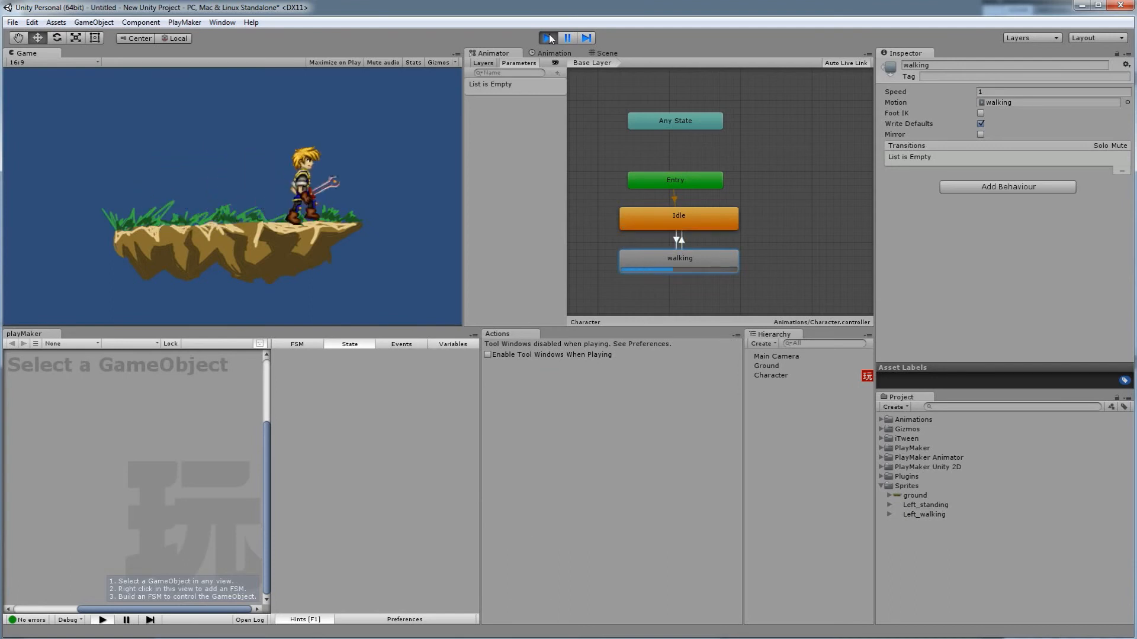
click(548, 38)
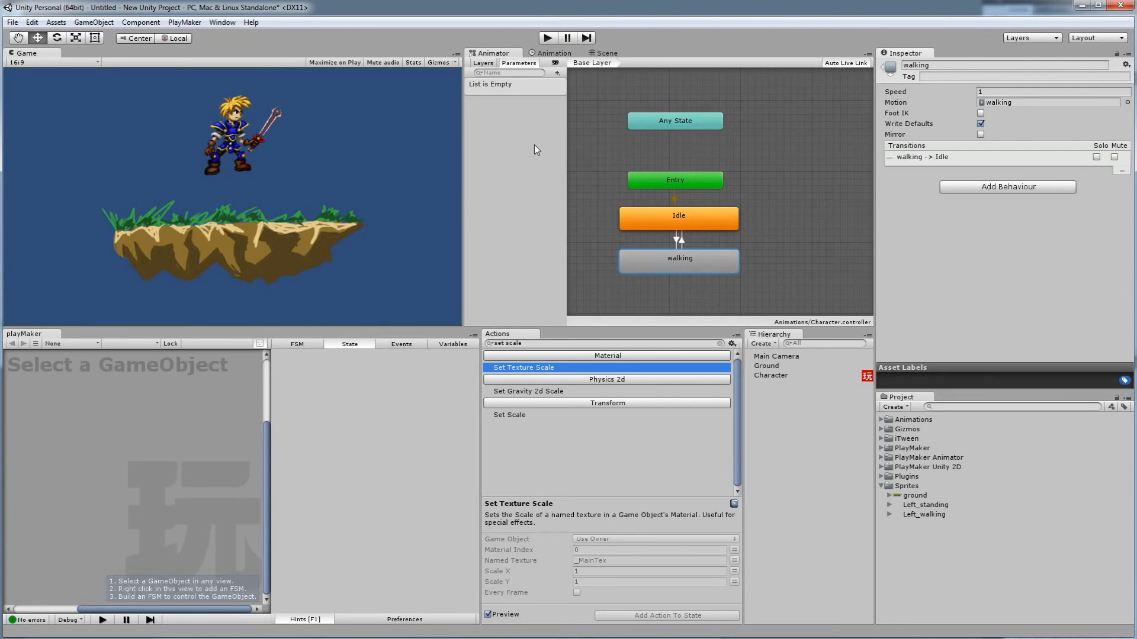
Step: Add a Float parameter named H_speed to the character's Animator
click(482, 63)
click(521, 63)
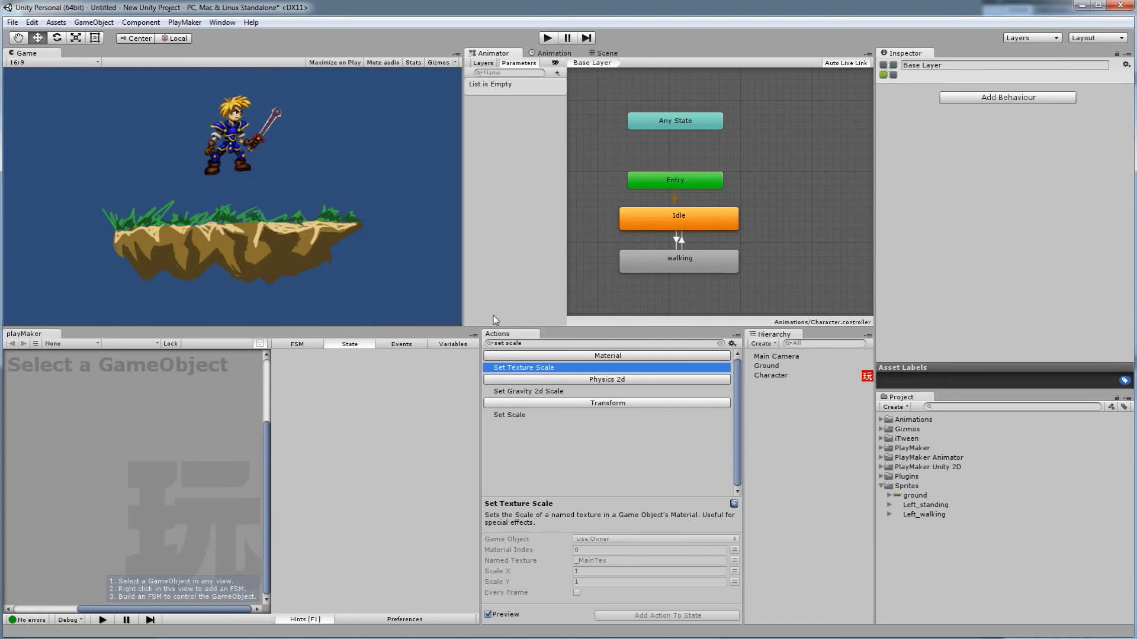
click(522, 72)
click(556, 74)
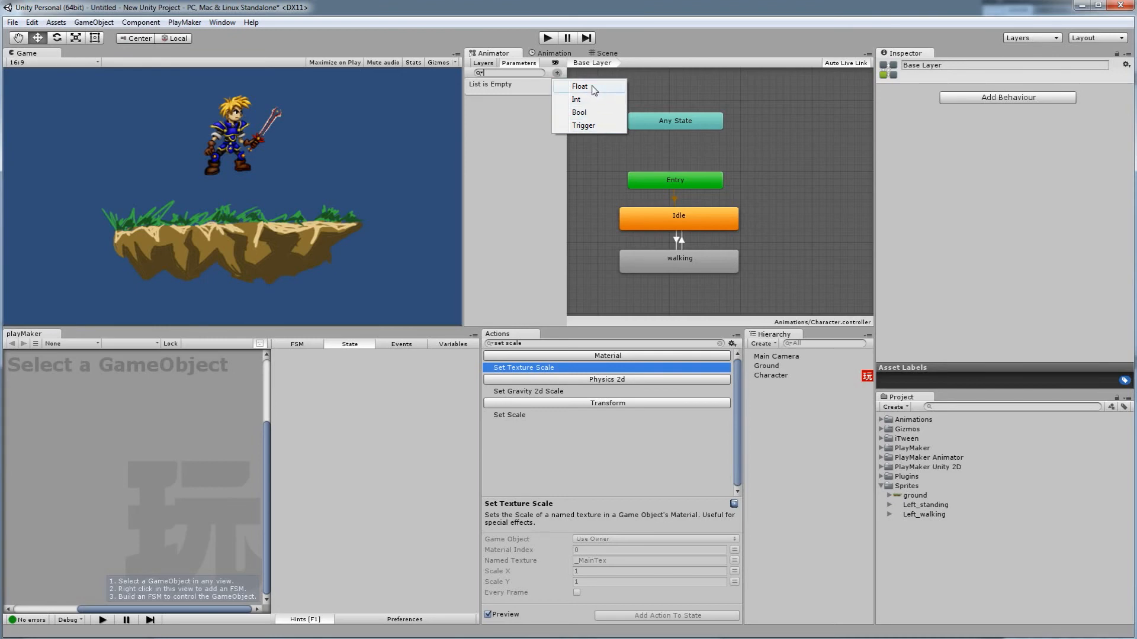
click(592, 87)
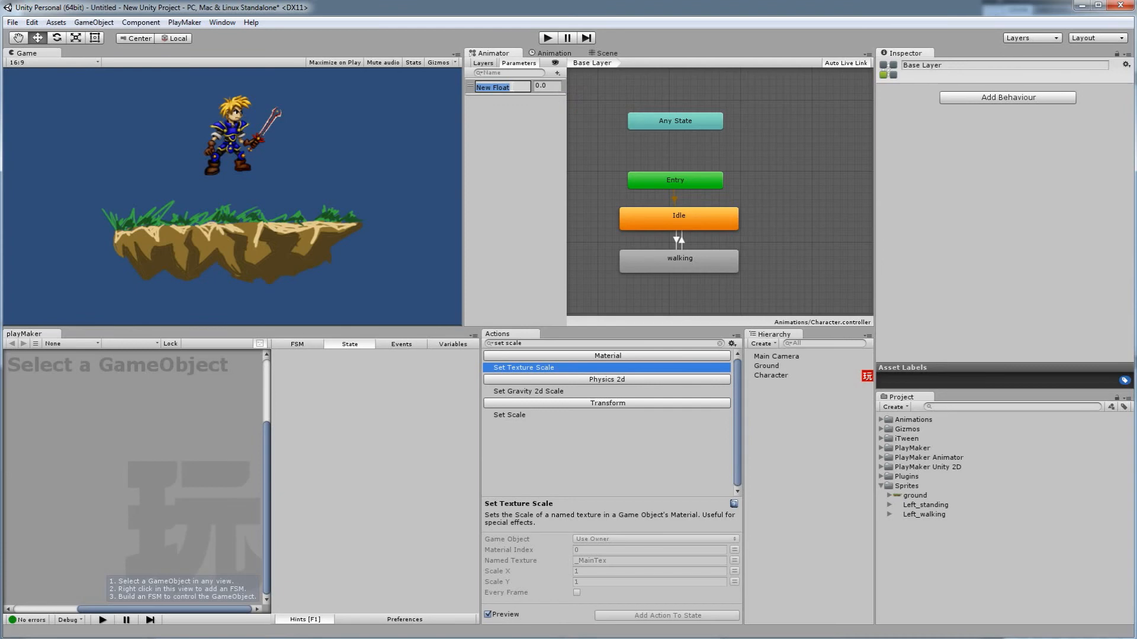
text(H_speed)
key(Return)
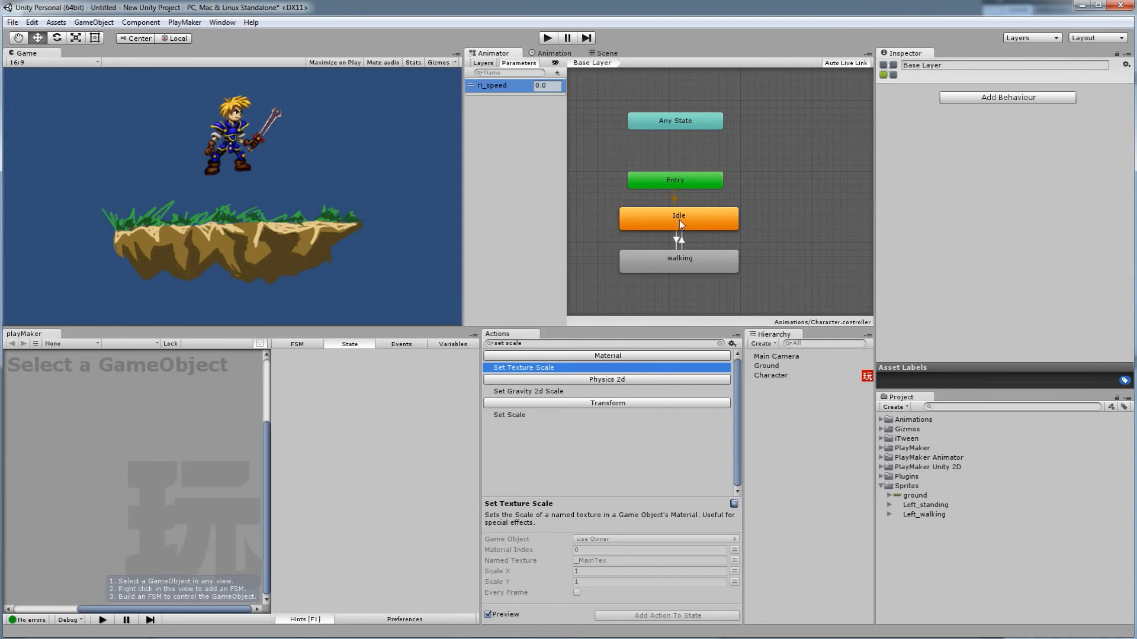
Step: Turn off Has Exit Time for the Idle to walking transition and add an H_speed Greater condition to it
click(676, 239)
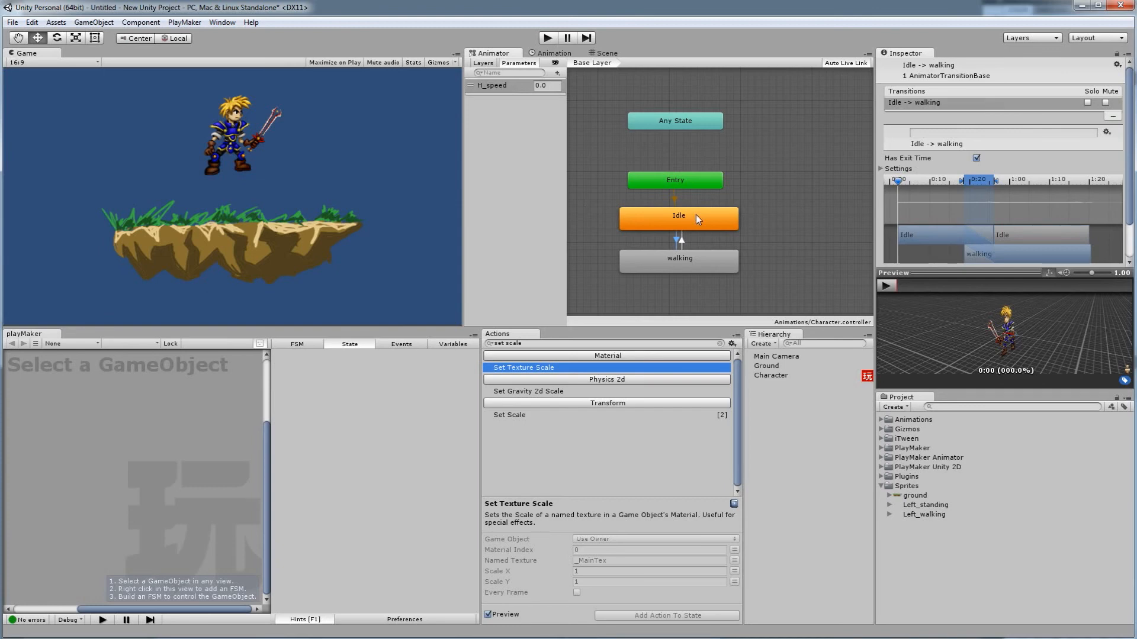
click(976, 158)
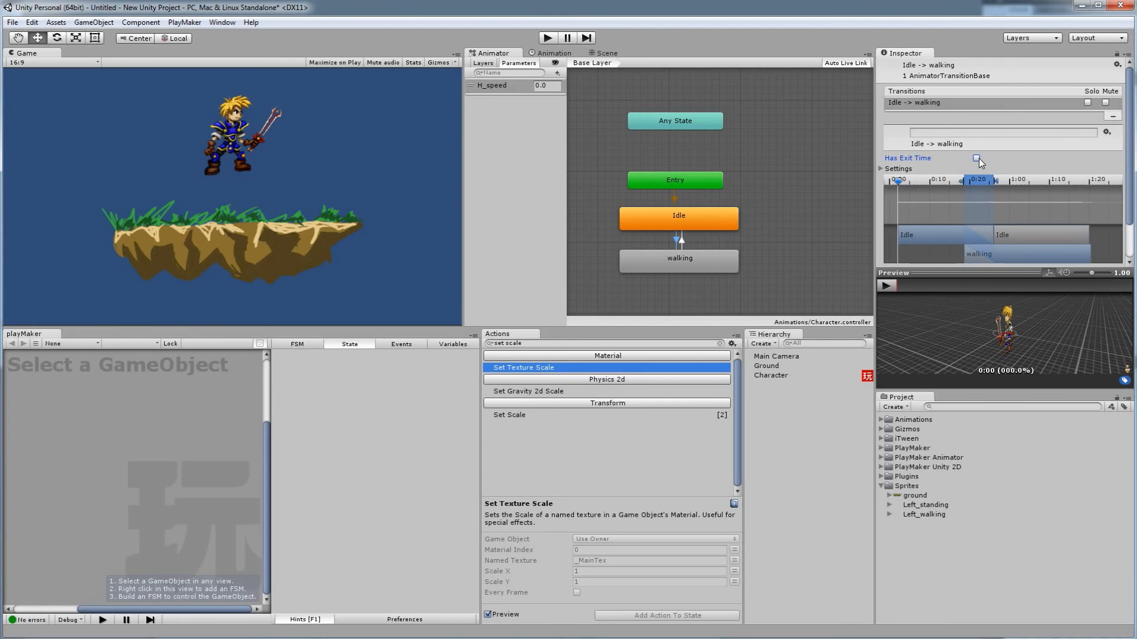
scroll(979, 153, down, 1)
scroll(978, 150, up, 1)
scroll(991, 177, down, 1)
scroll(986, 195, up, 1)
scroll(983, 196, up, 1)
scroll(954, 132, down, 2)
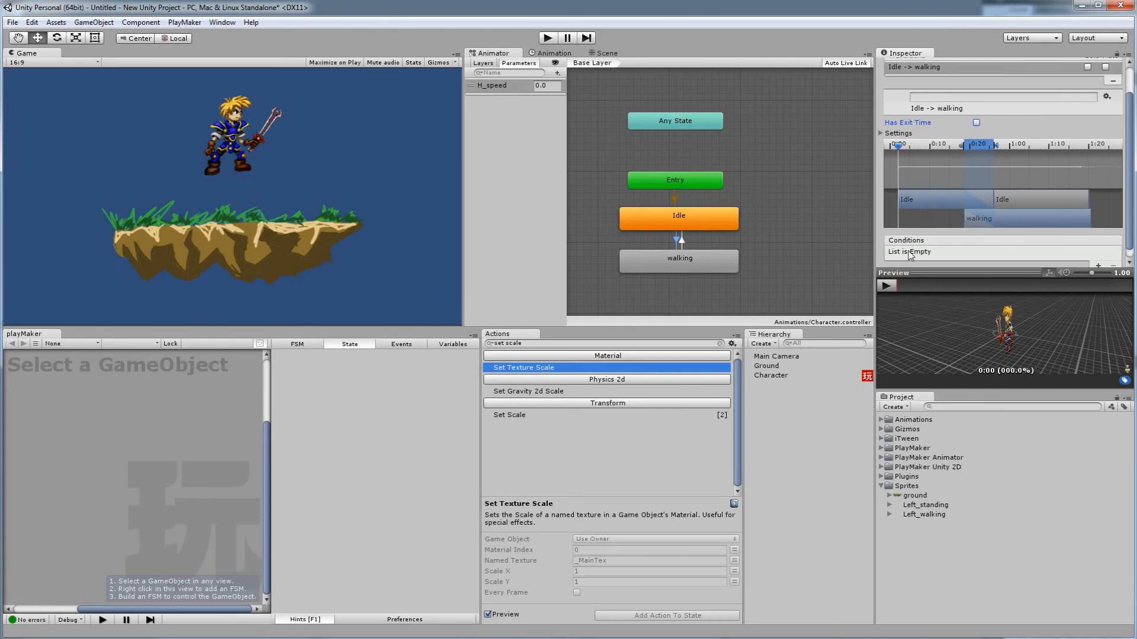
click(1099, 265)
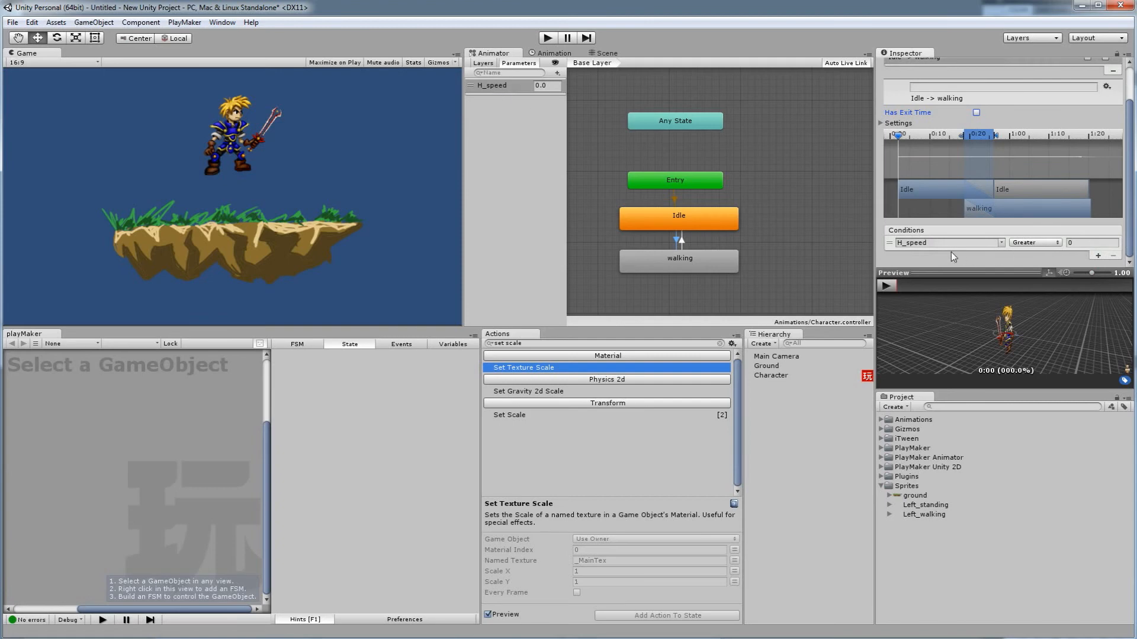
click(1075, 242)
Step: Turn off Has Exit Time for the walking to Idle transition and add the condition H_speed Less 0.1
click(679, 263)
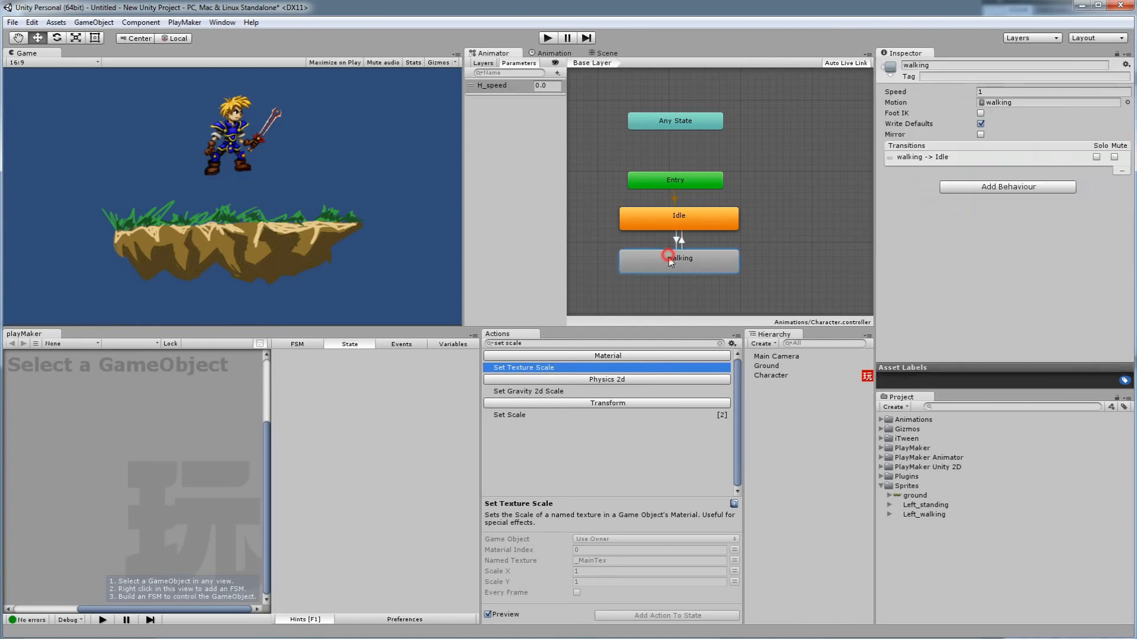
click(682, 243)
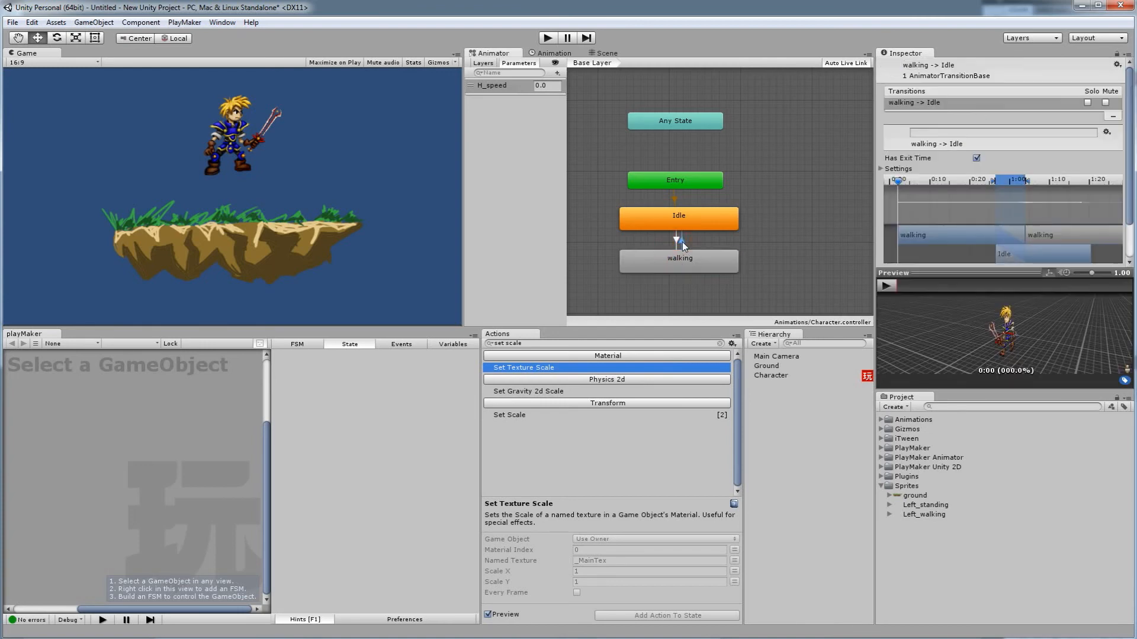
scroll(918, 160, down, 2)
click(975, 123)
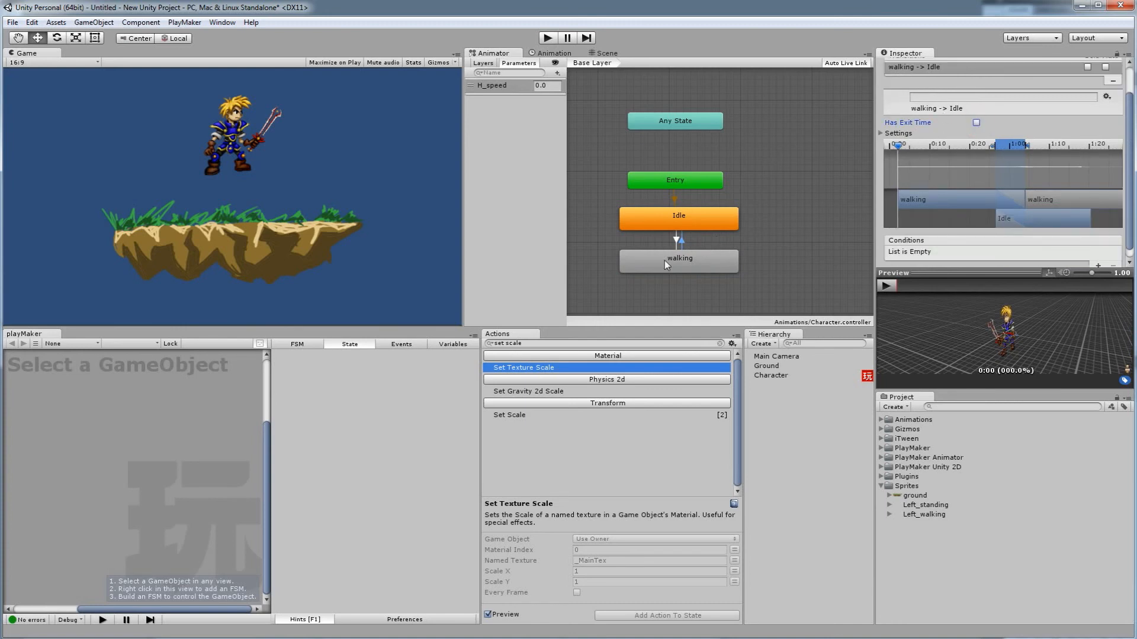
click(1097, 265)
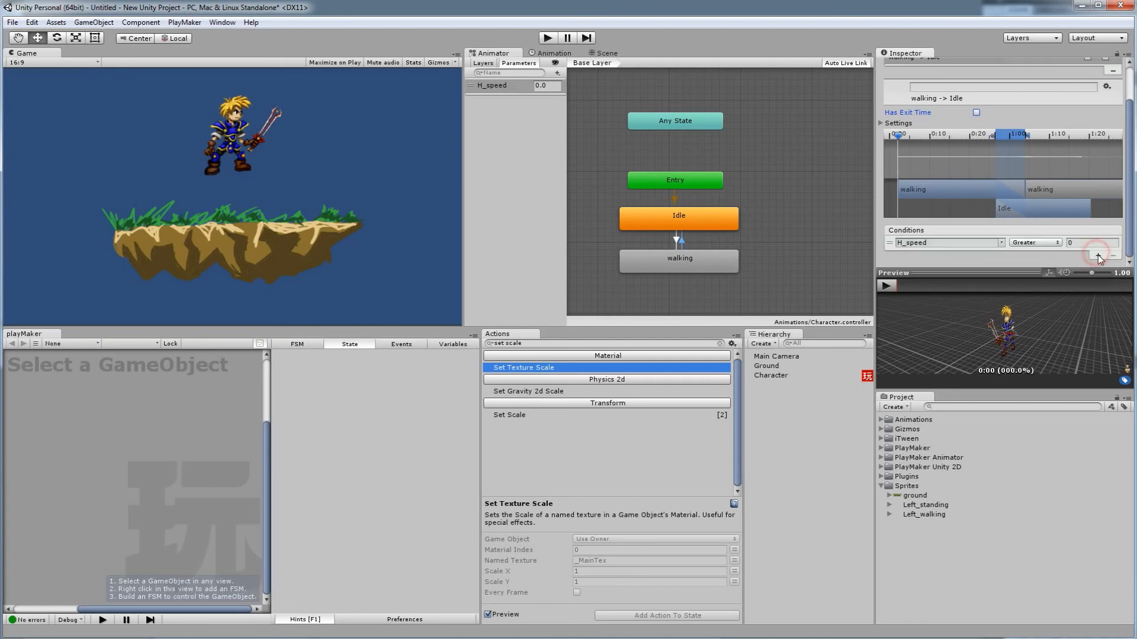
click(1031, 243)
click(1037, 269)
click(1088, 243)
Step: Find the Set Float Value action and add it at the end of the standing state in the Character's Movement FSM
click(776, 375)
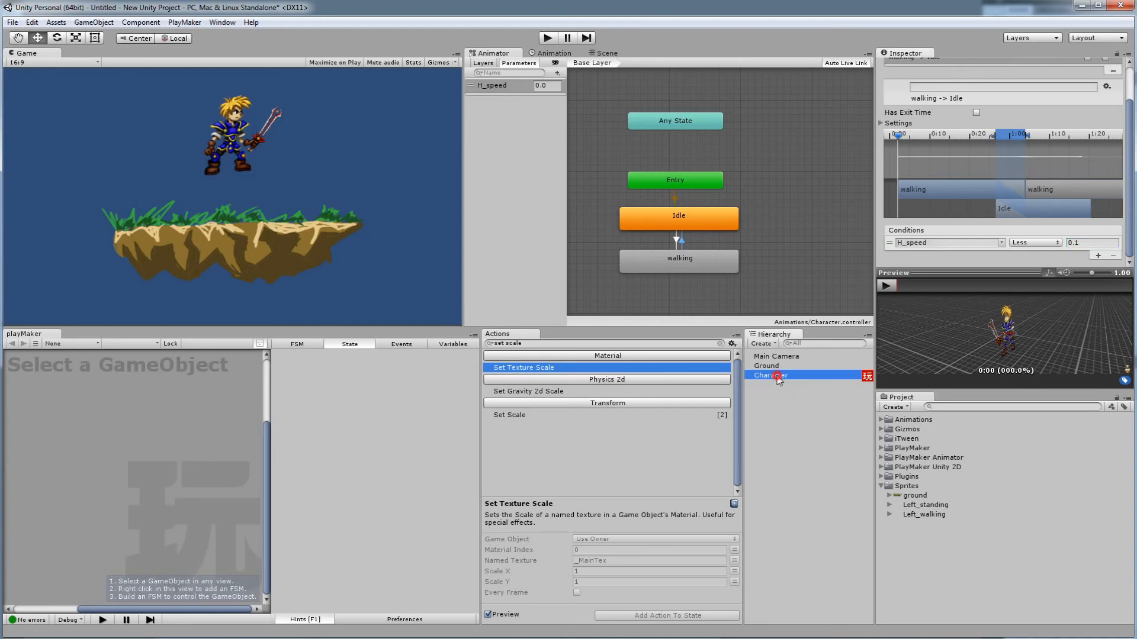
scroll(364, 501, down, 5)
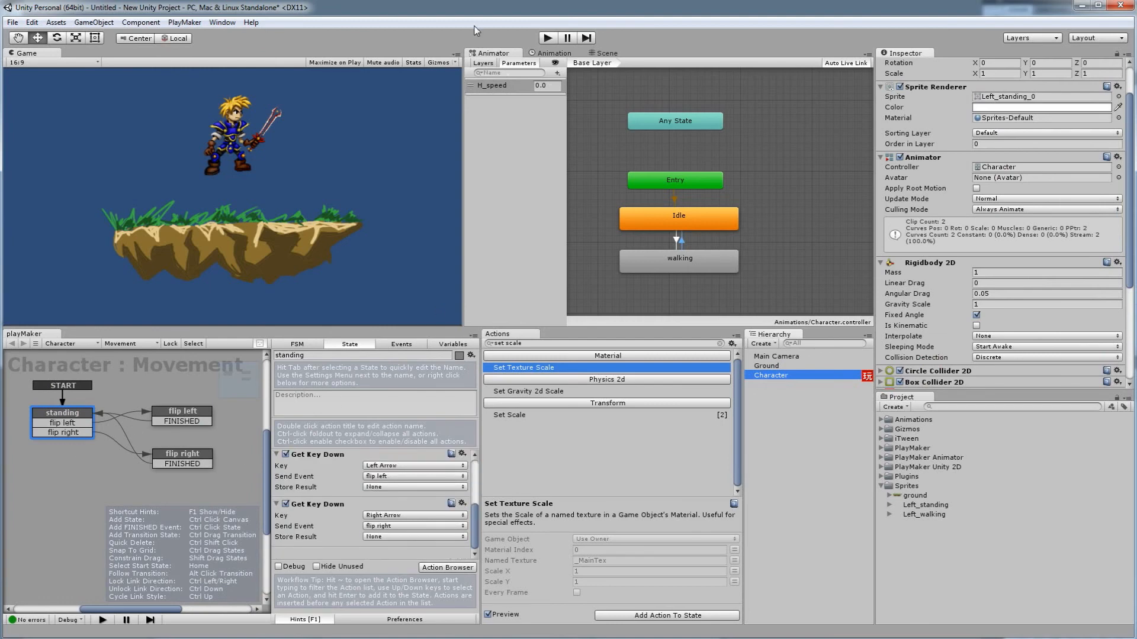
scroll(362, 487, up, 2)
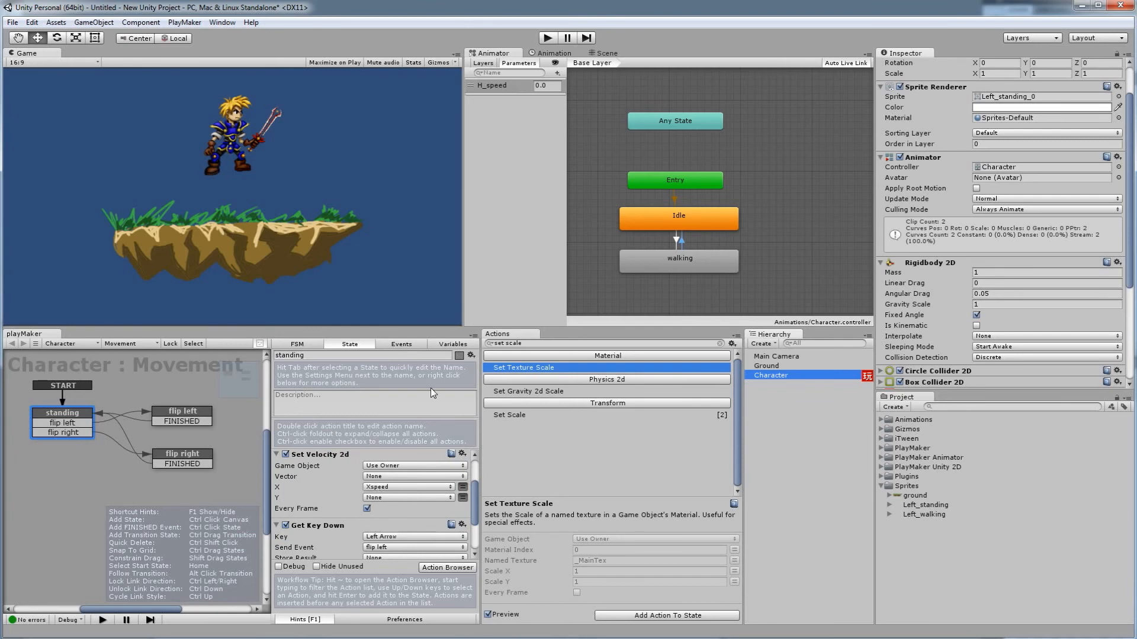
click(450, 345)
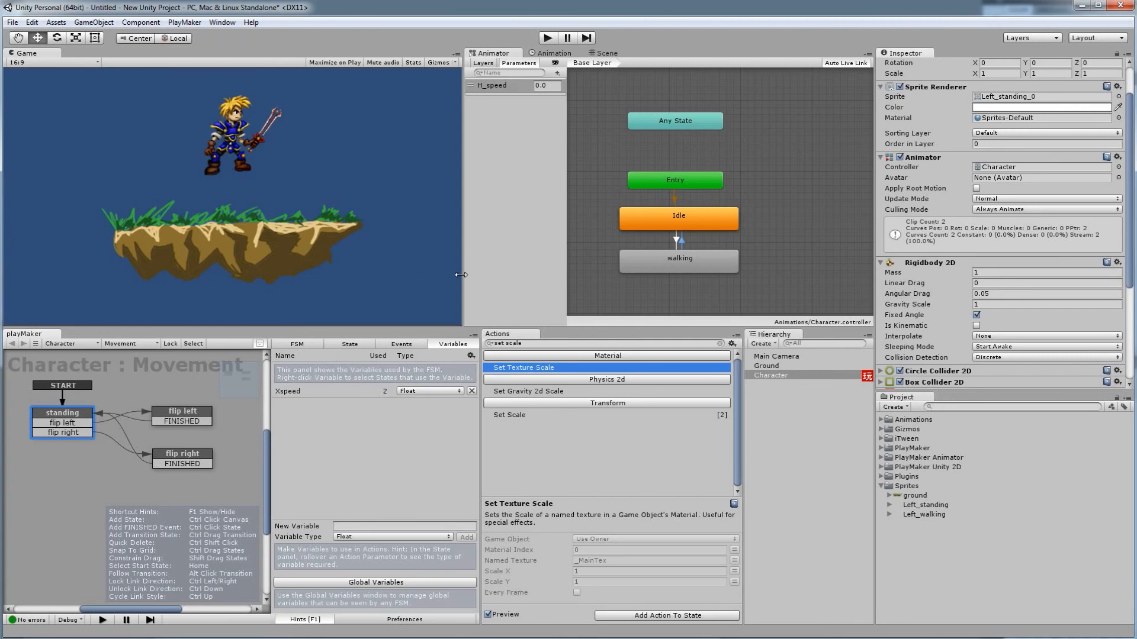
click(335, 345)
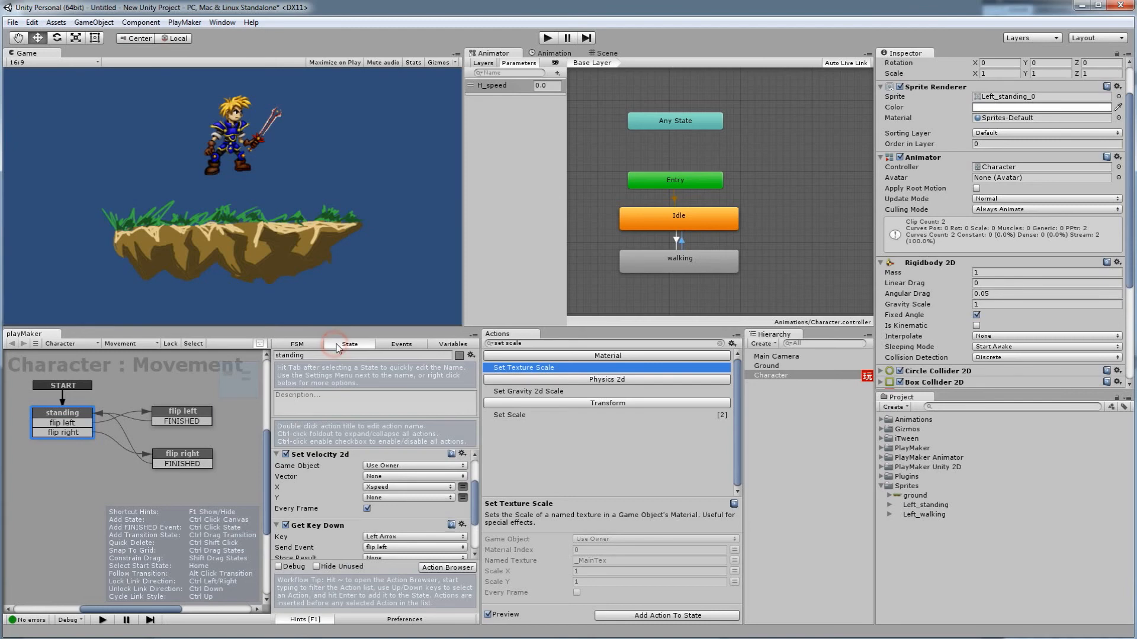
drag(475, 512, 476, 547)
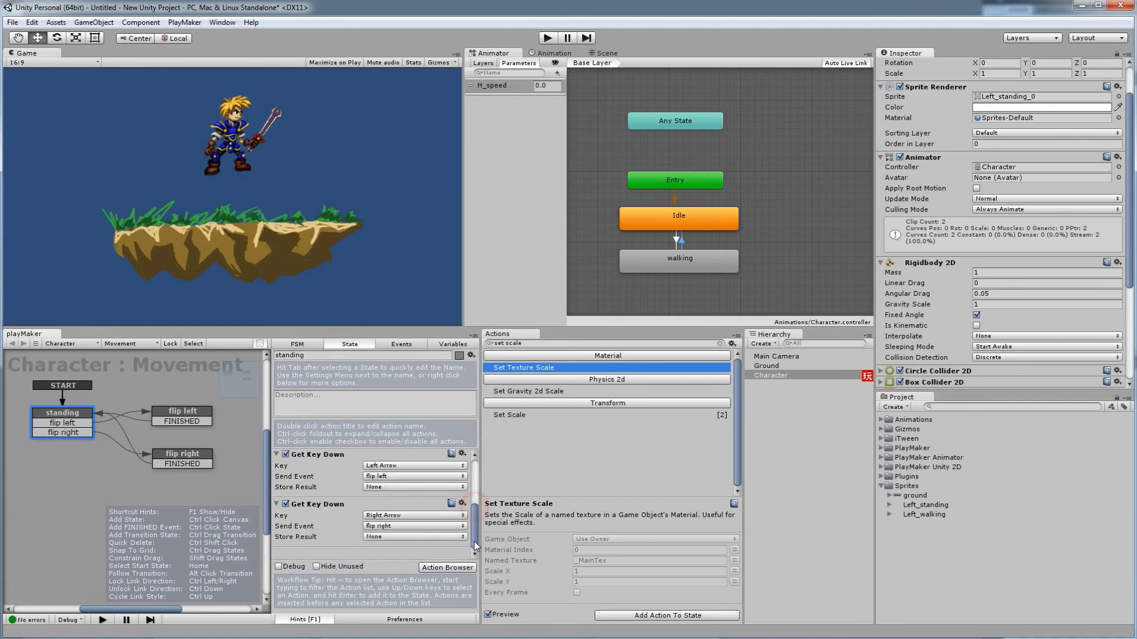
click(542, 343)
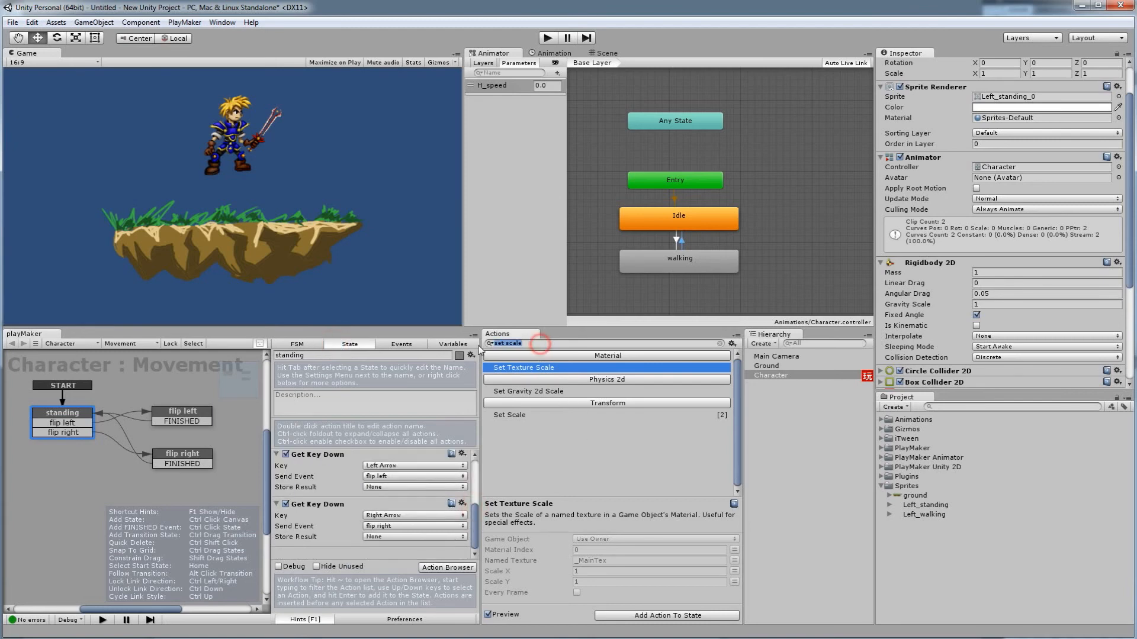
text(set float v)
drag(516, 368, 375, 555)
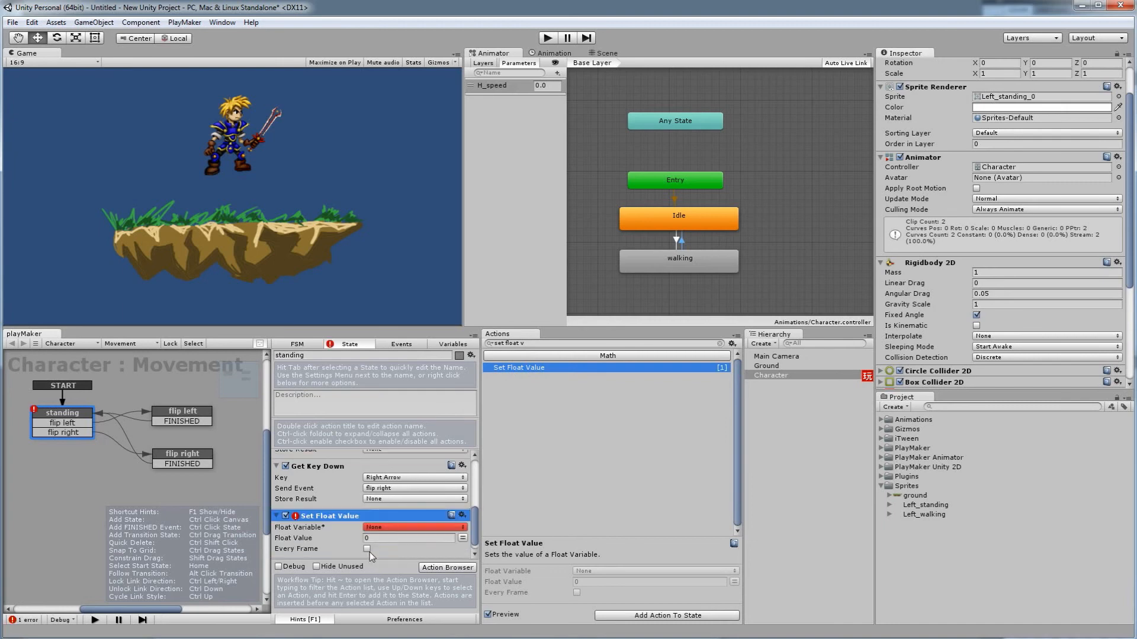
Step: Create a Float variable named par_speed in the Movement FSM
click(388, 528)
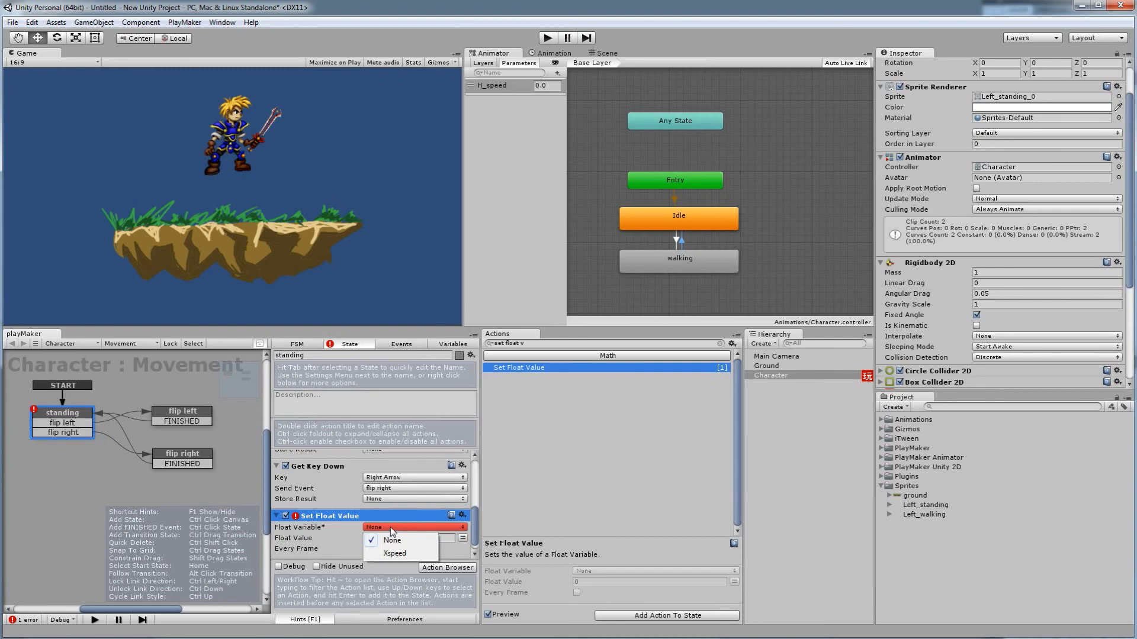
click(340, 541)
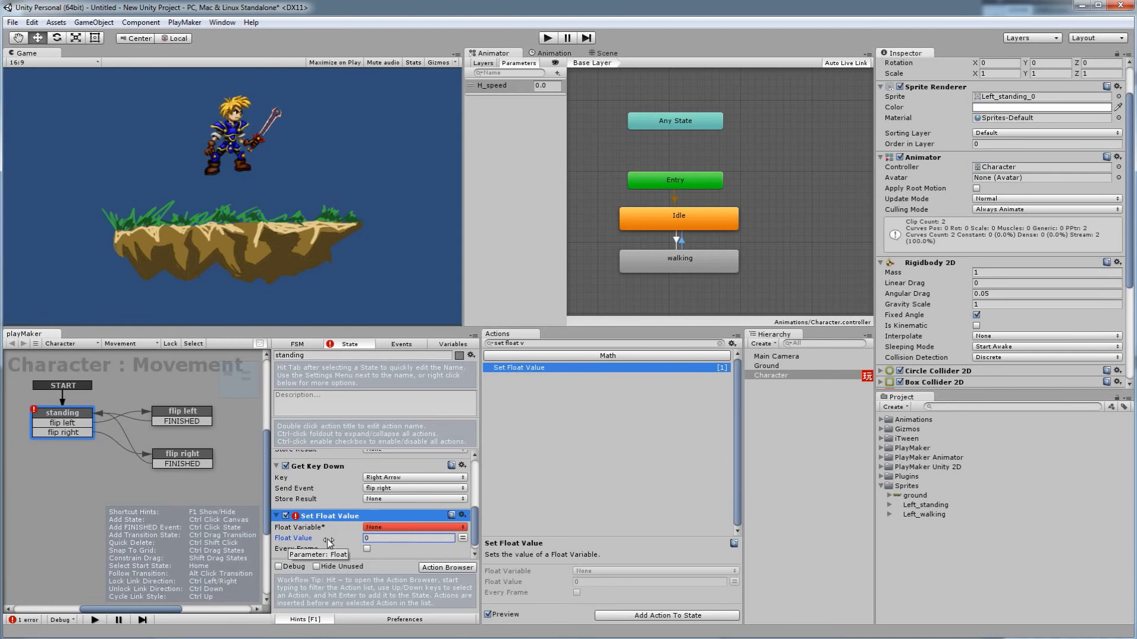
click(455, 346)
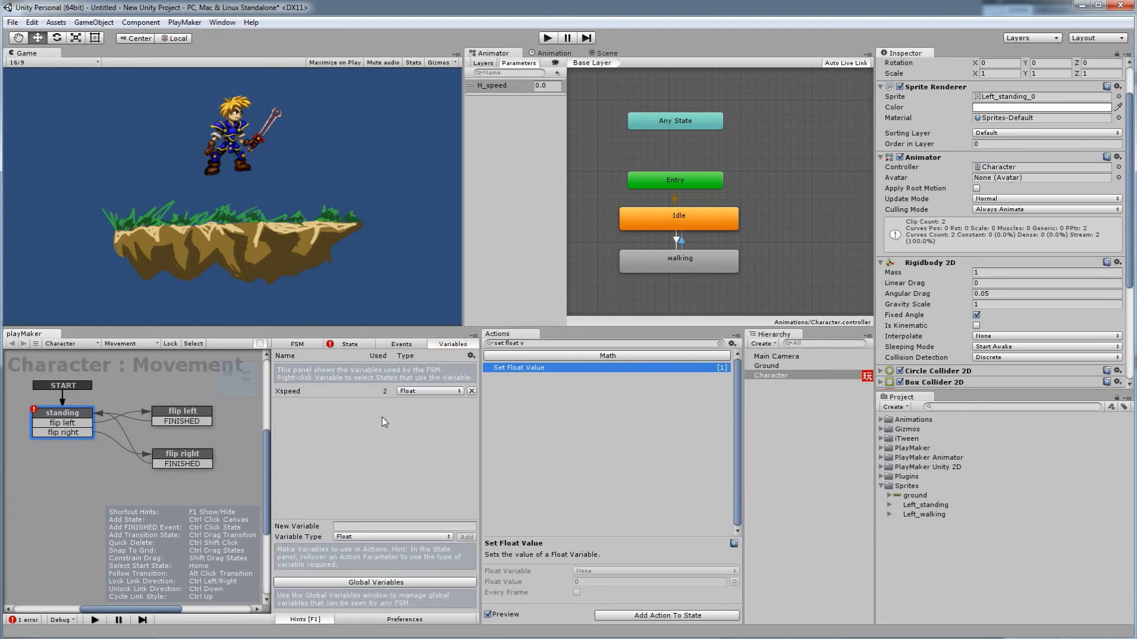
click(376, 524)
text(par_spee)
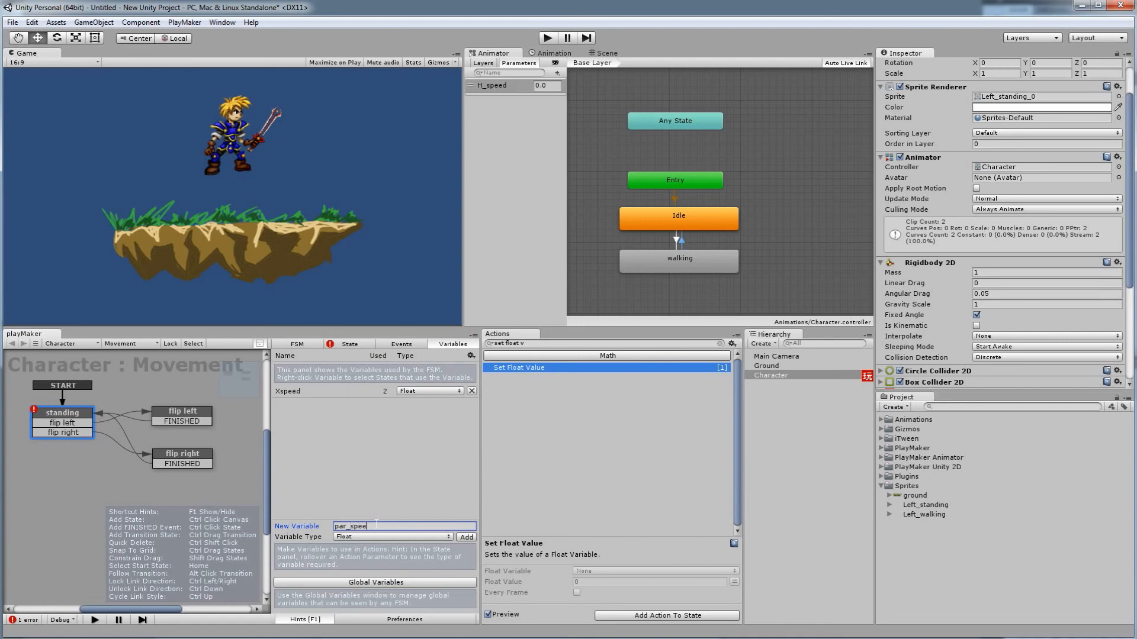
text(d)
key(Return)
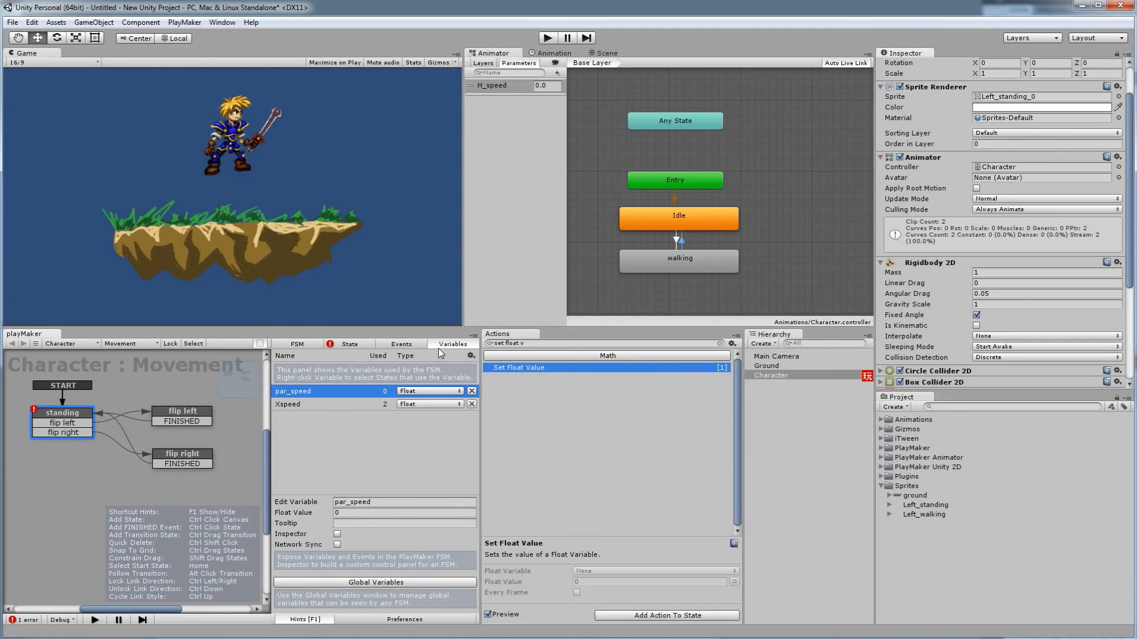
Step: Configure the Set Float Value action to set par_speed to the Xspeed variable on every frame
click(353, 344)
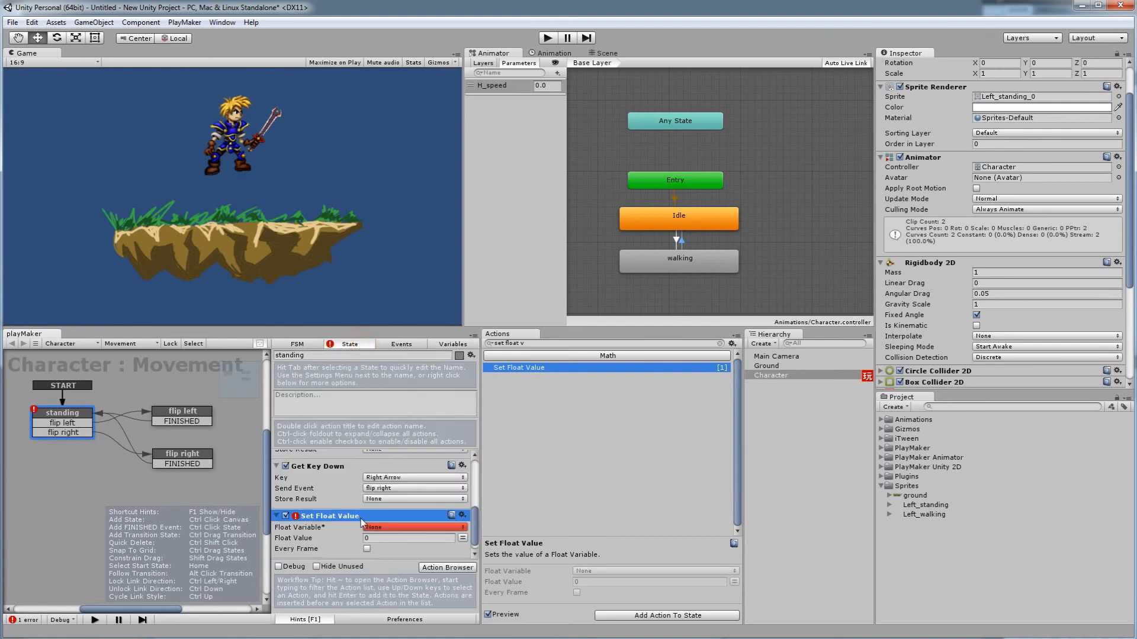
click(384, 527)
click(395, 567)
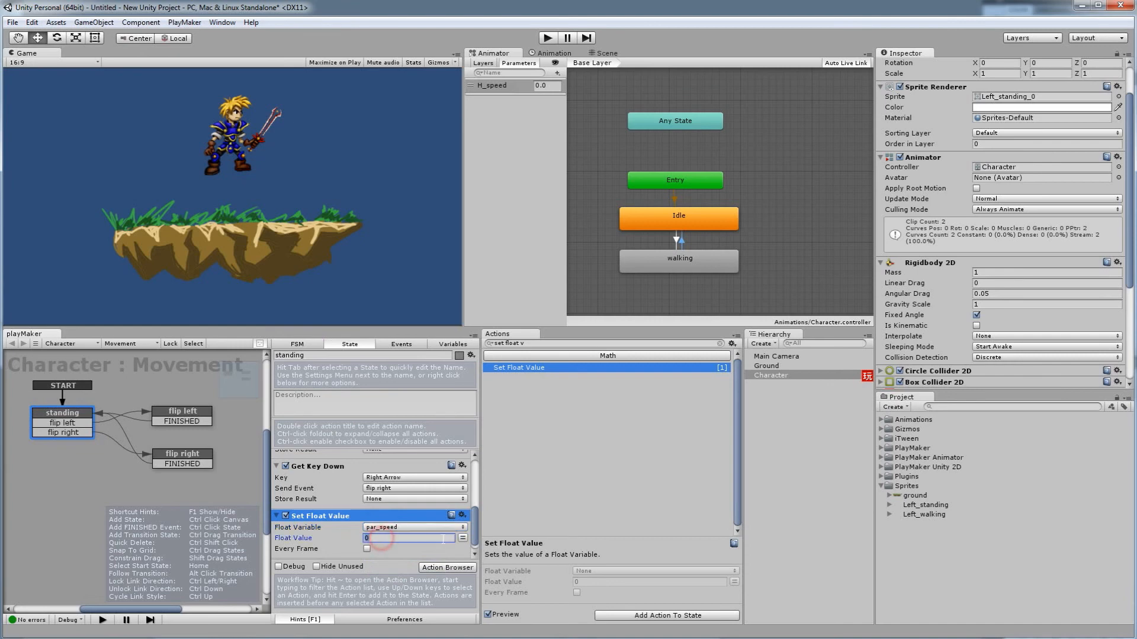
click(463, 537)
click(439, 538)
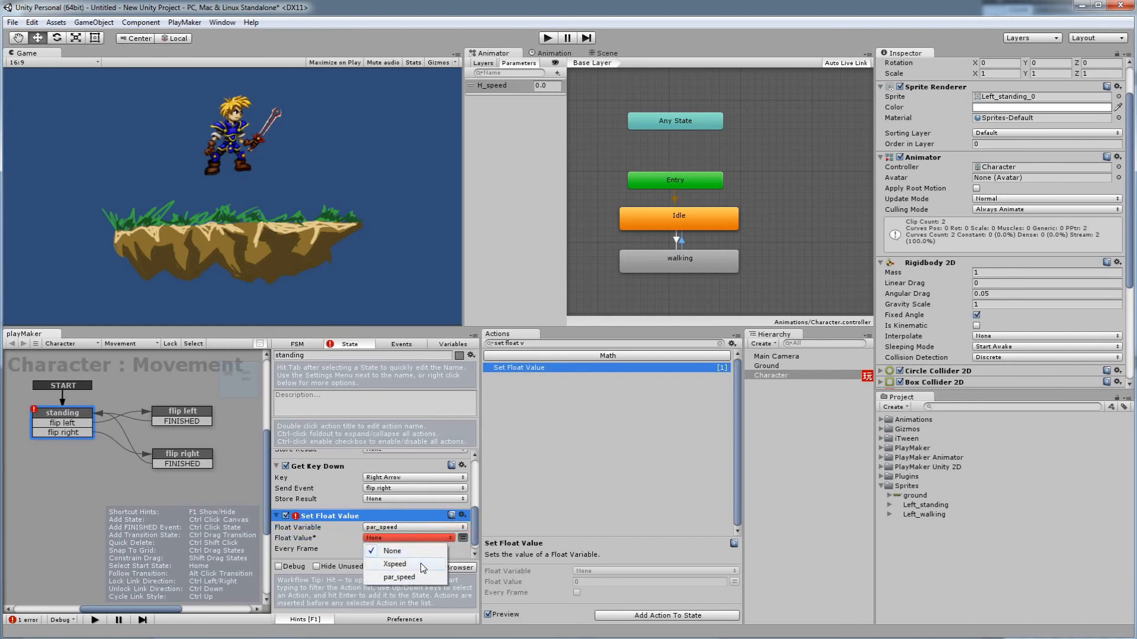
click(395, 564)
scroll(382, 480, down, 3)
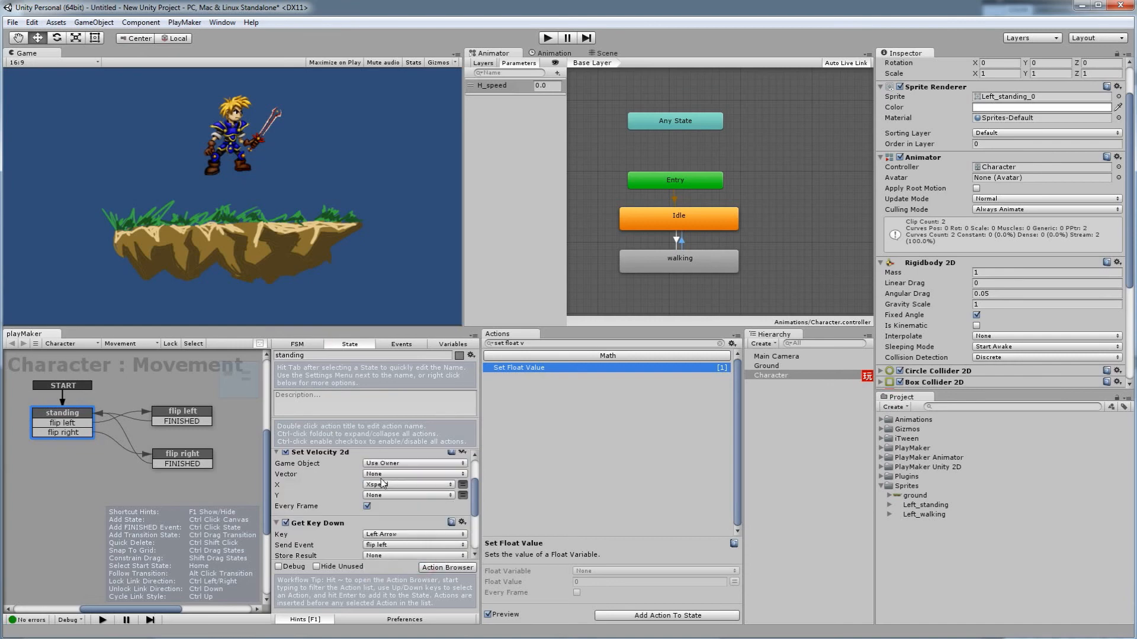
scroll(382, 504, down, 4)
scroll(364, 534, down, 1)
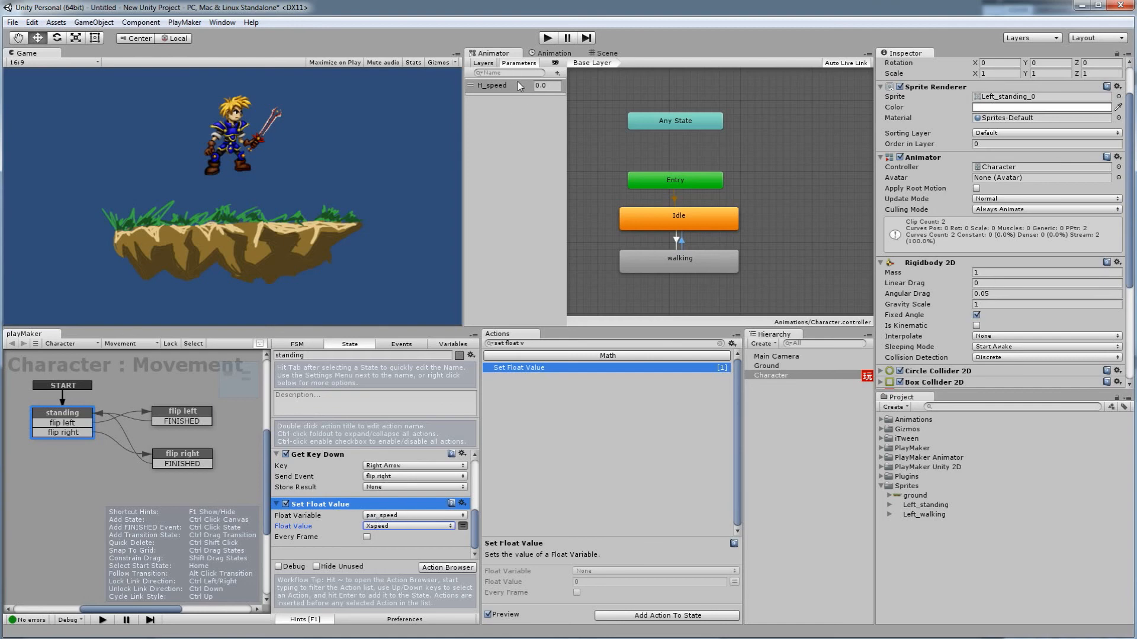
click(367, 537)
Step: Find the Set Animator Float action and add it after Set Float Value in the standing state
click(438, 568)
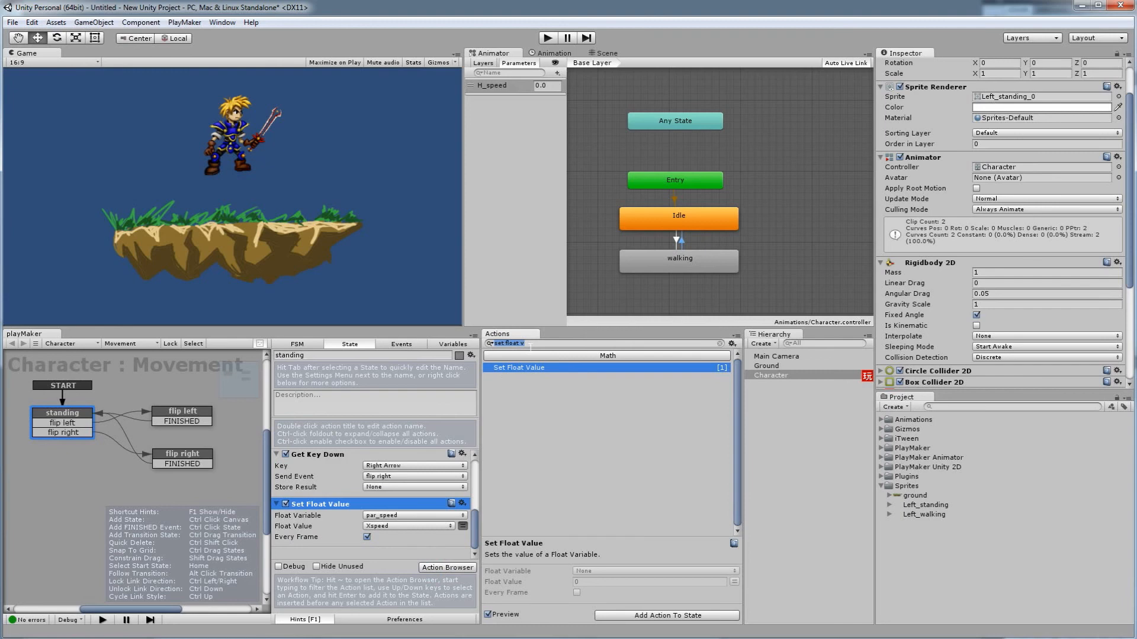
text(set)
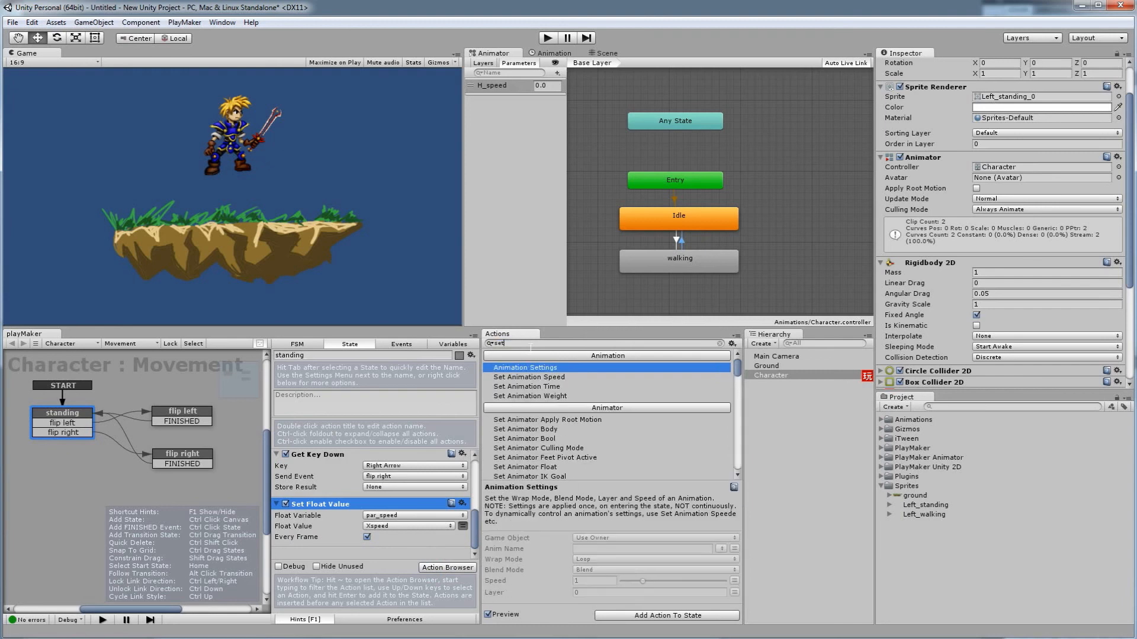
text( anim)
click(536, 467)
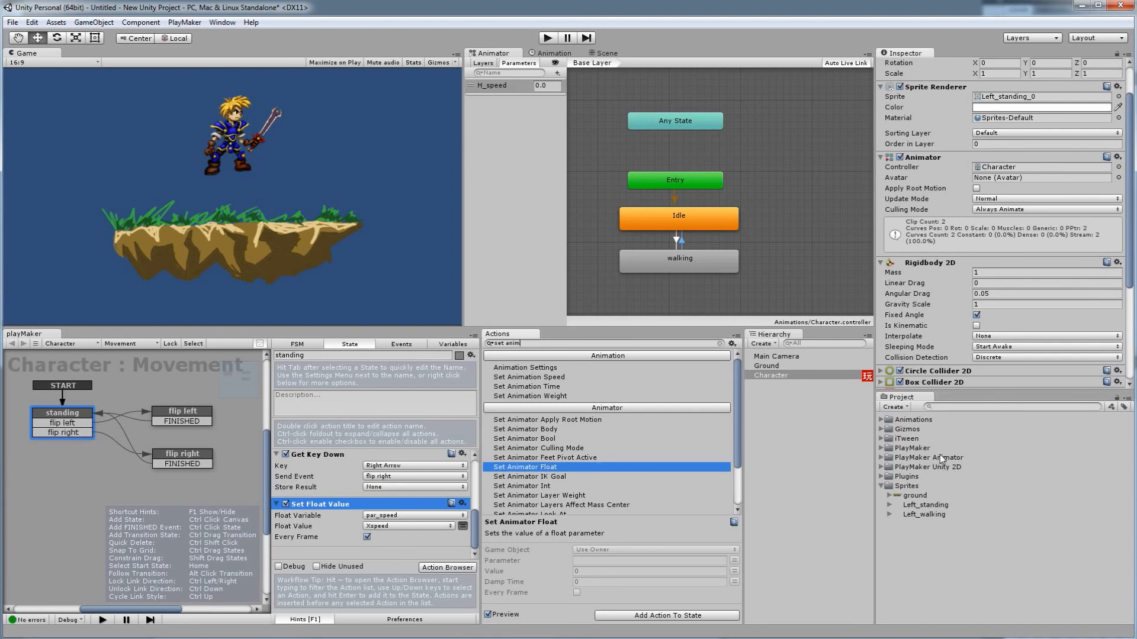
click(537, 467)
drag(536, 467, 386, 548)
Step: Configure Set Animator Float to write the Xspeed variable to the H_speed parameter on every frame
click(379, 516)
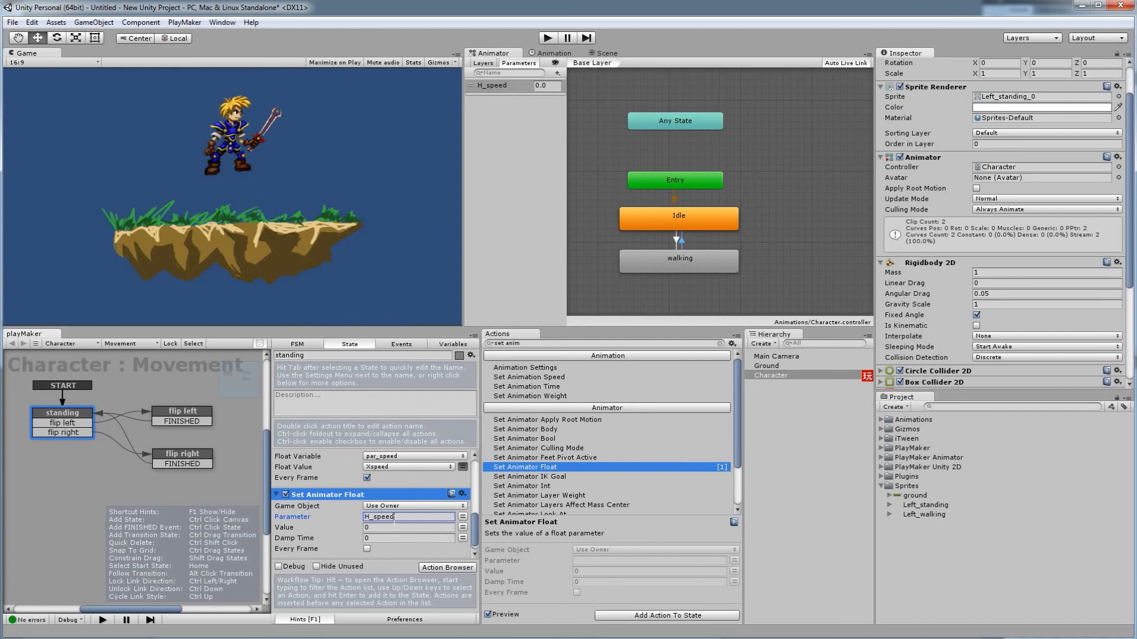
click(463, 528)
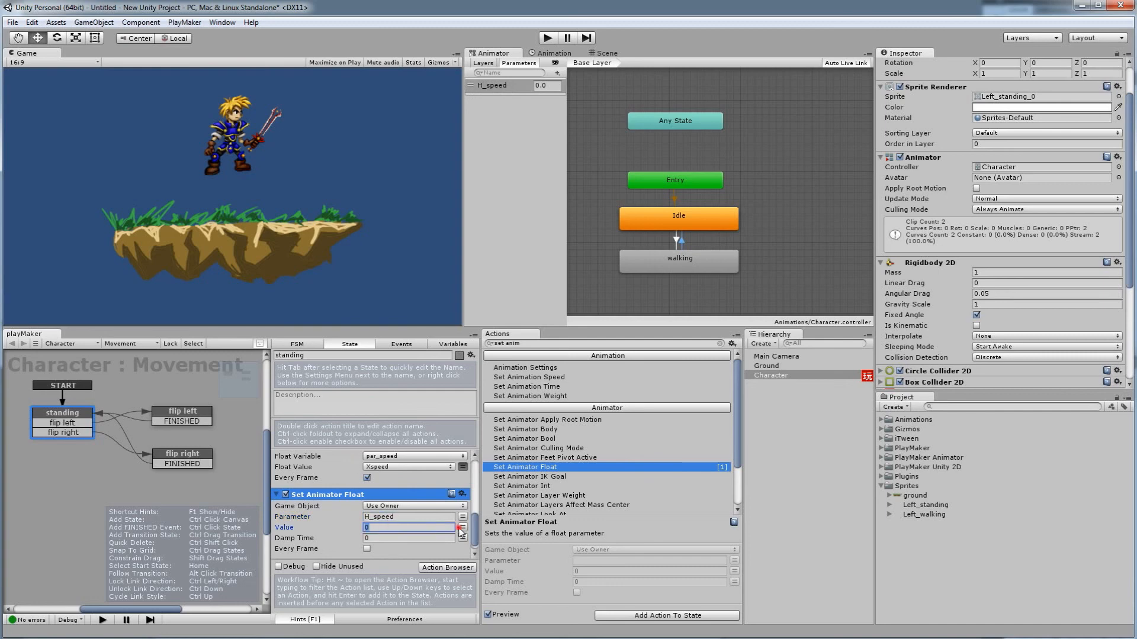
click(450, 527)
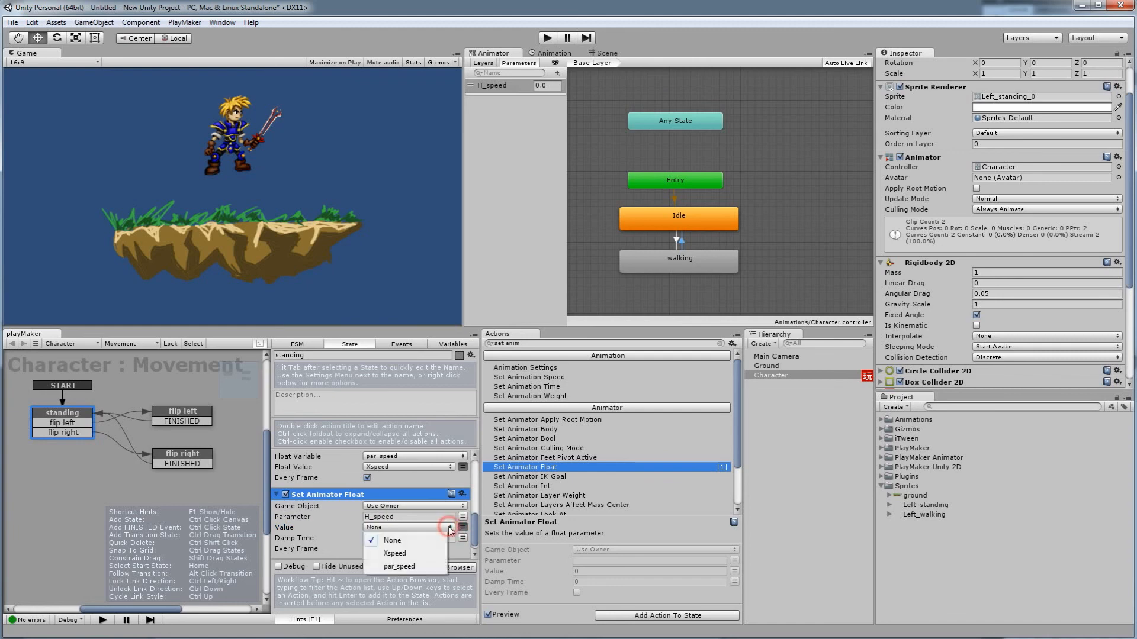
click(413, 555)
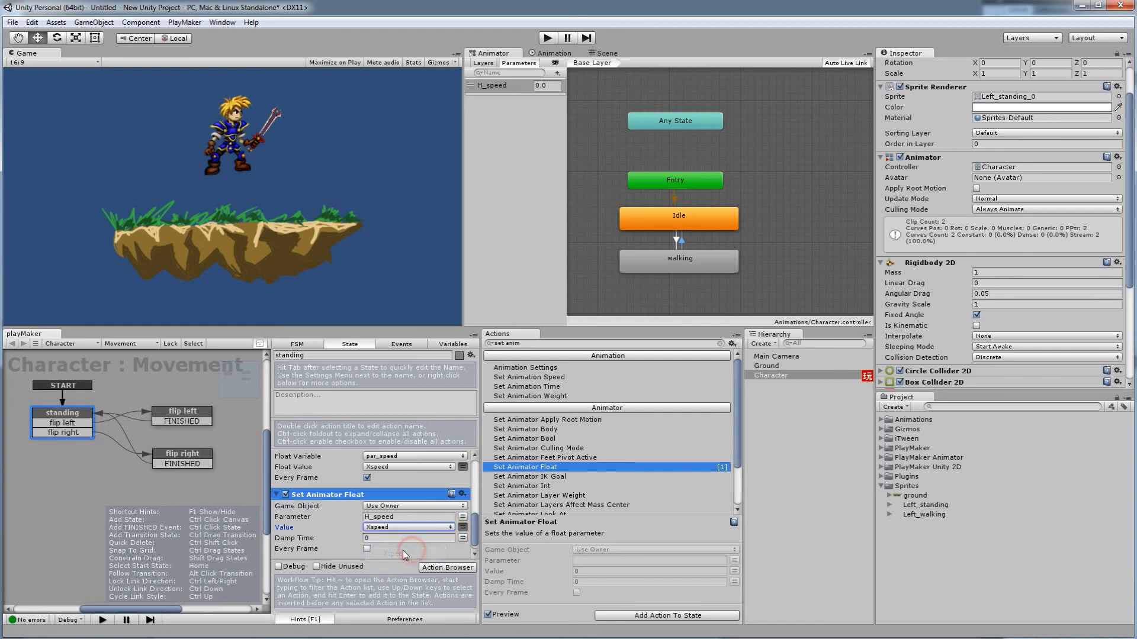
click(367, 549)
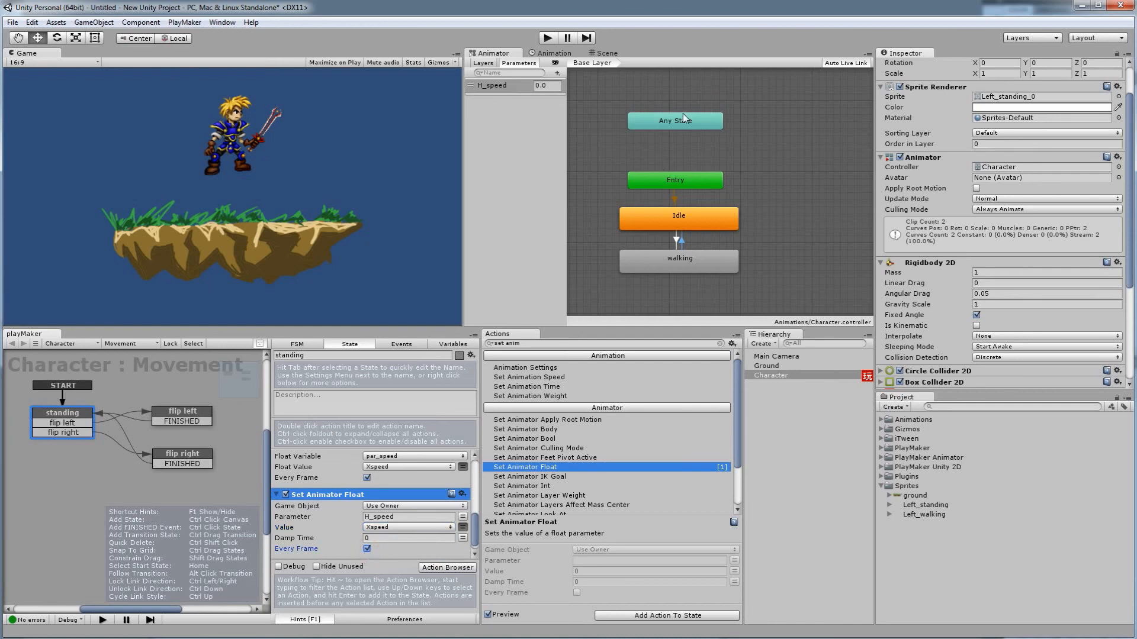
Step: Run the game, walk the character right and left to test the animation switching, and stop the playback
click(546, 38)
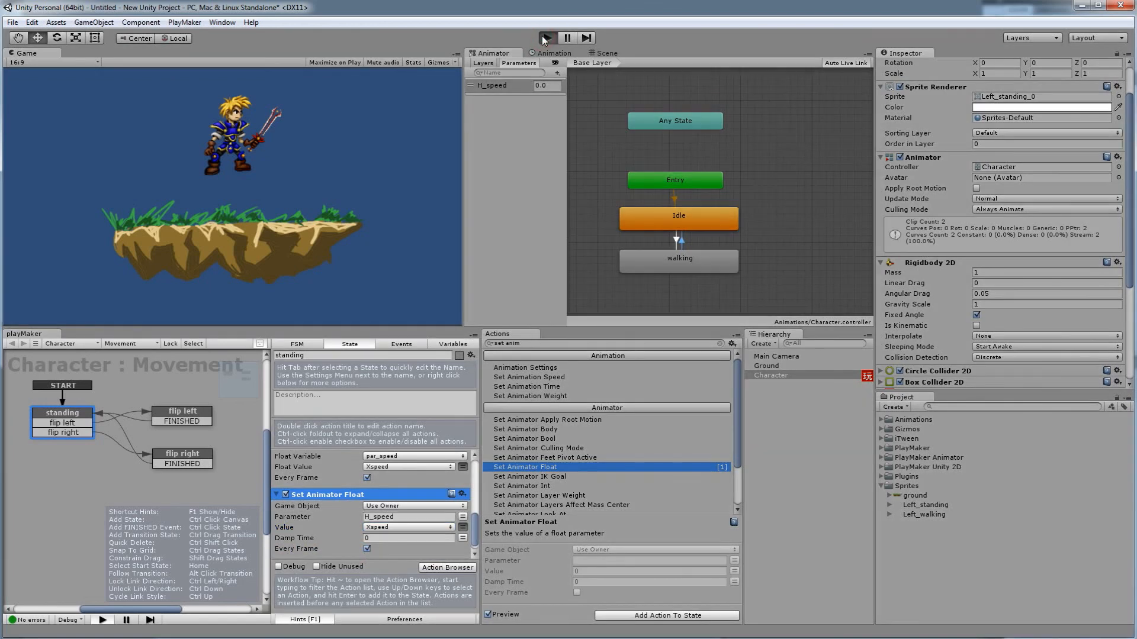
key(Right)
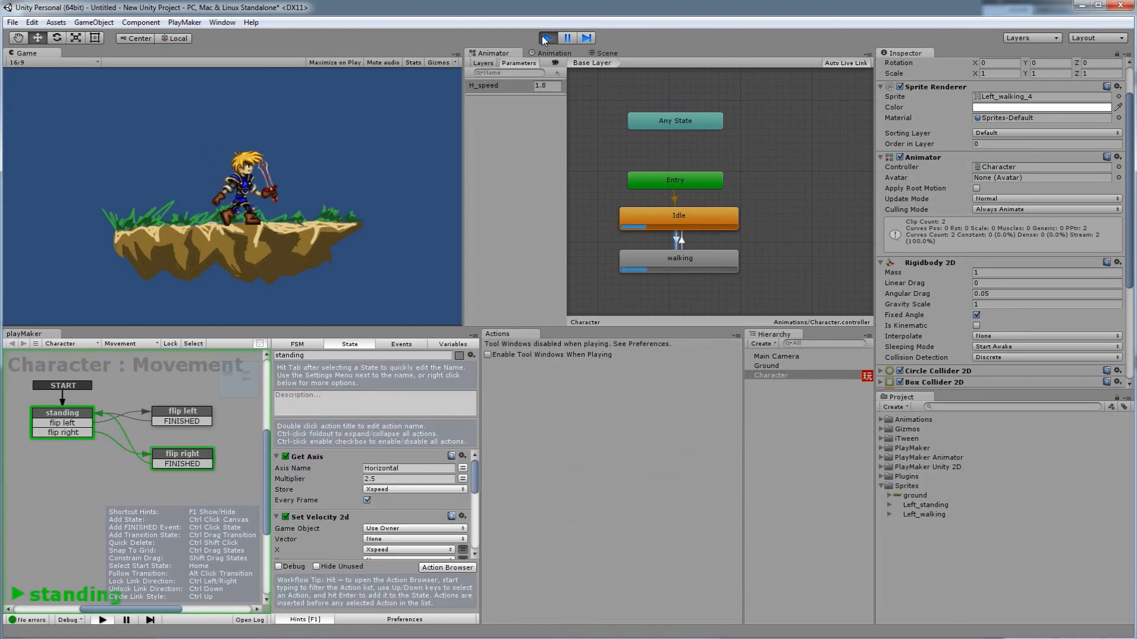
key(Left)
key(Right)
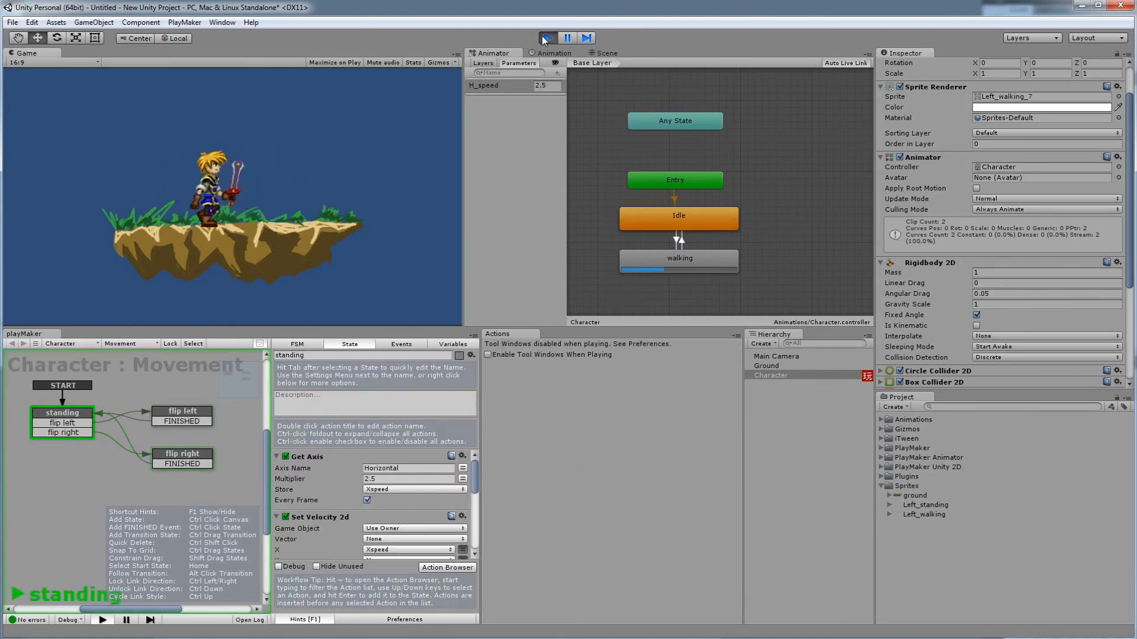
key(Left)
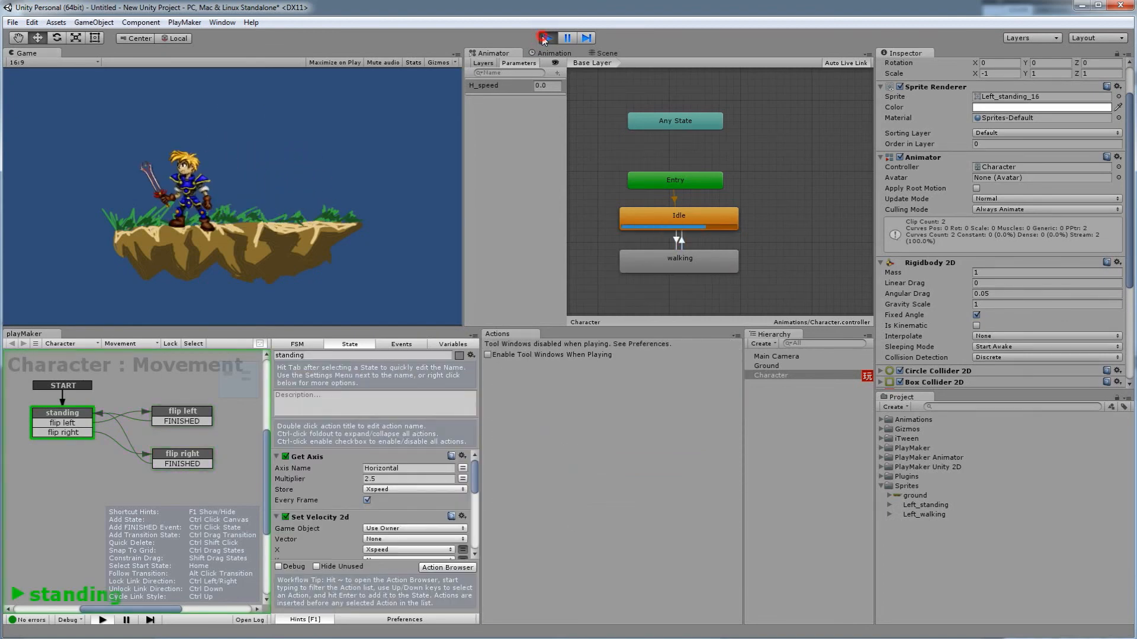
click(545, 38)
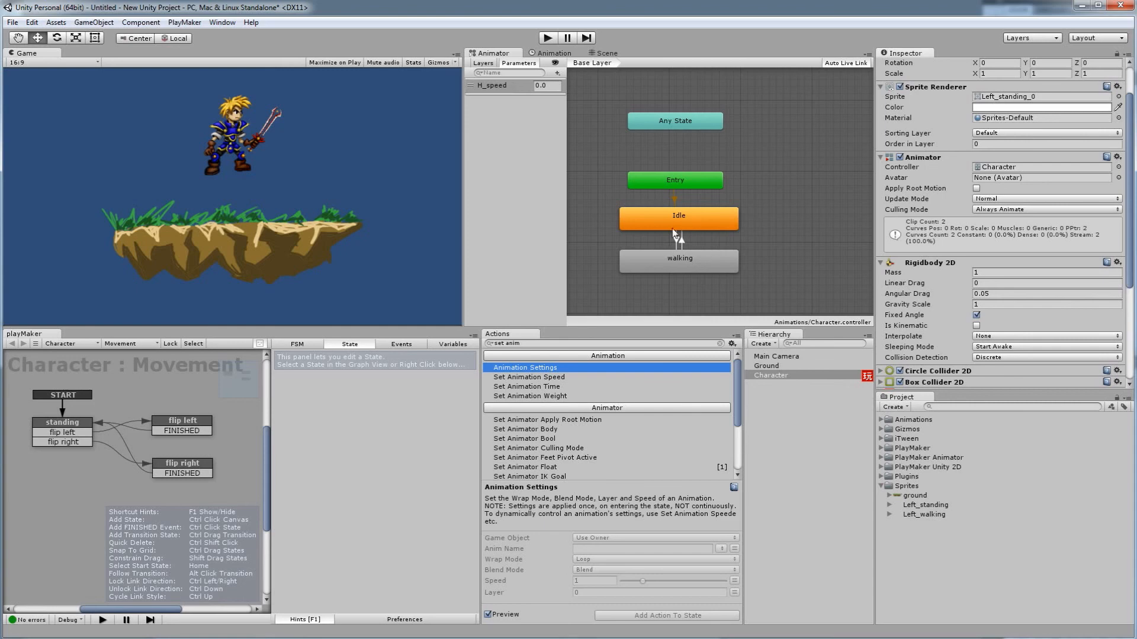
Step: Find the Float Abs action and insert it between Set Float Value and Set Animator Float in the standing state
click(84, 425)
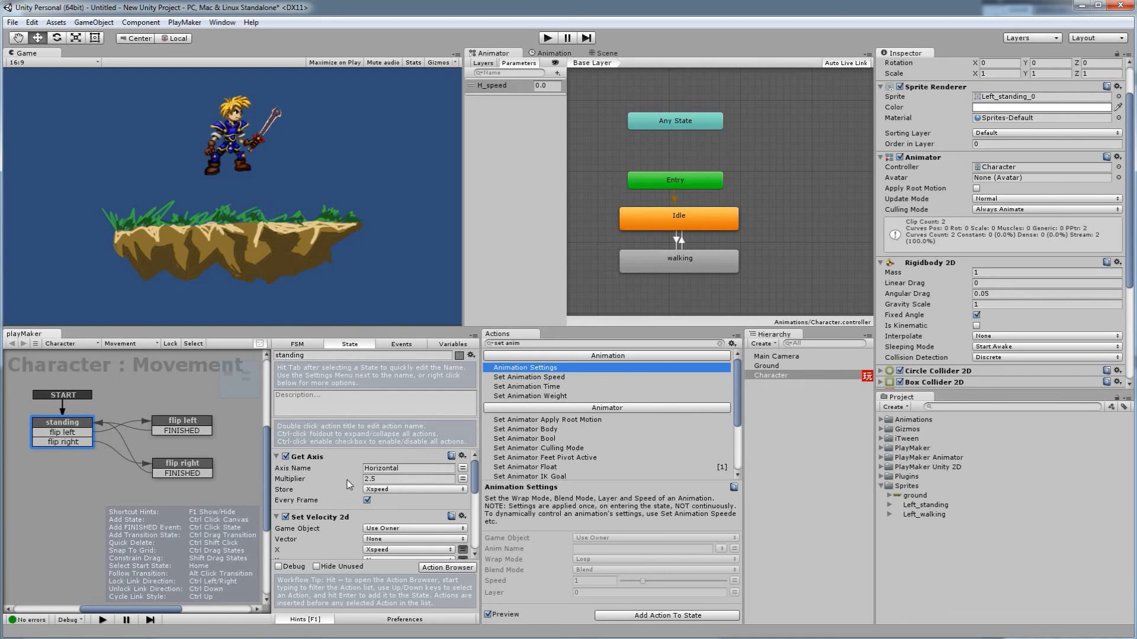
scroll(347, 481, down, 1)
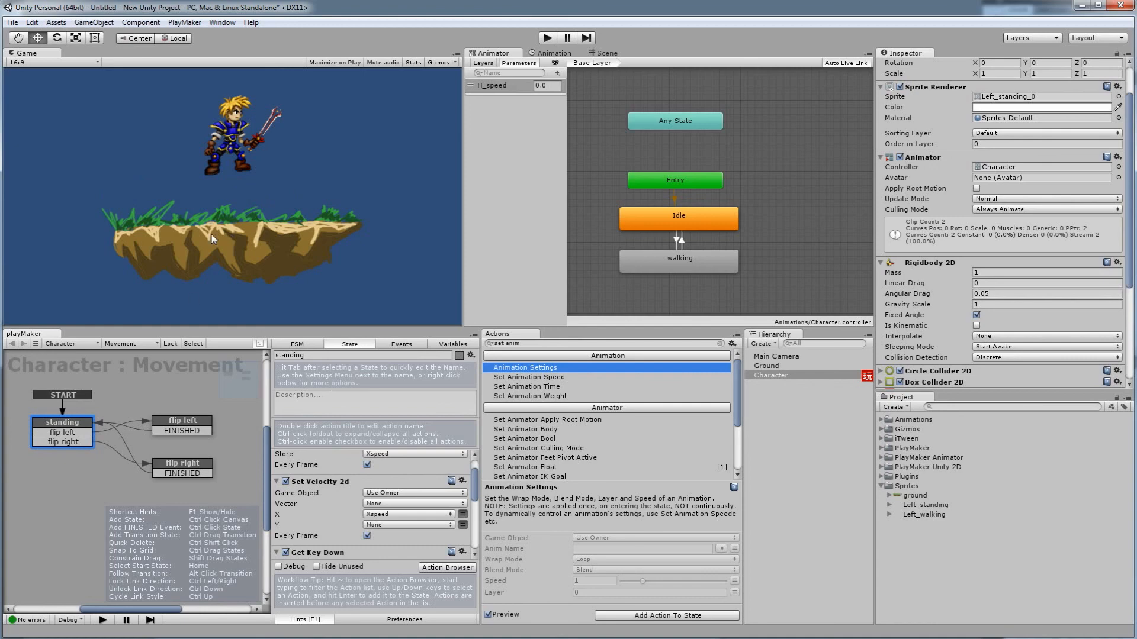
scroll(337, 501, down, 3)
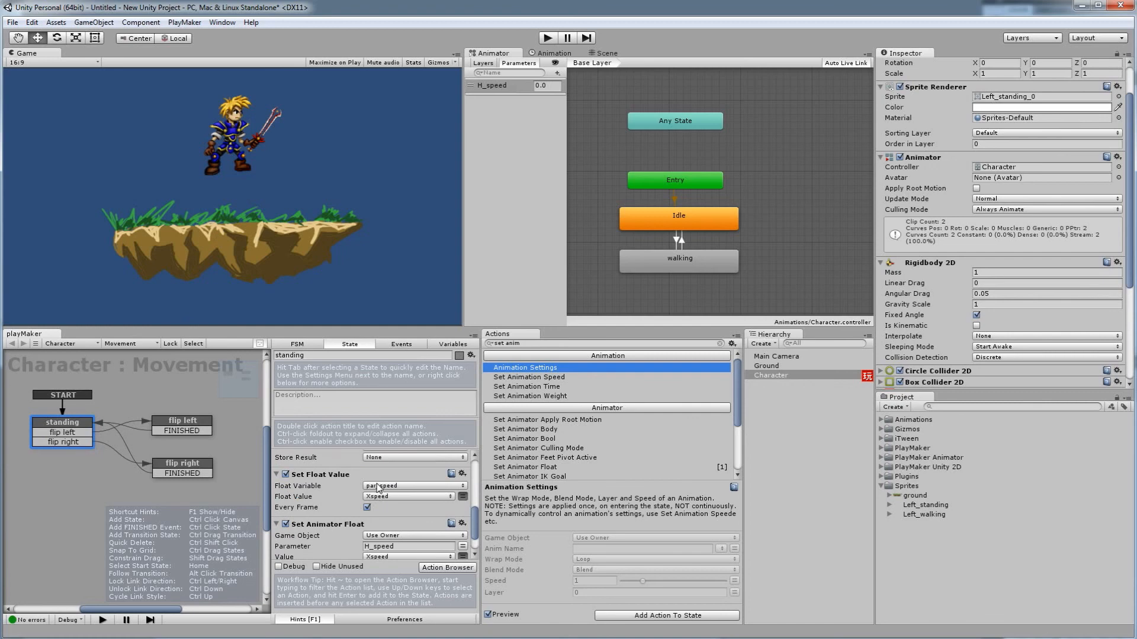
click(532, 342)
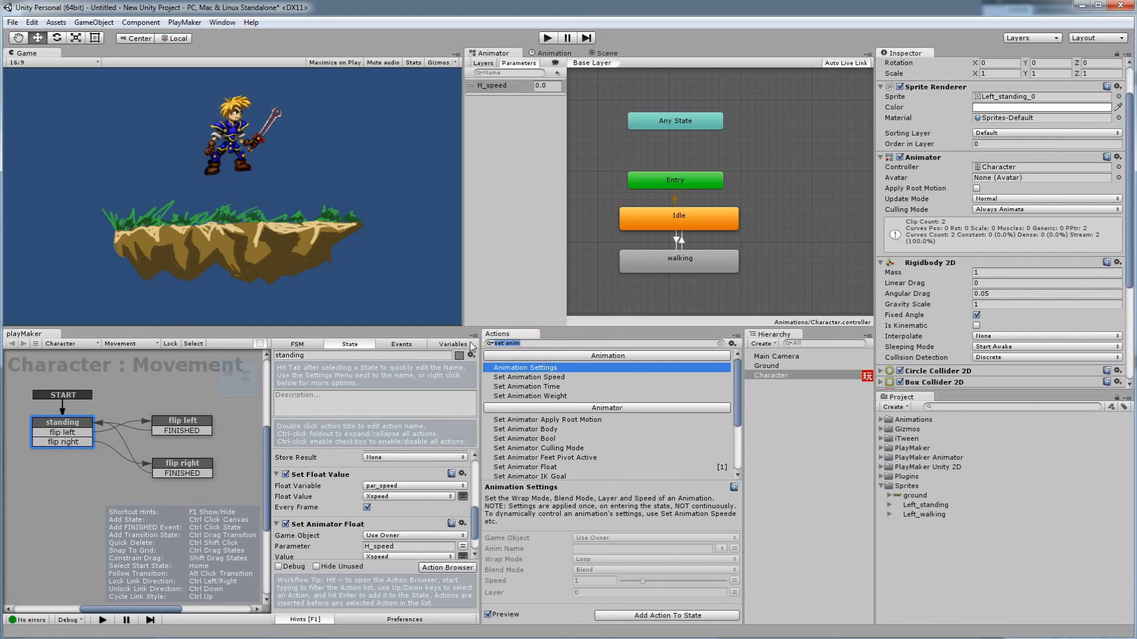
text(float am)
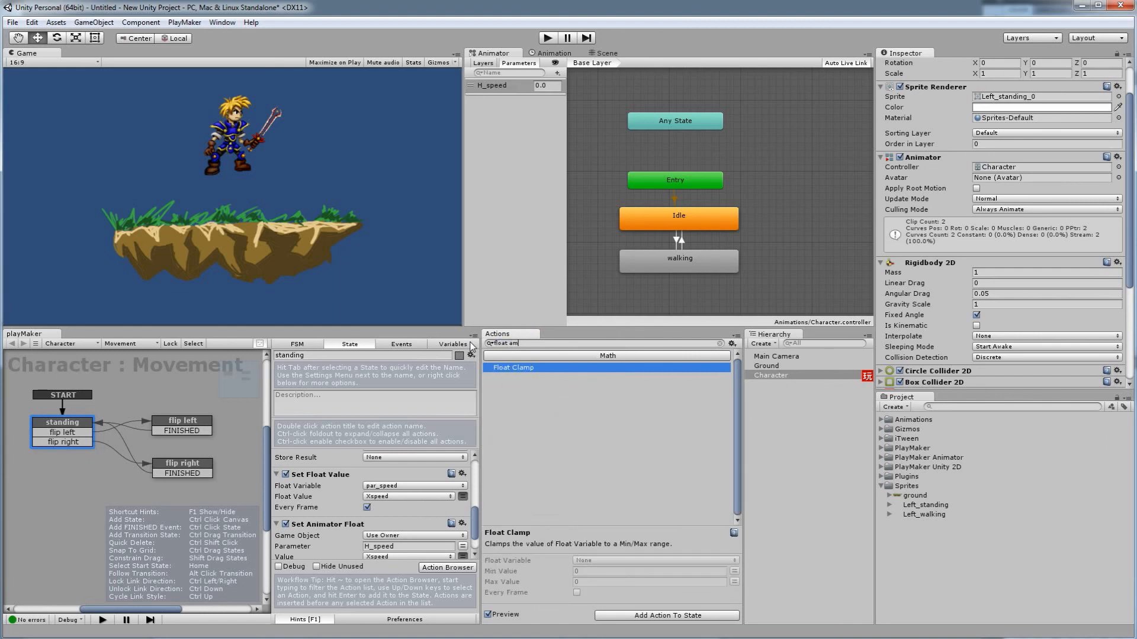
key(BackSpace)
text(bs)
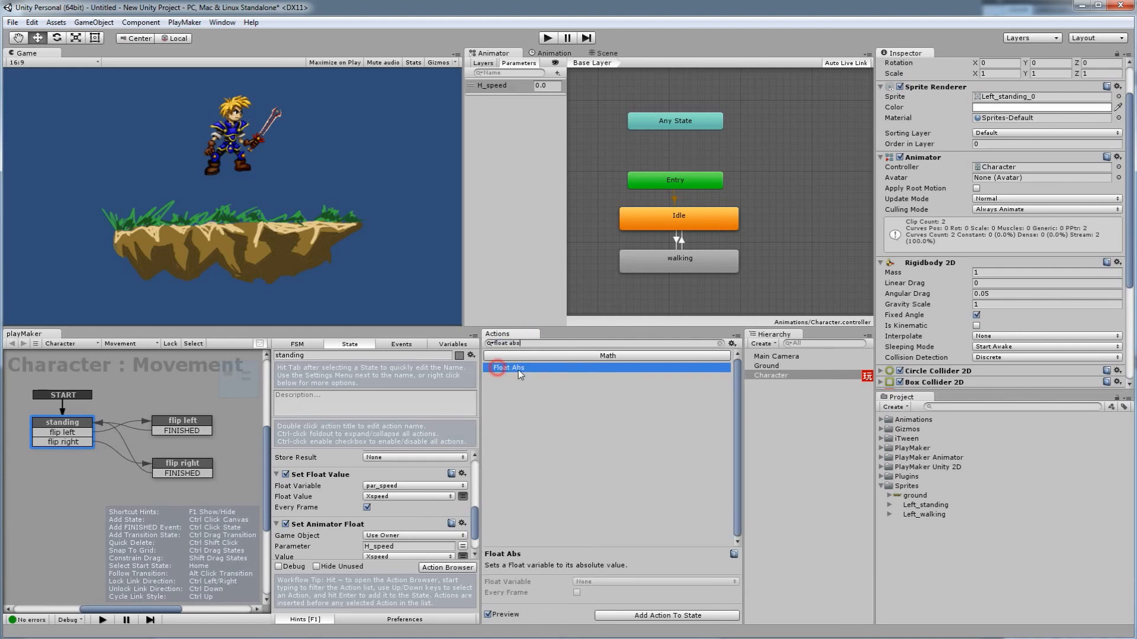
drag(521, 369, 379, 517)
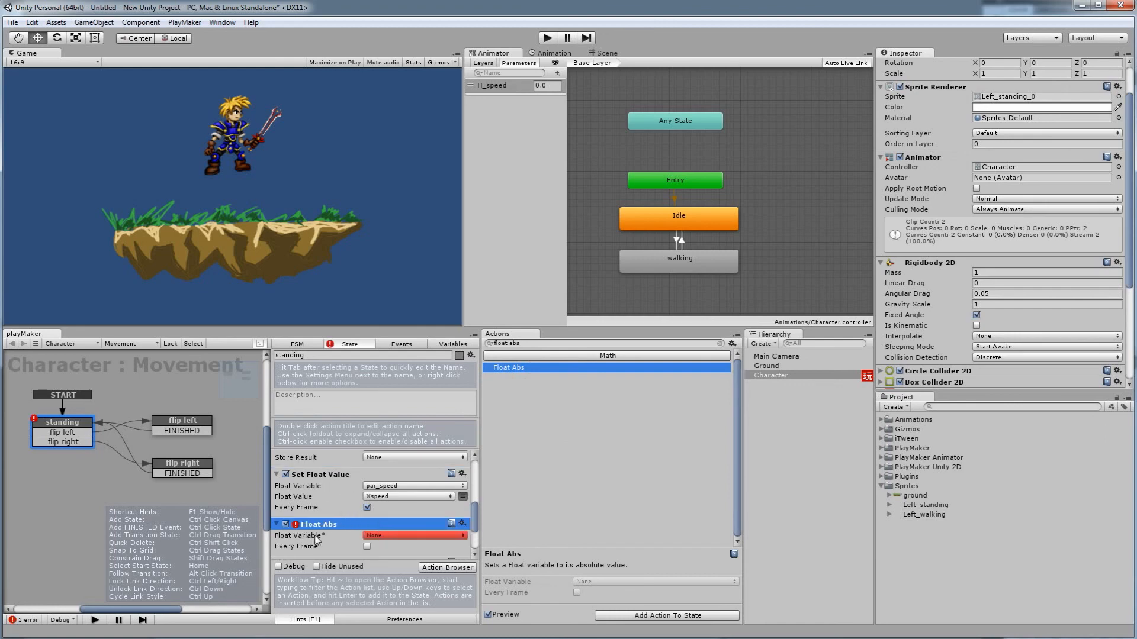
Step: Set the Float Abs action's float variable to par_speed
click(370, 536)
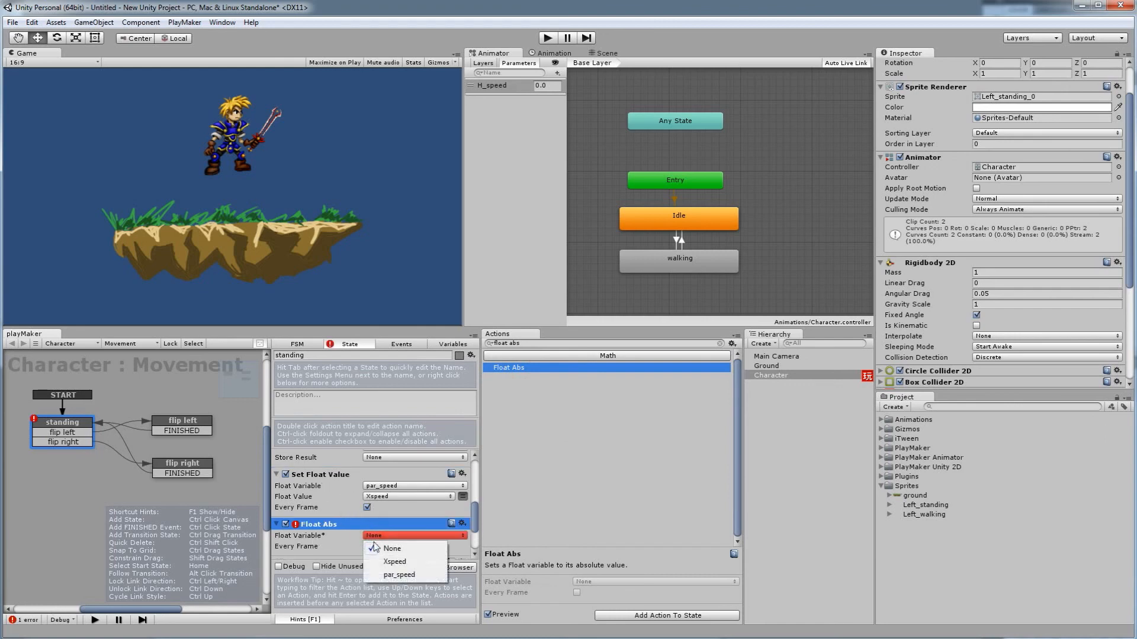
click(393, 576)
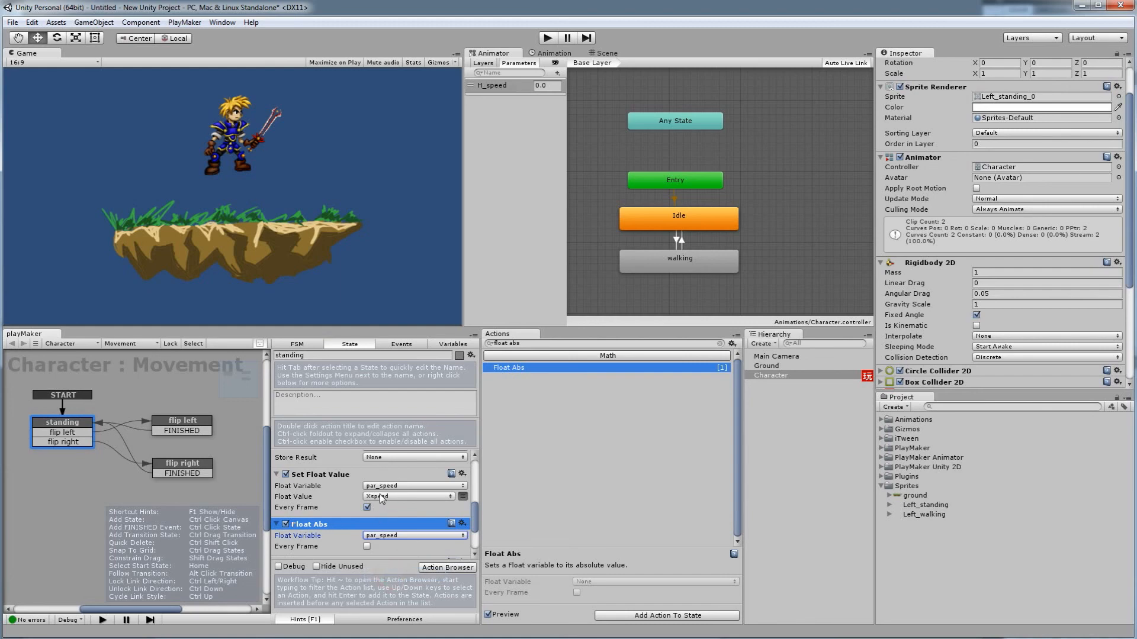
click(379, 537)
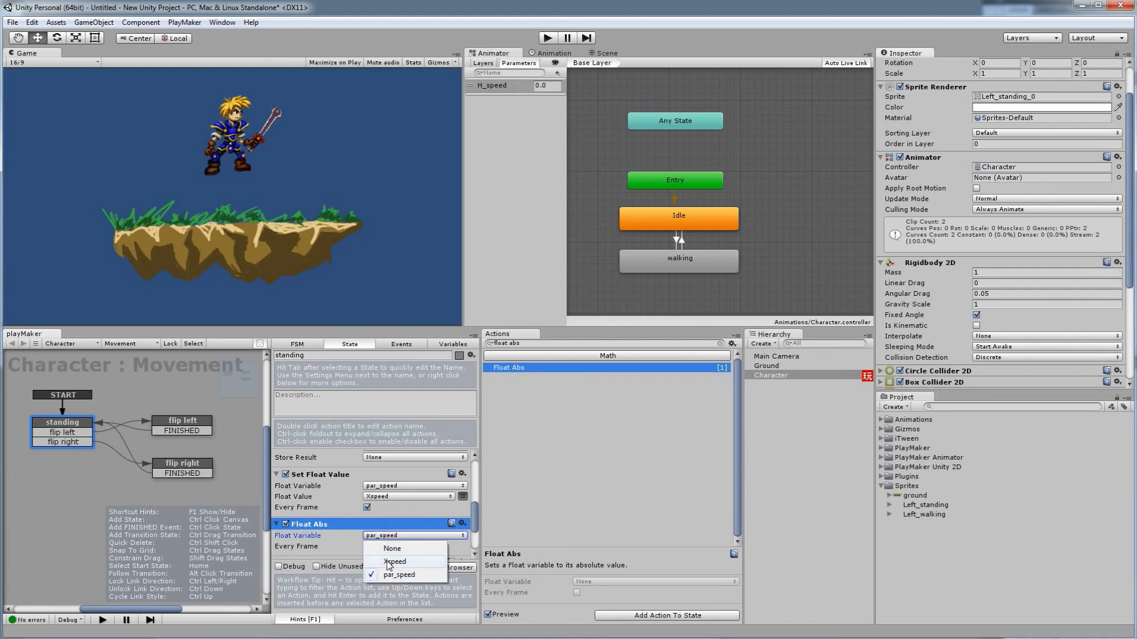
click(469, 529)
Step: Set the value of the Set Animator Float action to the par_speed variable
scroll(374, 524, down, 3)
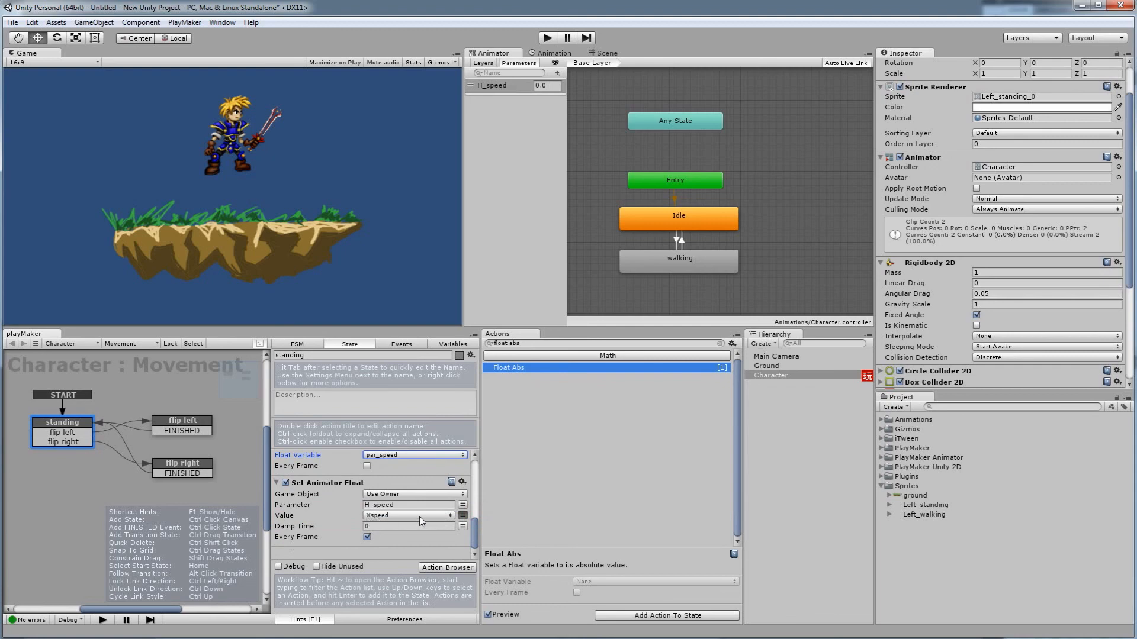
mouse_move(475, 536)
mouse_down()
mouse_move(475, 509)
mouse_move(474, 537)
mouse_up()
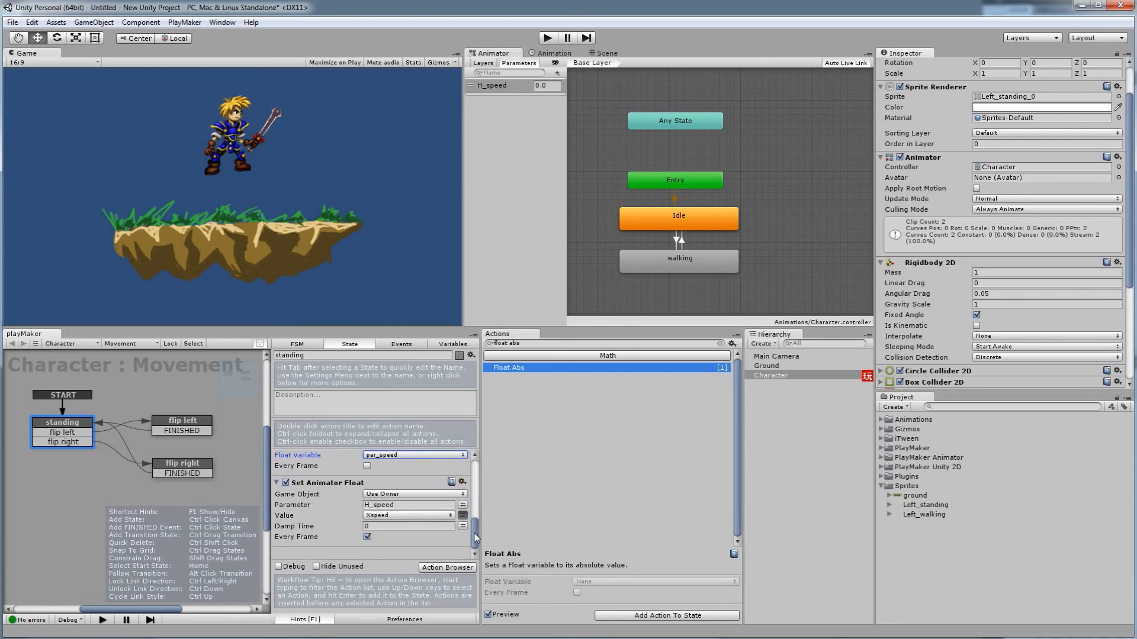
click(379, 516)
click(395, 554)
Step: Review the standing state's actions and make Float Abs run on every frame
scroll(386, 500, up, 8)
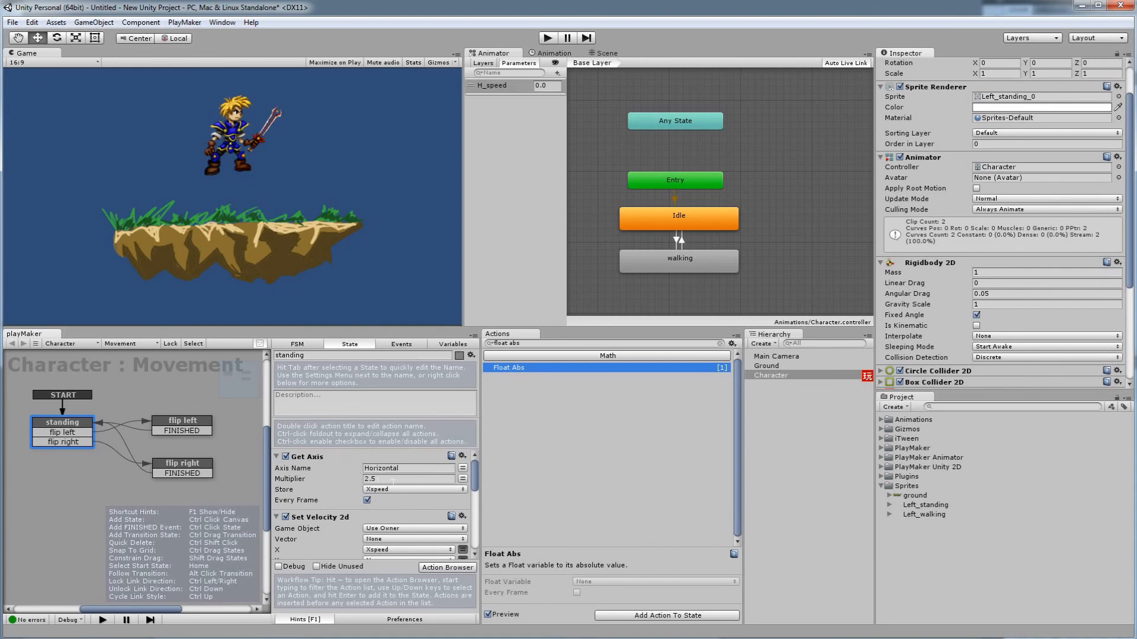
scroll(394, 489, down, 3)
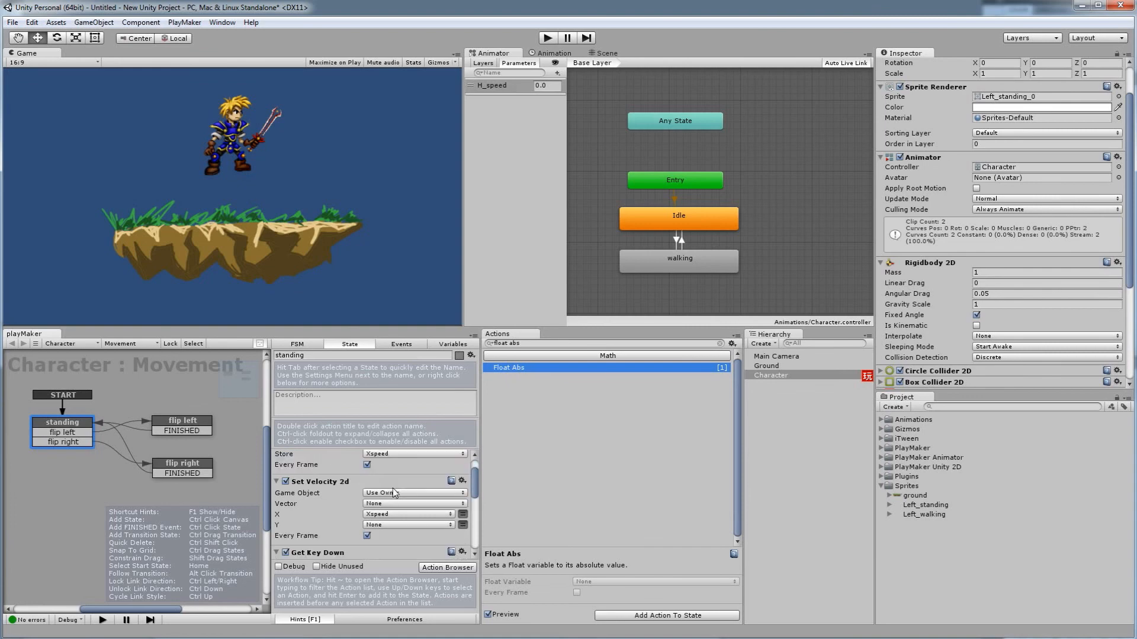
scroll(396, 453, down, 3)
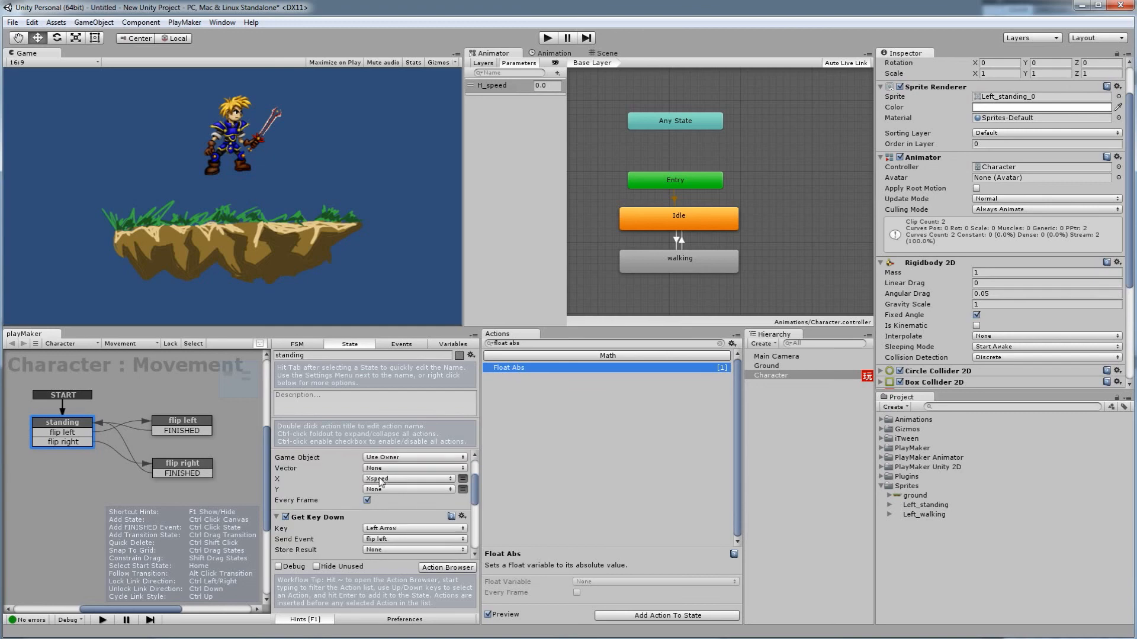
scroll(396, 486, up, 3)
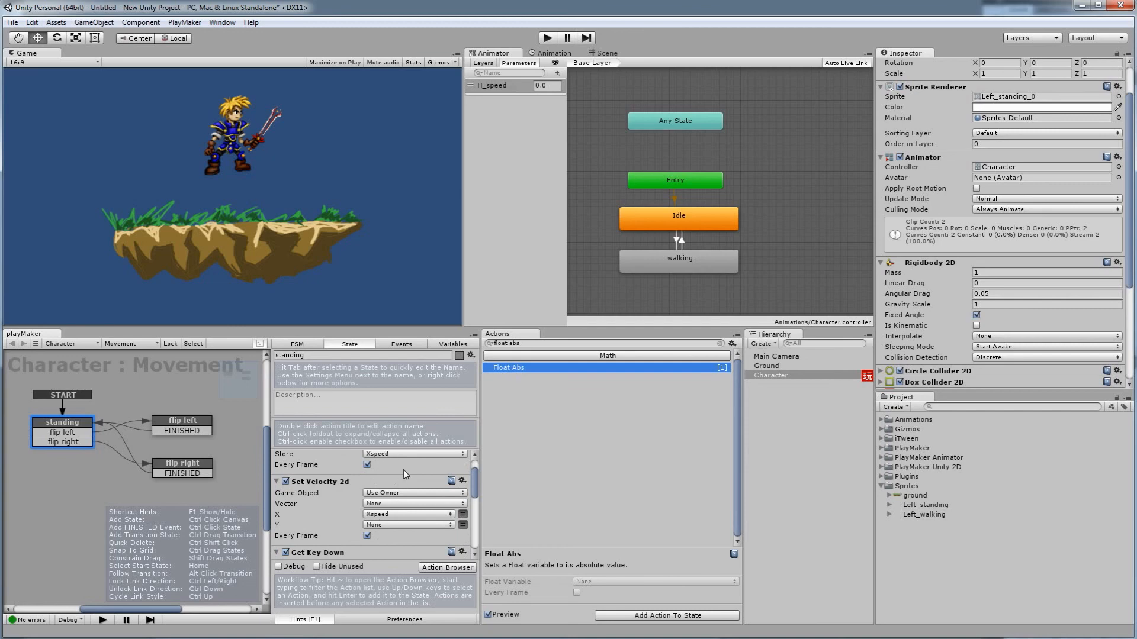
scroll(405, 456, up, 3)
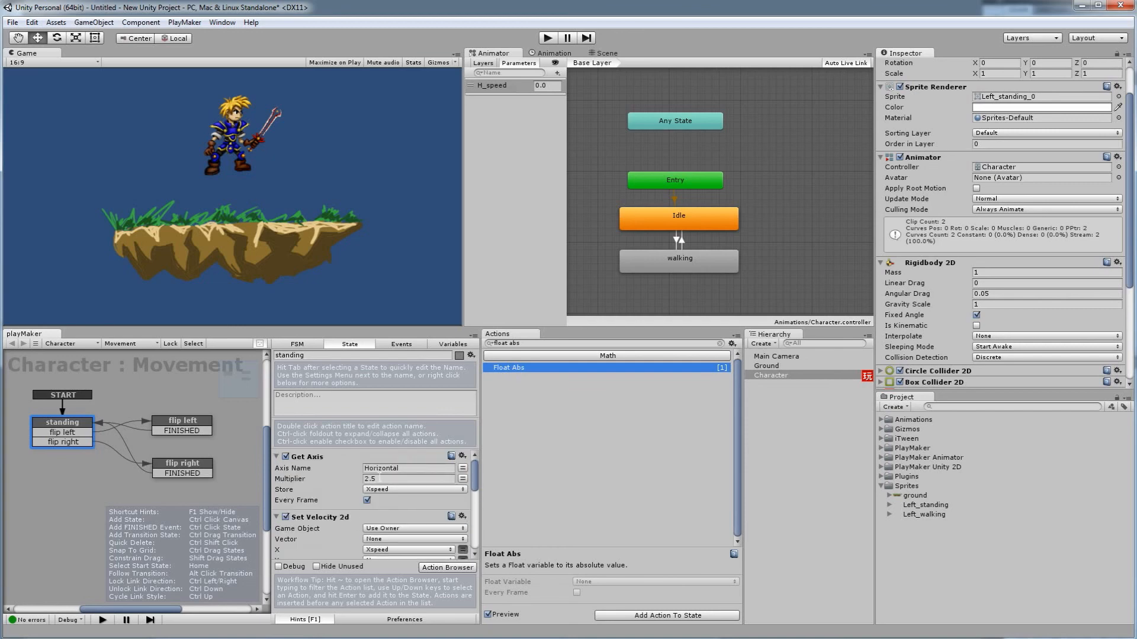
scroll(382, 477, down, 9)
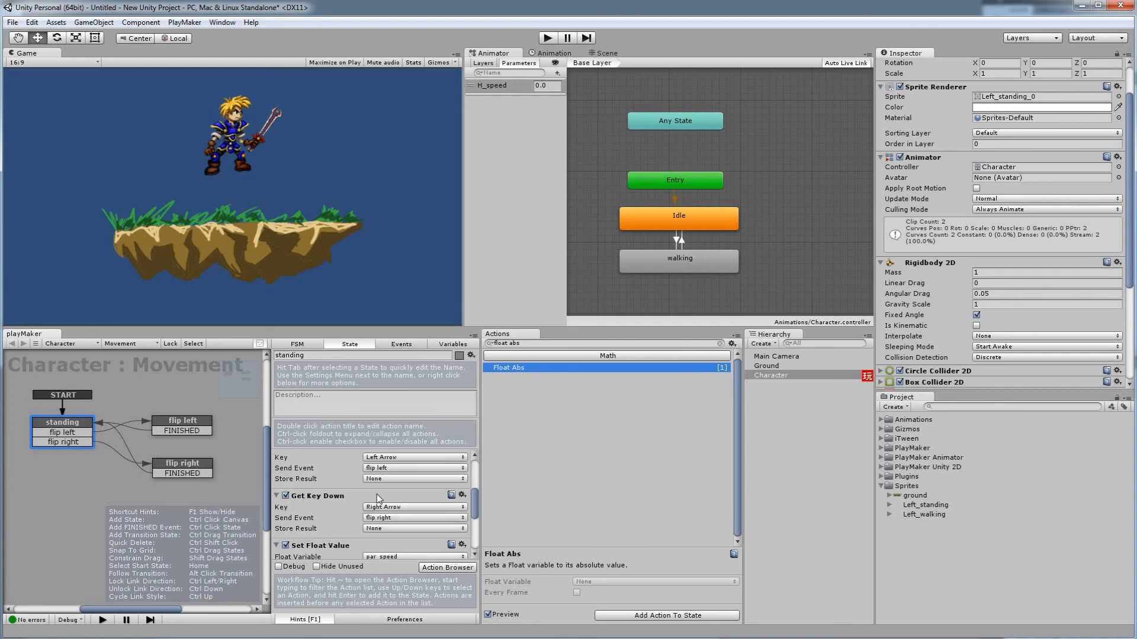
scroll(392, 499, down, 4)
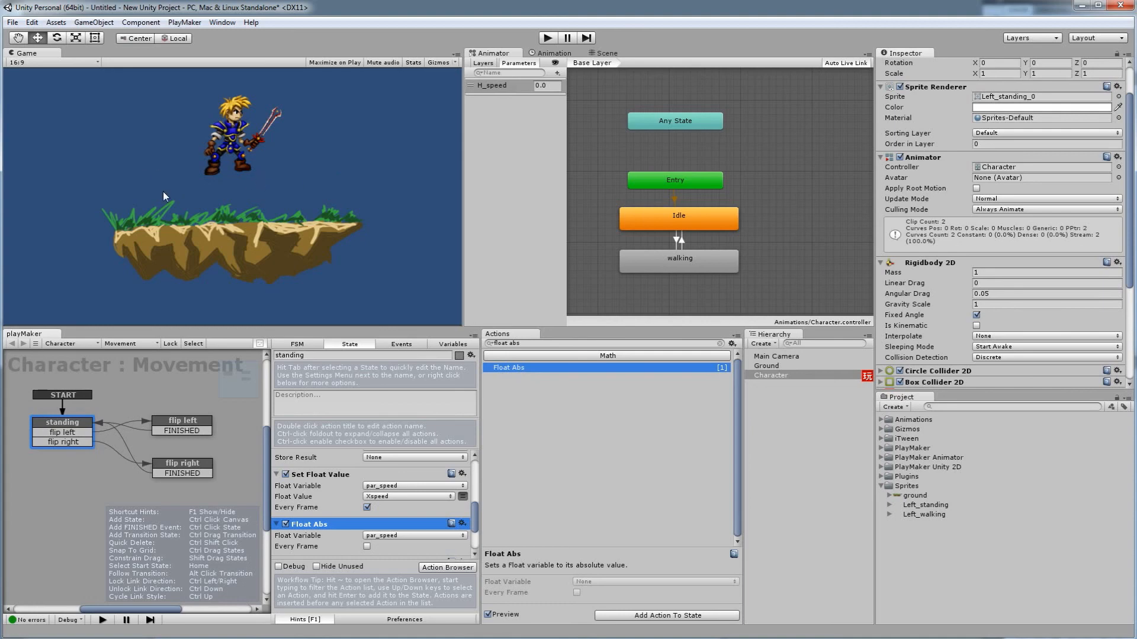
click(367, 546)
Step: Playtest the scene by walking the character right and left repeatedly, checking the flips and the Idle and walking animations
scroll(368, 507, down, 1)
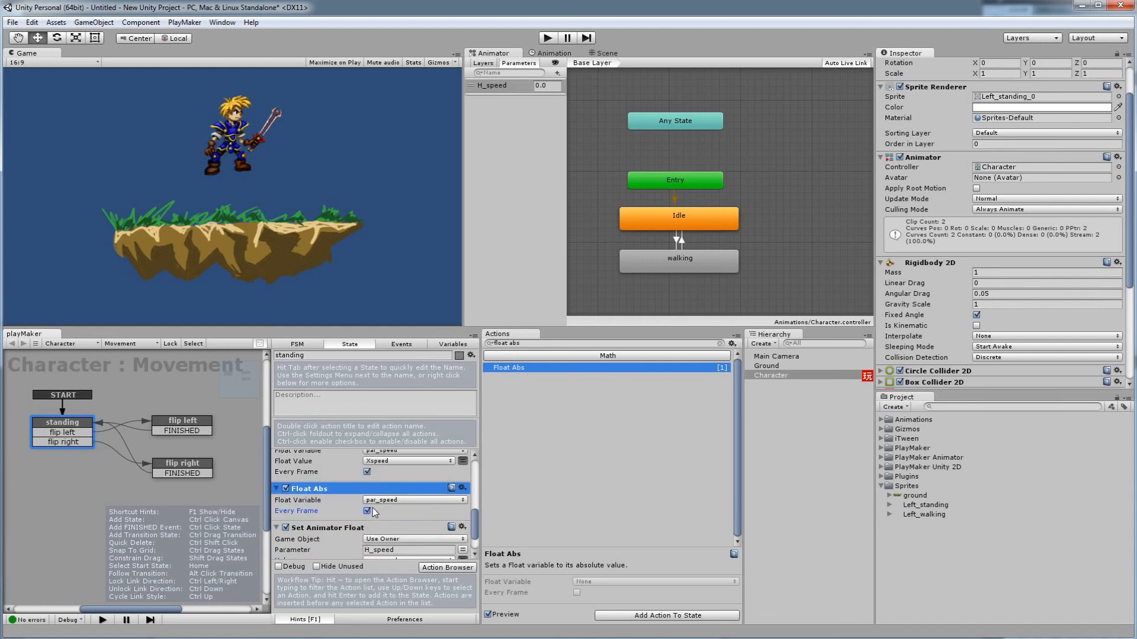
scroll(372, 507, down, 2)
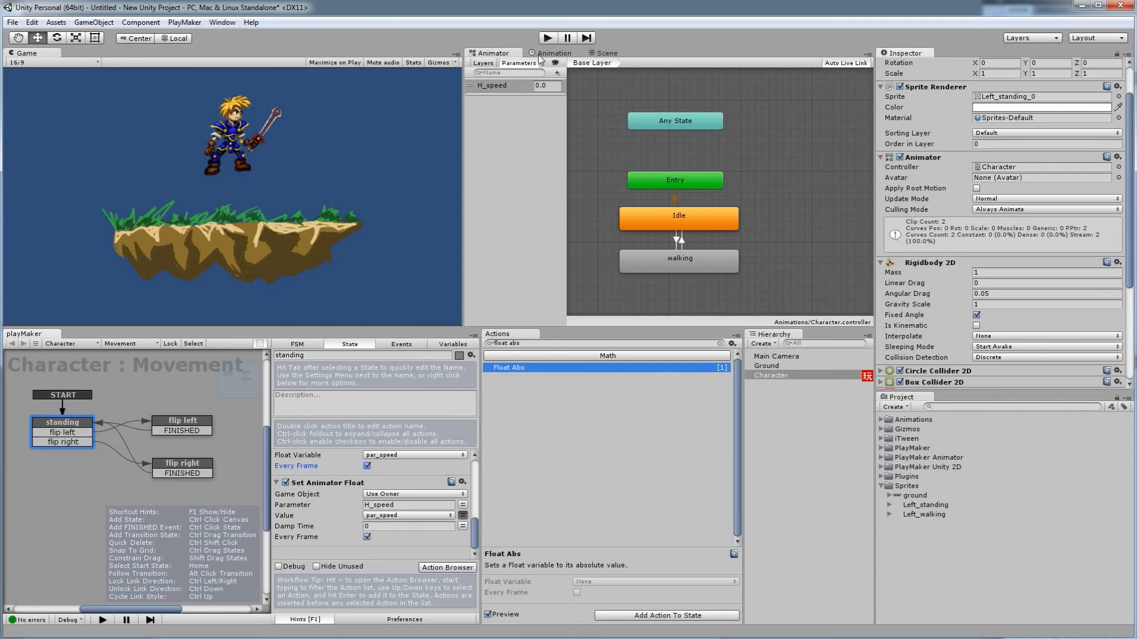
click(546, 39)
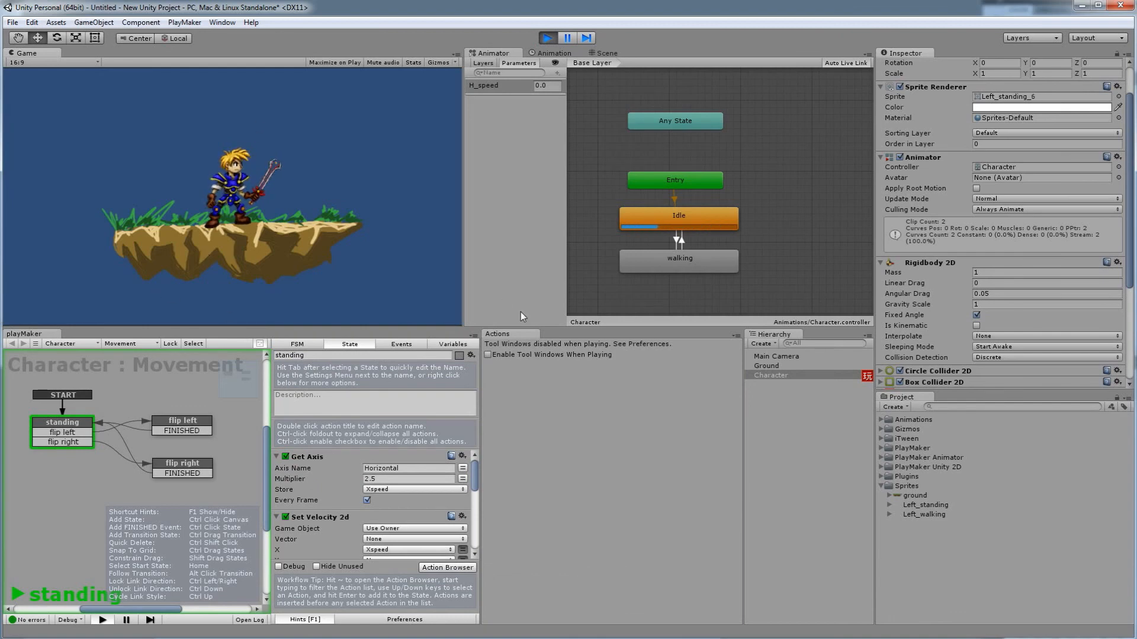
key(Right)
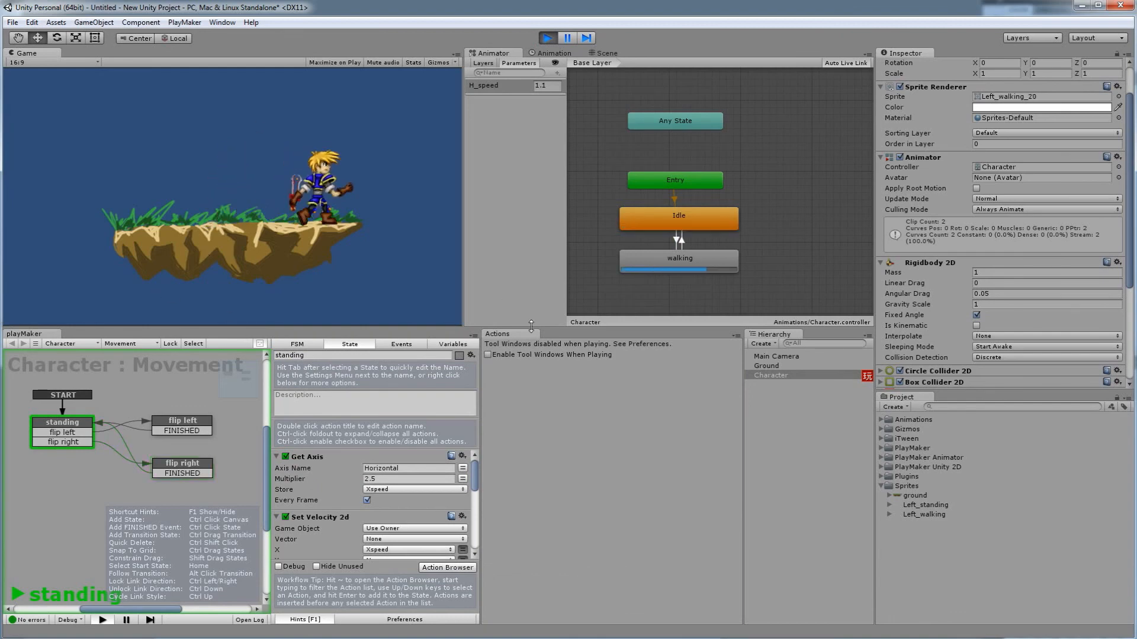
key(Left)
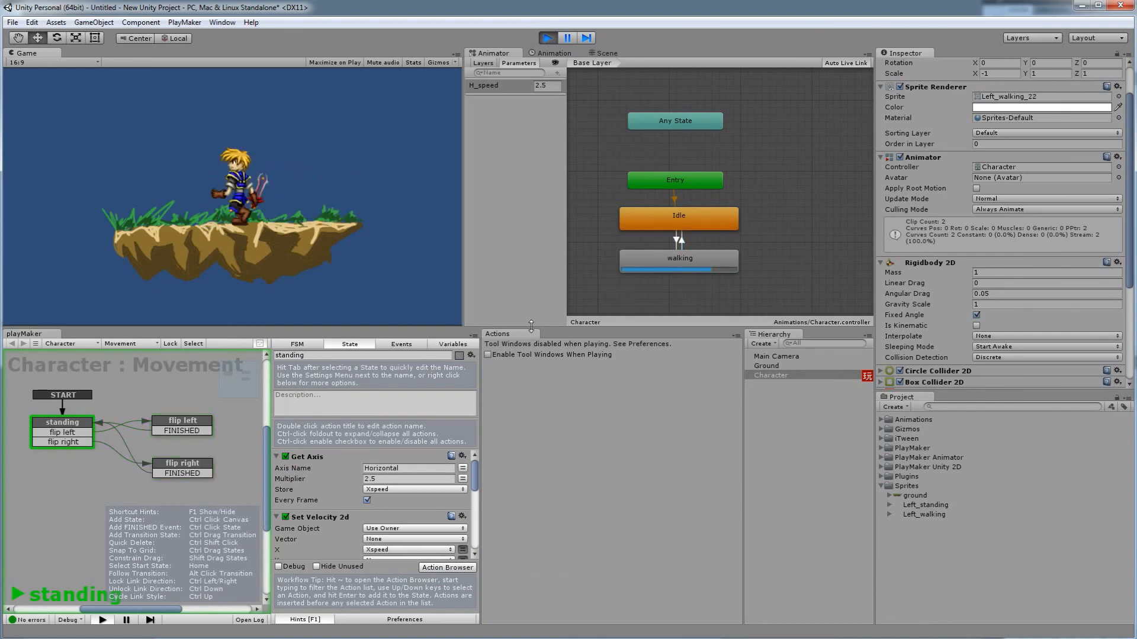
key(Right)
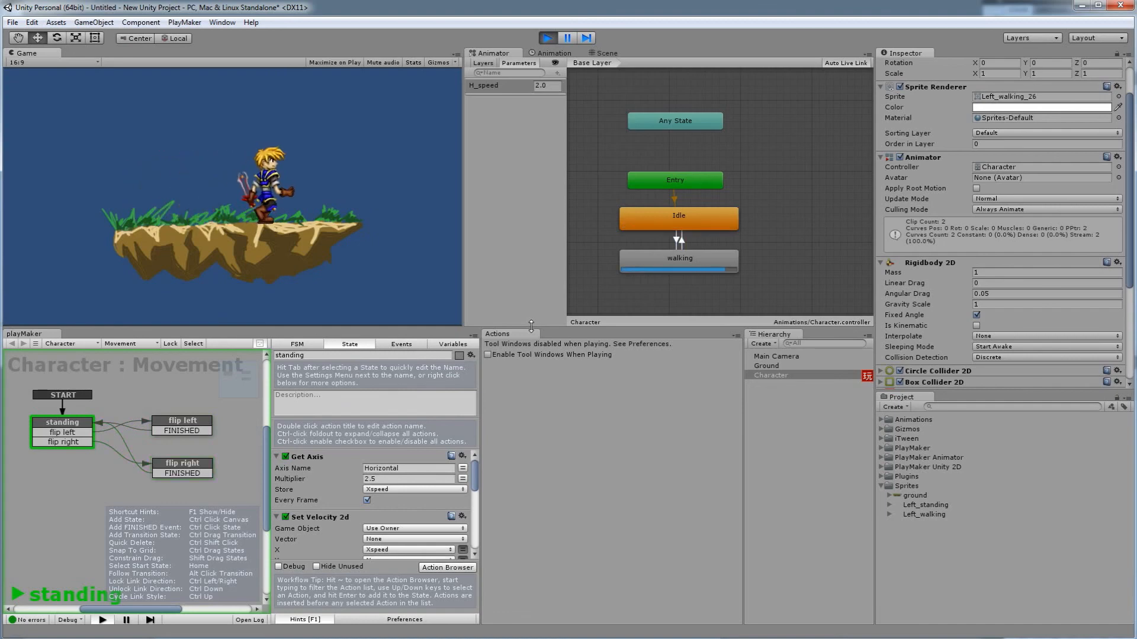
key(Left)
key(Right)
key(Left)
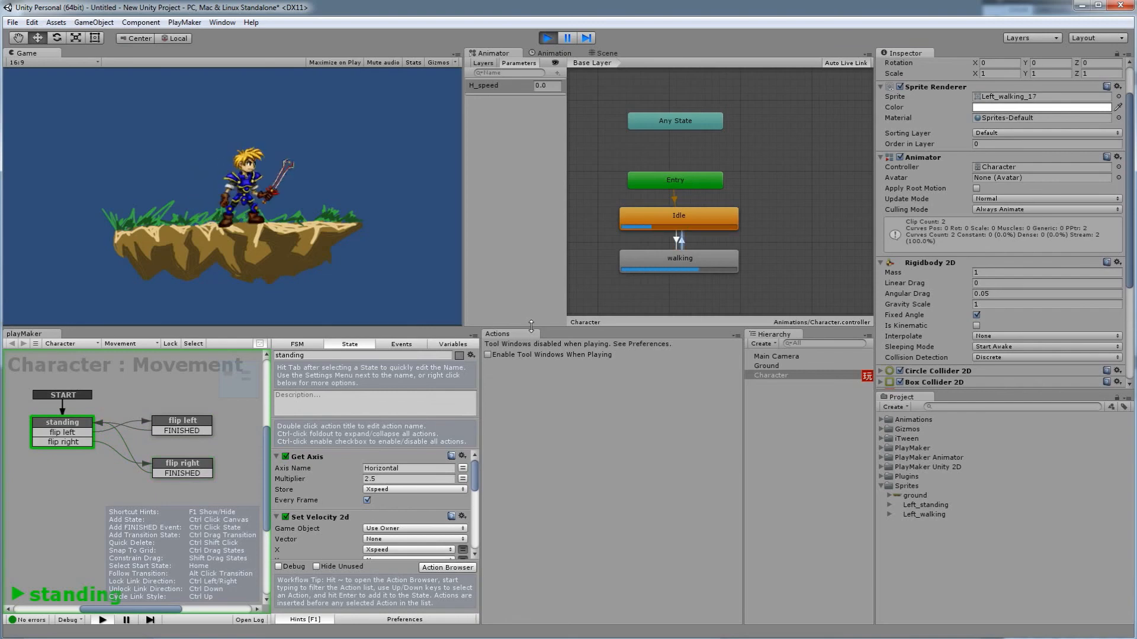
key(Left)
key(Right)
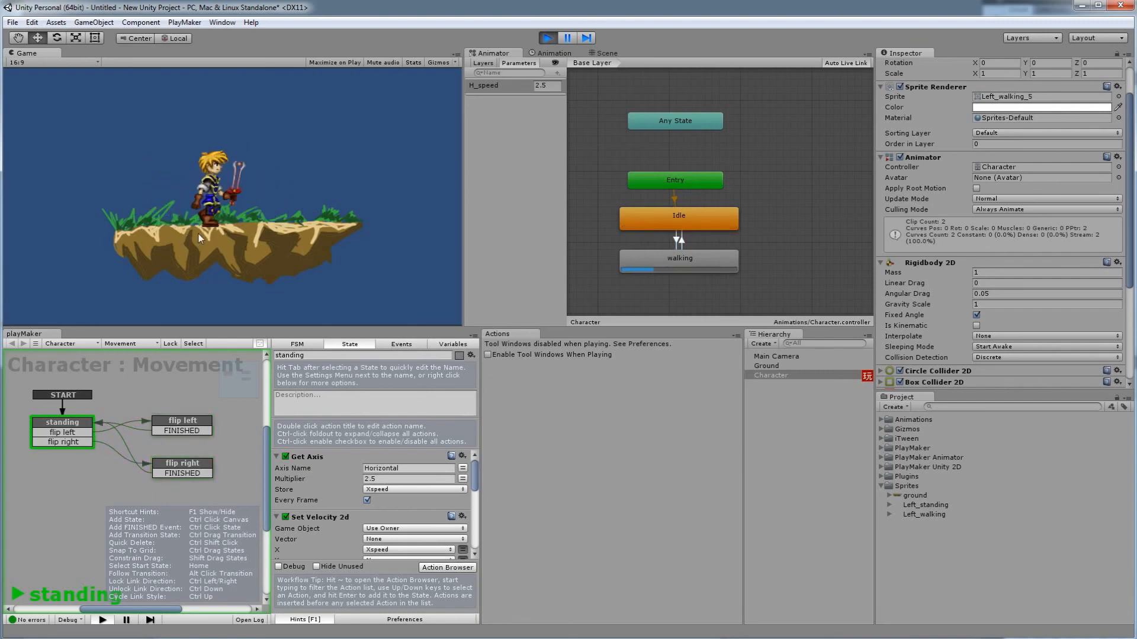
key(Left)
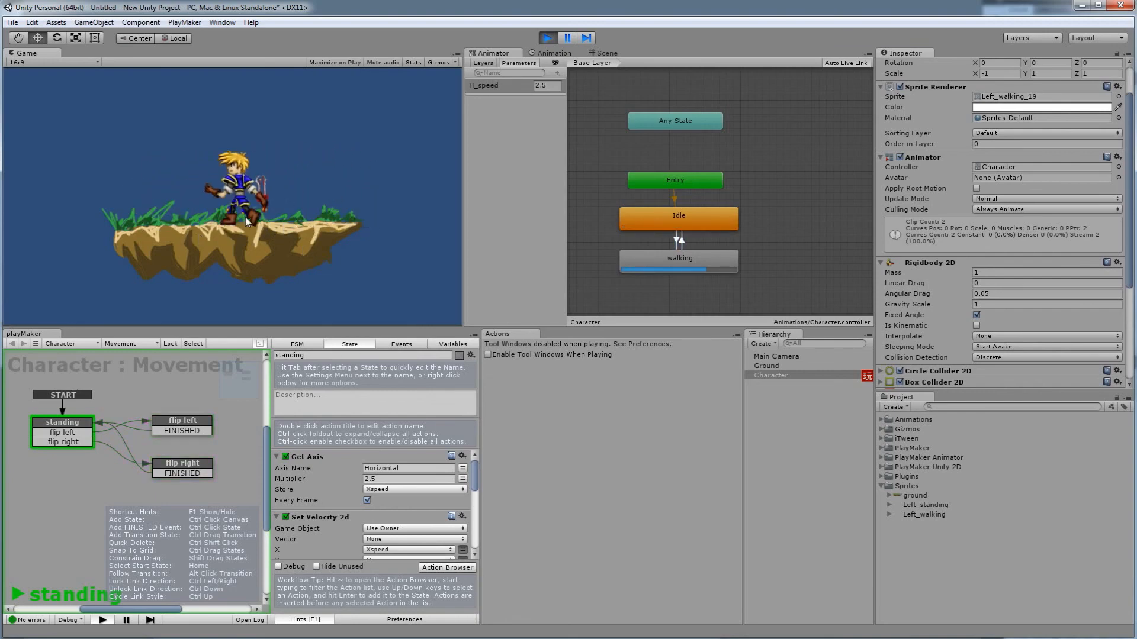
key(Right)
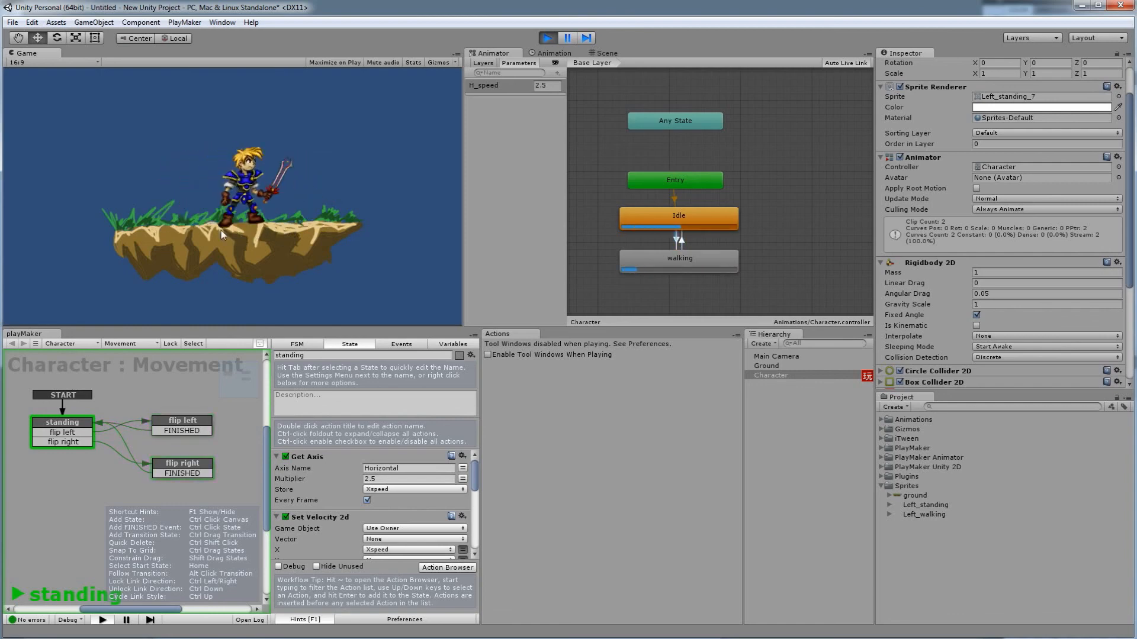
key(Left)
key(Right)
key(Left)
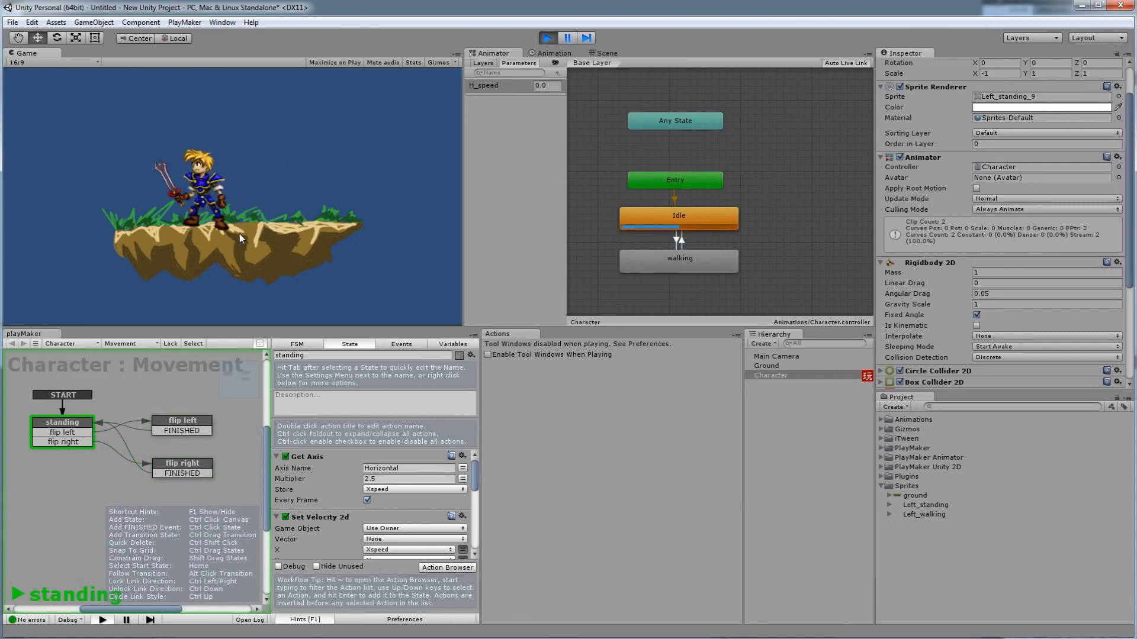
click(548, 45)
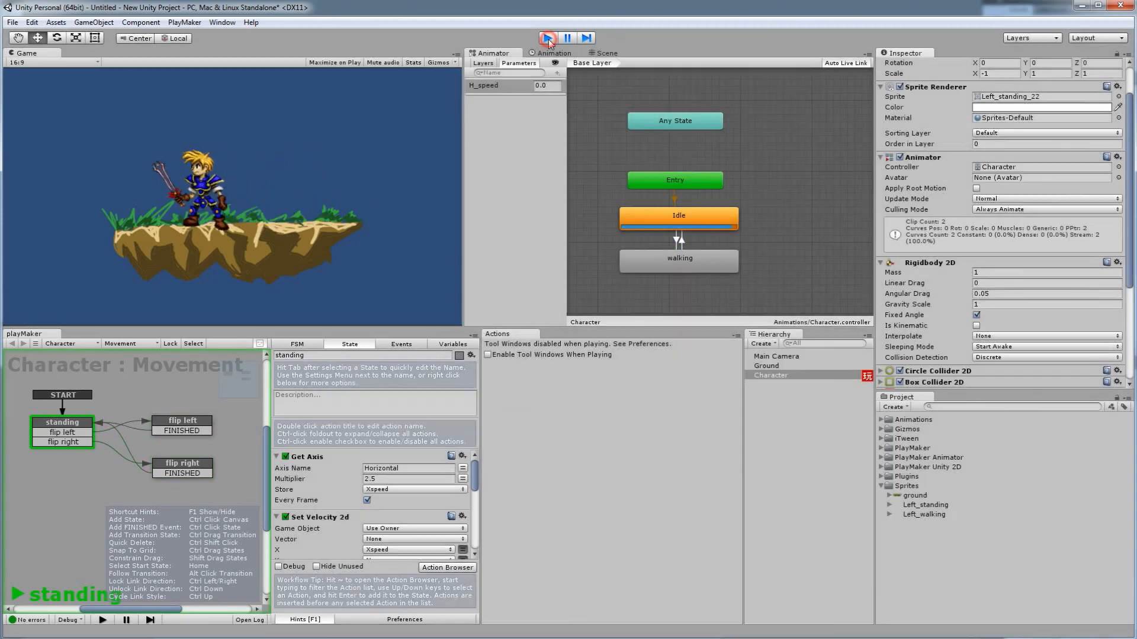
Step: Set the transition duration of the Idle -> walking transition to 0
click(652, 214)
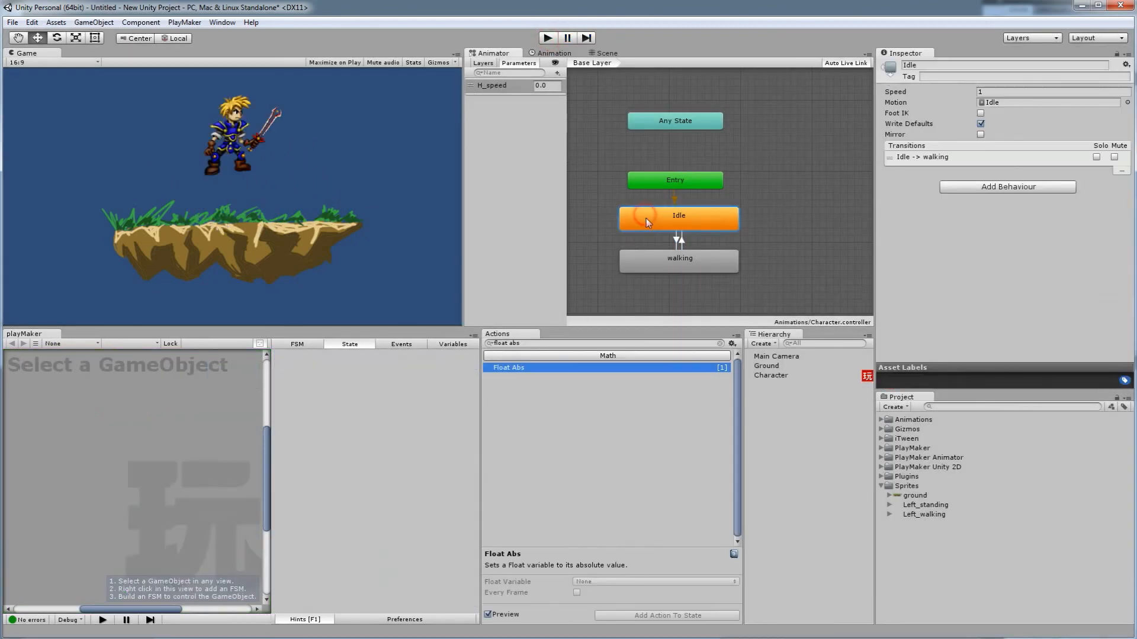
click(678, 240)
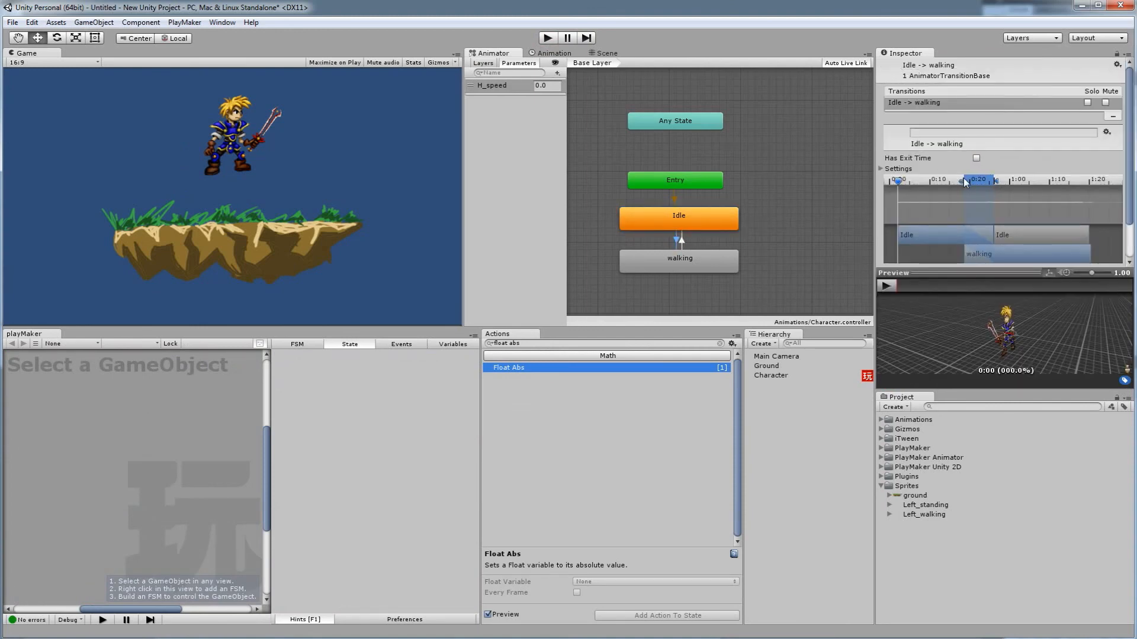
click(880, 168)
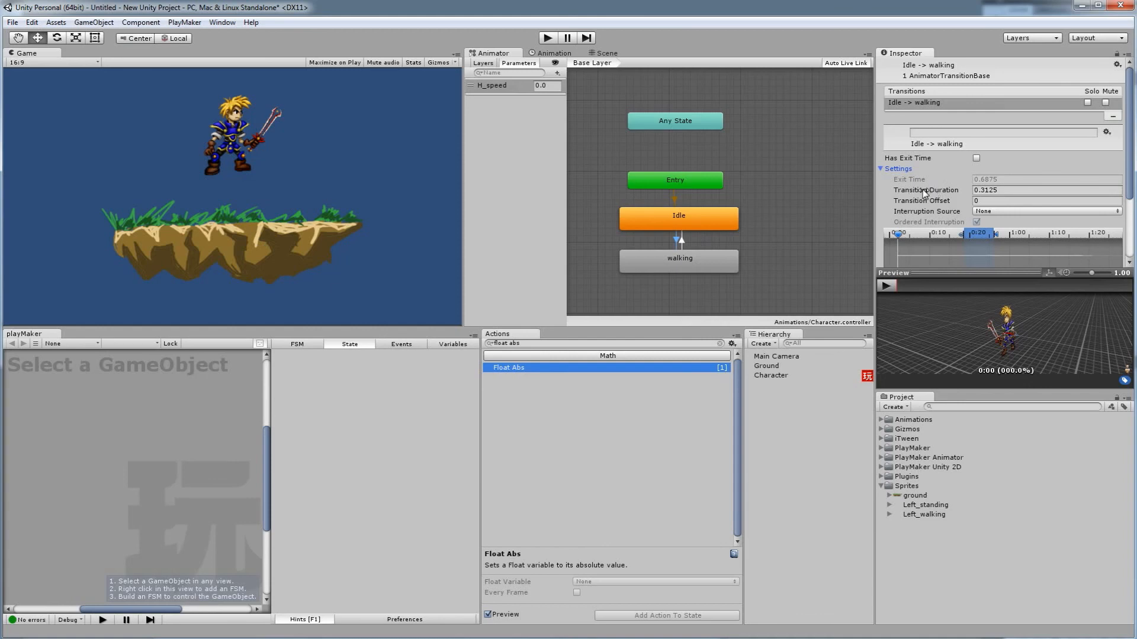
click(944, 197)
text(0)
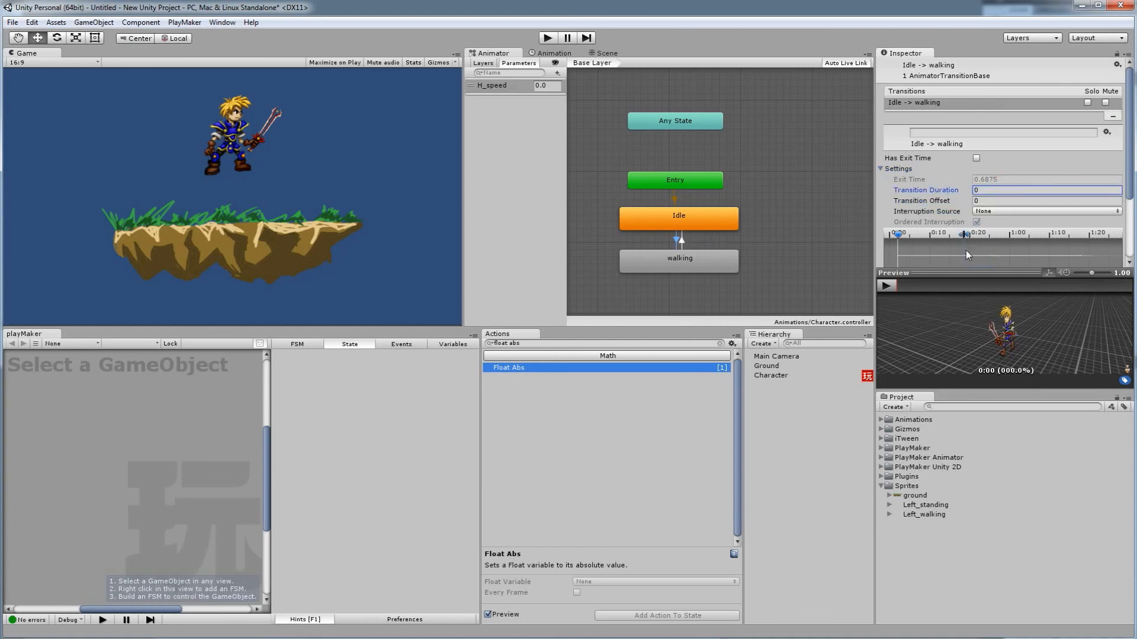
scroll(1003, 235, down, 3)
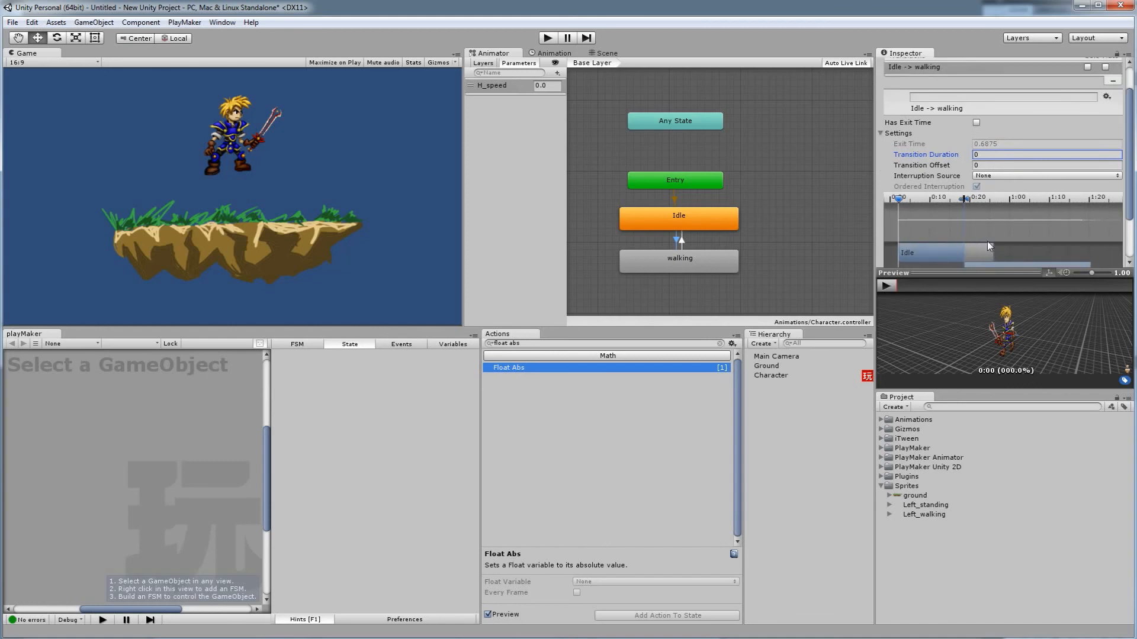
scroll(947, 201, down, 5)
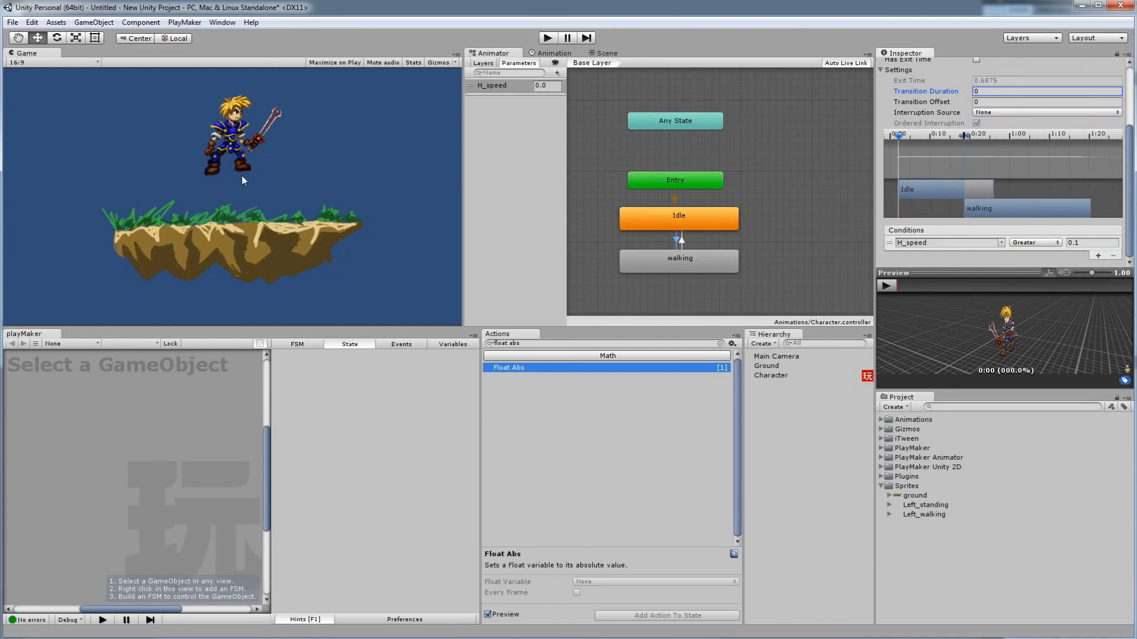
Step: Set the transition duration of the walking -> Idle transition to 0
click(681, 241)
click(1022, 91)
text(0)
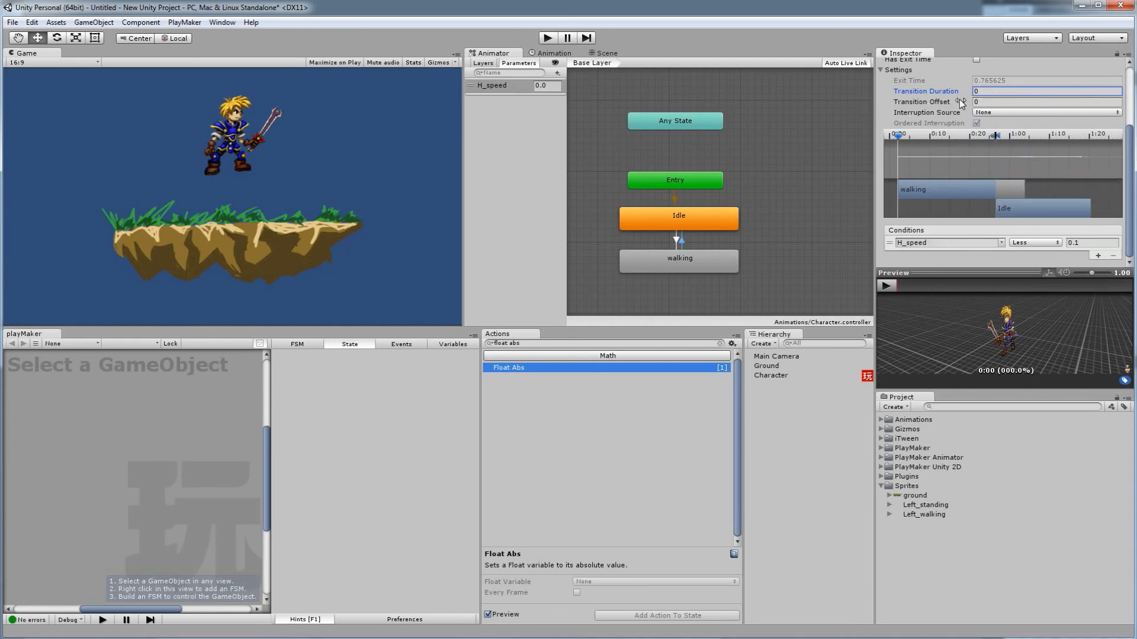
Step: Playtest the character again in both directions to check how quickly it switches between Idle and walking
click(548, 39)
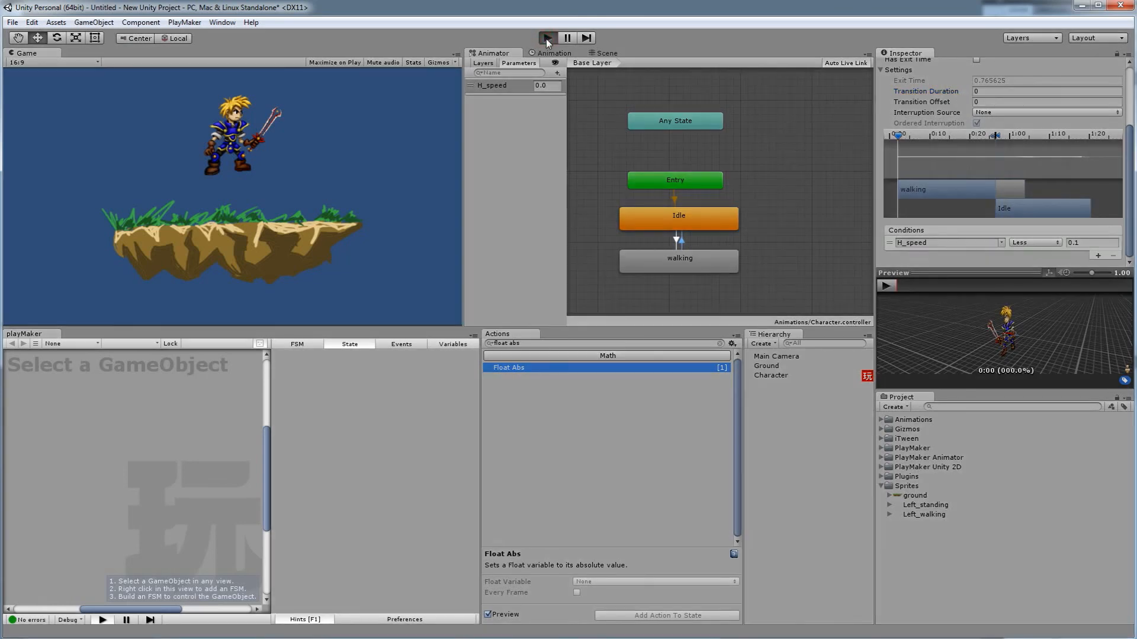
key(Left)
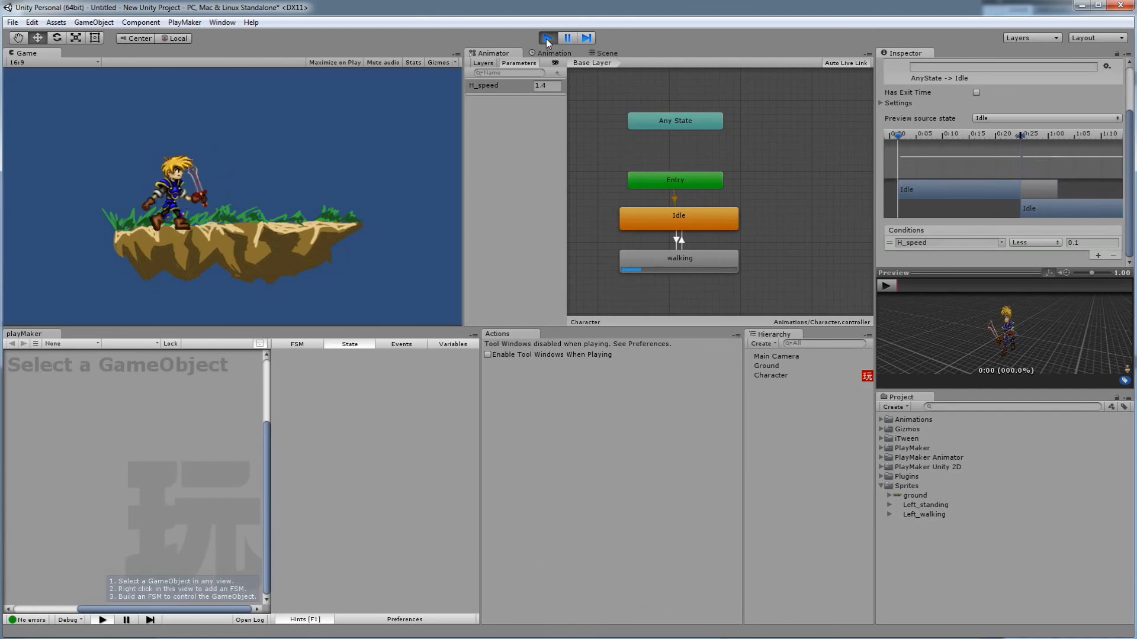
key(Left)
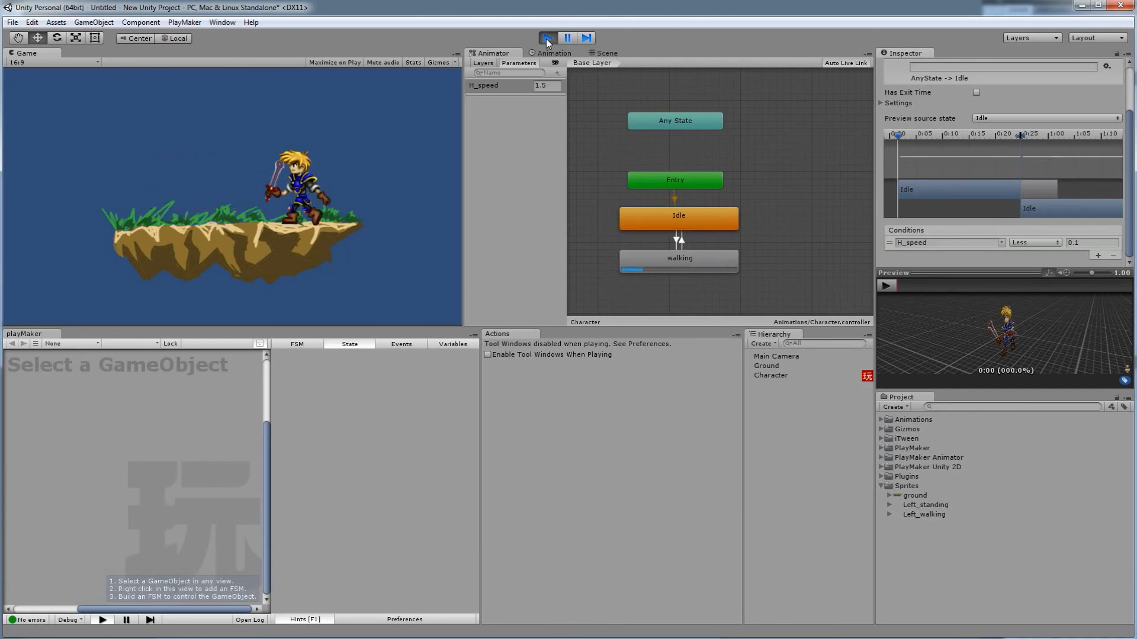
key(Right)
key(Left)
key(Right)
key(Right)
key(Left)
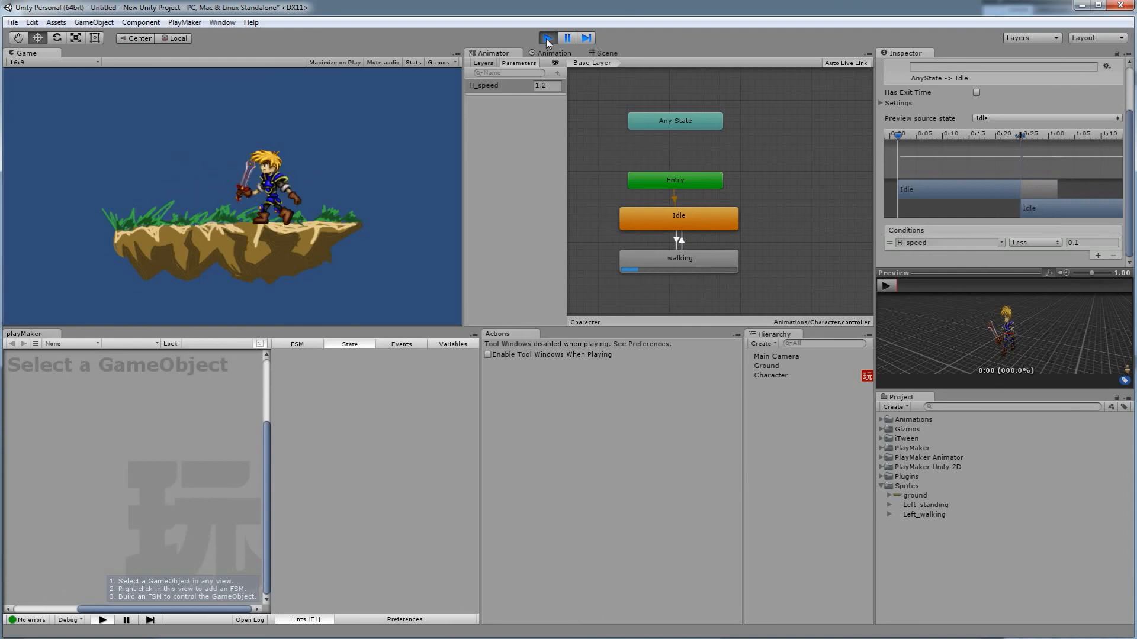
key(Right)
key(Left)
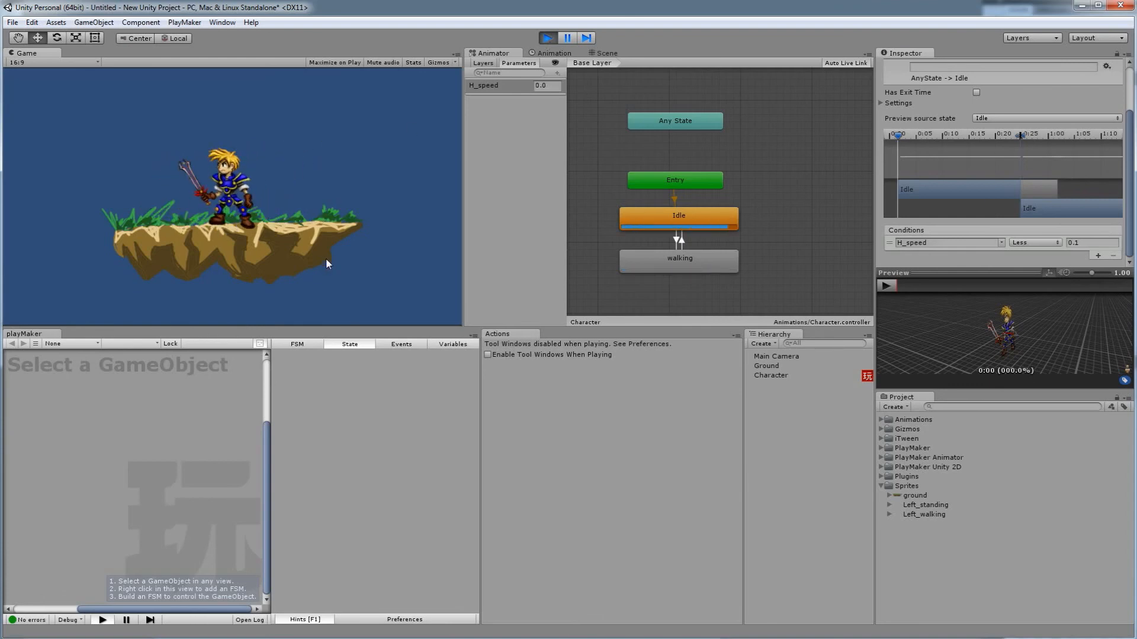
key(Left)
key(Right)
key(Left)
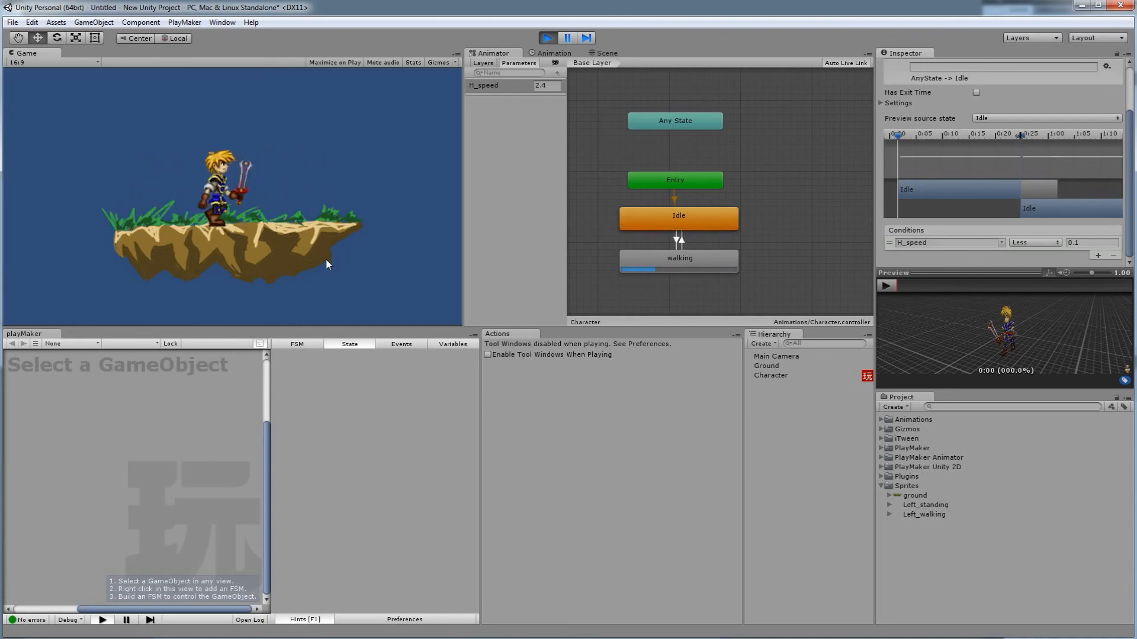
key(Left)
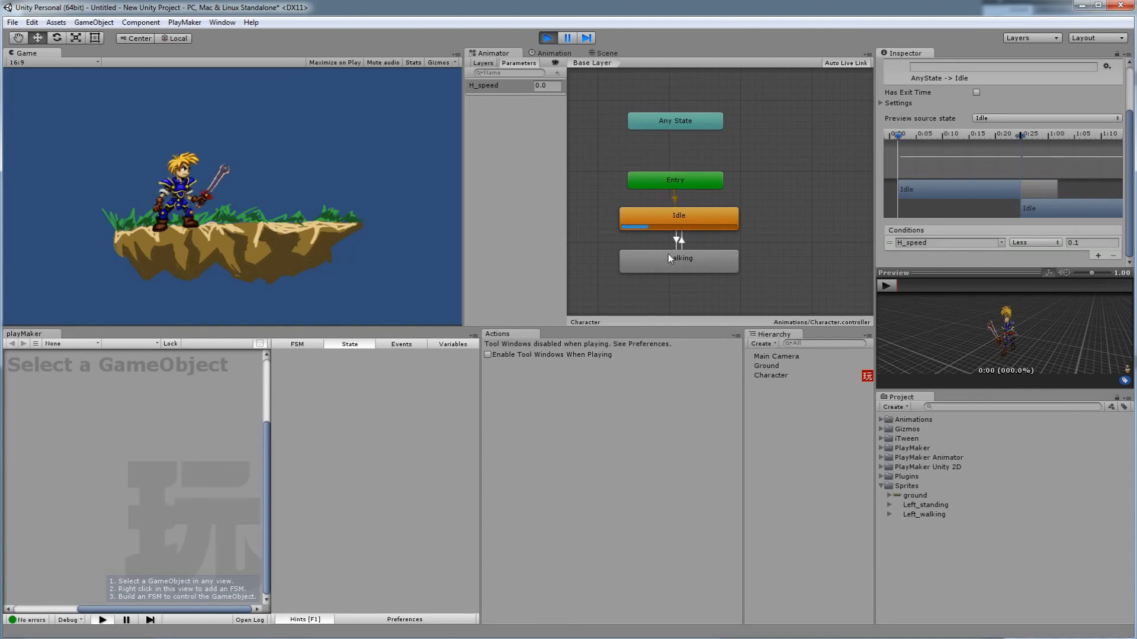
Step: Show the character and ground together in the Scene view and end the playtest
click(557, 53)
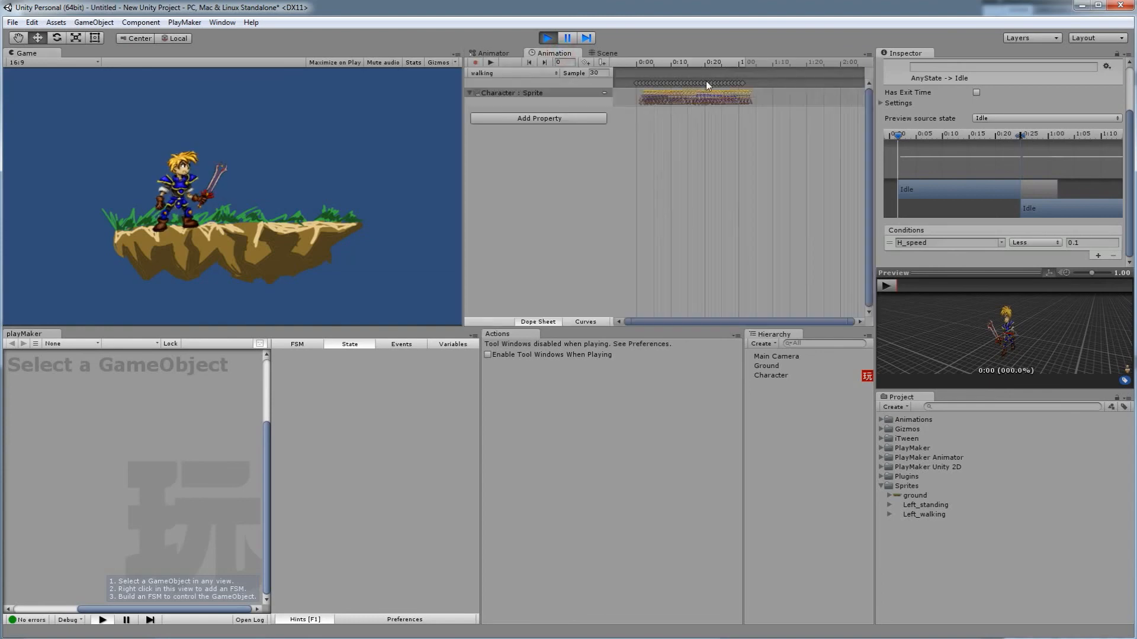
click(609, 51)
scroll(638, 230, down, 4)
middle_drag(666, 242, 671, 189)
scroll(666, 200, down, 7)
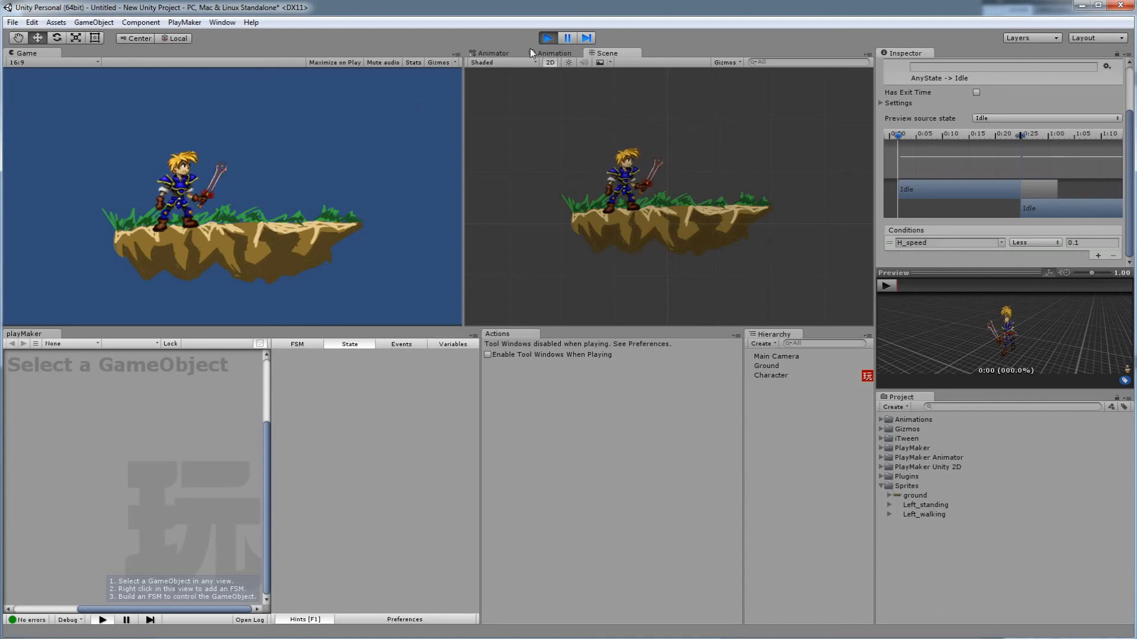
click(547, 37)
Step: Rename the standing state of the Character's Movement FSM to "movement"
click(768, 377)
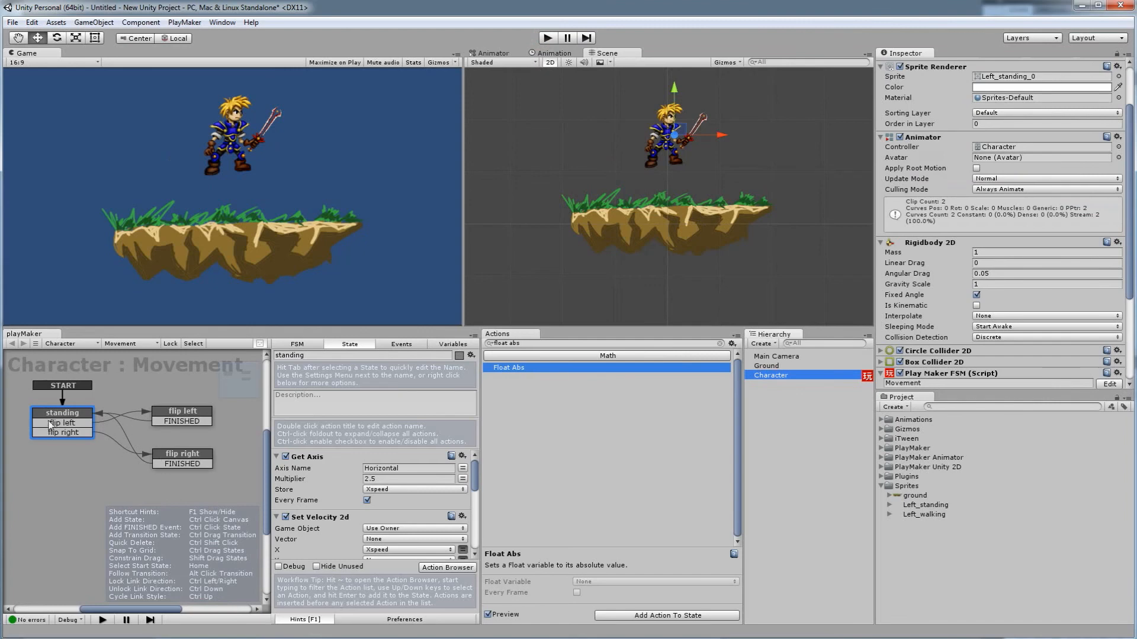
click(322, 356)
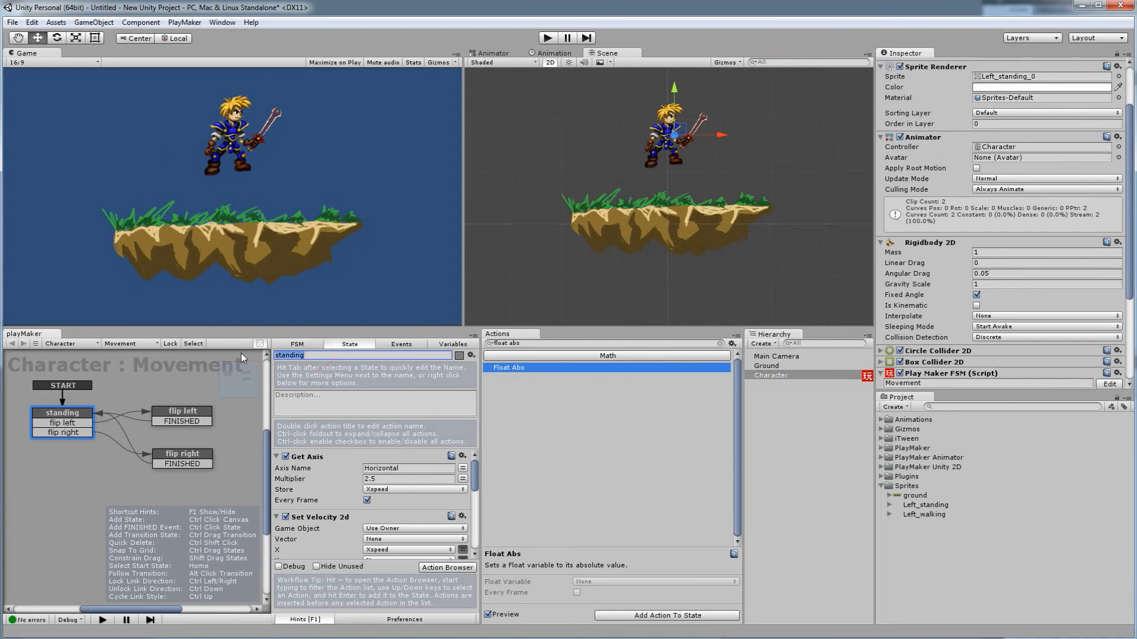
text(movem)
text(ent)
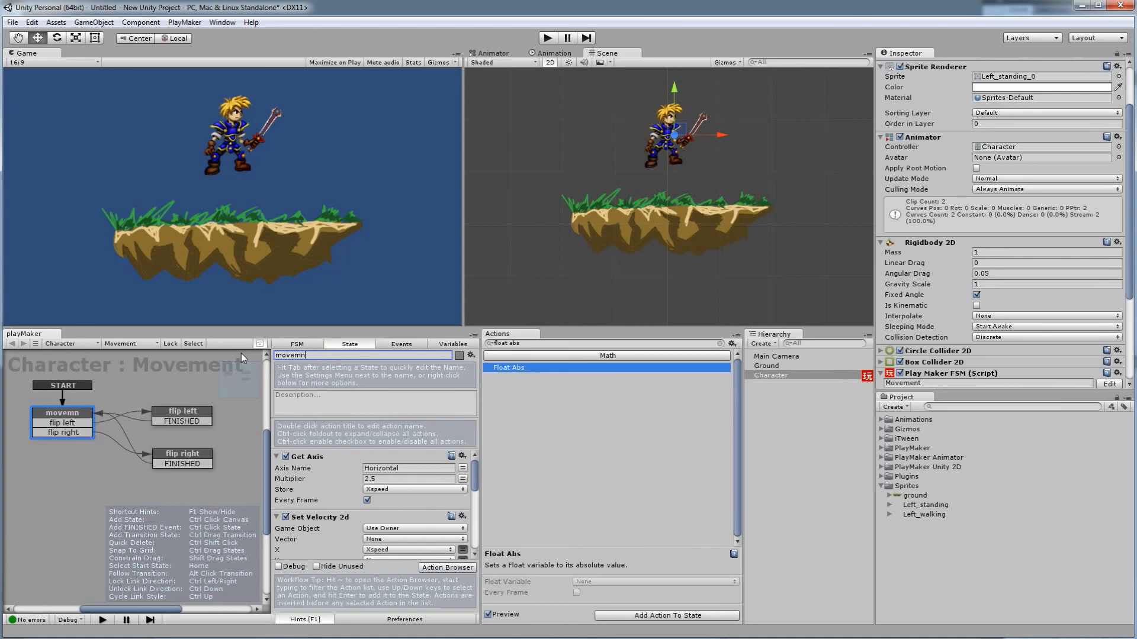